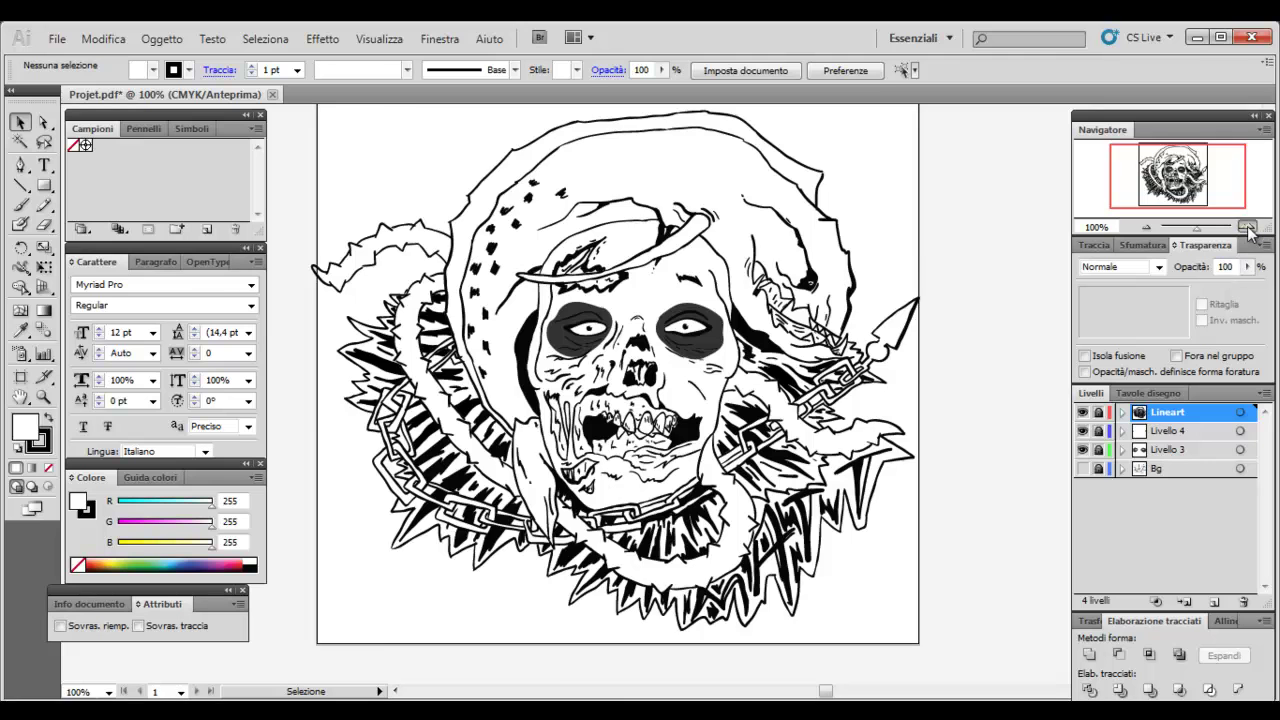
Rename the Livello 3 layer to 'Color'
left_click(1197, 452)
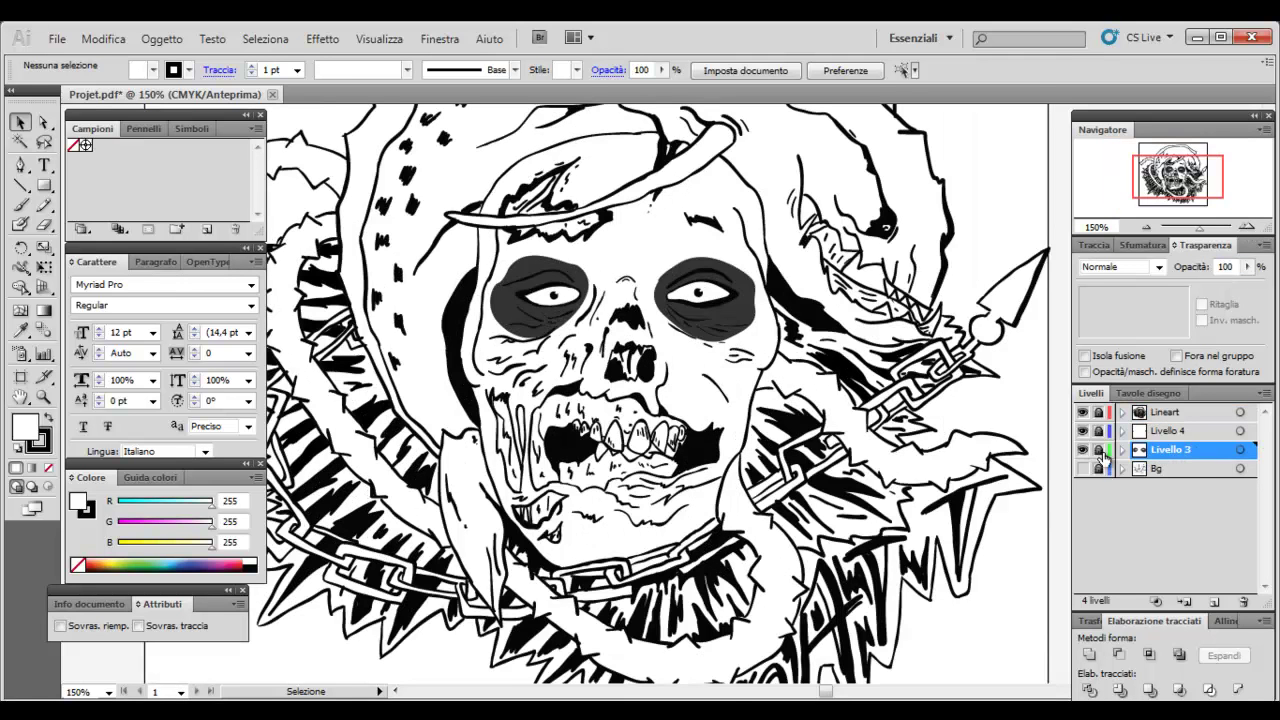
left_click(1083, 455)
left_click(1083, 455)
double_click(1170, 455)
type("or")
key("Return")
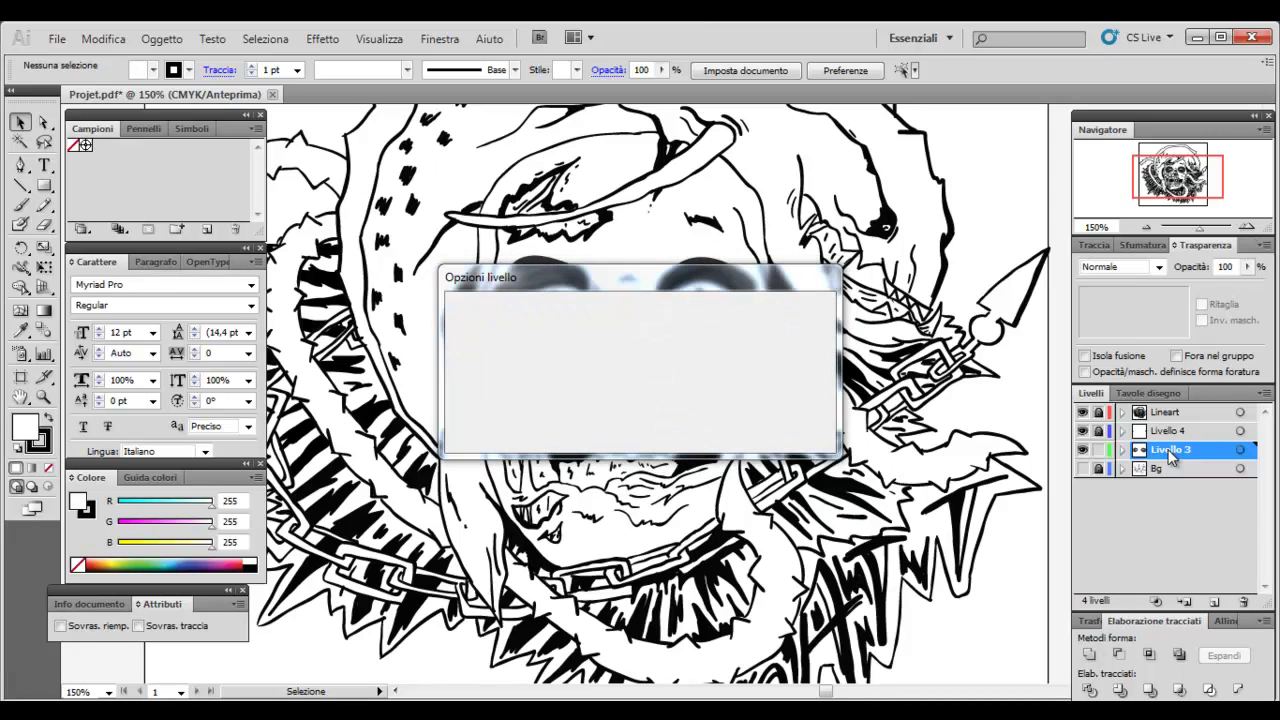
Hide the pupils layer, zoom in on the skull face and set the stroke to None
left_click(1082, 431)
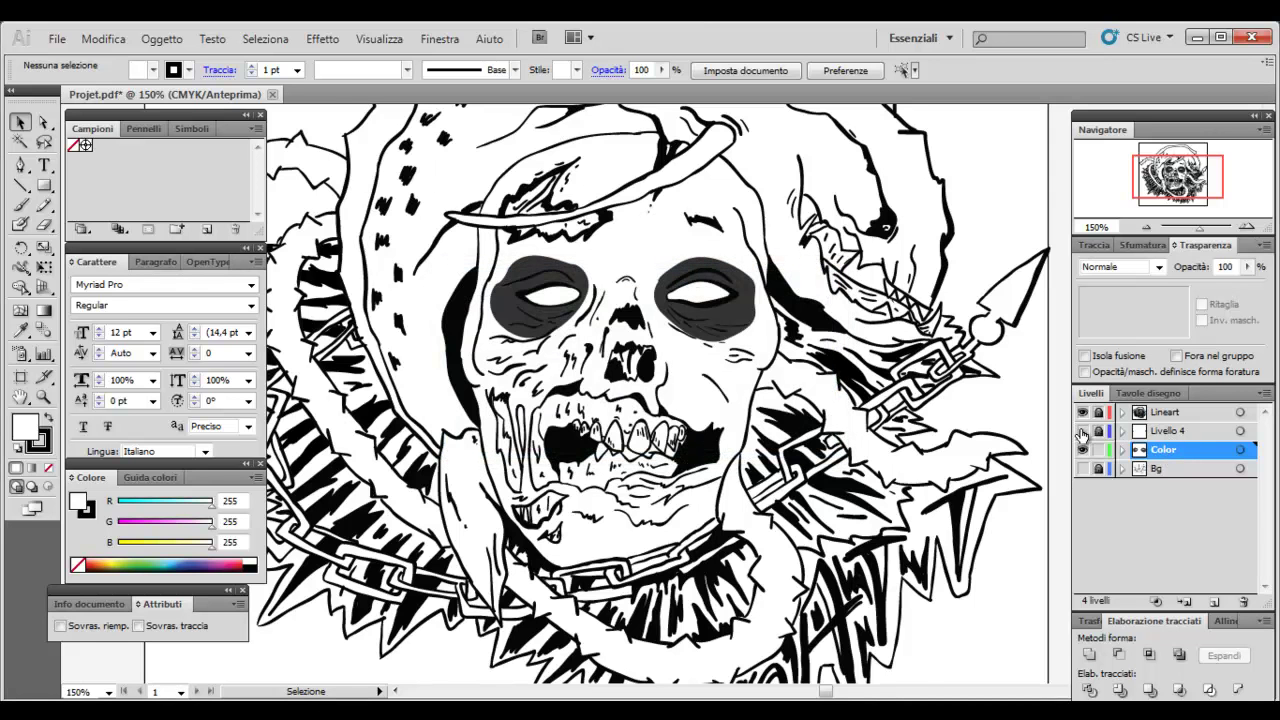
left_click(1246, 229)
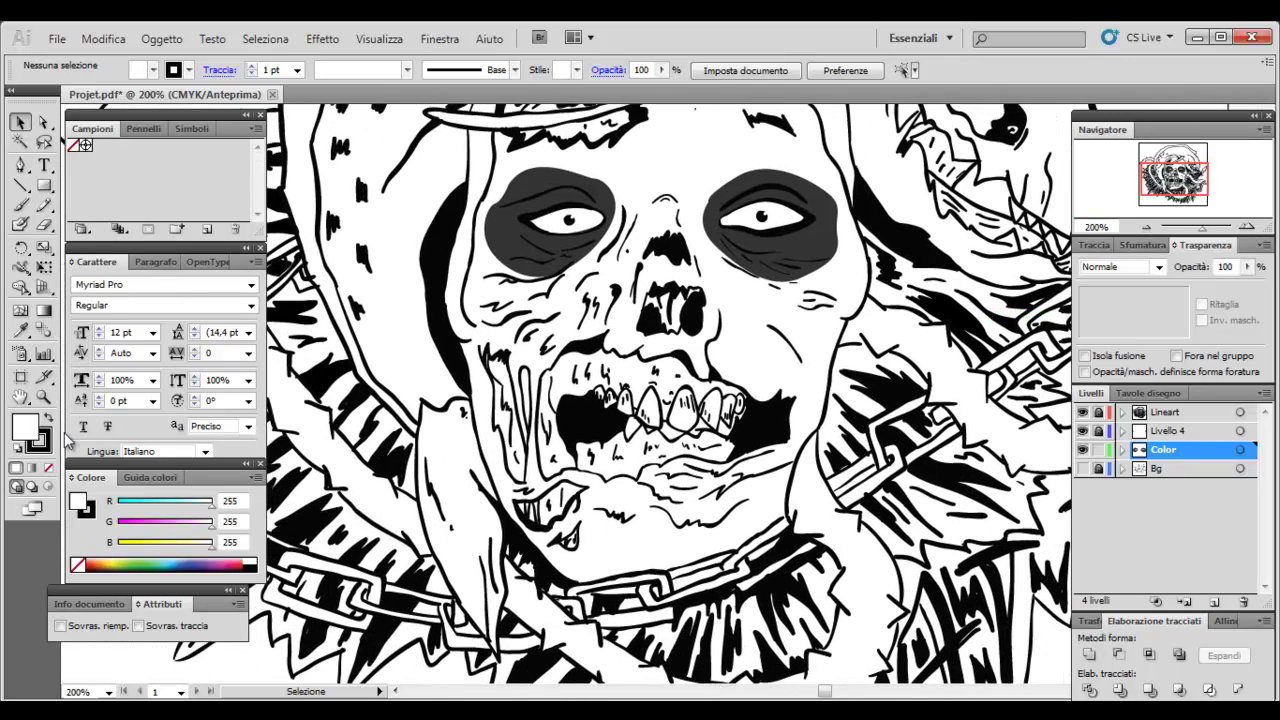
left_click(42, 441)
left_click(48, 467)
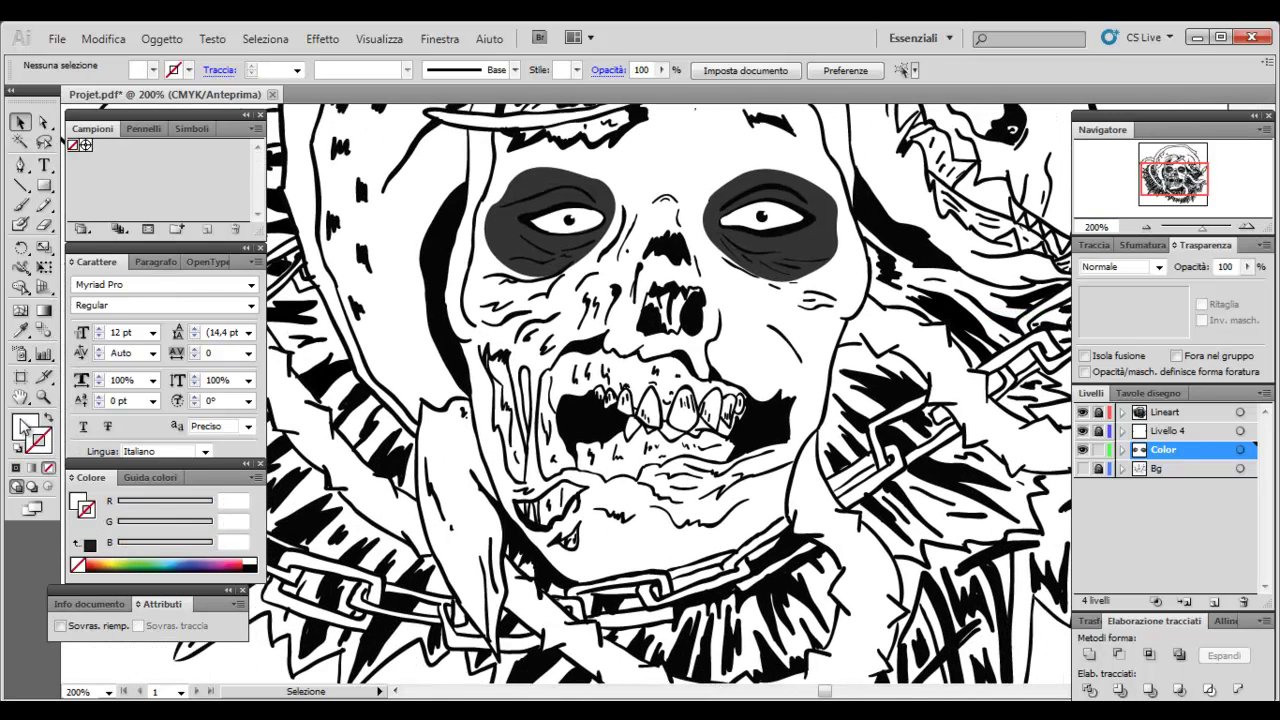
left_click(24, 425)
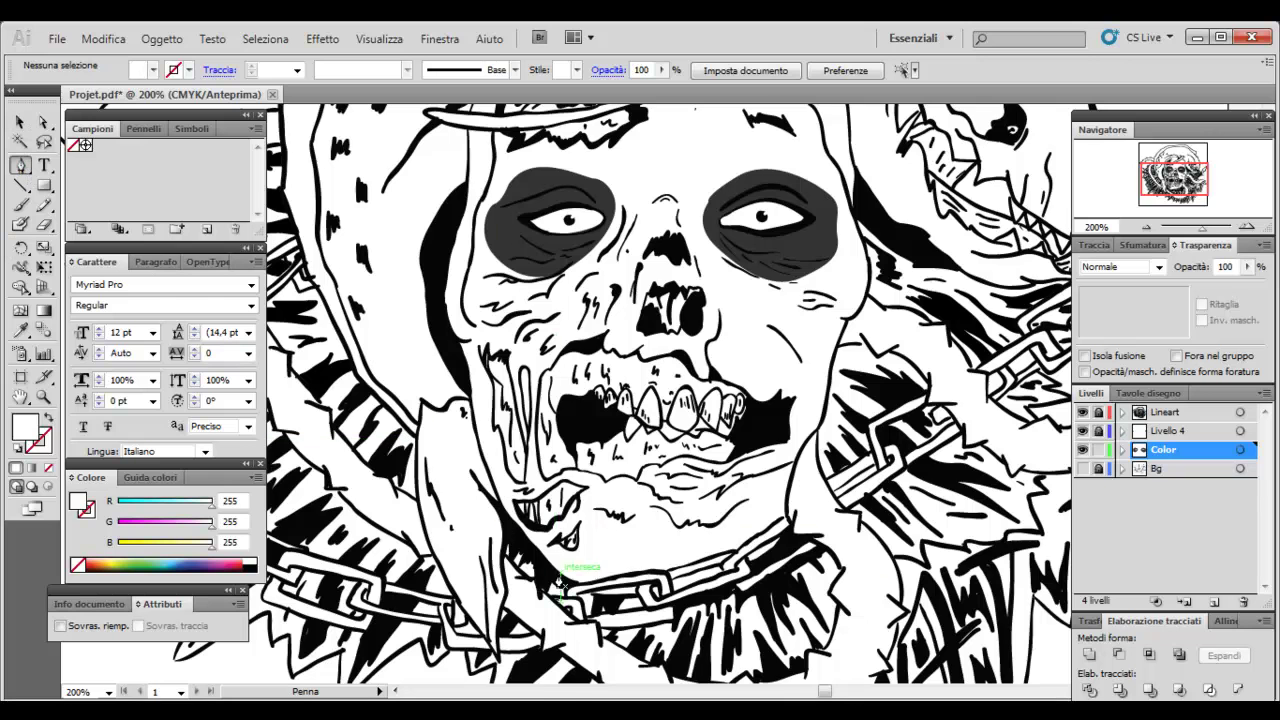
Zoom in on the mouth and pick a light grey fill in the Color Picker
scroll(500, 490, "down", 3)
left_click(1245, 228)
left_click(1245, 228)
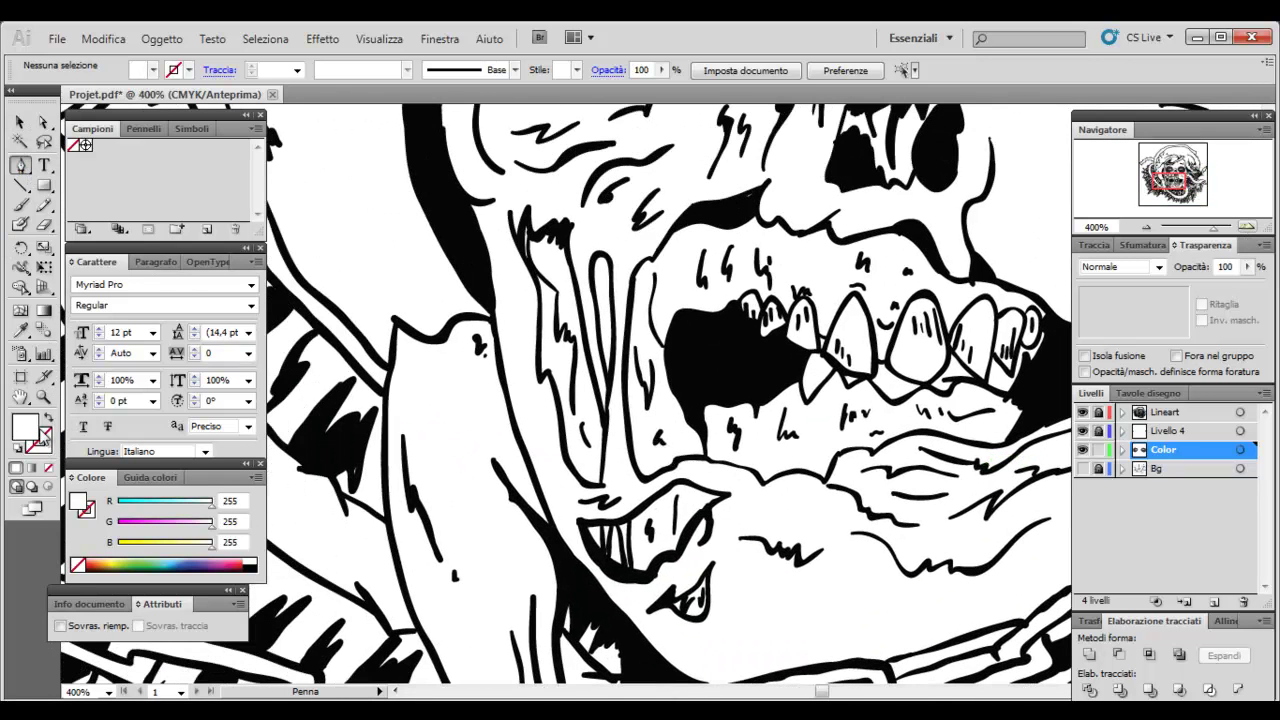
double_click(31, 432)
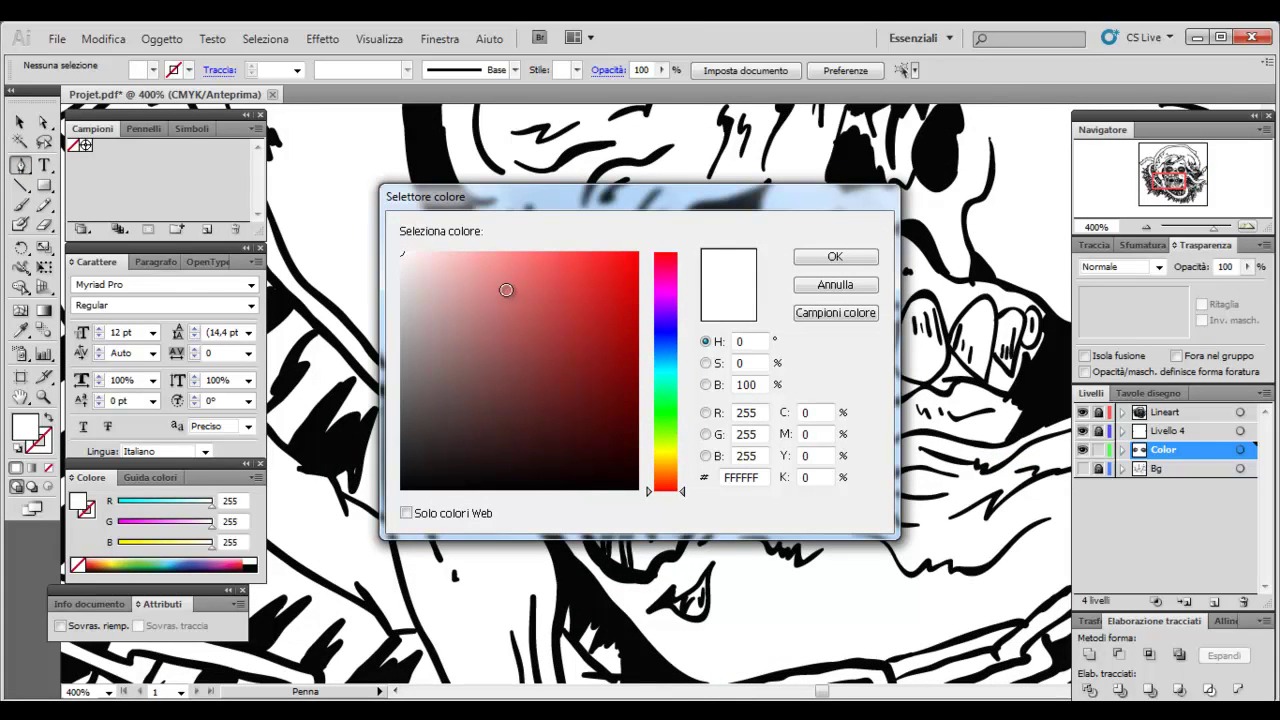
left_click_drag(665, 478, 665, 471)
mouse_move(500, 271)
left_mouse_down()
mouse_move(449, 256)
mouse_move(420, 311)
left_mouse_up()
left_click(835, 258)
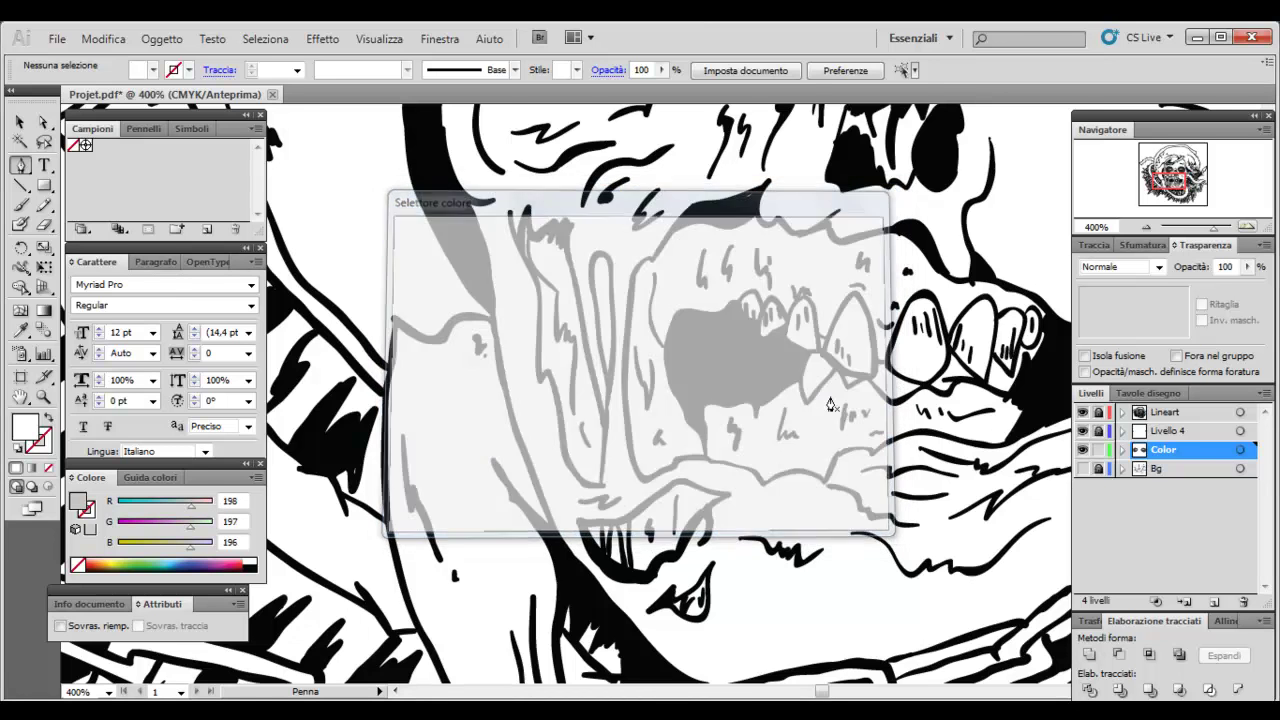
scroll(700, 420, "down", 3)
Pen-trace the face's left side from the jaw up to the hood brim
left_click(658, 487)
left_click(540, 362)
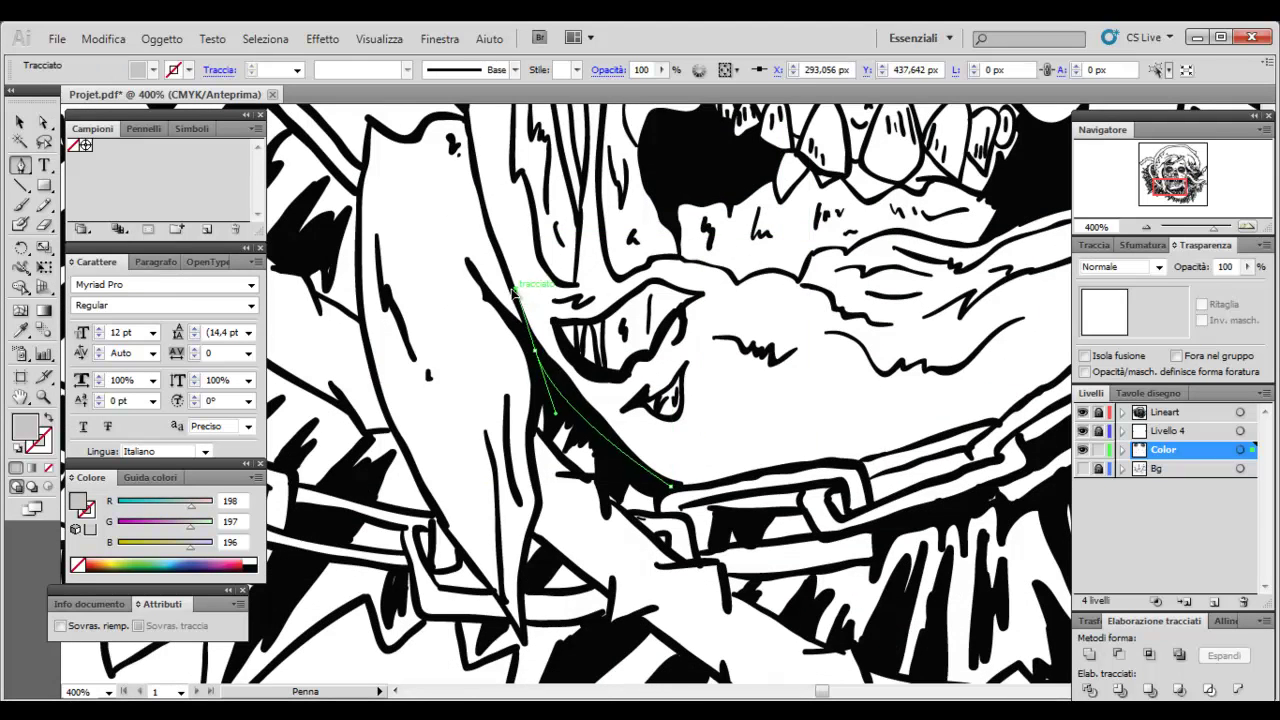
scroll(520, 340, "up", 5)
left_click(457, 330)
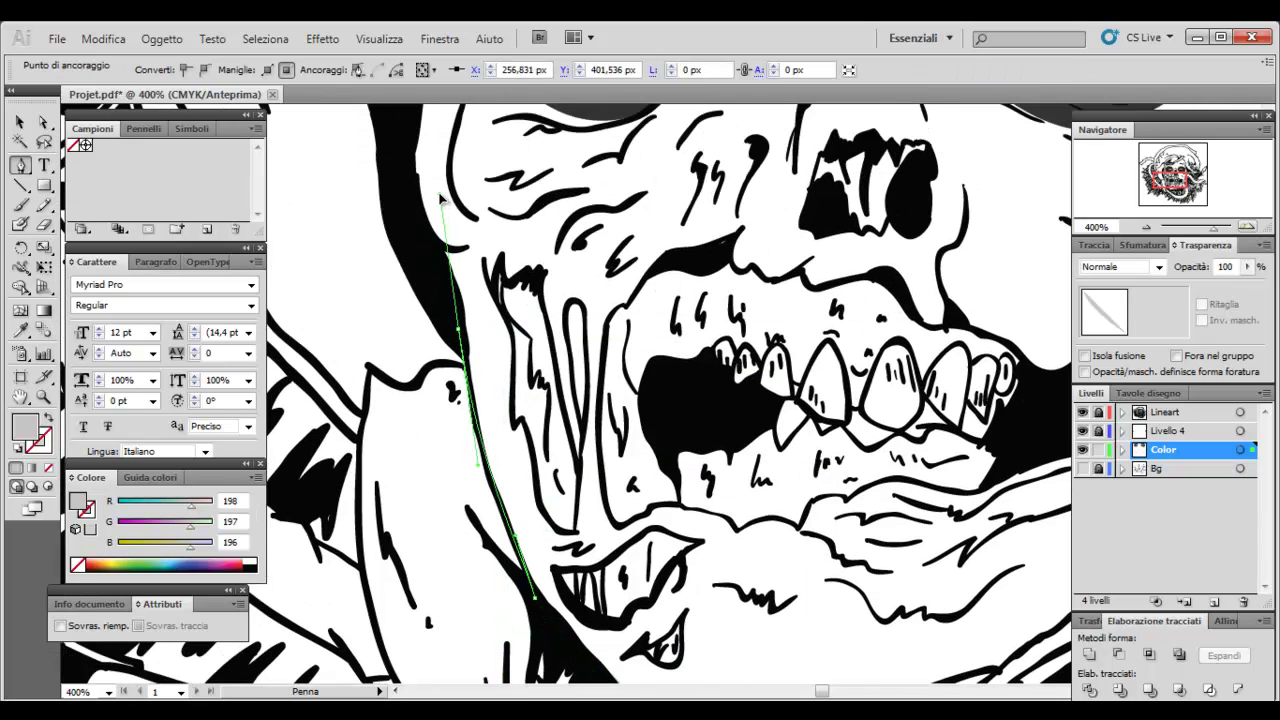
left_click(441, 198)
scroll(441, 198, "up", 3)
scroll(450, 260, "up", 2)
left_click(457, 262)
scroll(465, 285, "up", 3)
left_click(462, 278)
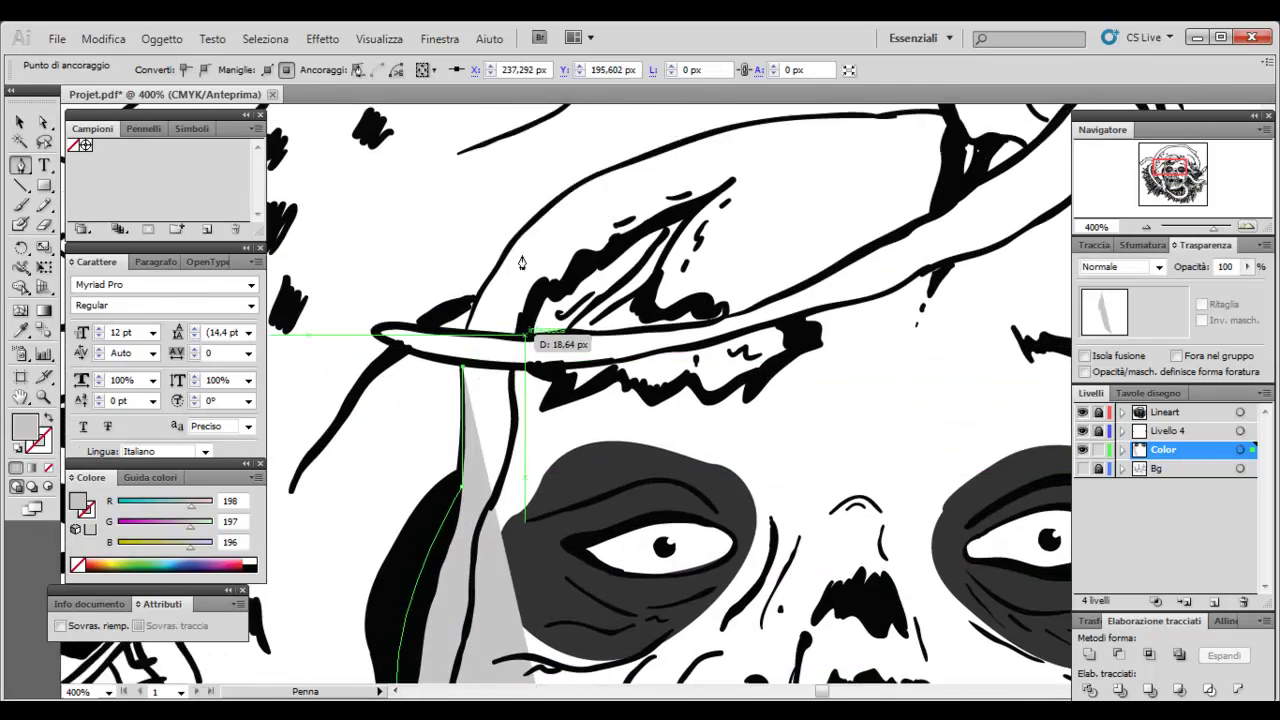
scroll(470, 290, "up", 4)
Continue the path with curved anchors along the hood brim
mouse_move(512, 258)
left_mouse_down()
mouse_move(565, 211)
mouse_move(528, 300)
left_mouse_up()
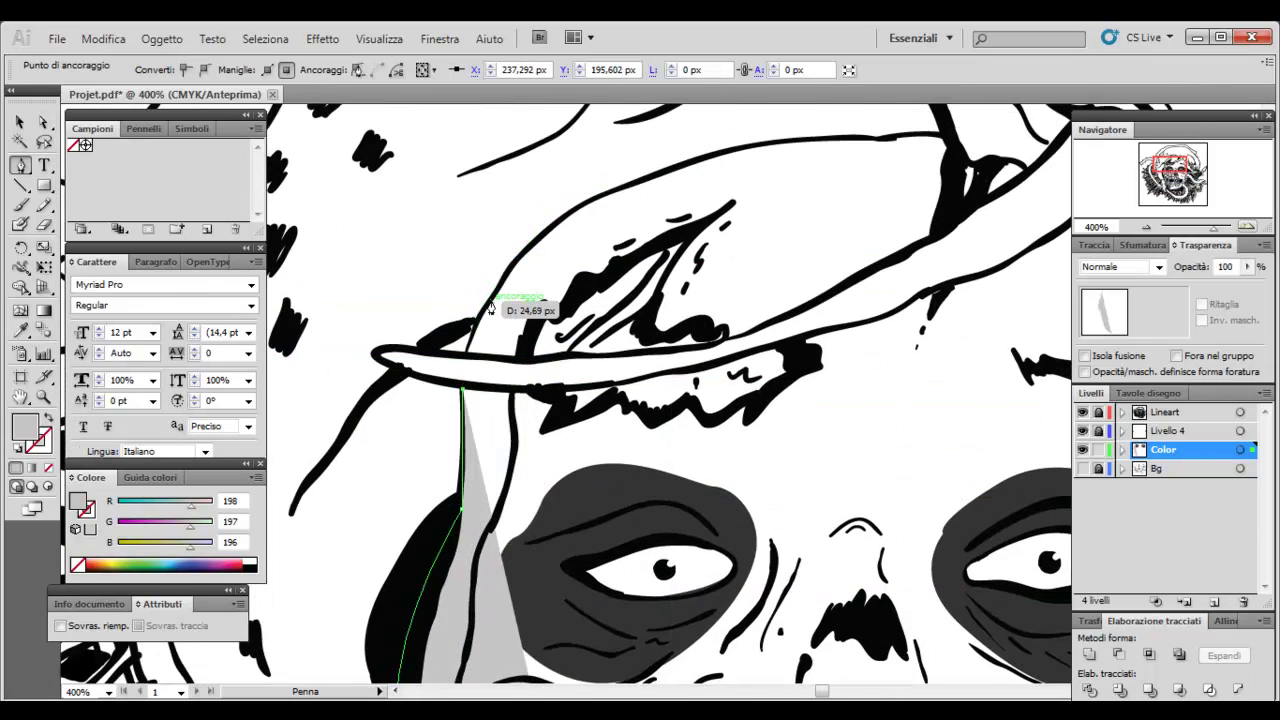
key("ctrl")
left_click(495, 294)
mouse_move(664, 172)
left_mouse_down()
mouse_move(803, 140)
mouse_move(495, 278)
left_mouse_up()
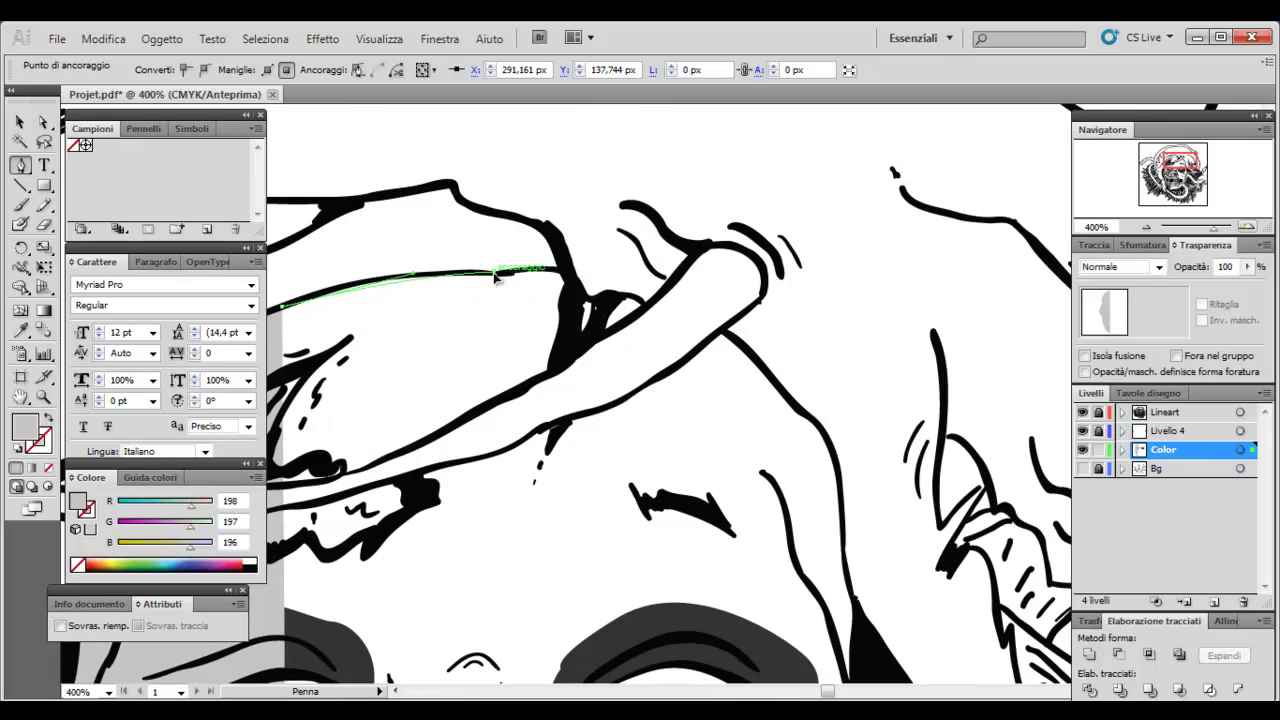
left_click(495, 271)
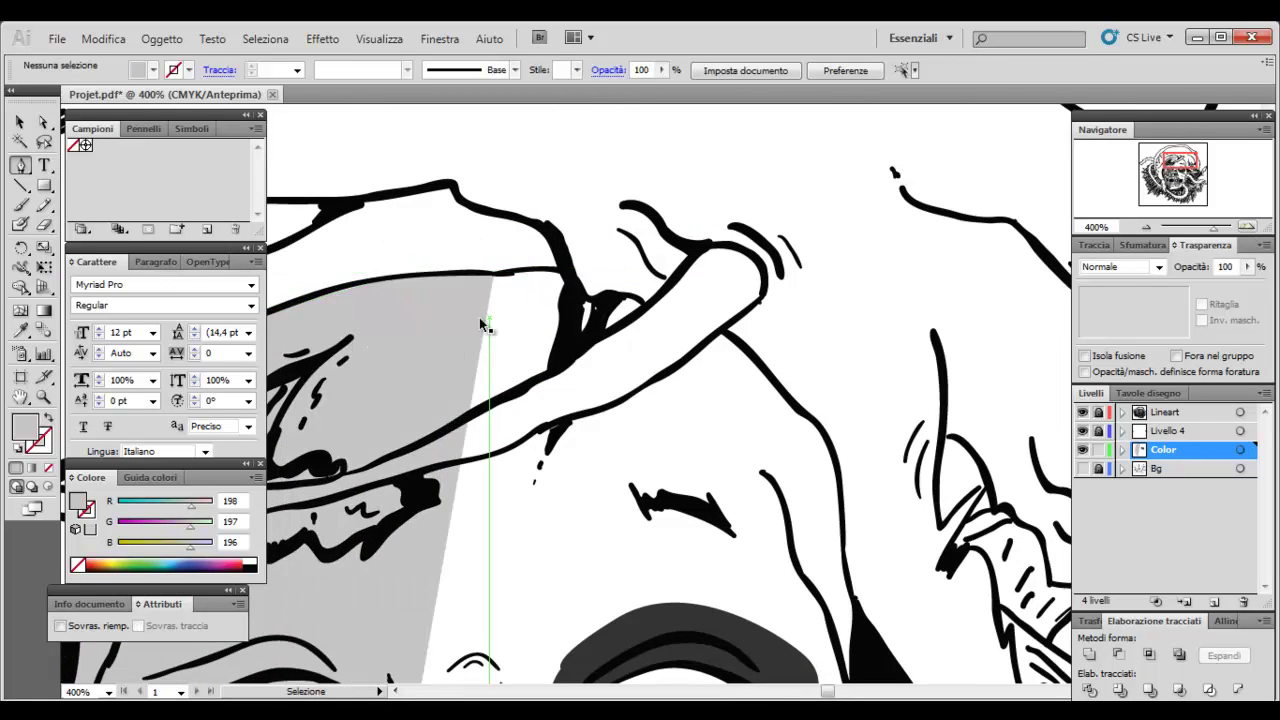
mouse_move(497, 276)
left_mouse_down()
mouse_move(507, 288)
mouse_move(586, 286)
mouse_move(650, 315)
left_mouse_up()
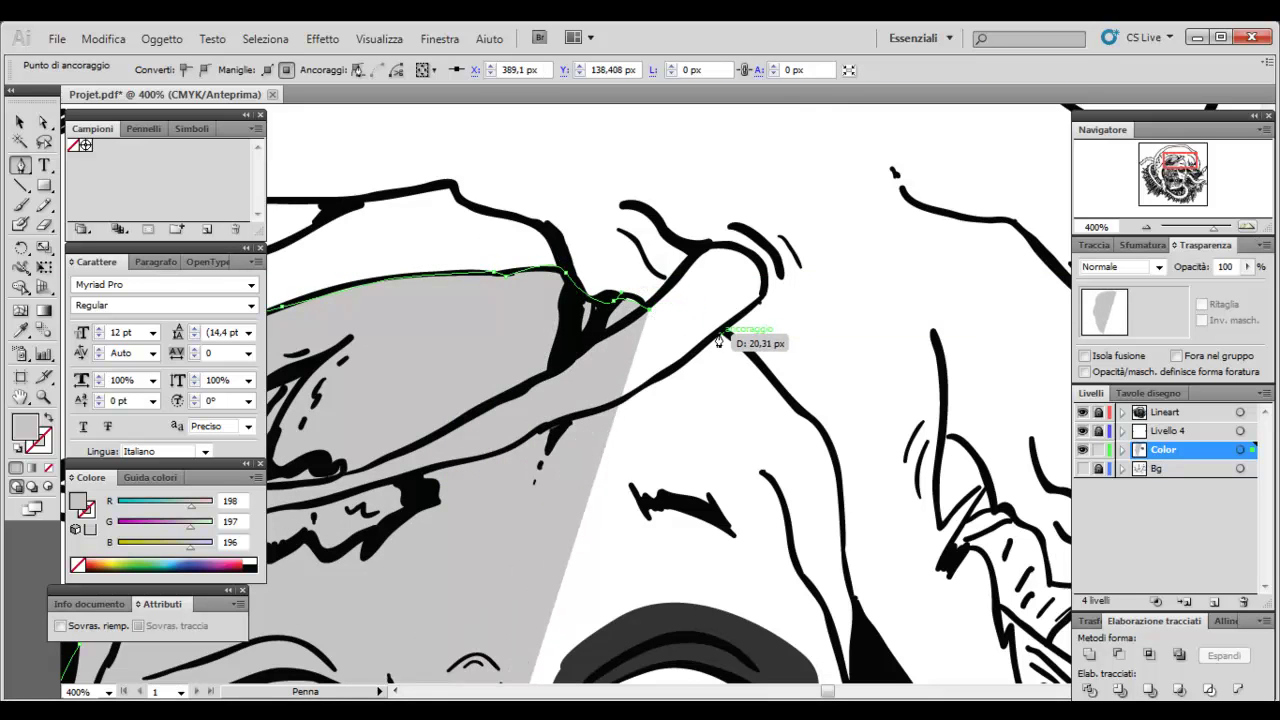
mouse_move(718, 341)
left_mouse_down()
mouse_move(657, 316)
mouse_move(757, 349)
left_mouse_up()
mouse_move(900, 445)
left_mouse_down()
mouse_move(730, 200)
mouse_move(634, 285)
mouse_move(692, 362)
left_mouse_up()
Trace the outline down the face's right edge and right cheek
left_click_drag(694, 460, 700, 500)
mouse_move(695, 545)
left_mouse_down()
mouse_move(740, 268)
mouse_move(770, 436)
left_mouse_up()
mouse_move(771, 390)
left_mouse_down()
mouse_move(742, 512)
mouse_move(725, 484)
left_mouse_up()
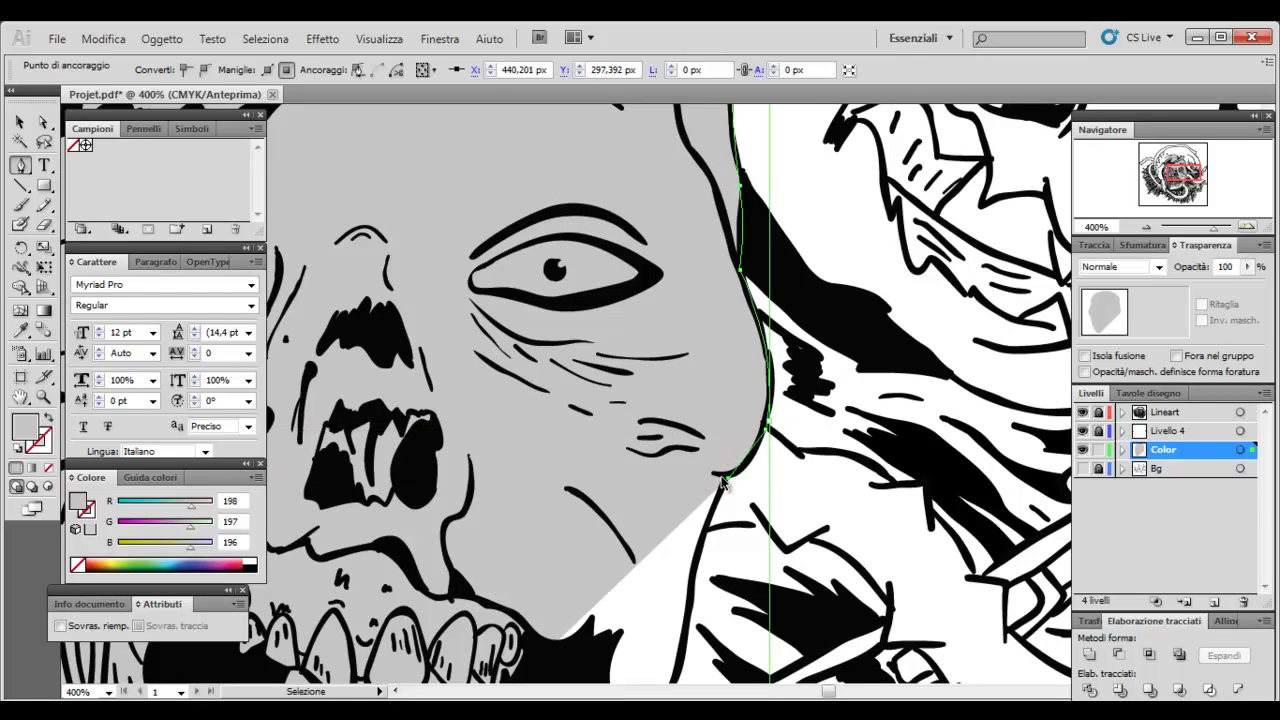
scroll(785, 500, "down", 4)
mouse_move(690, 360)
left_mouse_down()
mouse_move(677, 421)
mouse_move(627, 452)
left_mouse_up()
scroll(685, 435, "down", 2)
left_click(670, 432, "ctrl")
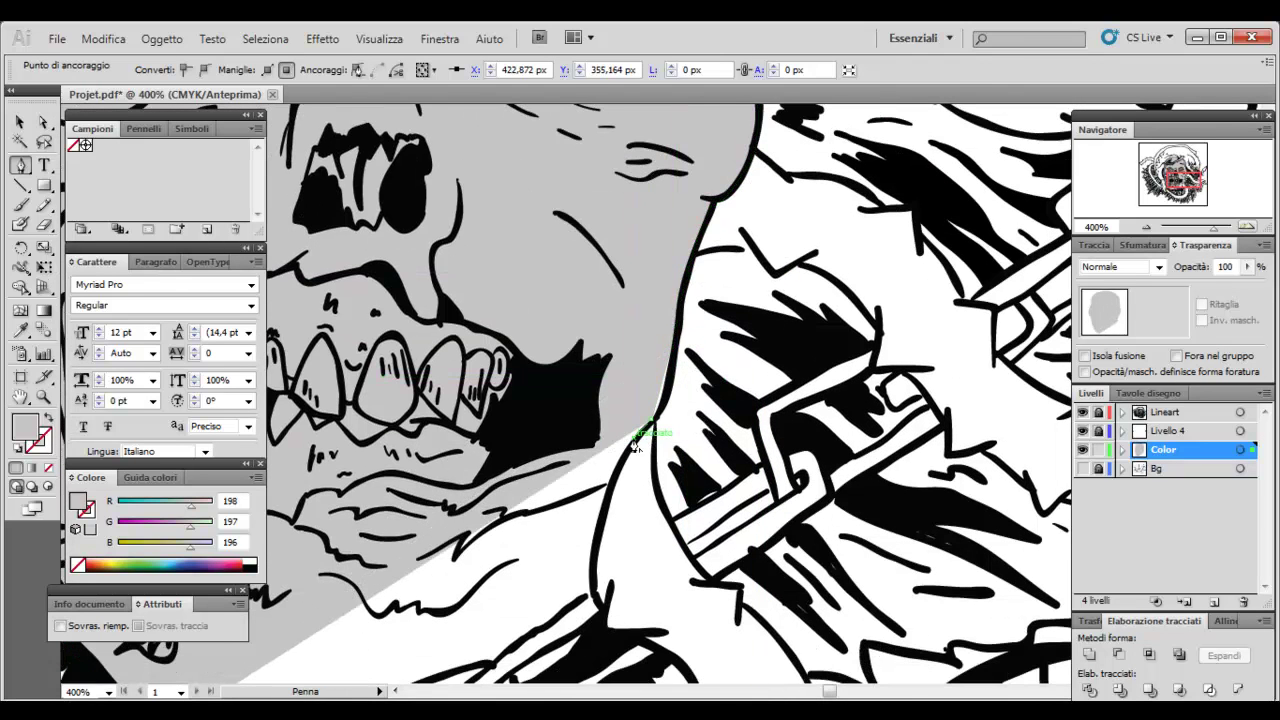
left_click_drag(651, 424, 640, 443)
Trace the lower jaw and collar, then join the path to close the grey face shape
left_click(611, 493)
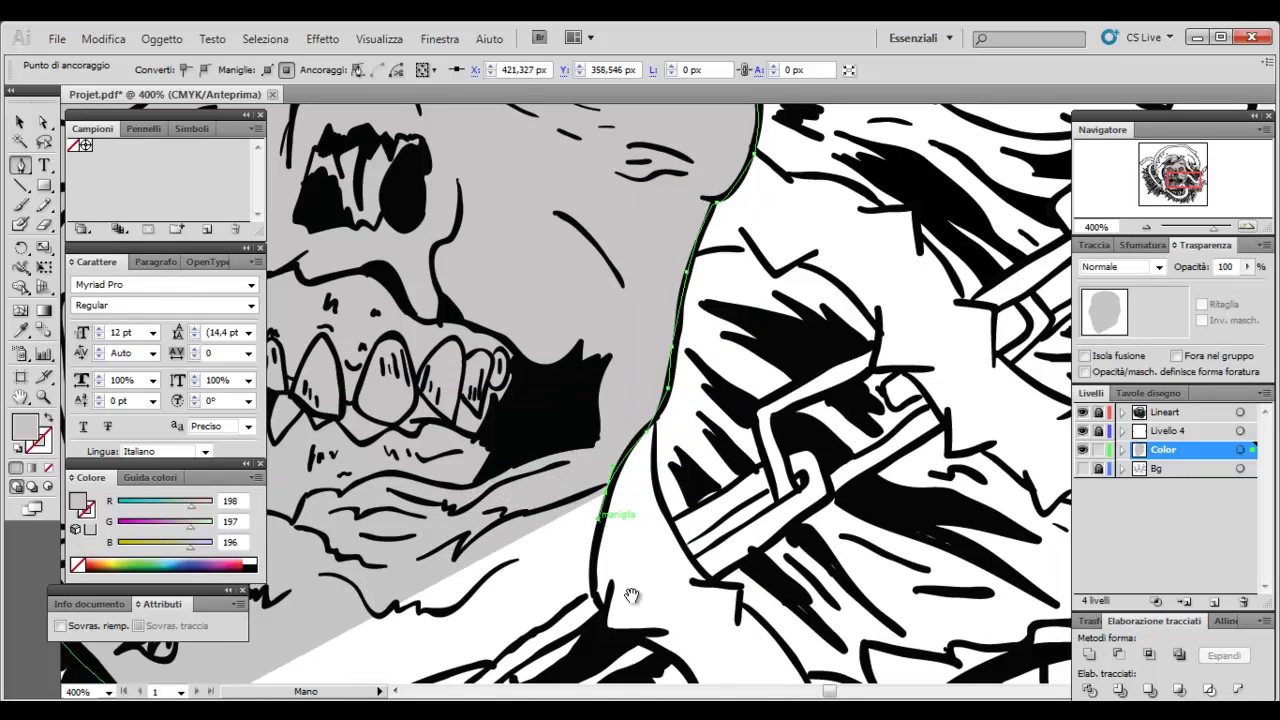
left_click_drag(629, 594, 709, 344)
left_click_drag(690, 262, 900, 420)
left_click_drag(445, 438, 718, 447)
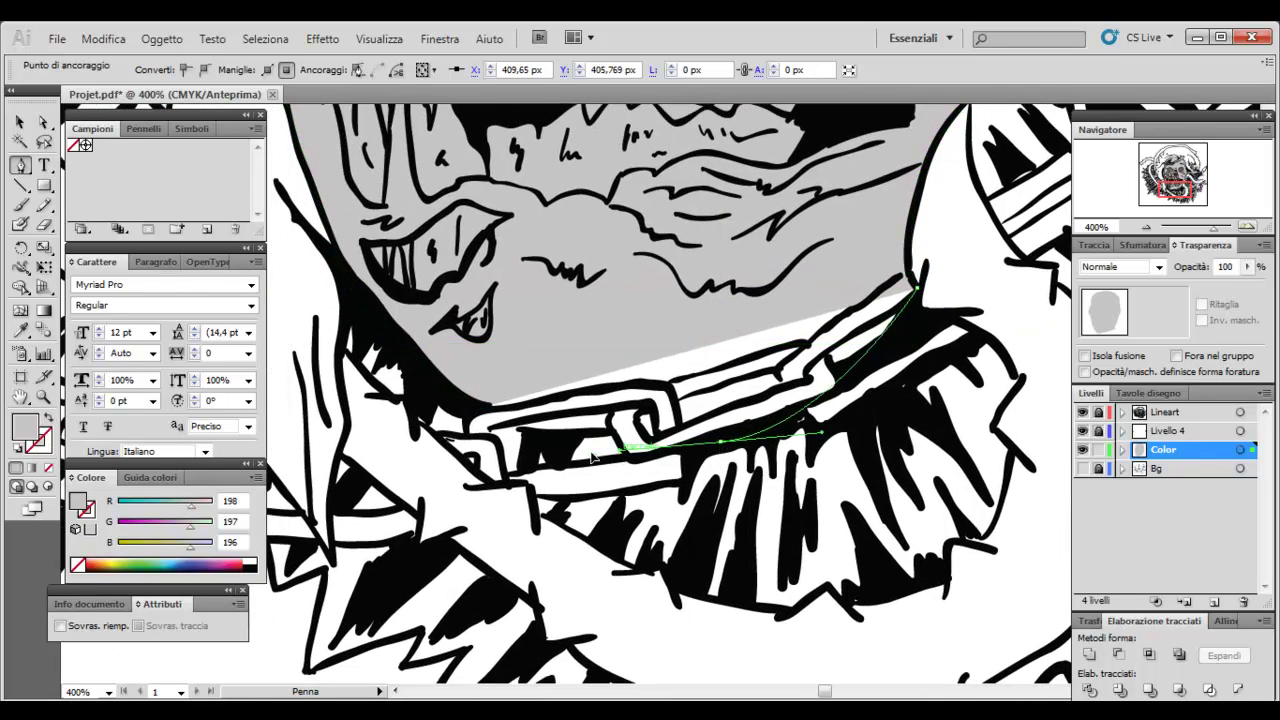
key("ctrl+j")
Deselect the shape, zoom out to check the artwork, then zoom back in on the face
left_click(592, 444, "ctrl")
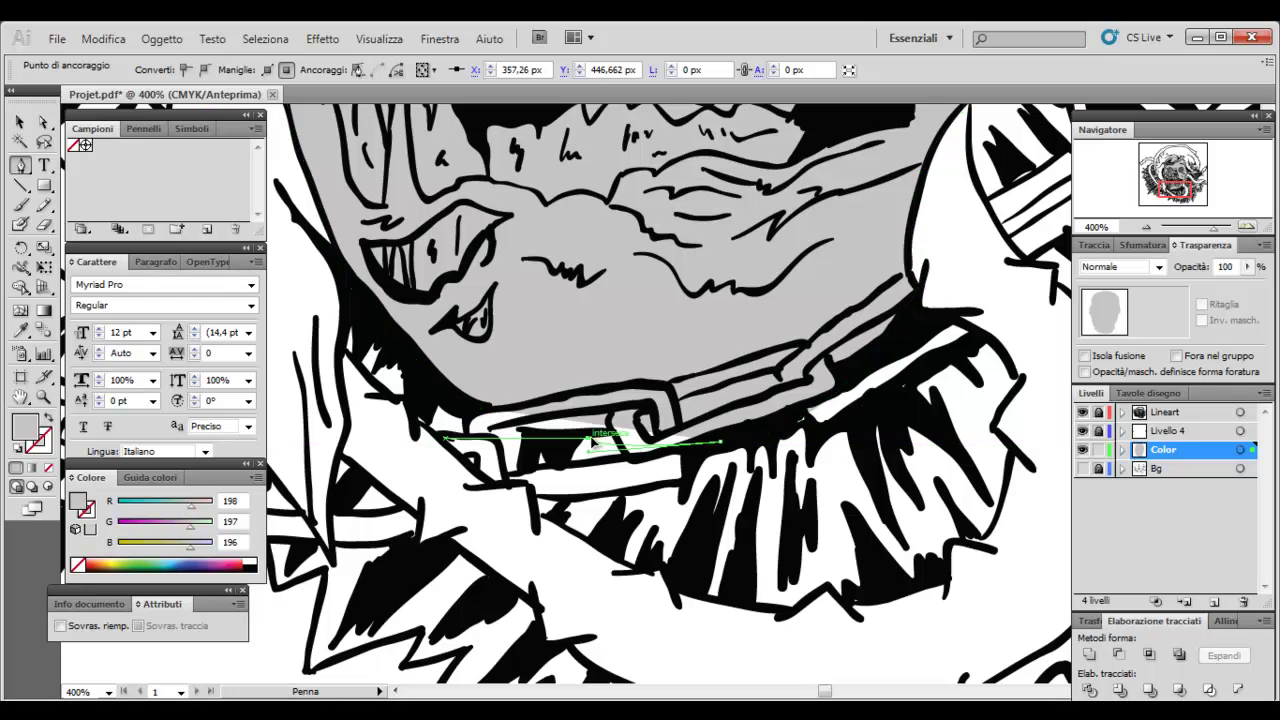
key("ctrl+shift+a")
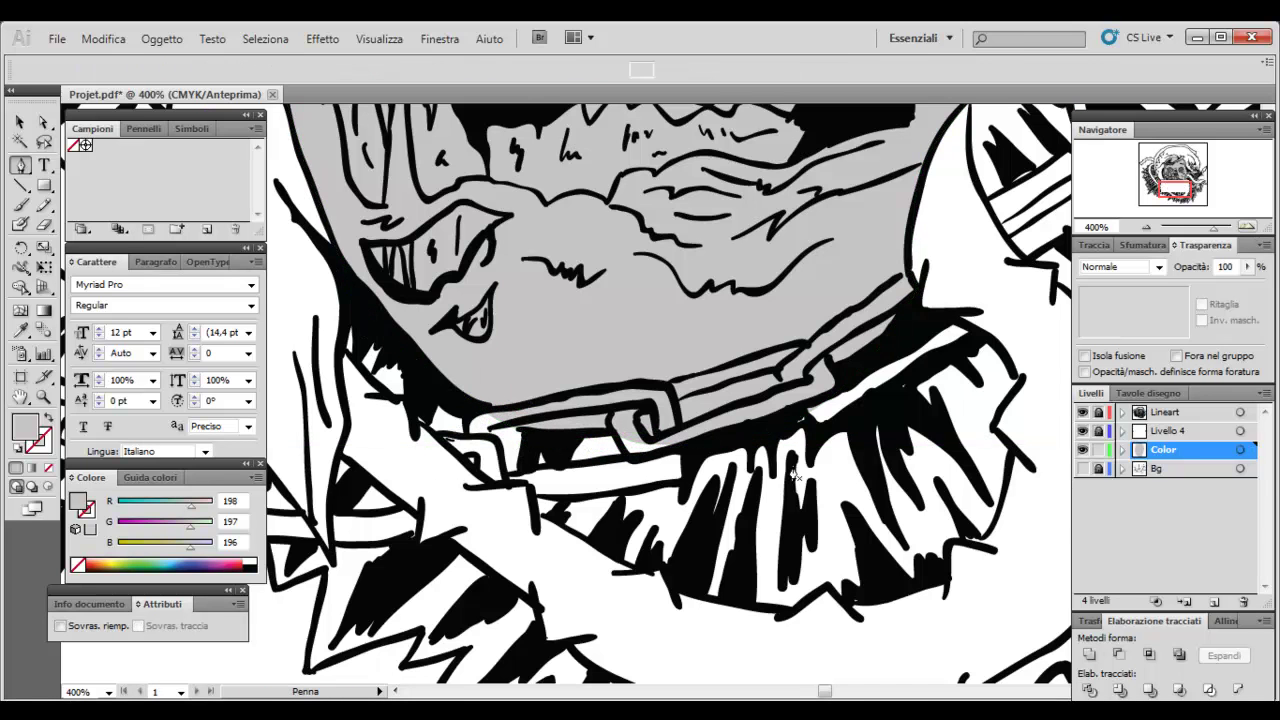
left_click(1146, 228)
left_click(1146, 228)
left_click(1146, 228)
left_click(1146, 228)
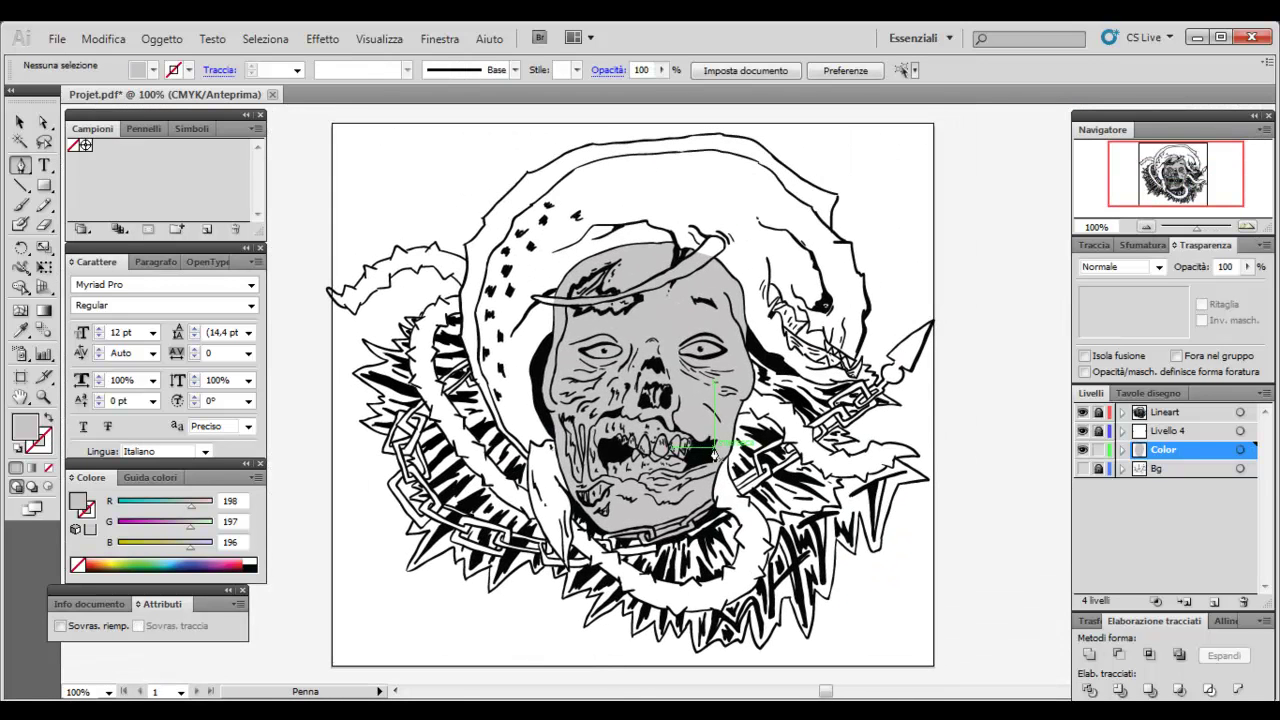
left_click(1247, 228)
left_click(1247, 228)
left_click(1247, 228)
left_click(1247, 228)
left_click(1247, 228)
Pen-trace the first eye's outline with curved anchors along the eyelid
left_click_drag(567, 368, 324, 538)
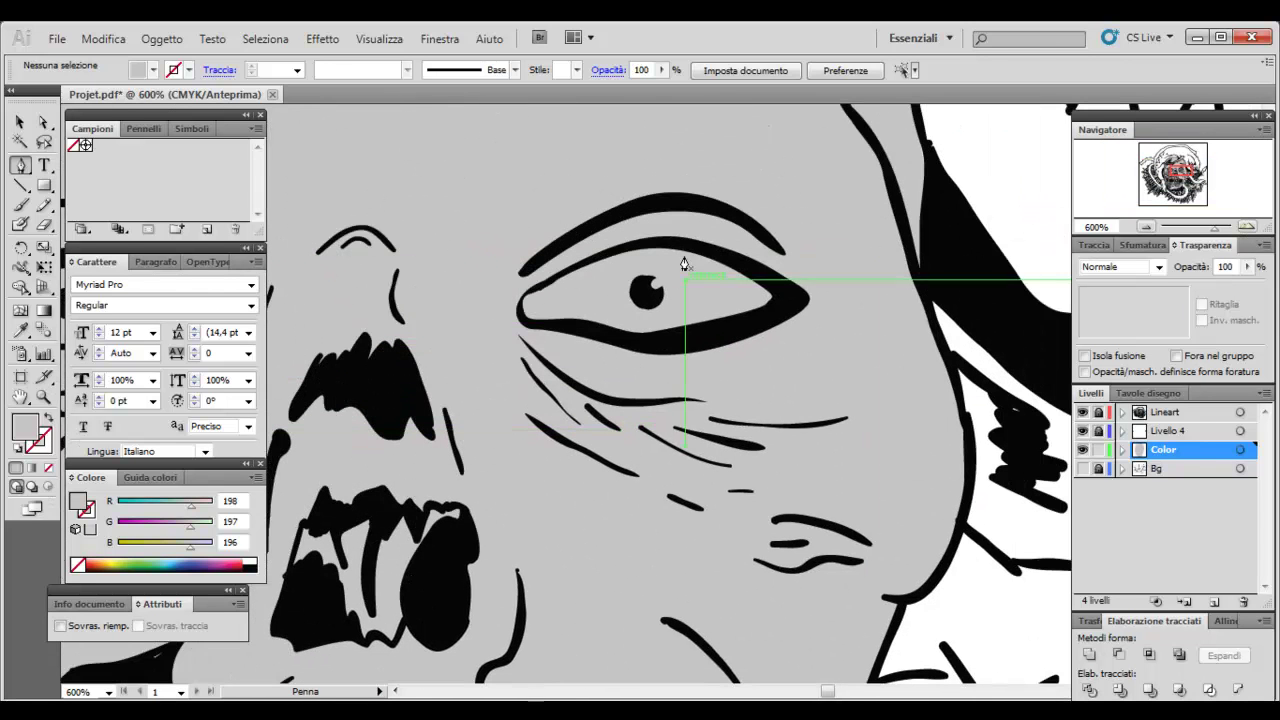
left_click(637, 343)
left_click(536, 323)
left_click_drag(545, 284, 545, 295)
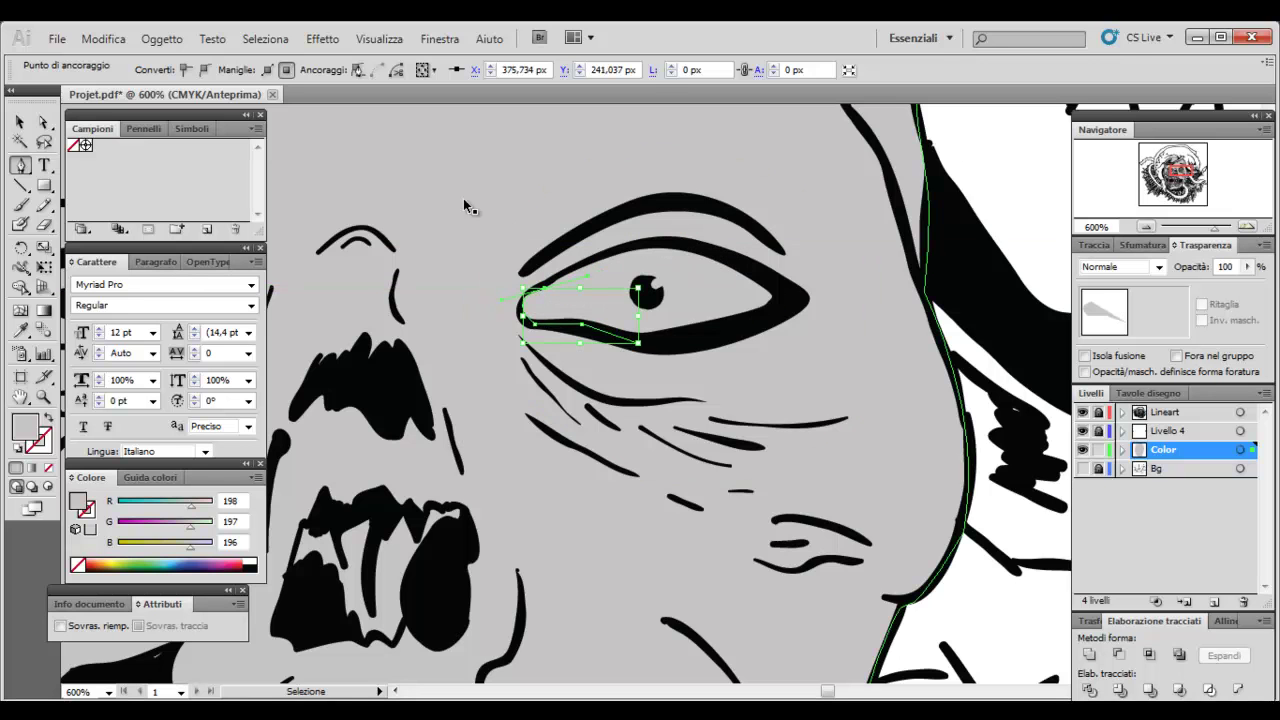
mouse_move(681, 258)
left_mouse_down()
mouse_move(790, 300)
mouse_move(662, 350)
mouse_move(974, 440)
left_mouse_up()
Trace the other eye as a closed path and reshape its right corner
left_click(620, 305)
mouse_move(550, 331)
left_mouse_down()
mouse_move(508, 380)
mouse_move(546, 407)
left_mouse_up()
left_click(524, 342)
left_click_drag(505, 358, 507, 377)
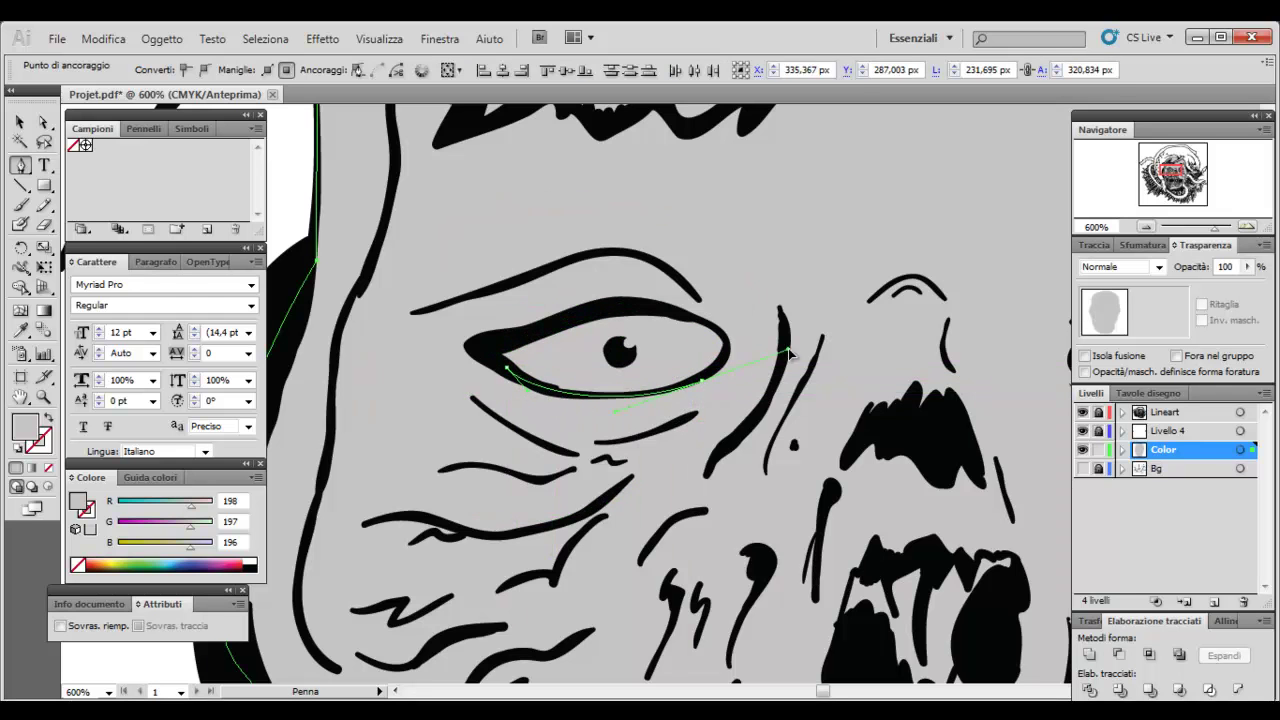
left_click(613, 320)
left_click(614, 316)
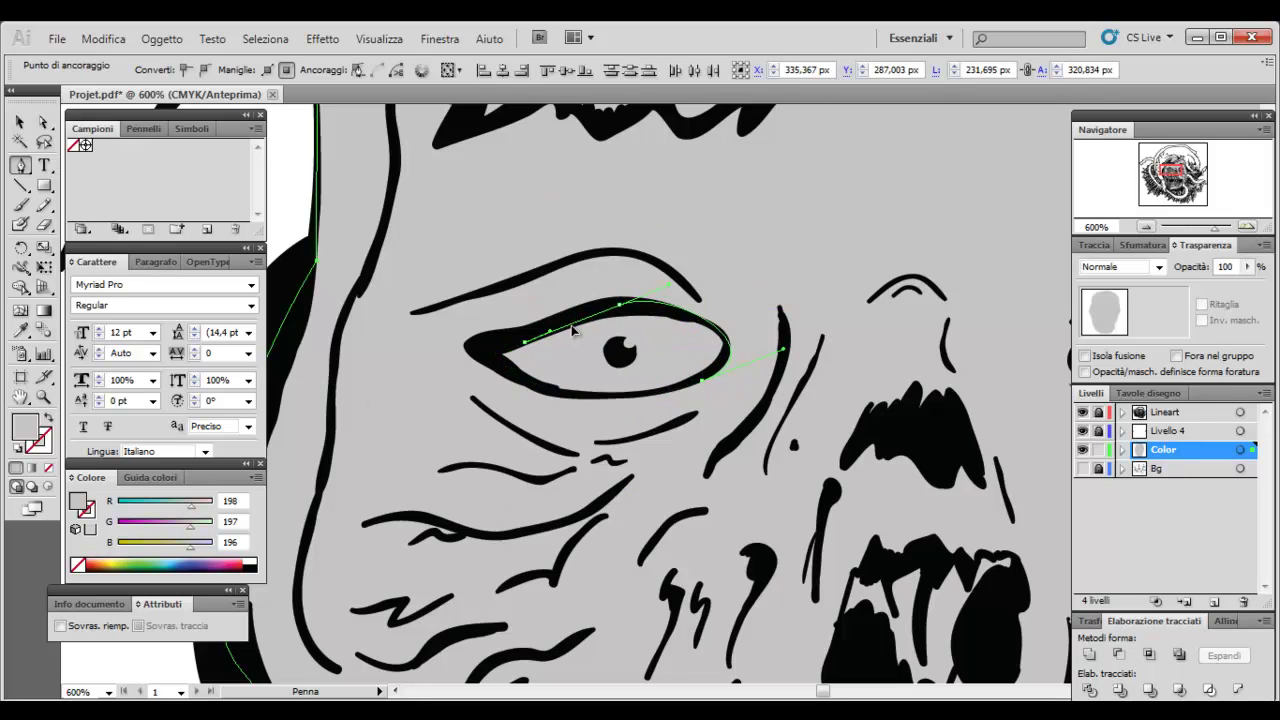
left_click_drag(713, 357, 758, 362)
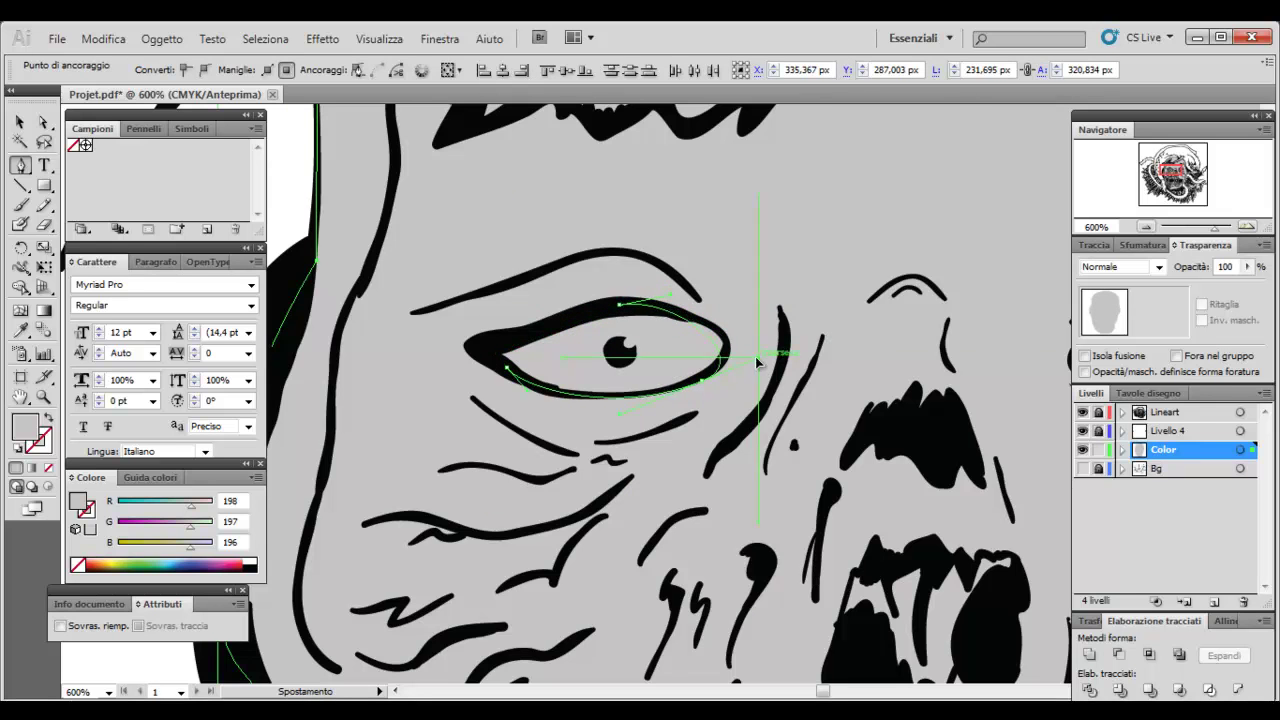
left_click(705, 375, "ctrl")
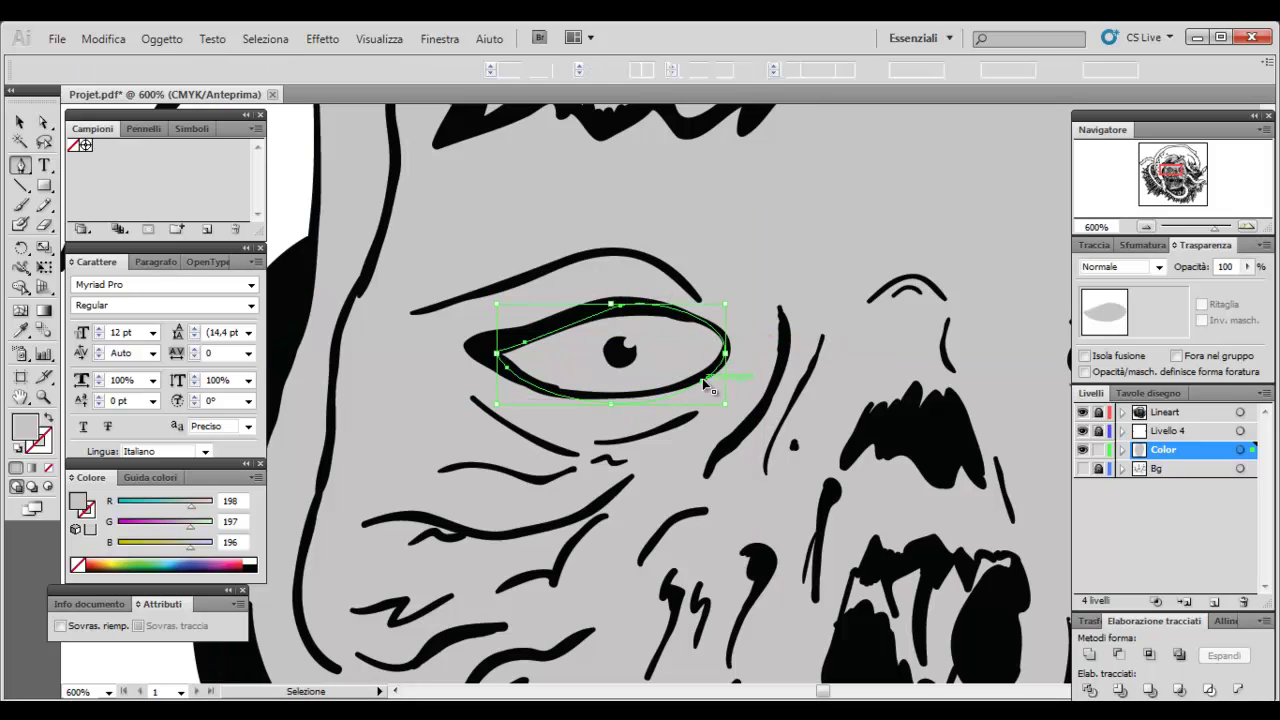
left_click_drag(706, 375, 705, 372)
Select the grey face fill with Direct Selection and zoom out to 200%
left_click(43, 122)
left_click(774, 337)
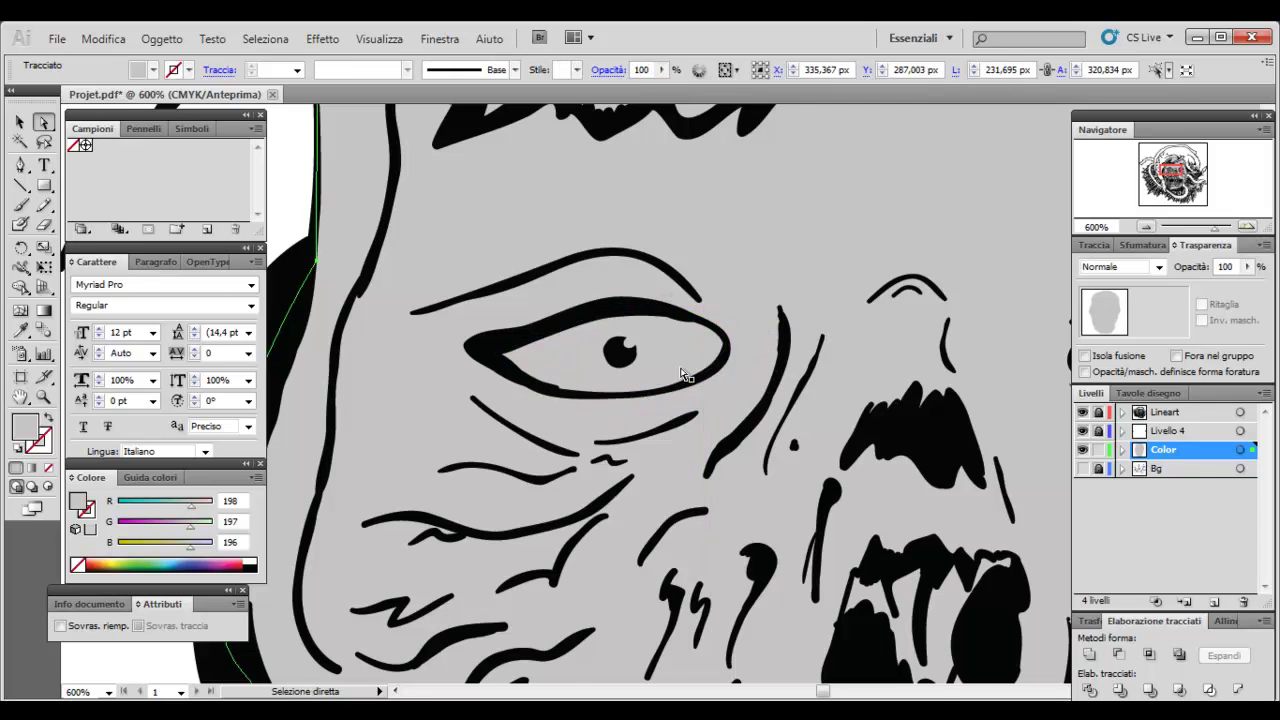
left_click_drag(1160, 238, 1140, 240)
Select the face fill plus both eye paths and apply Pathfinder Exclude to cut the eyes out
key("v")
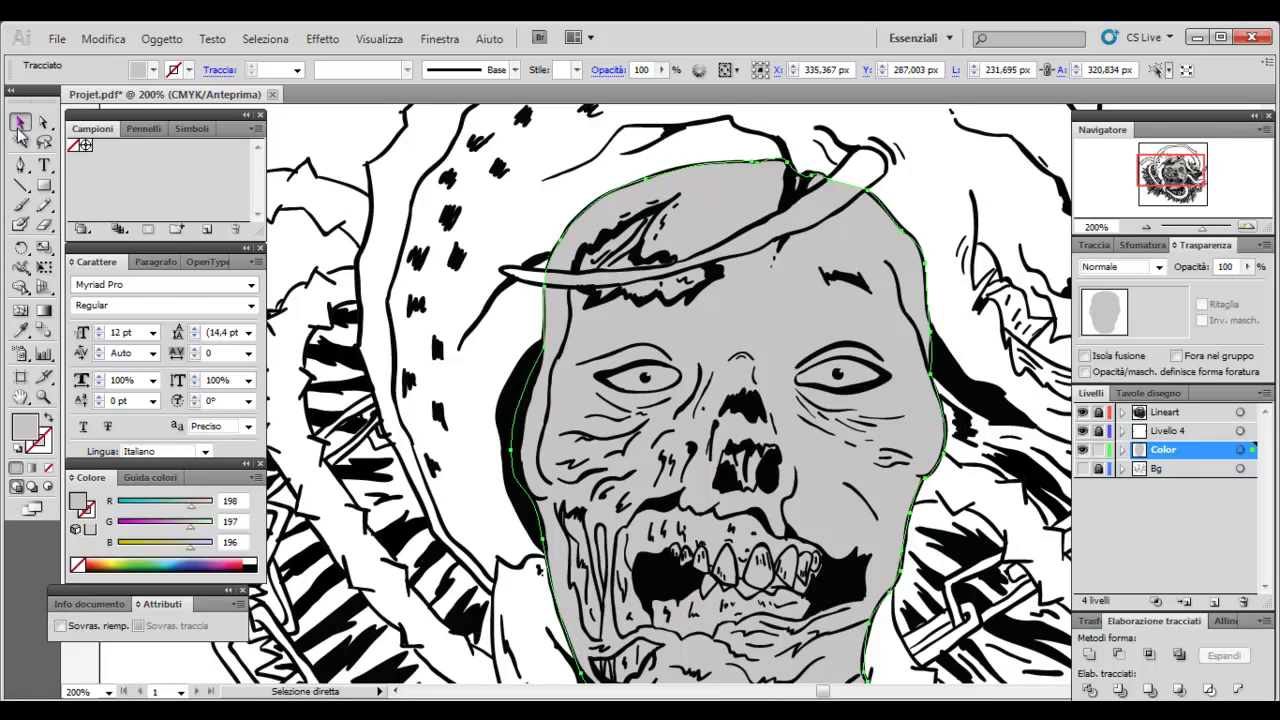
left_click(980, 323)
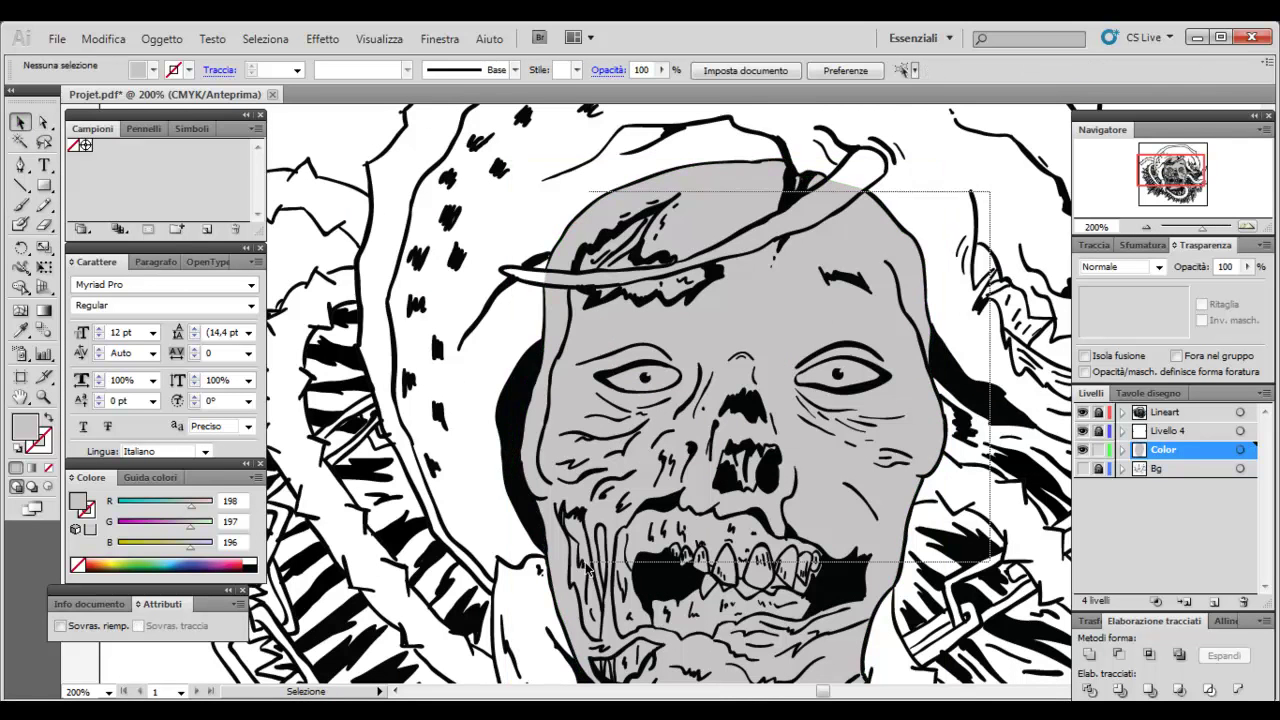
left_click_drag(600, 206, 465, 596)
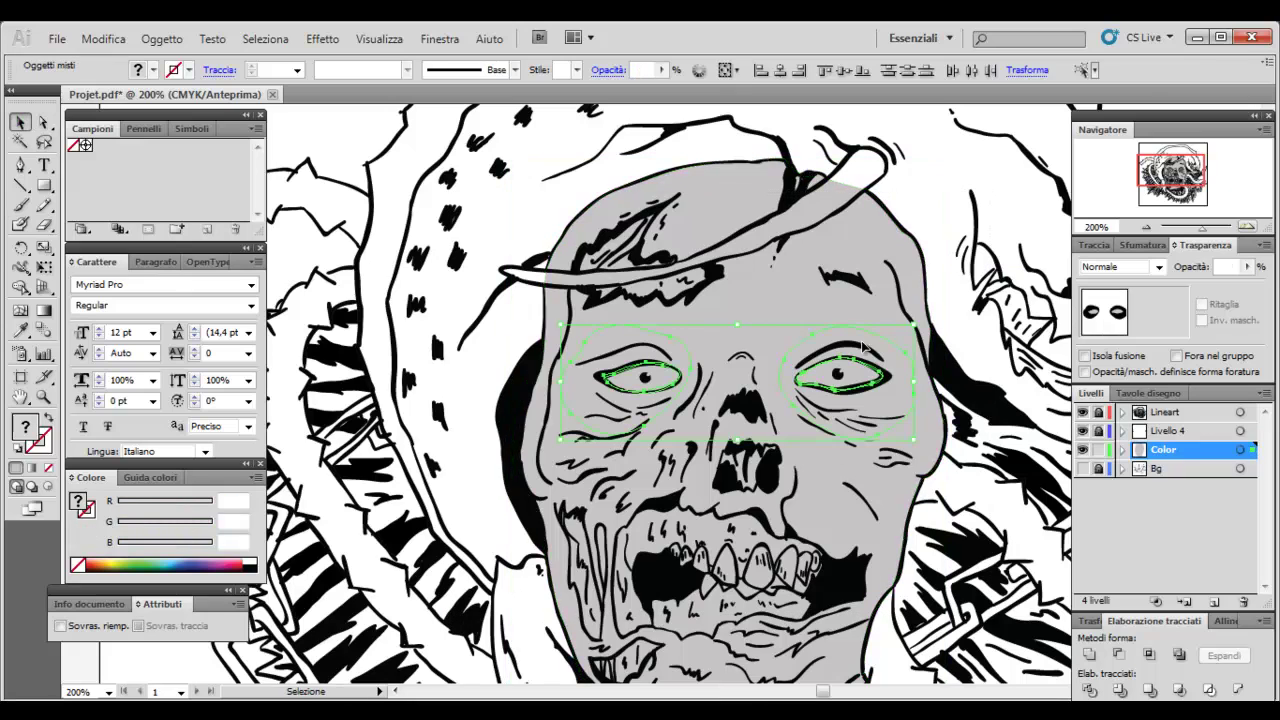
left_click(895, 283)
left_click(850, 380, "shift")
left_click(660, 385, "shift")
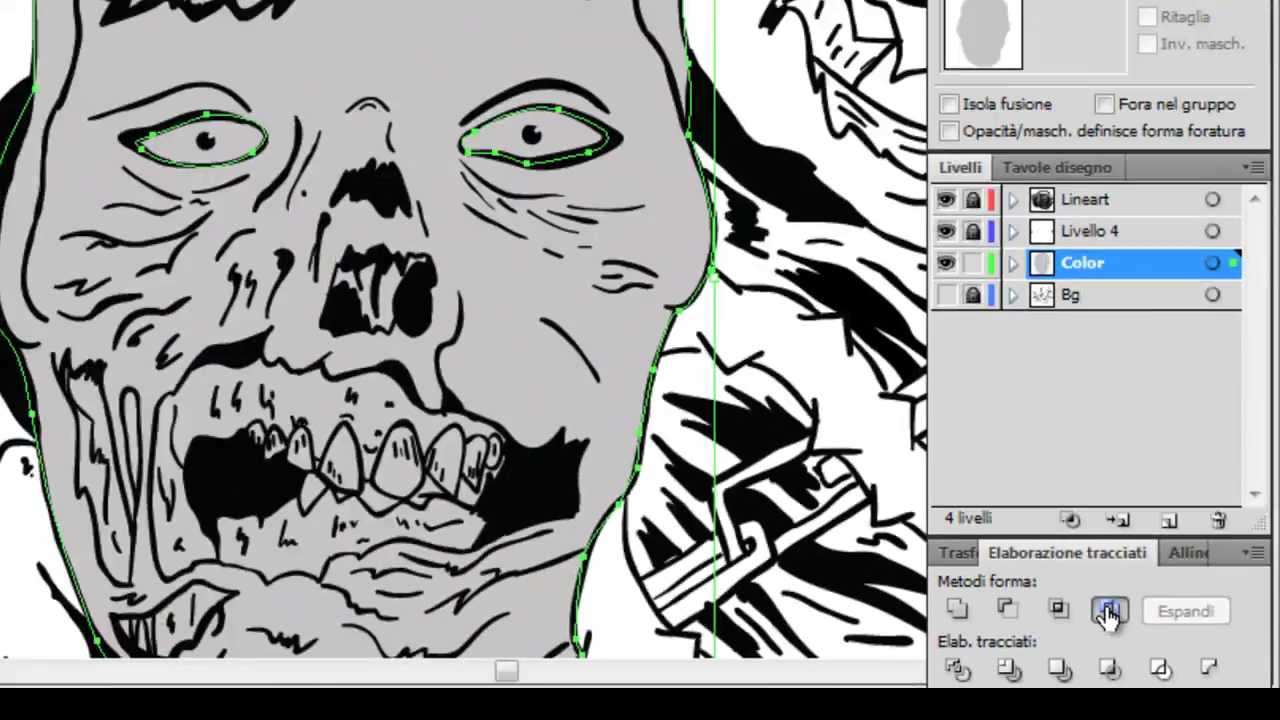
left_click(1178, 655)
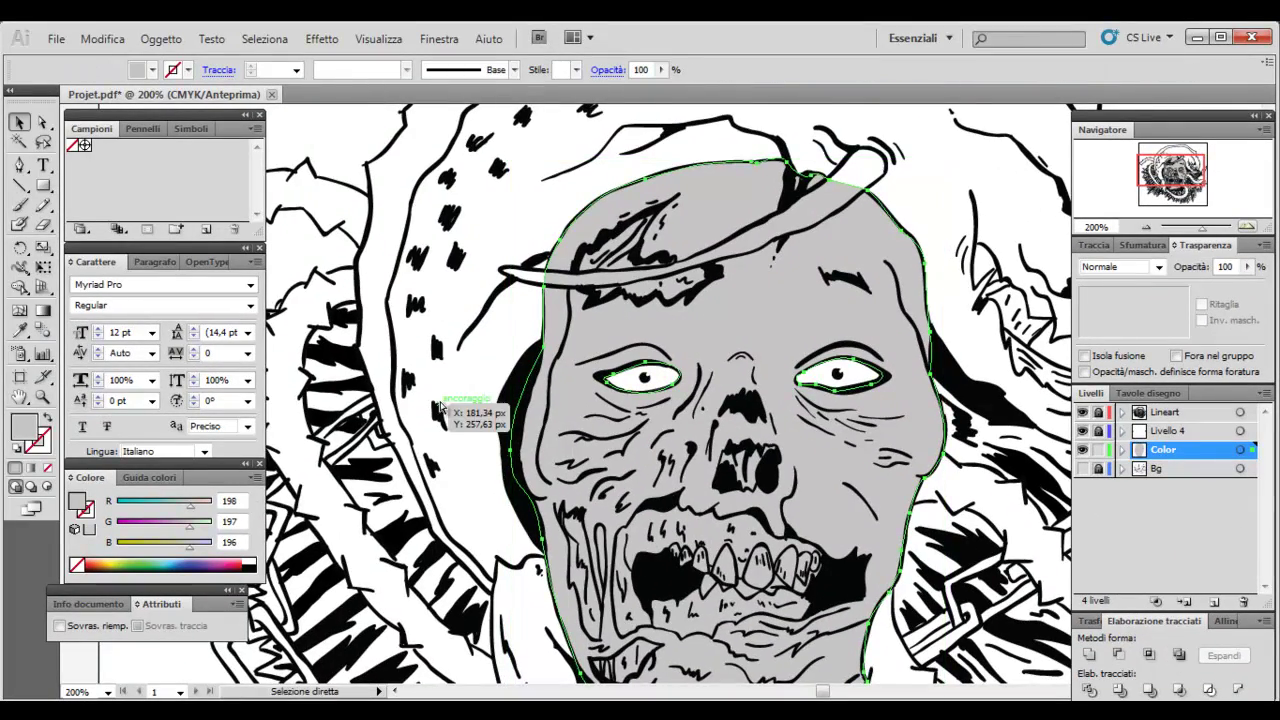
left_click(470, 414)
left_click_drag(862, 530, 699, 343)
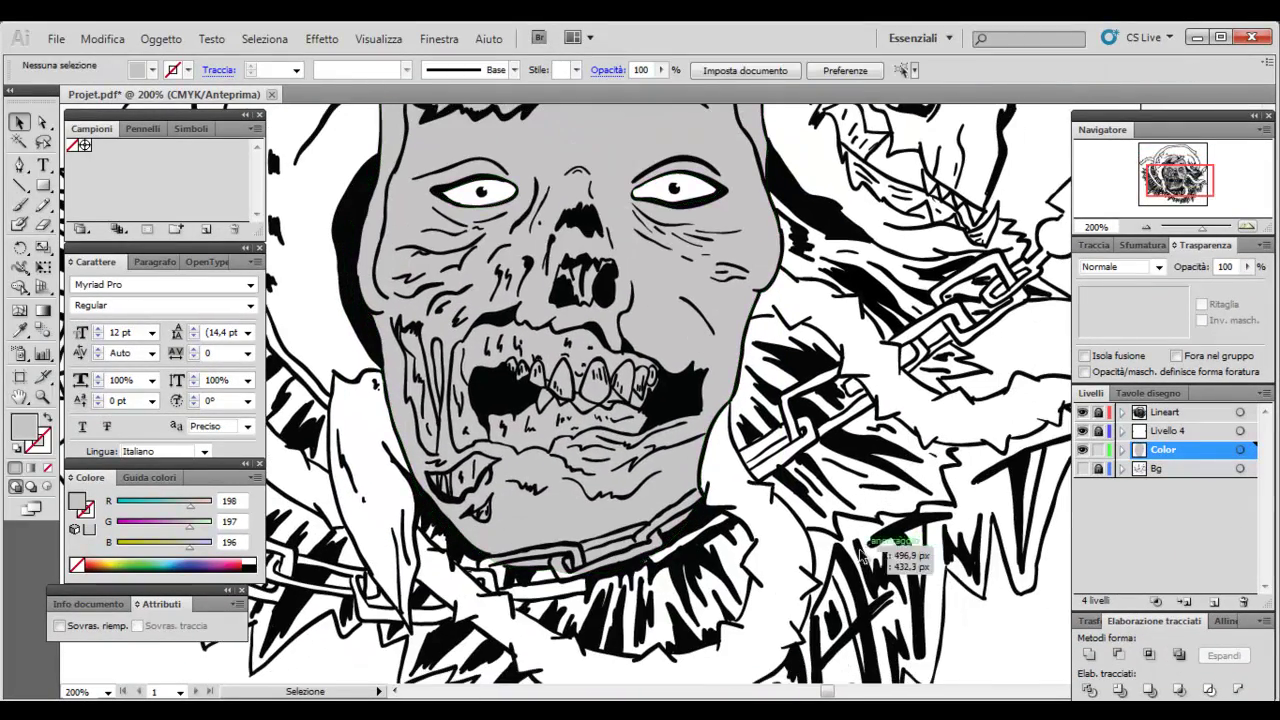
Zoom to 800% and start a pen path at the mouth's left edge along the lower lip
left_click(1246, 229)
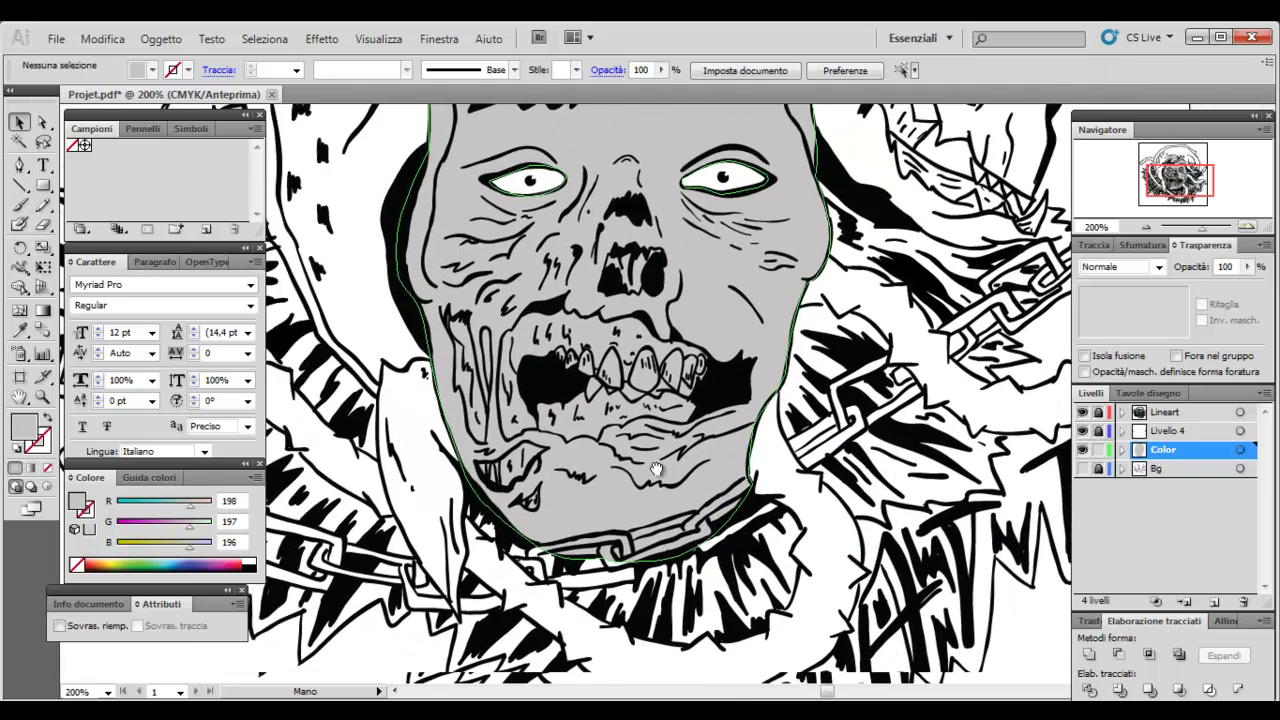
left_click(1246, 229)
left_click(1246, 229)
left_click(1246, 229)
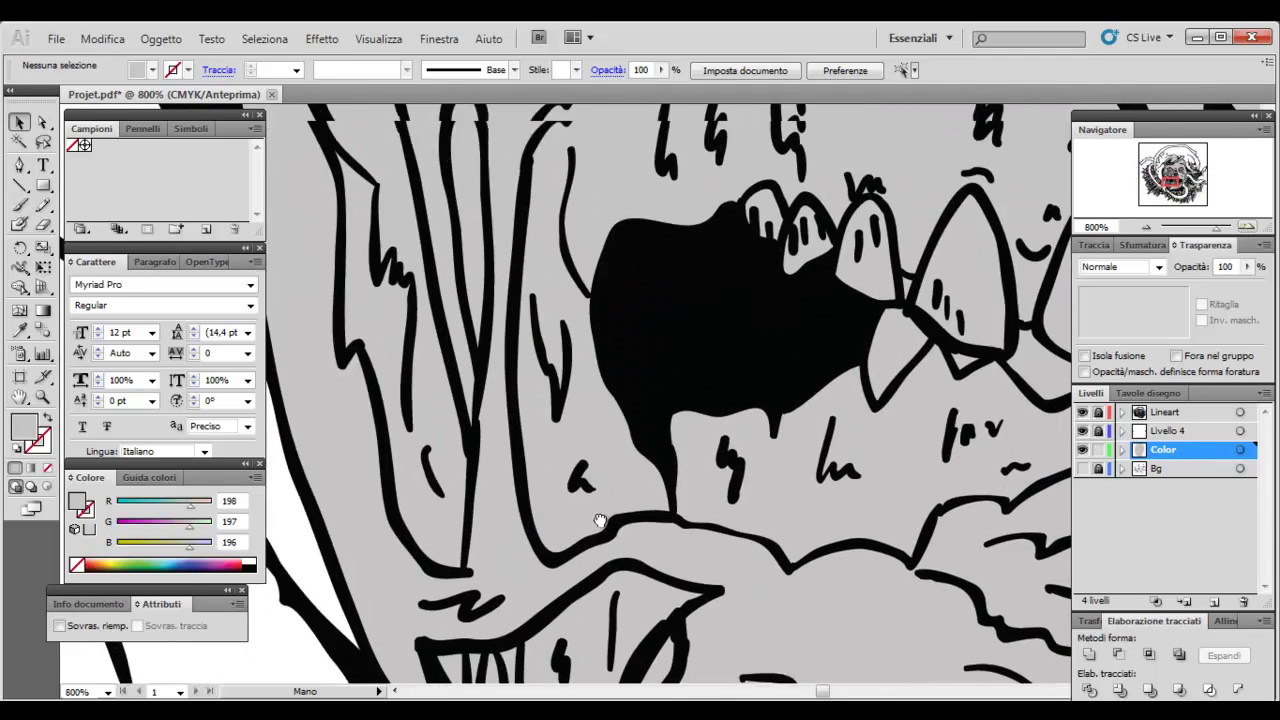
left_click(530, 204)
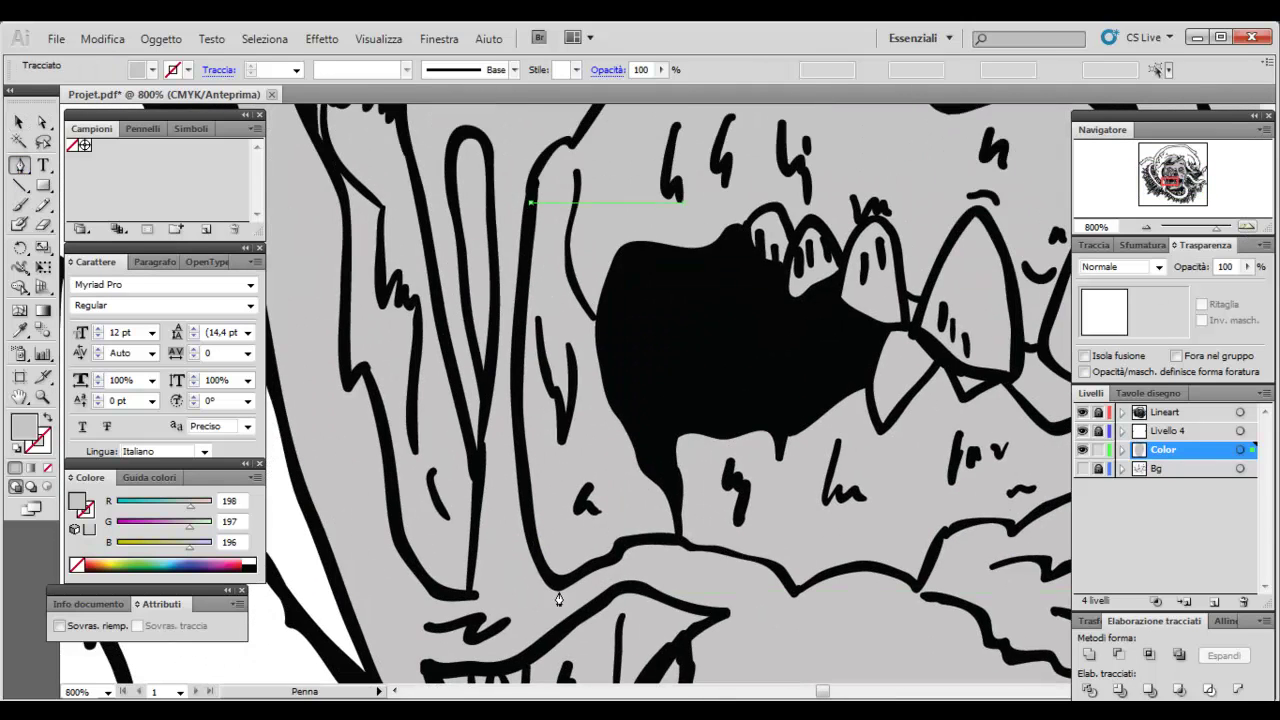
left_click(530, 525)
mouse_move(568, 572)
left_mouse_down()
mouse_move(632, 543)
mouse_move(785, 583)
left_mouse_up()
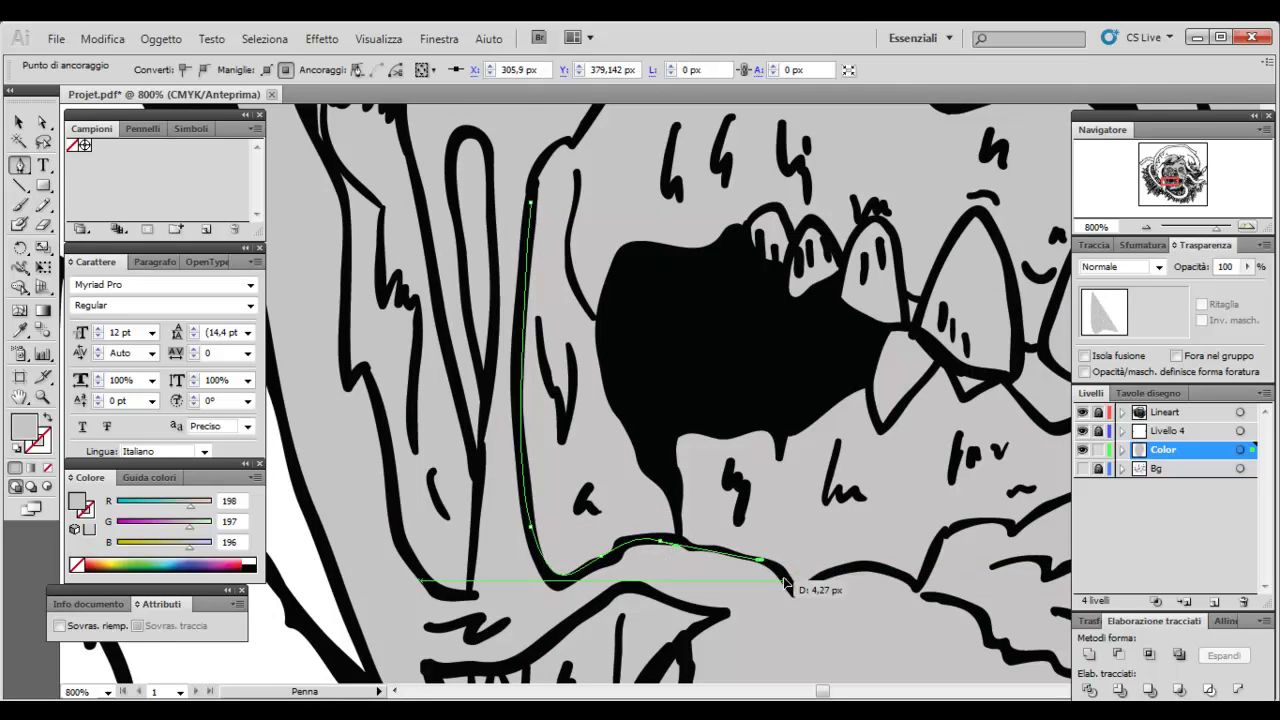
left_click_drag(875, 568, 878, 573)
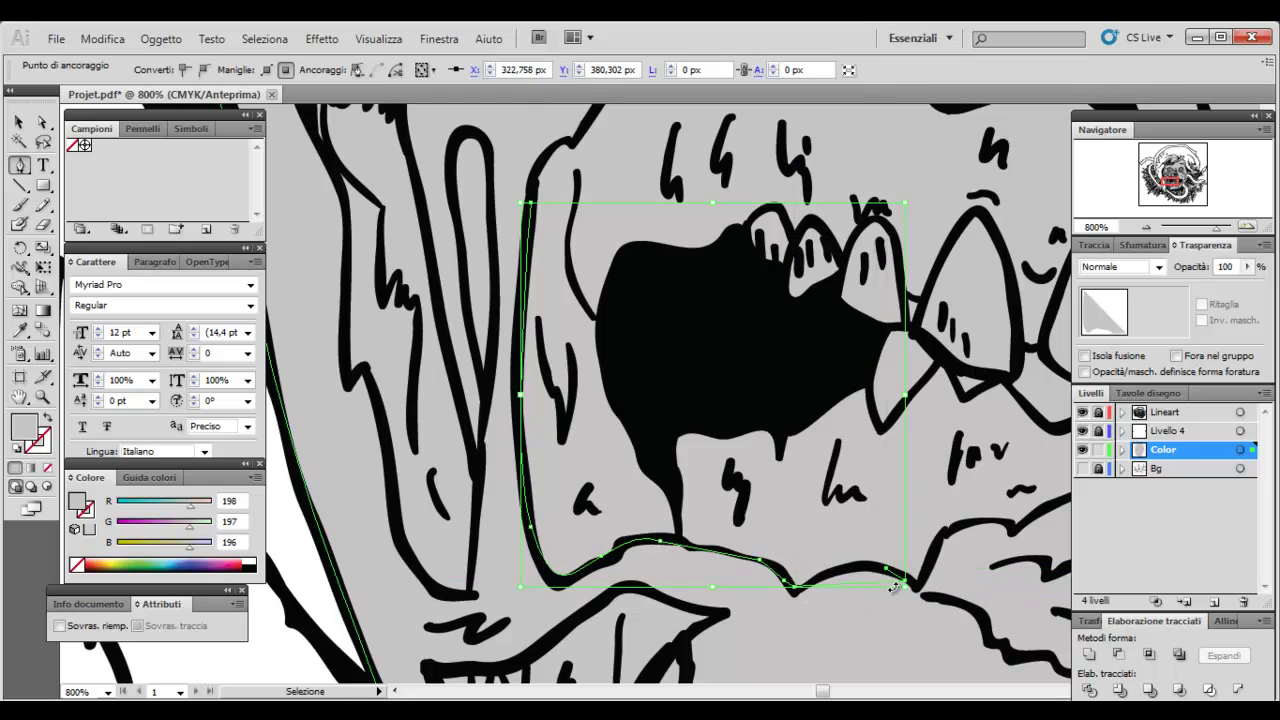
left_click(941, 541)
Continue the mouth outline along the lower lip and around the right corner
left_click_drag(938, 570, 488, 565)
left_click_drag(545, 524, 545, 528)
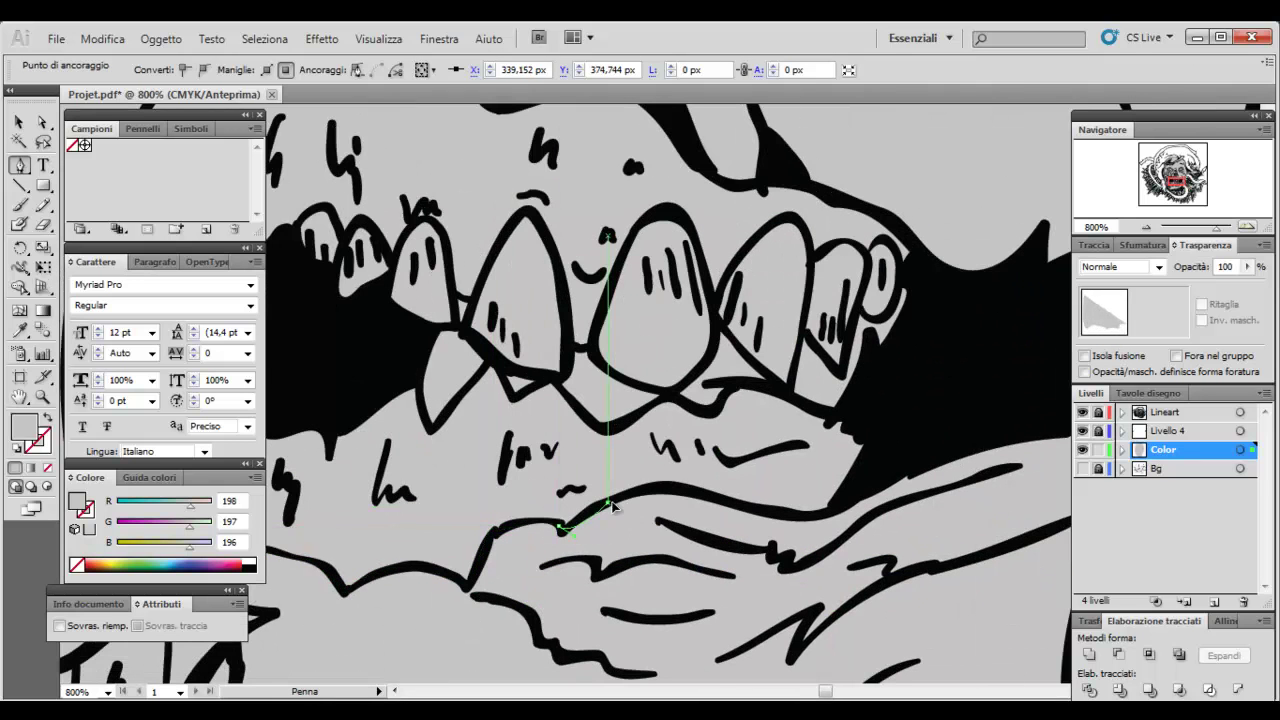
left_click_drag(735, 504, 728, 508)
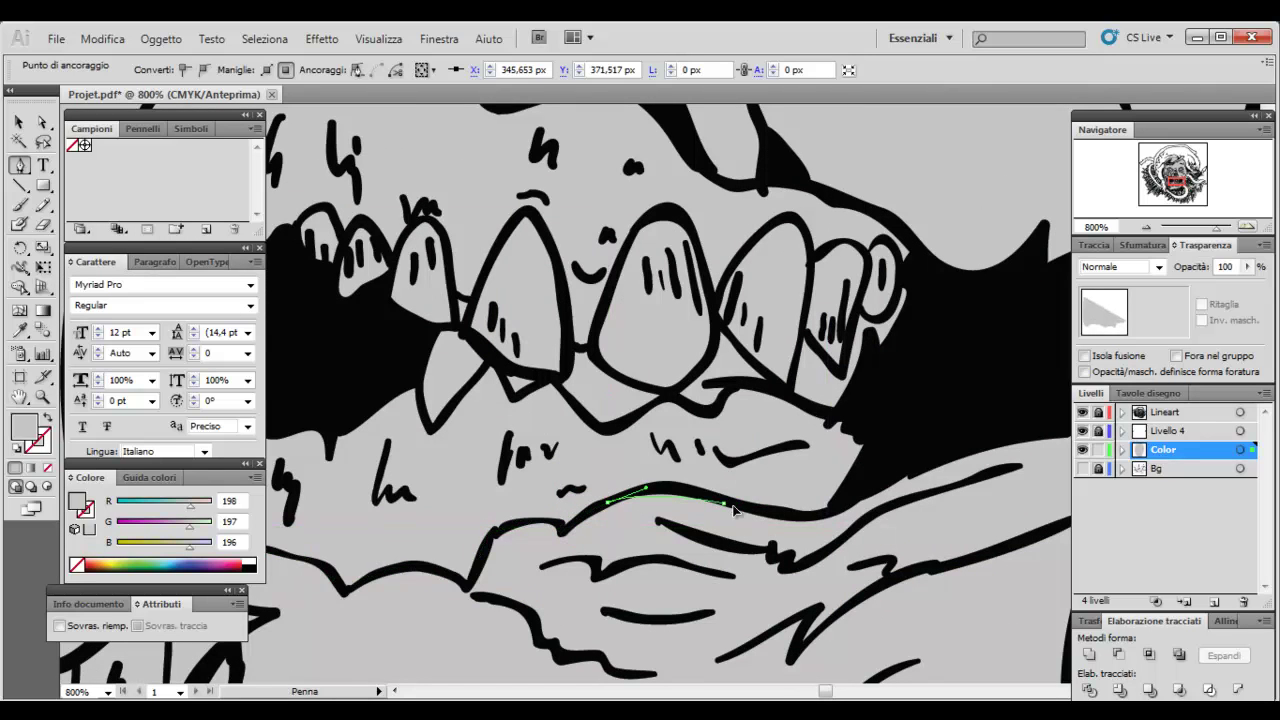
left_click_drag(886, 441, 916, 422)
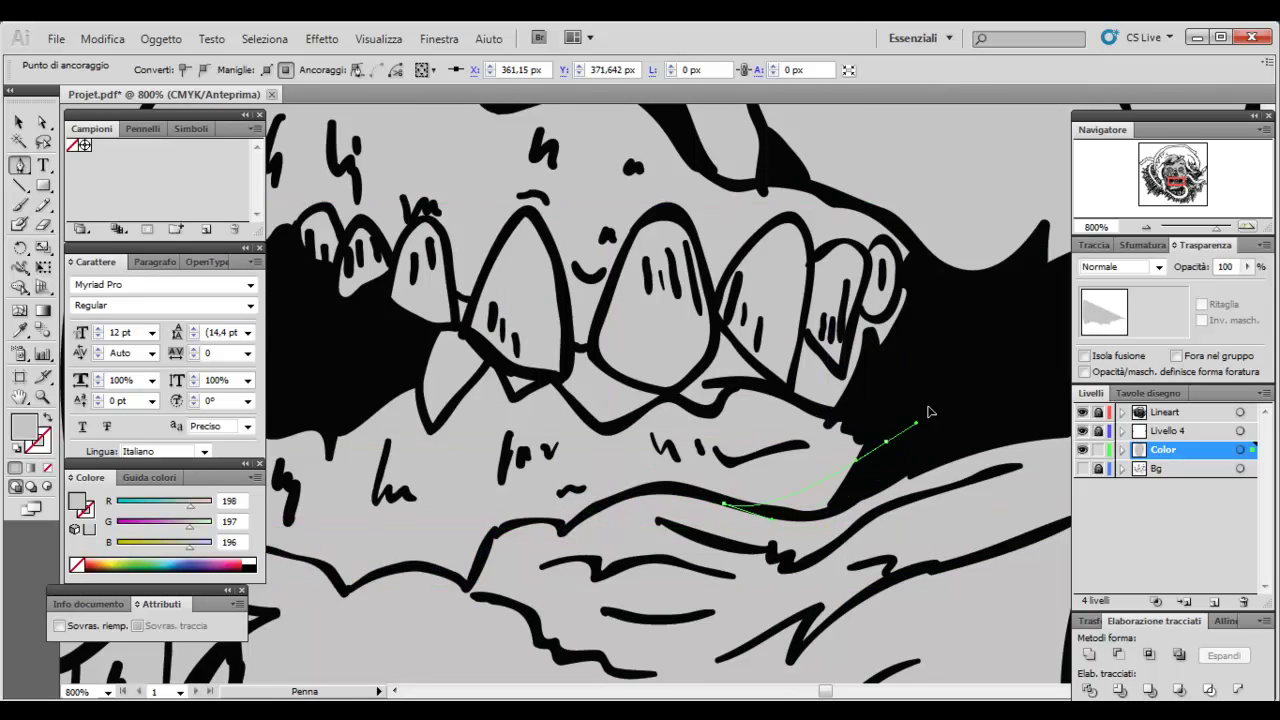
left_click_drag(951, 331, 939, 379)
scroll(925, 258, "up", 3)
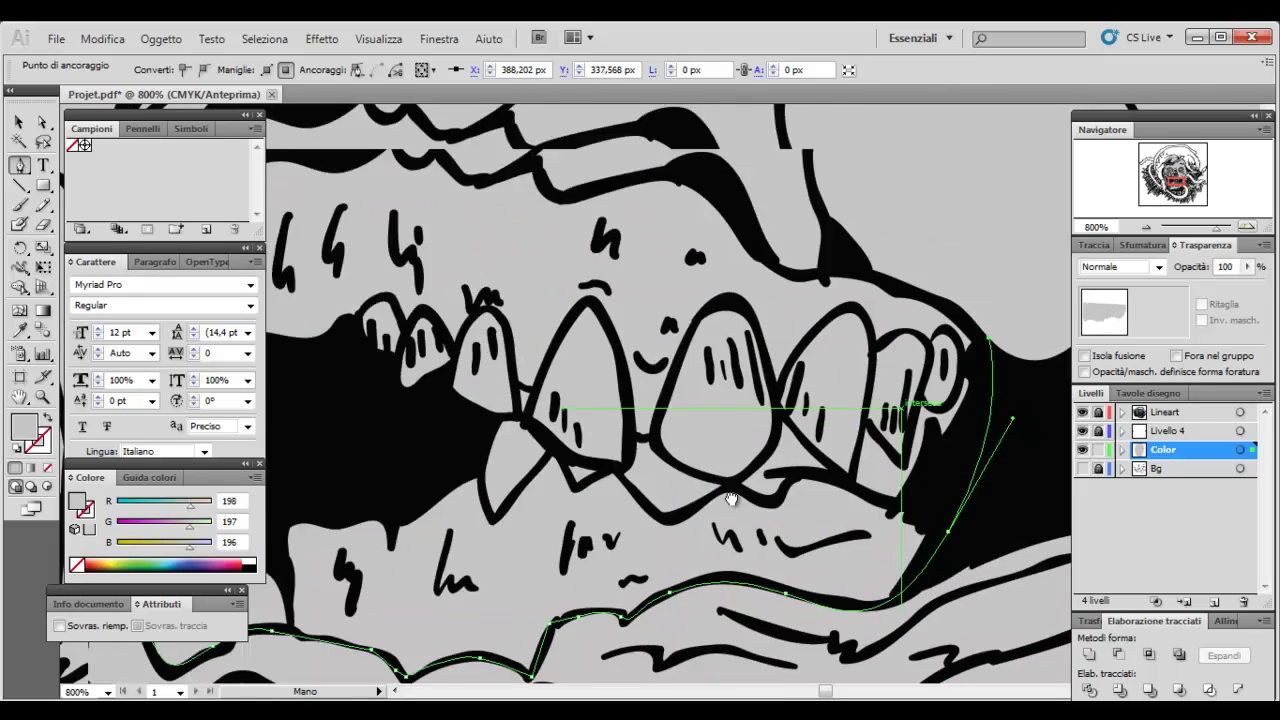
scroll(900, 300, "left", 2)
Trace the upper lip contour and close the mouth path at its left side
left_click(872, 347)
left_click(735, 245)
mouse_move(606, 448)
left_mouse_down()
mouse_move(606, 276)
mouse_move(568, 240)
left_mouse_up()
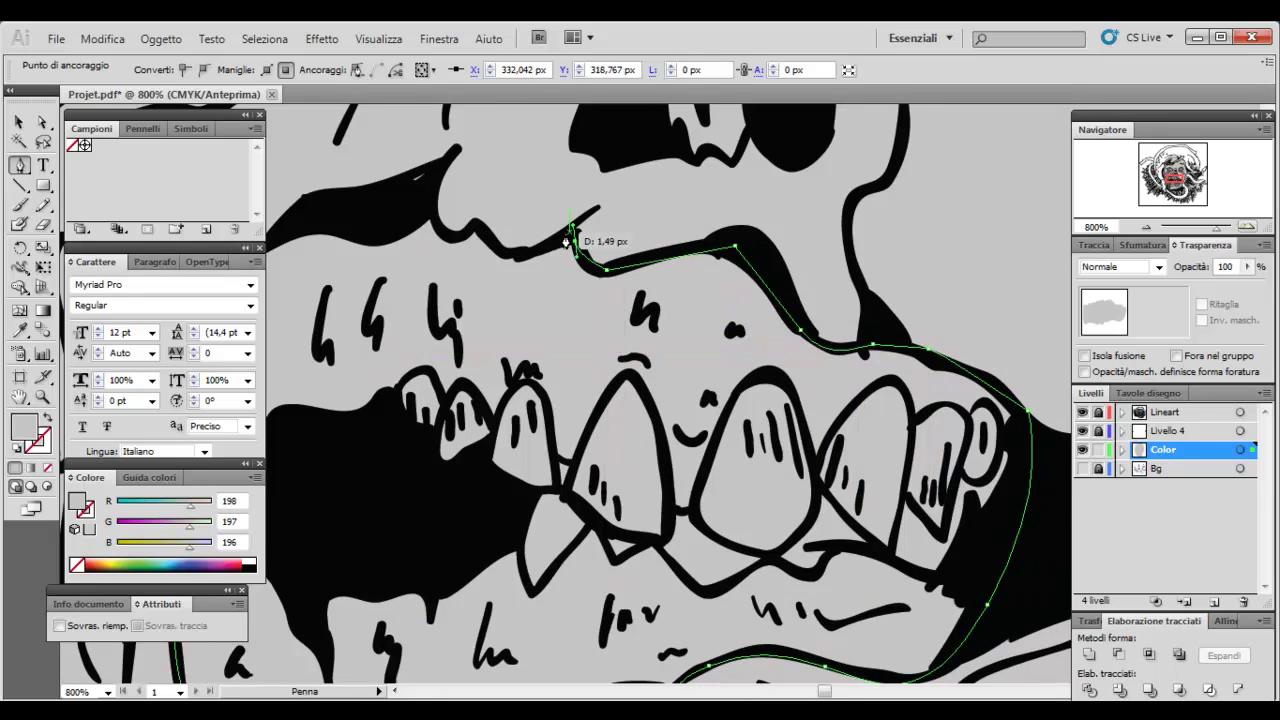
left_click_drag(487, 250, 505, 262)
key("ctrl")
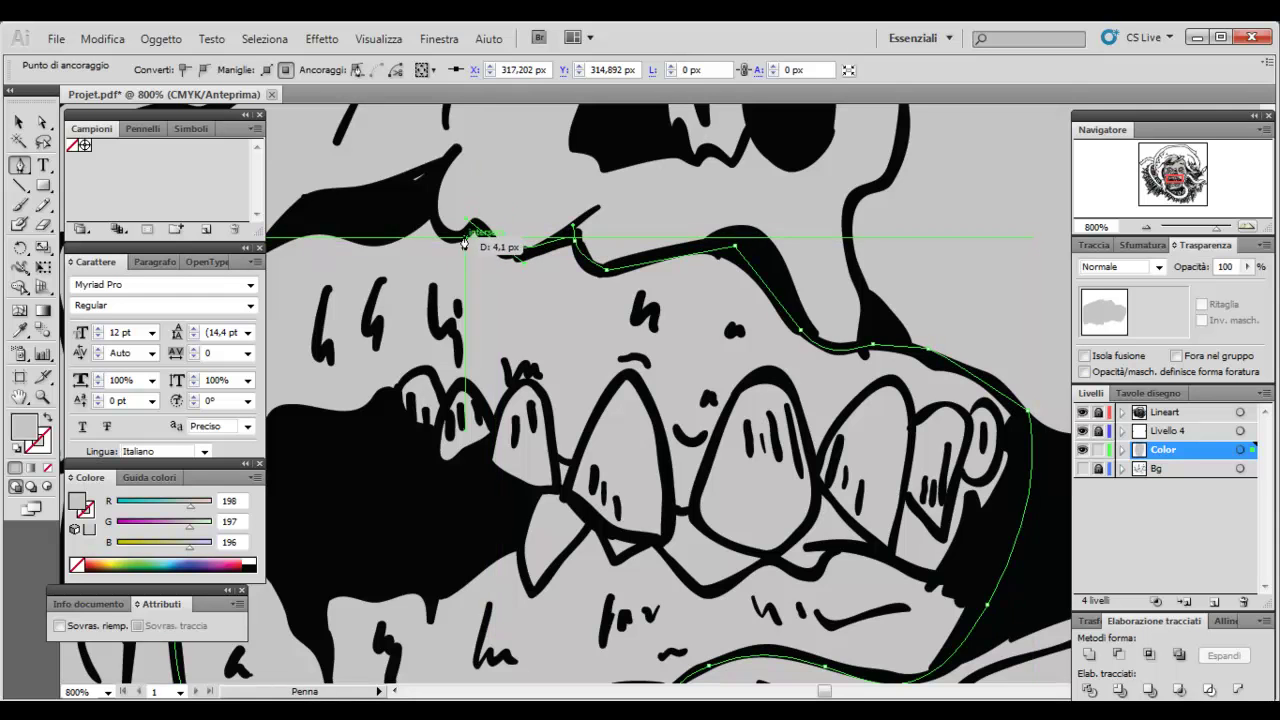
left_click_drag(431, 208, 402, 196)
left_click_drag(435, 313, 734, 307)
left_click(633, 273)
left_click(595, 330)
key("ctrl")
Confirm the grey fill for the mouth path in the Color Picker
double_click(24, 430)
left_click(814, 254)
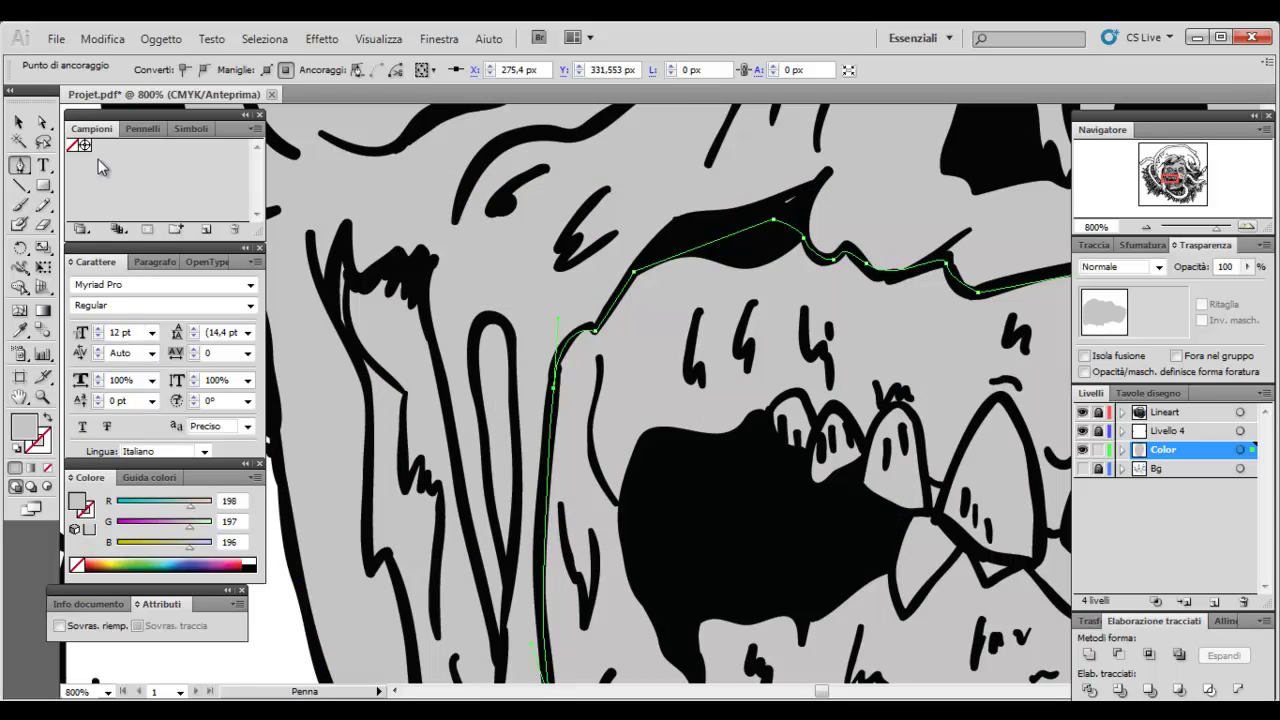
left_click(82, 230)
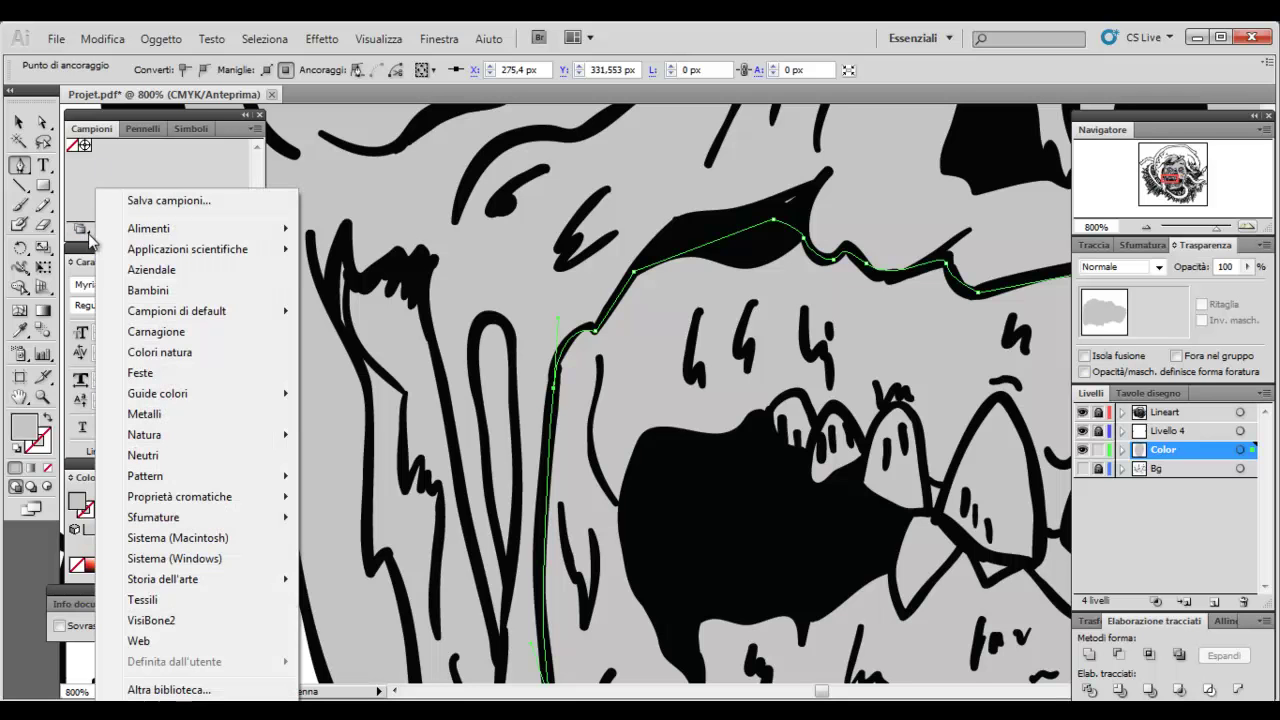
mouse_move(157, 393)
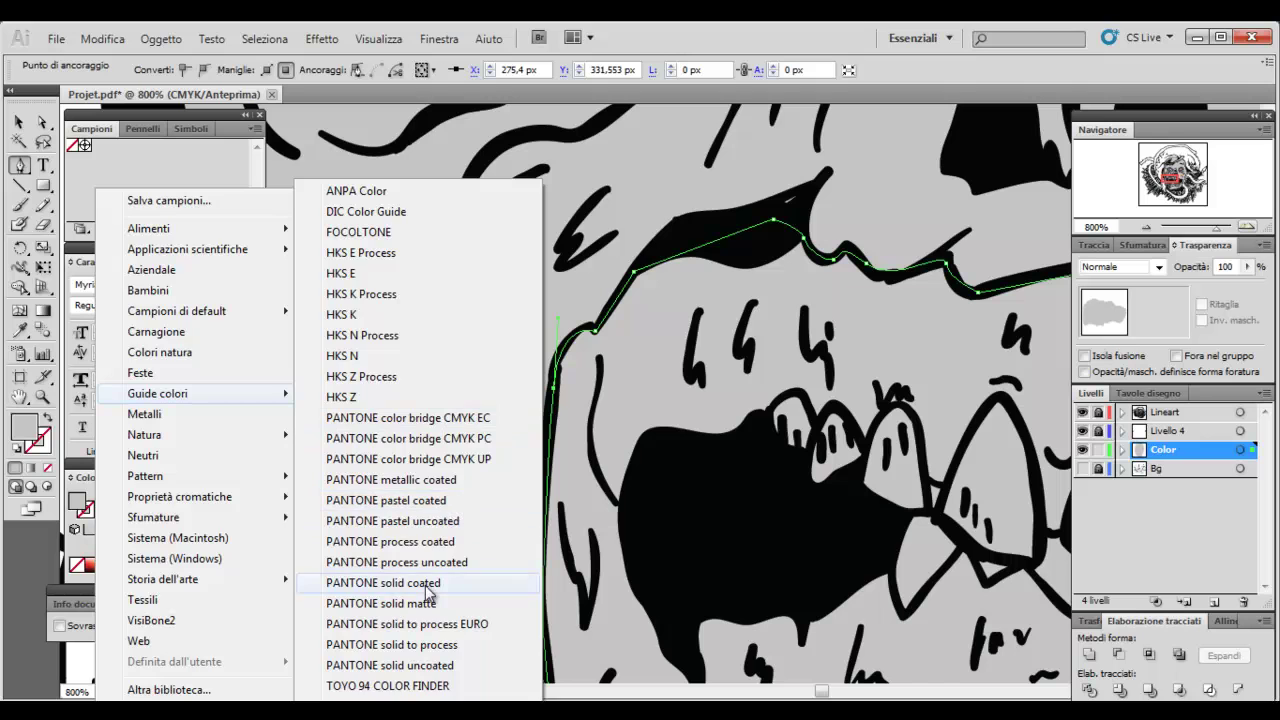
Open the PANTONE solid coated swatch library from the Color Books
left_click(426, 584)
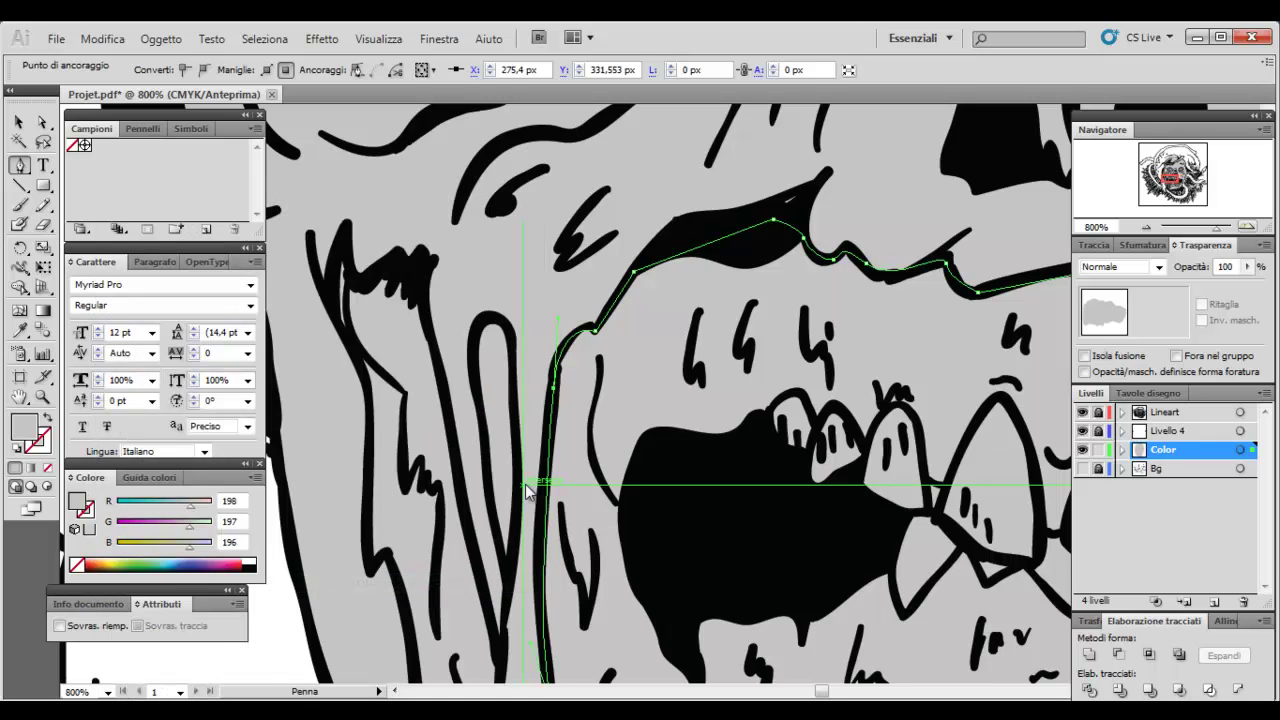
left_click(85, 233)
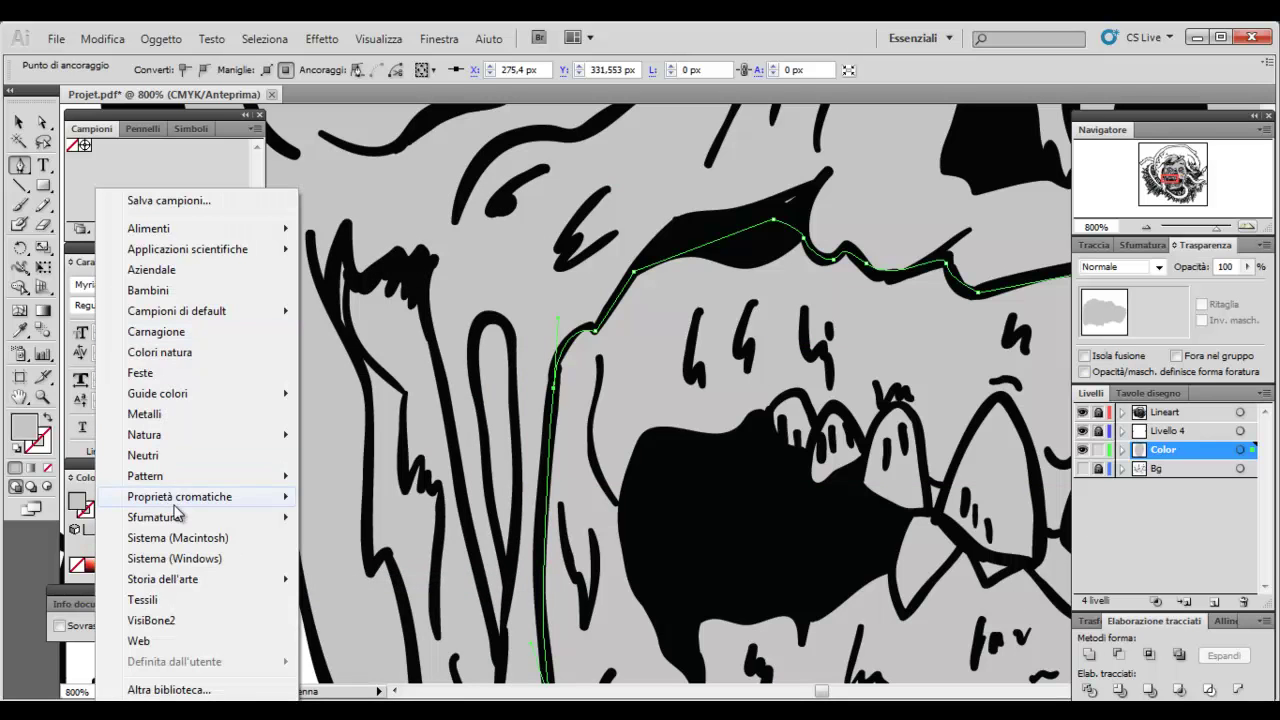
mouse_move(157, 393)
left_click(431, 584)
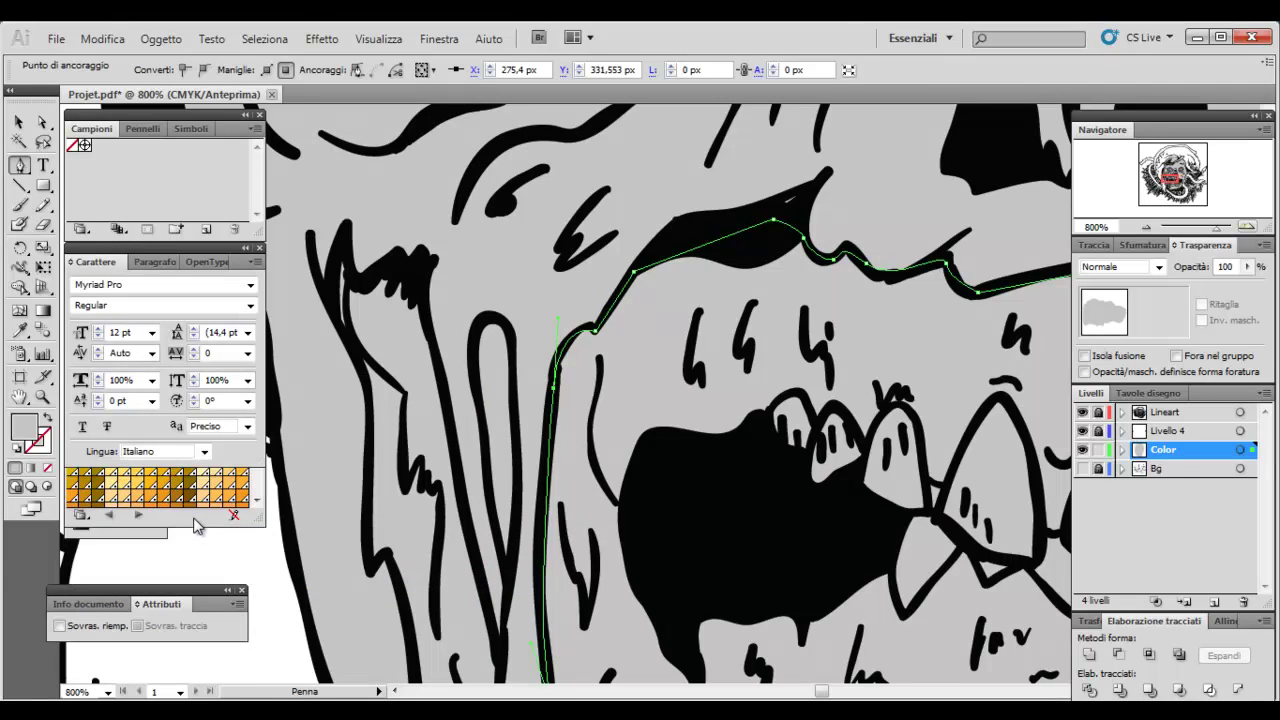
Rearrange the panels, close Document Info and dock the PANTONE swatches under the other panels
left_click(275, 551, "ctrl")
left_click_drag(95, 262, 279, 251)
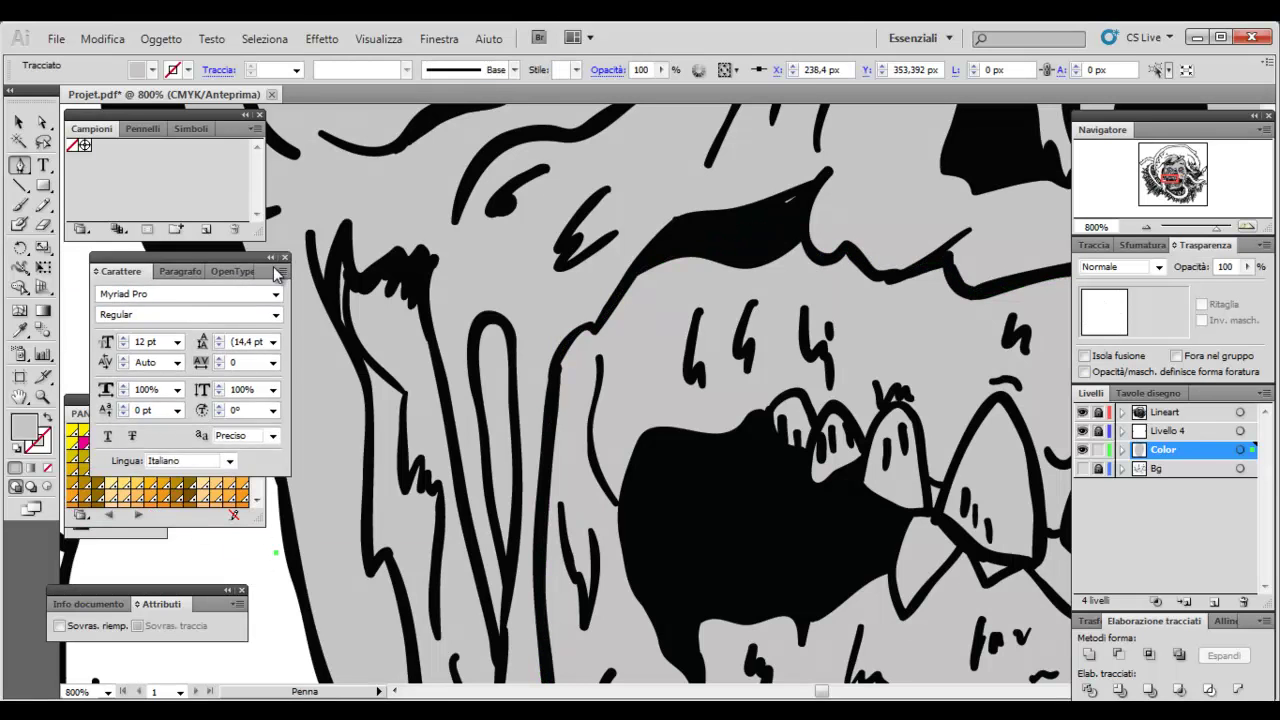
left_click_drag(213, 405, 1018, 559)
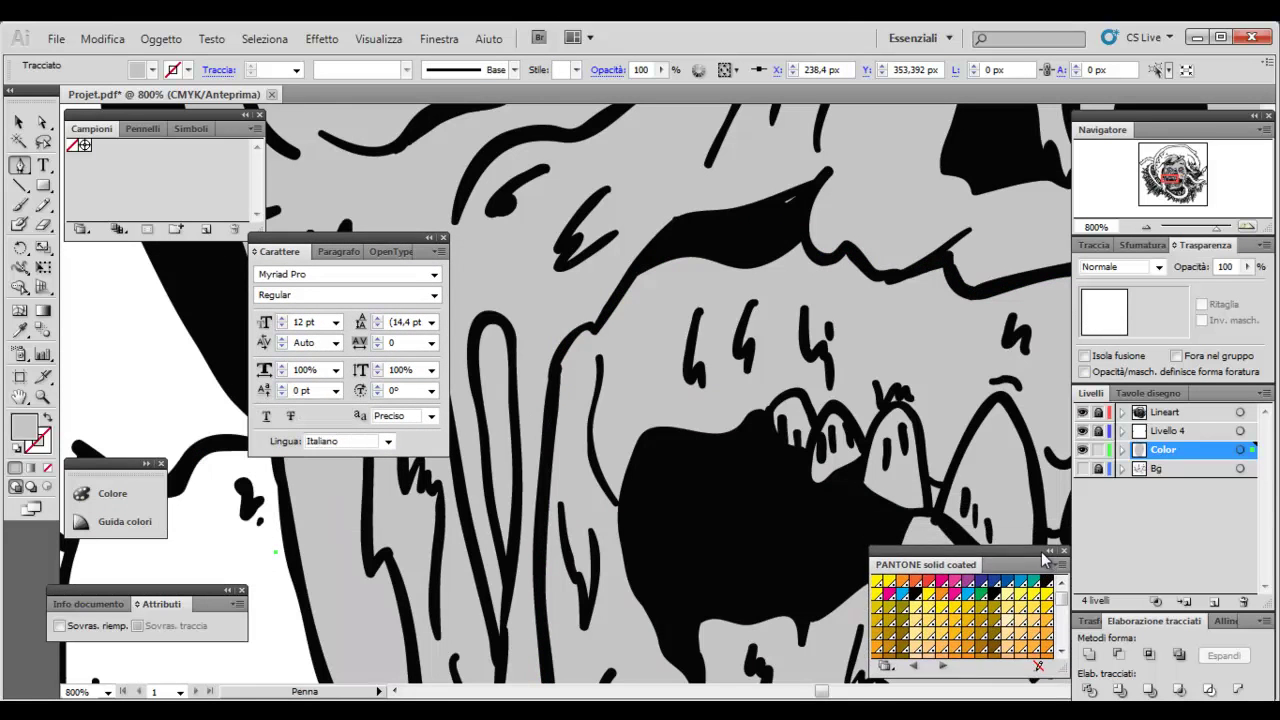
left_click_drag(354, 241, 167, 253)
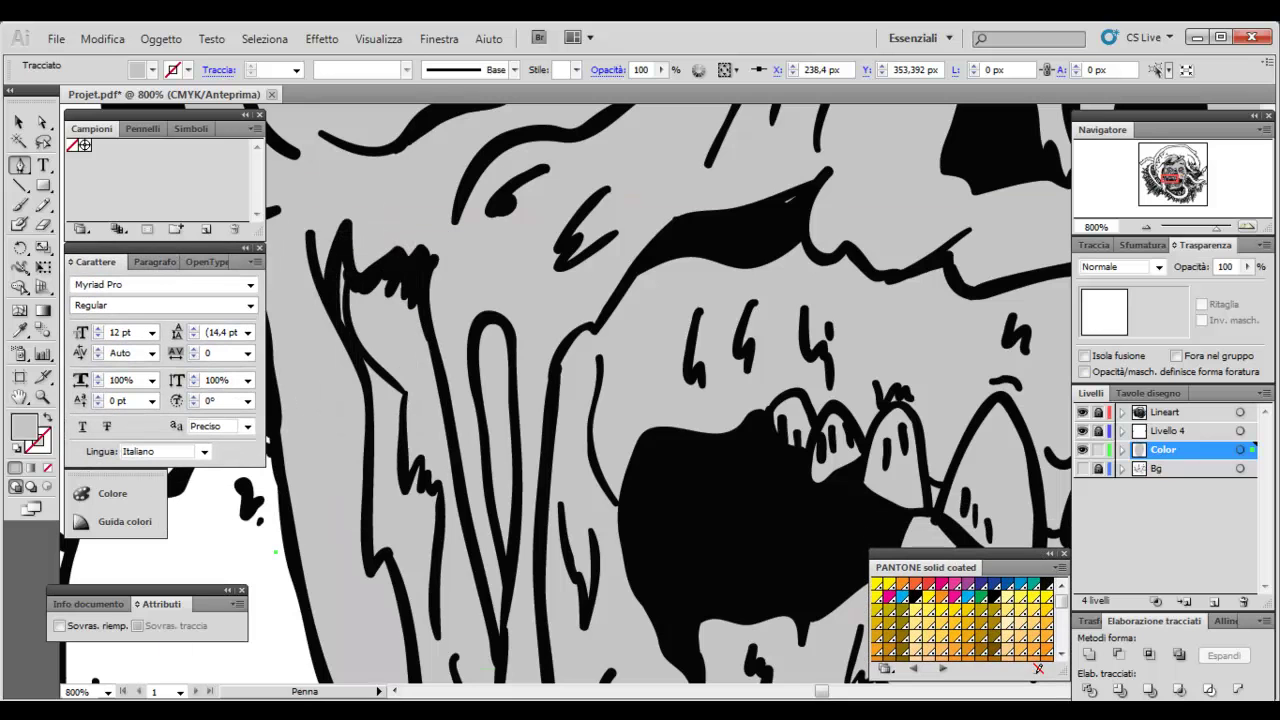
left_click(240, 592)
mouse_move(930, 567)
left_mouse_down()
mouse_move(830, 584)
mouse_move(195, 553)
left_mouse_up()
Fill the mouth-interior shape with a dark olive PANTONE swatch
left_click(1143, 228)
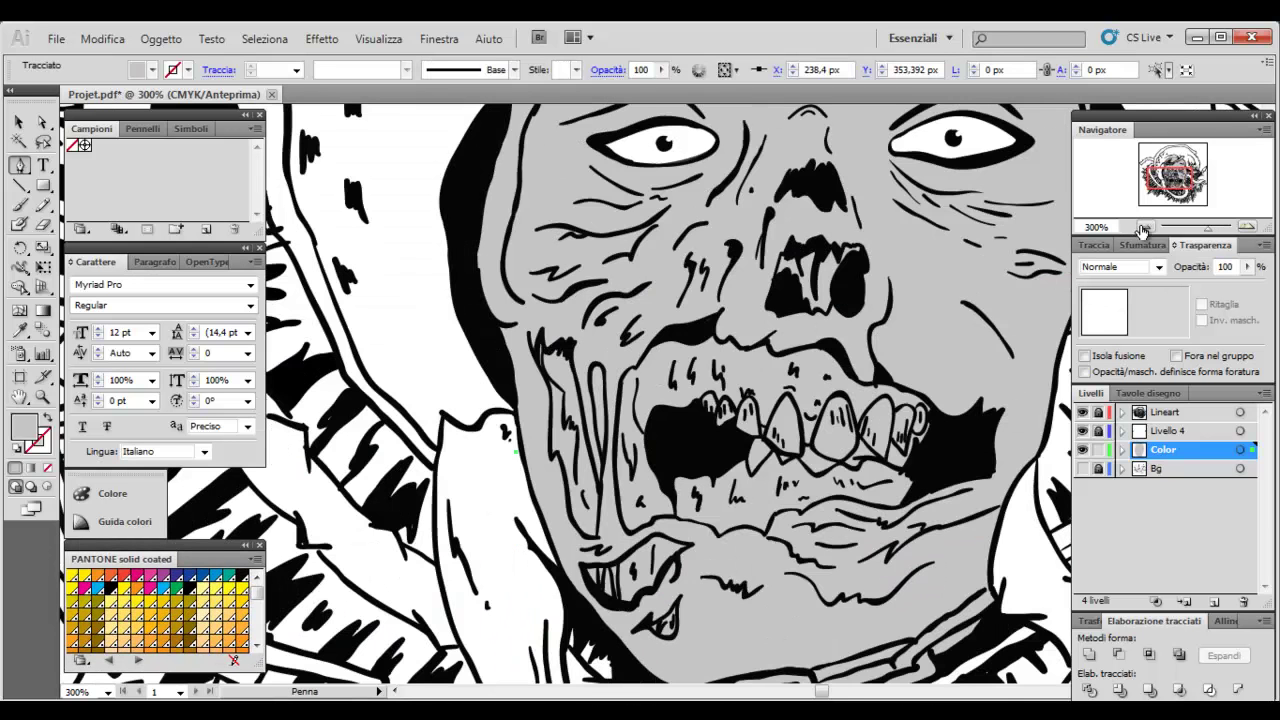
left_click(752, 383)
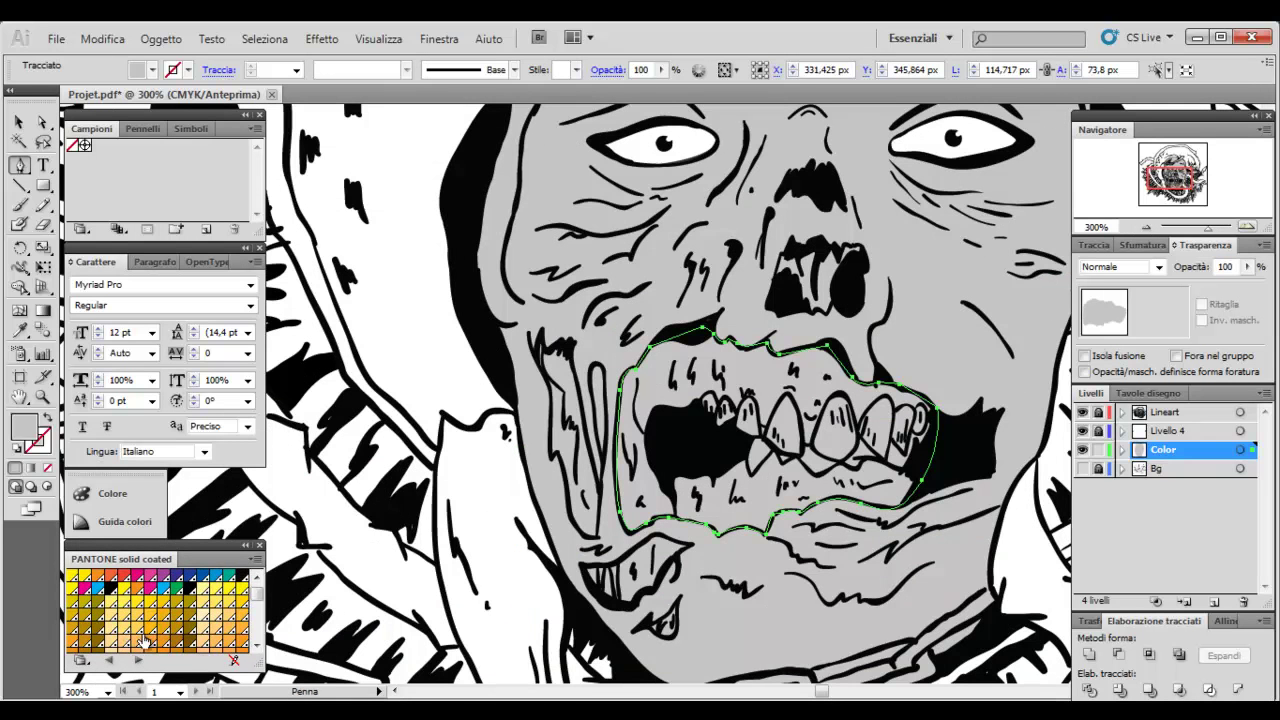
scroll(130, 640, "down", 3)
scroll(140, 635, "down", 3)
scroll(178, 624, "down", 3)
scroll(178, 624, "down", 3)
scroll(172, 624, "down", 3)
scroll(166, 623, "down", 3)
scroll(162, 622, "down", 3)
scroll(164, 610, "up", 3)
left_click(177, 577)
scroll(178, 582, "up", 3)
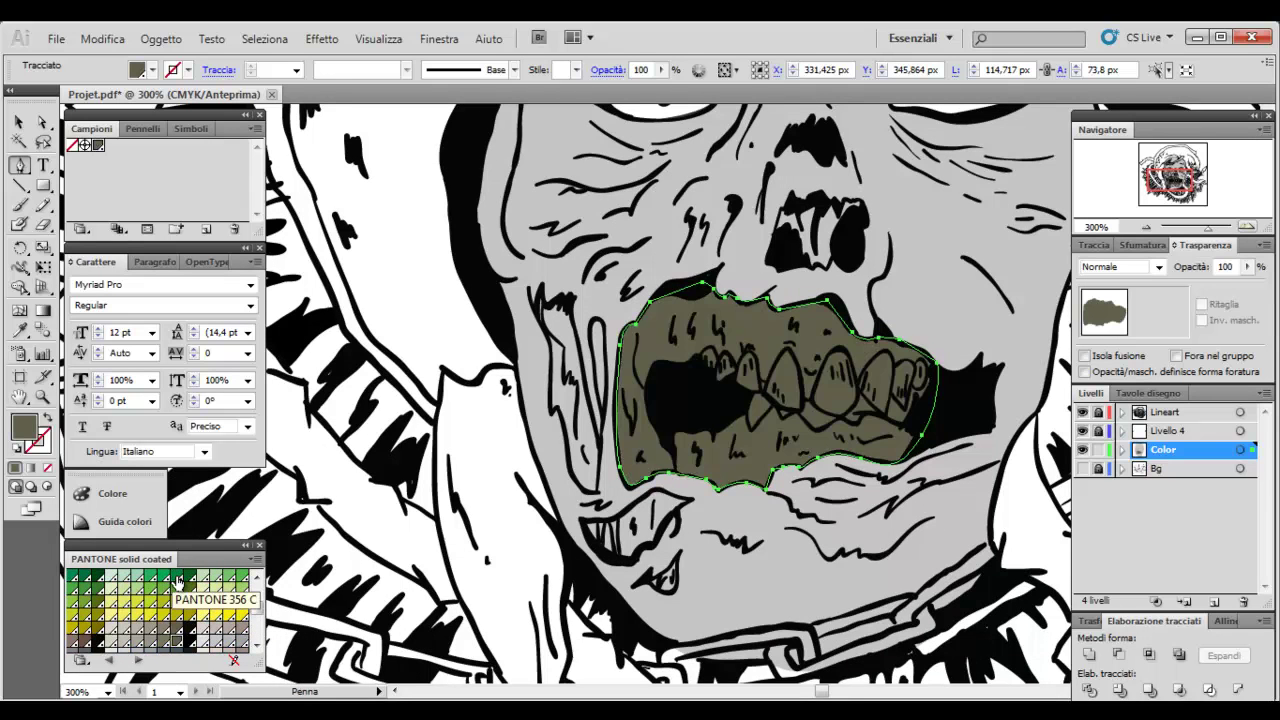
Enter and leave isolation mode on the mouth, then zoom in to 600% on it
double_click(765, 507)
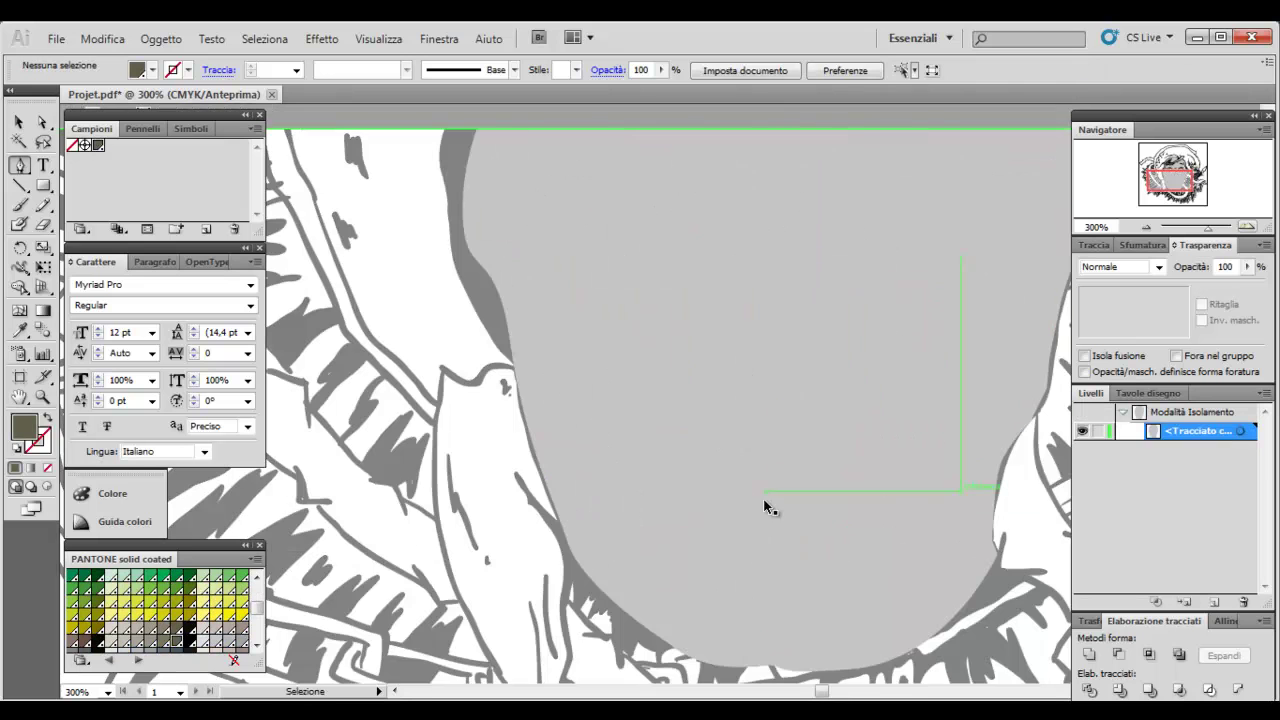
key("p")
key("Escape")
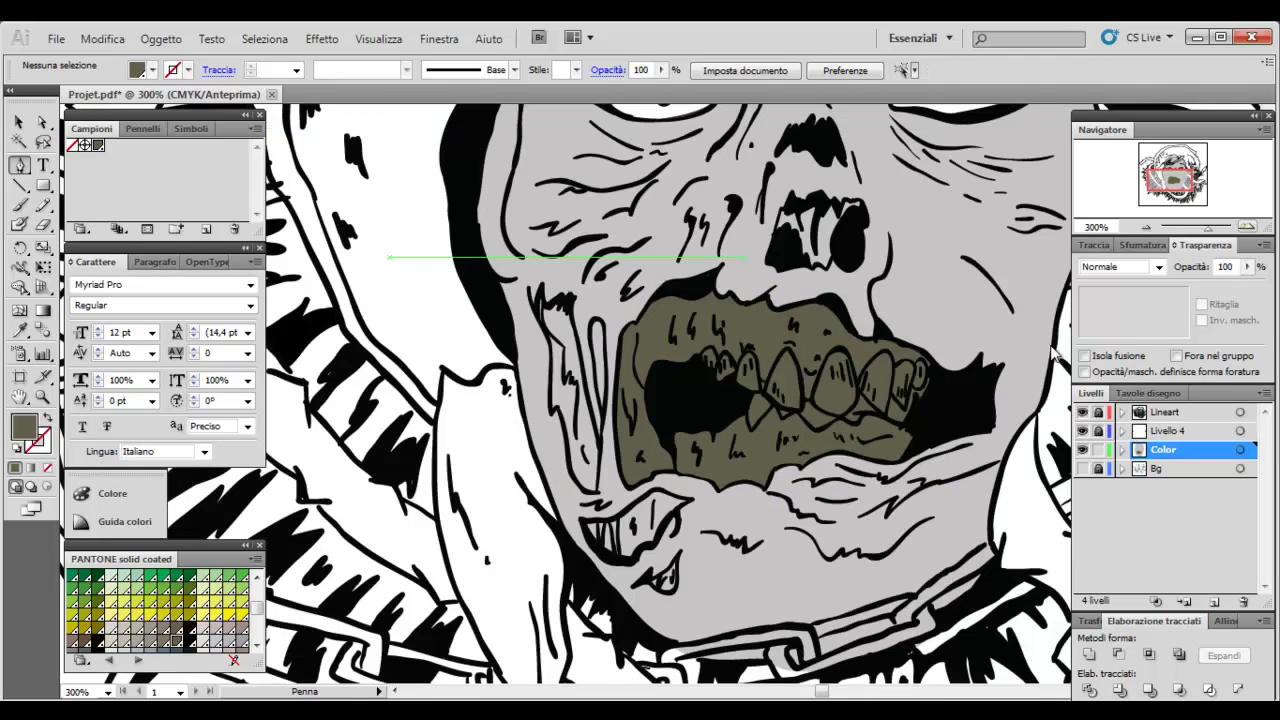
left_click(1147, 228)
left_click(1147, 228)
left_click(1147, 228)
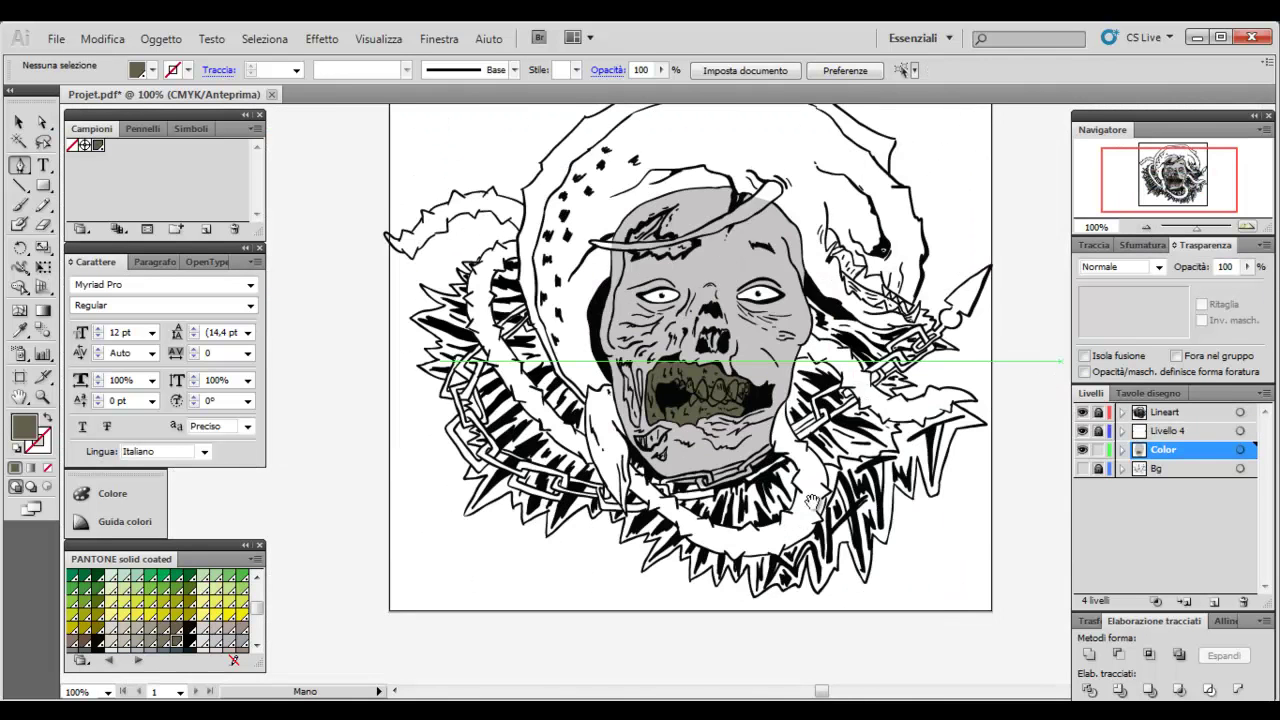
left_click(1247, 229)
left_click(1247, 229)
left_click(1247, 229)
left_click(1247, 229)
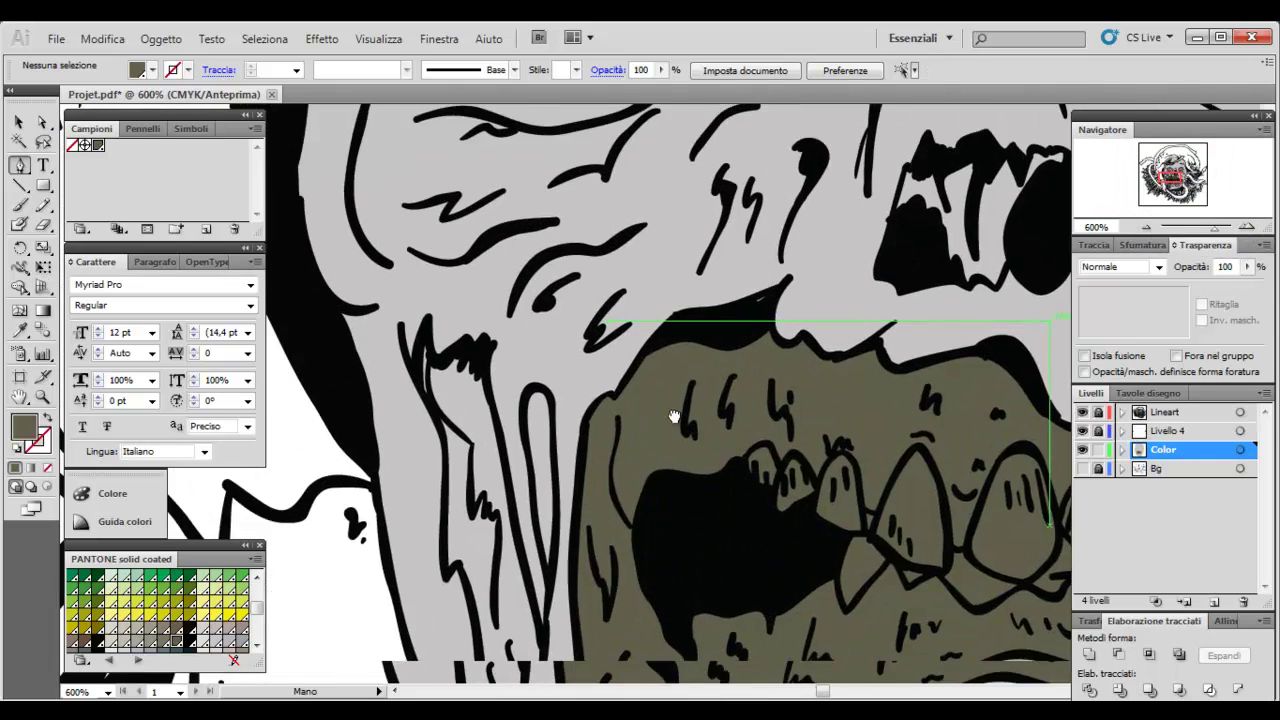
left_click(1247, 229)
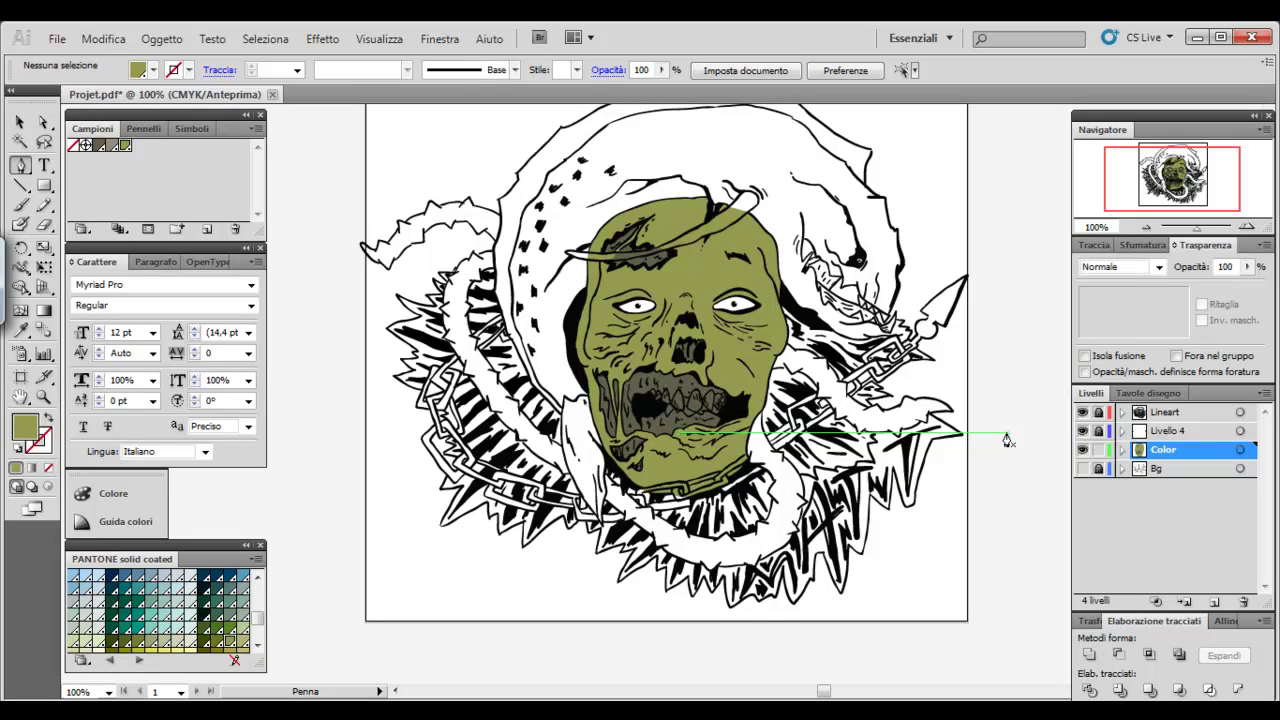
Zoom to 200% on the face and select all shapes on the Color layer
left_click(1240, 229)
left_click(1240, 229)
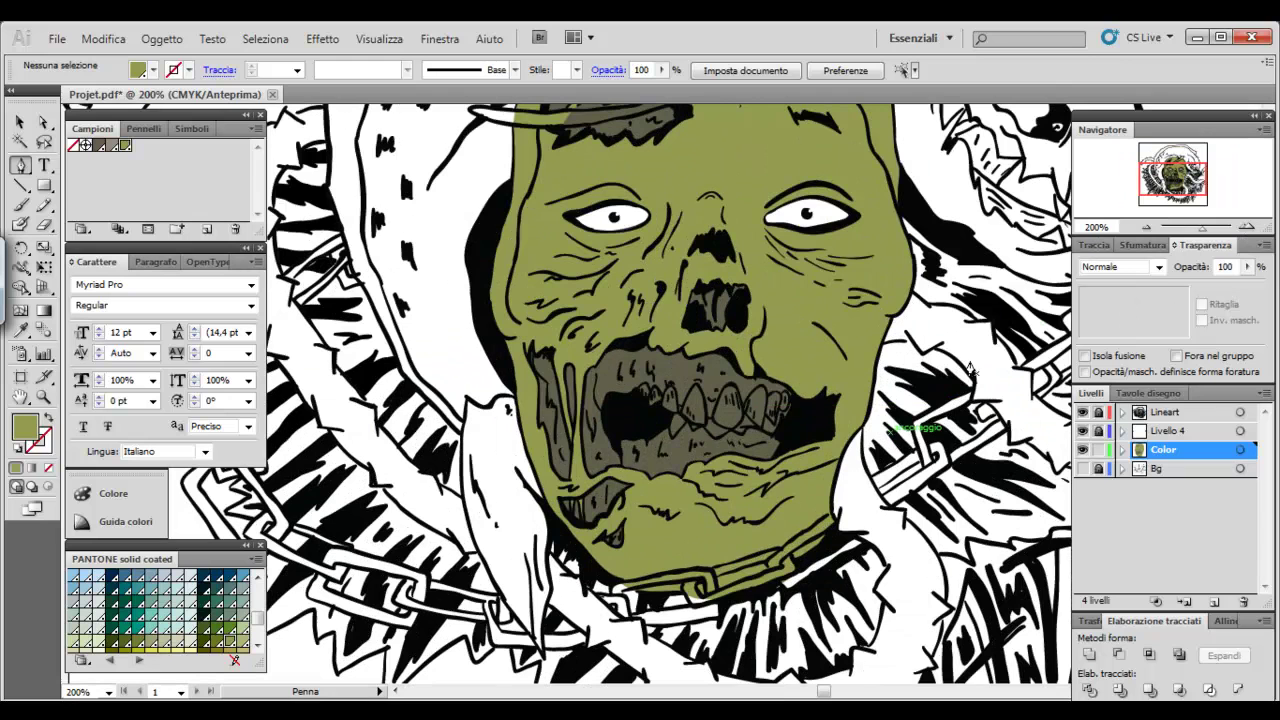
key("ctrl+a")
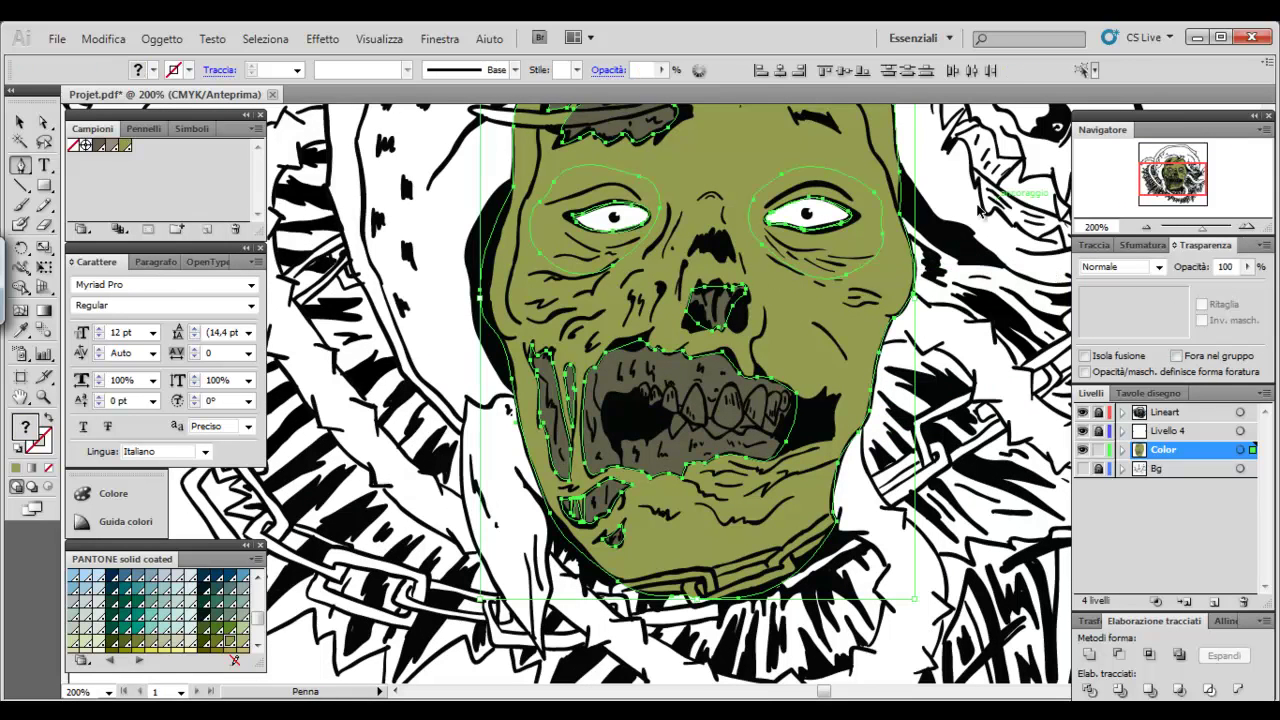
Make the selected face shapes one compound path and send it behind the eye shadows
key("ctrl+8")
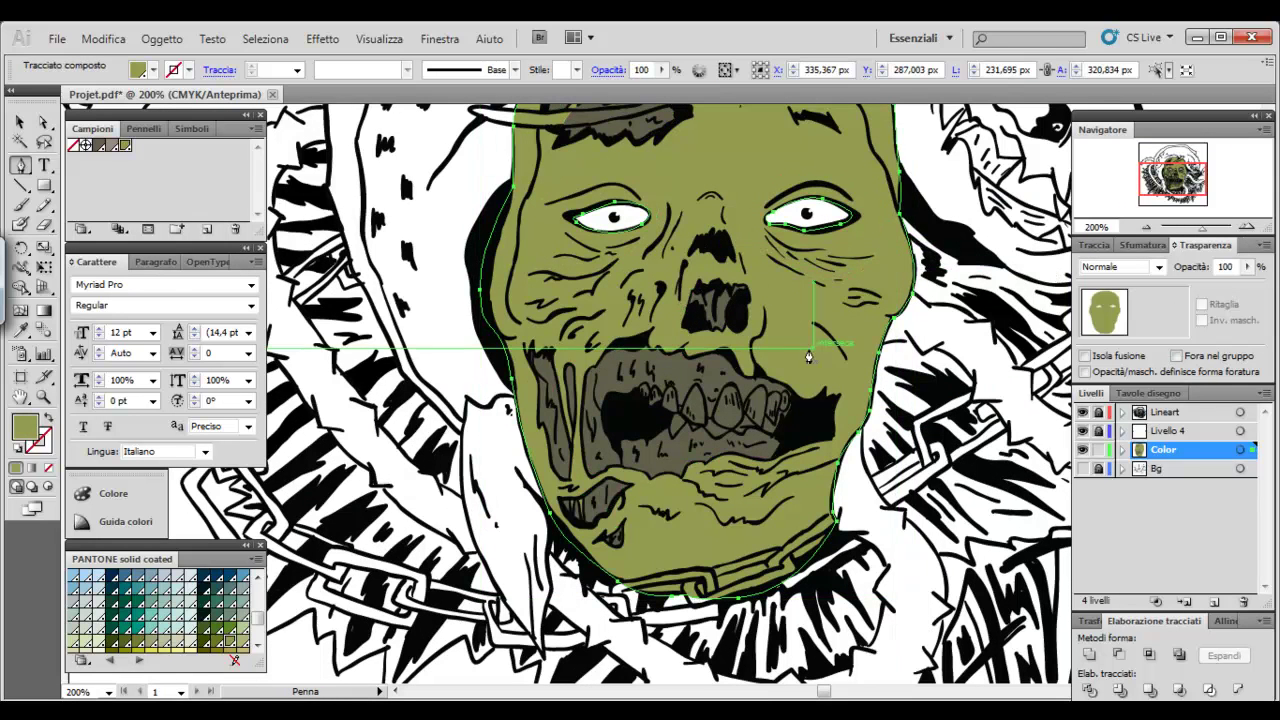
right_click(808, 357)
left_click(770, 565)
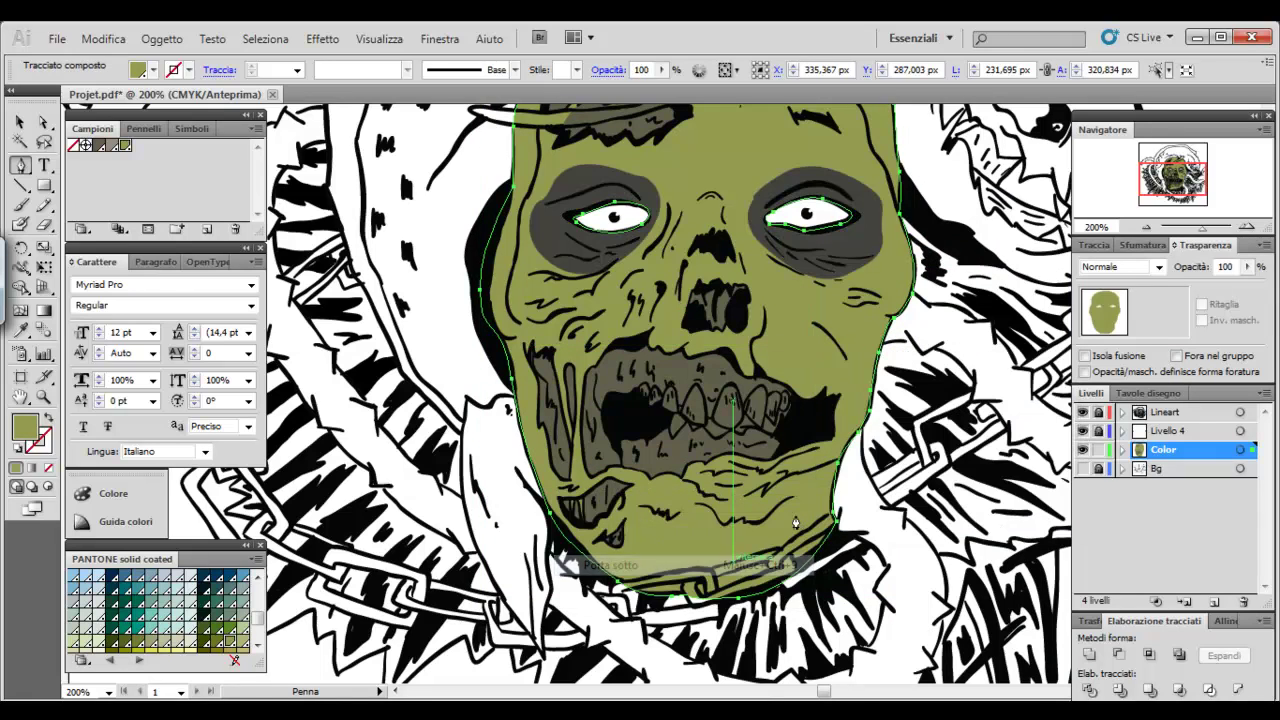
key("ctrl+shift+a")
Fill the eye-shadow shapes with dark green PANTONE 7498 C
left_click(624, 250, "ctrl")
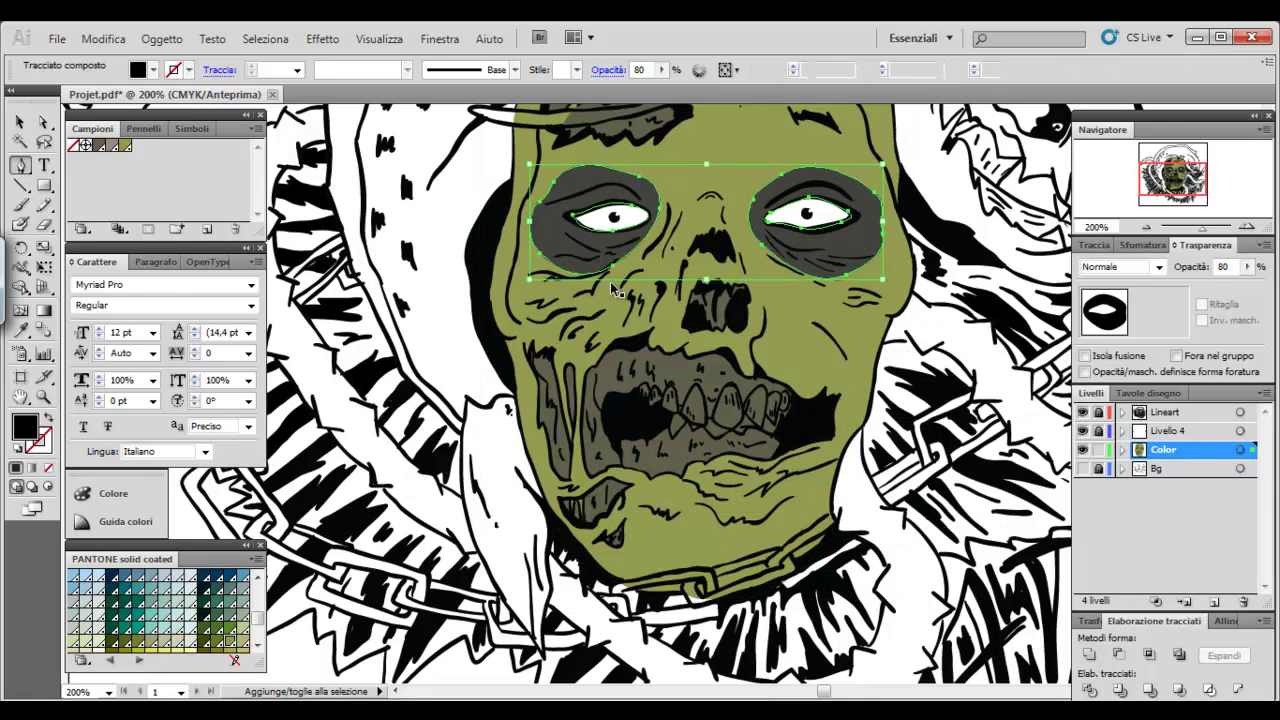
left_click(203, 642)
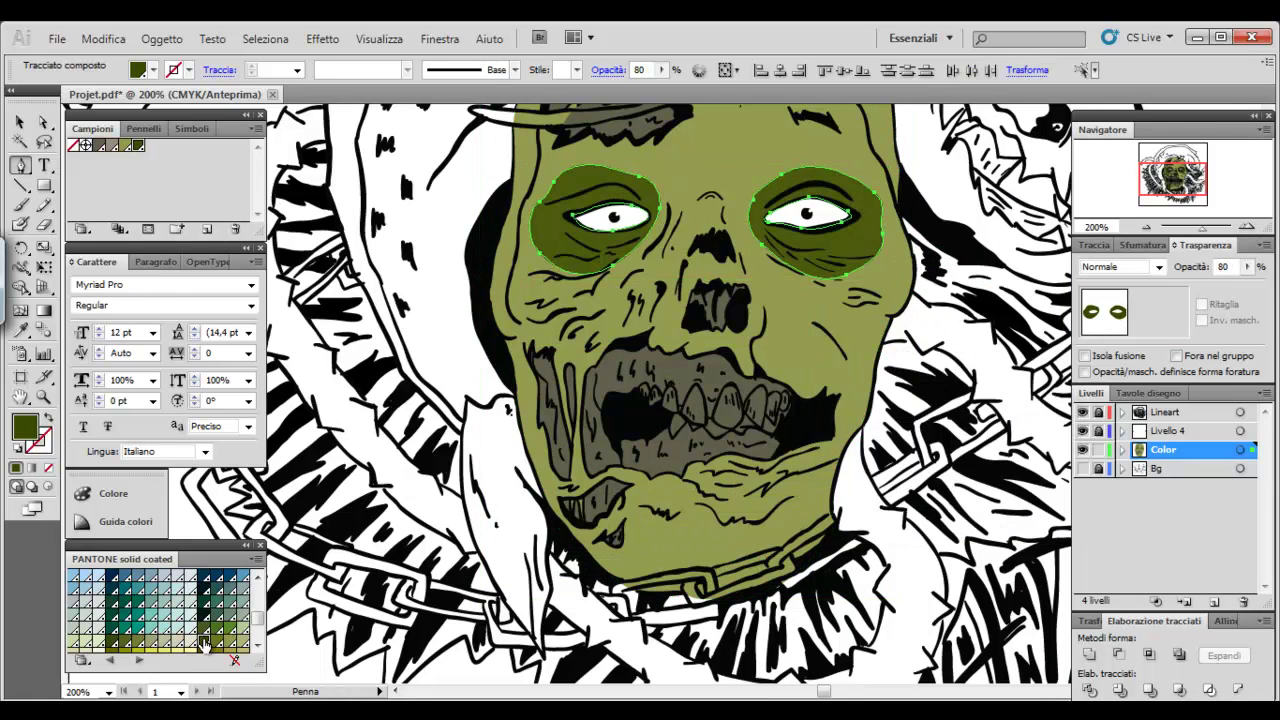
left_click_drag(257, 618, 257, 628)
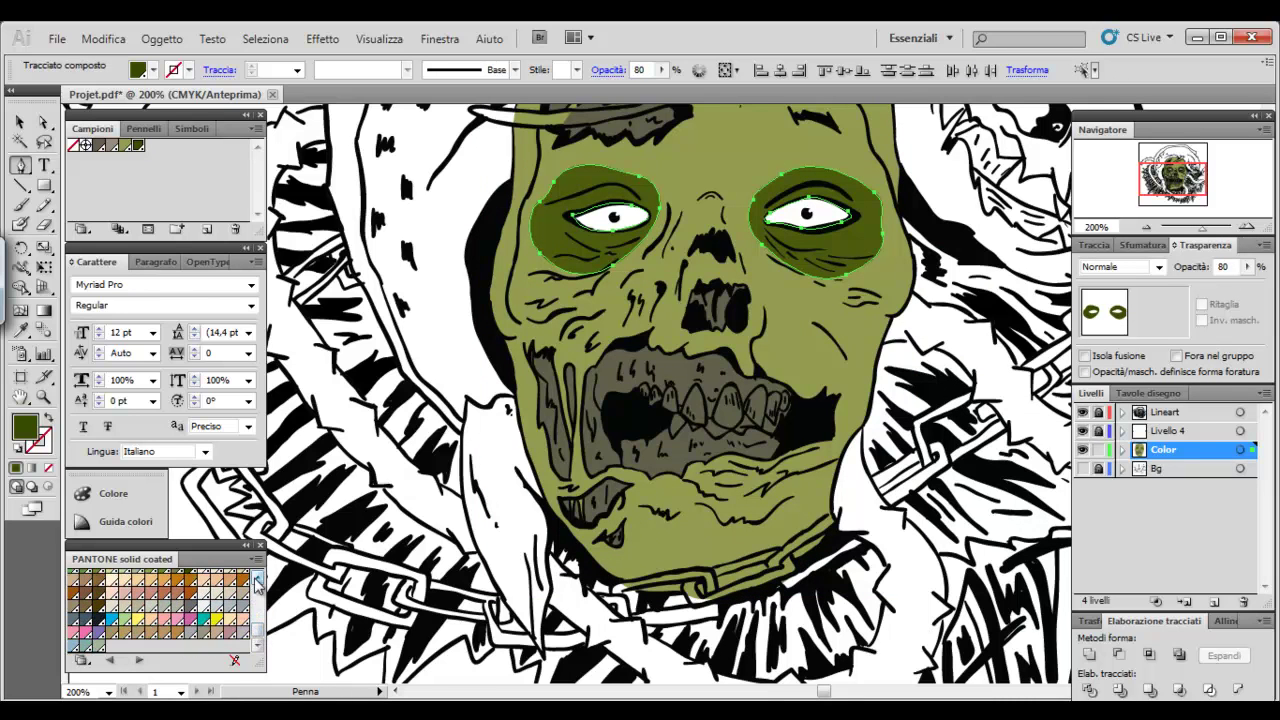
left_click(257, 580)
left_click(193, 630)
left_click(205, 625)
scroll(215, 650, "down", 2)
left_click(193, 650)
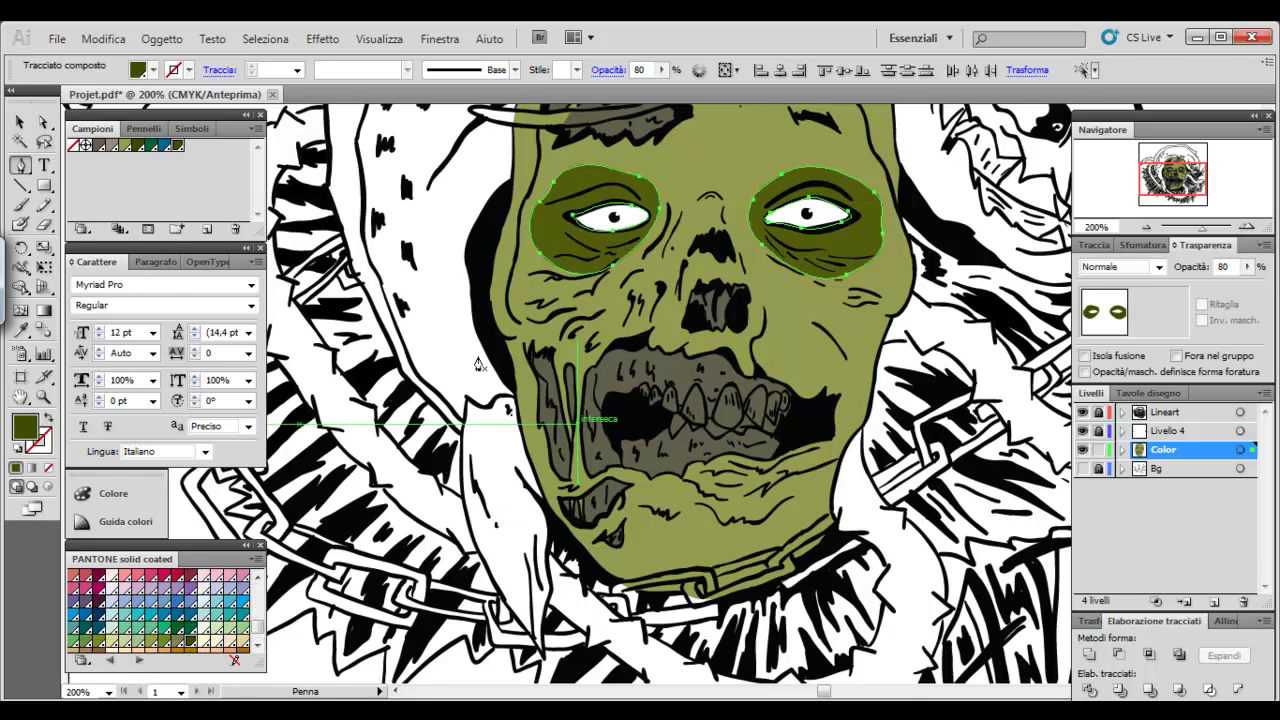
Darken the eye-shadow fill to a near-black olive in the Color Picker
left_click(105, 493)
double_click(25, 428)
left_click_drag(600, 411, 619, 465)
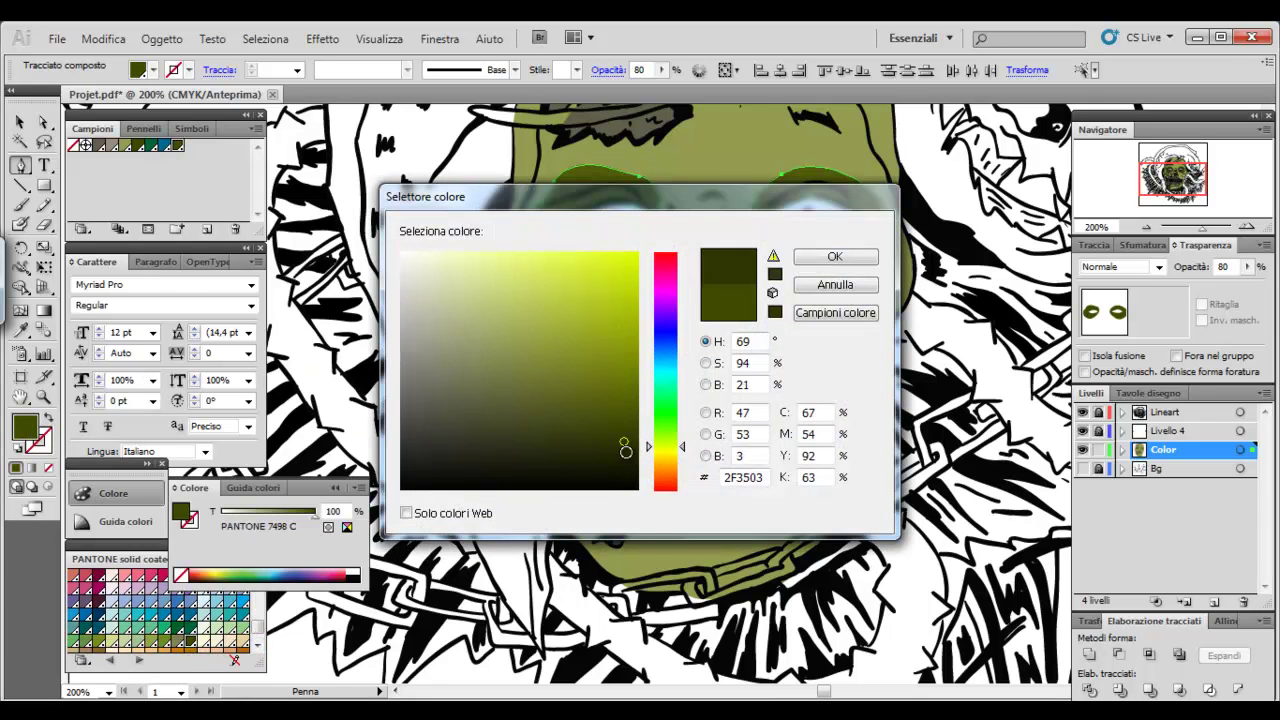
left_click(831, 258)
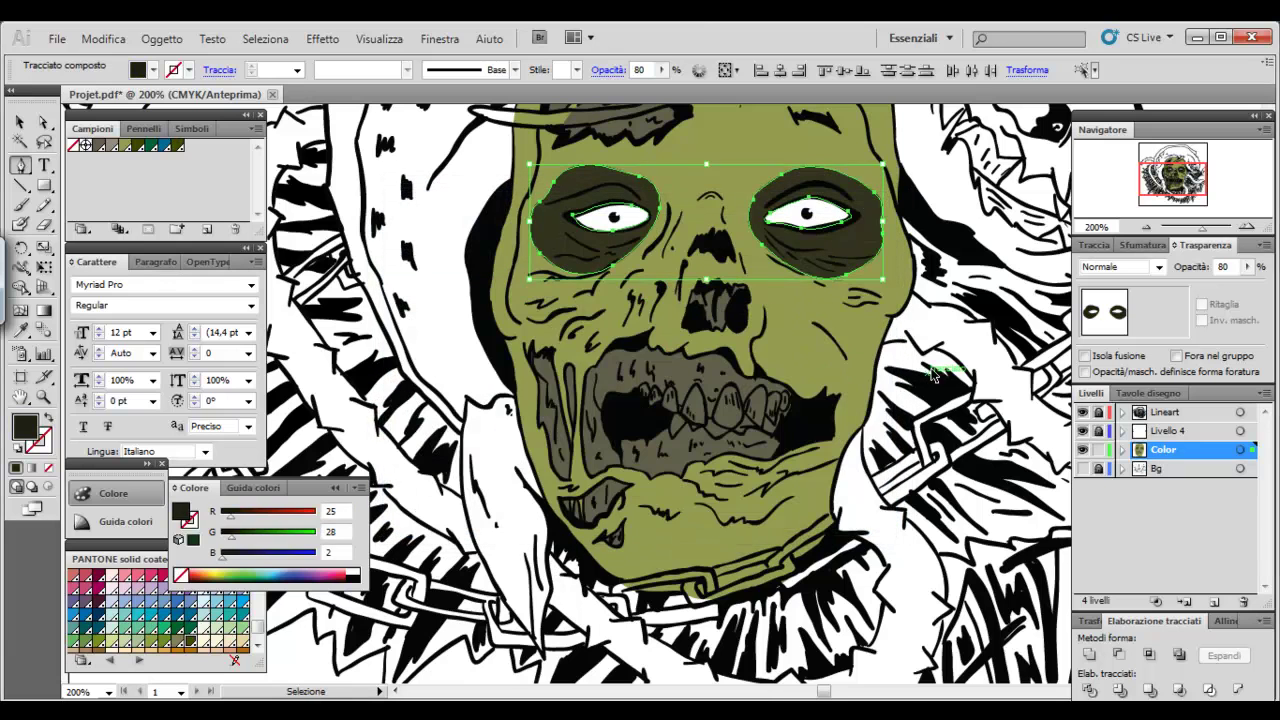
Give the mouth, cheek and chin shapes the eye-shadow colour with the Eyedropper
left_click(603, 390)
left_click(565, 400, "shift")
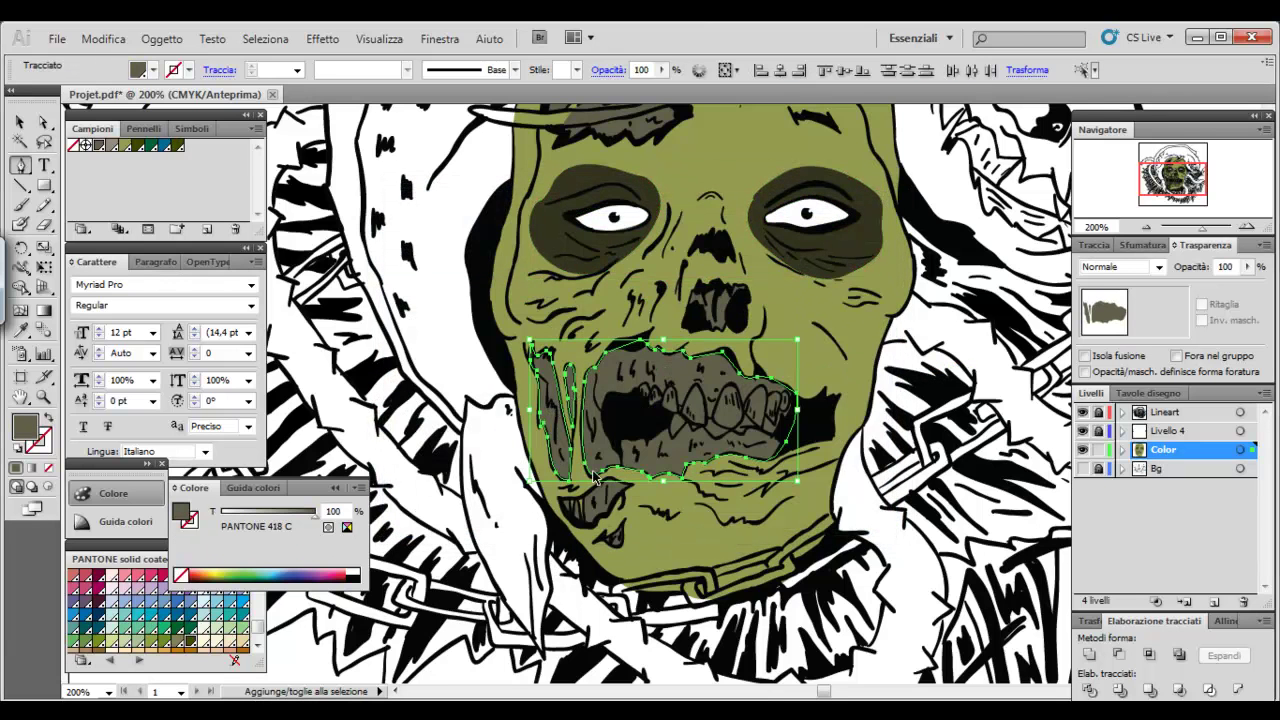
left_click(585, 500, "shift")
left_click(615, 536, "shift")
key("i")
left_click(820, 235)
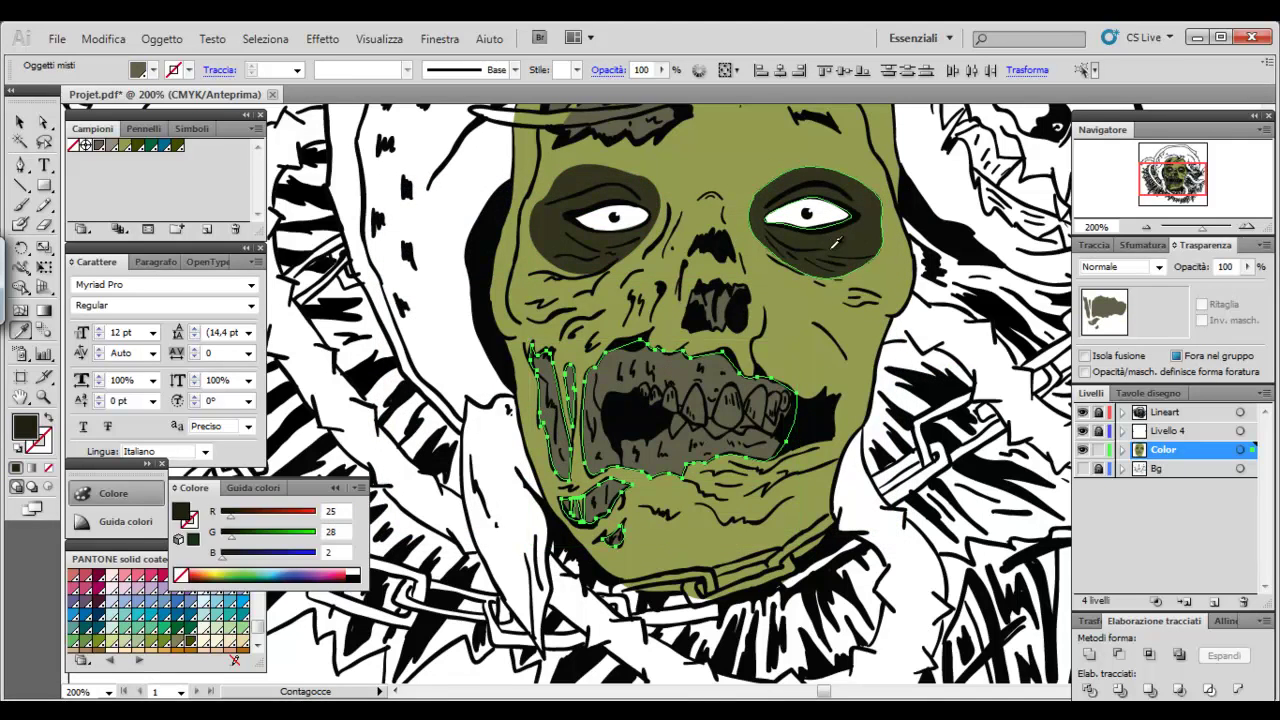
key("ctrl+shift+a")
Give the grey forehead patch the same eye-shadow colour
left_click_drag(785, 354, 770, 599)
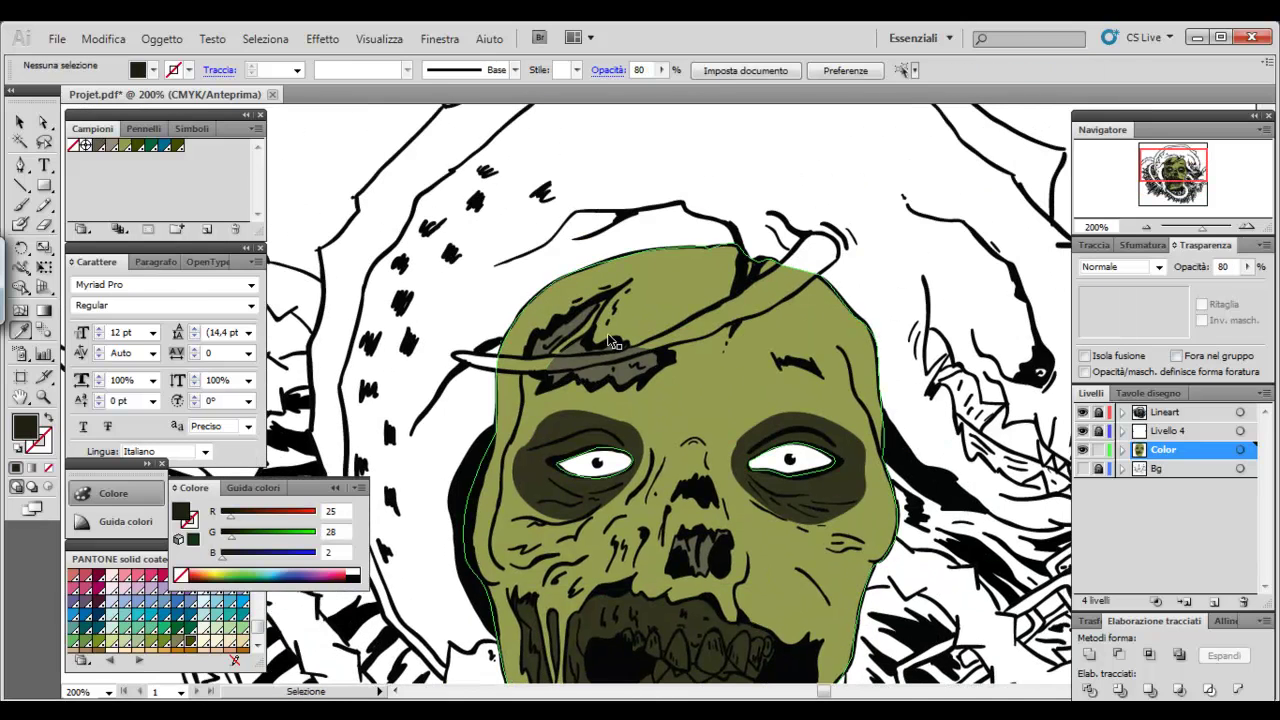
left_click(571, 314, "ctrl")
left_click(783, 444)
key("ctrl+shift+a")
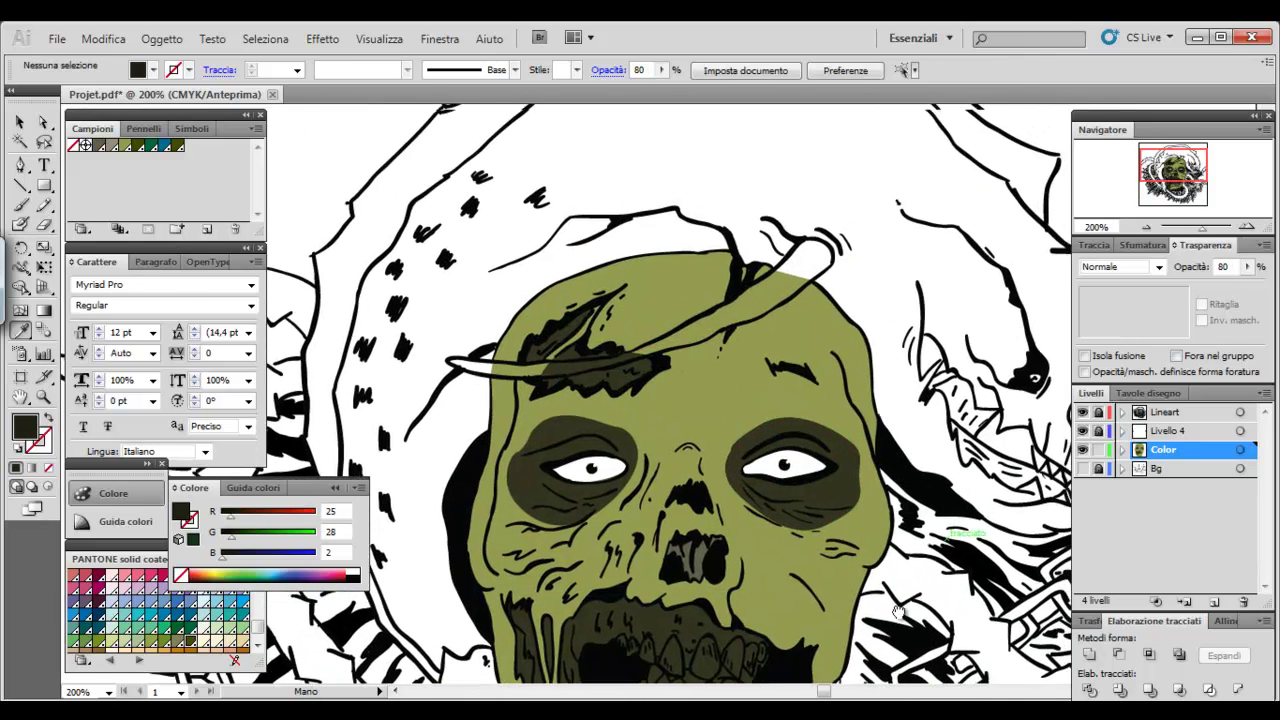
Fill the nose shape black and zoom in on the mouth
left_click_drag(900, 640, 800, 425)
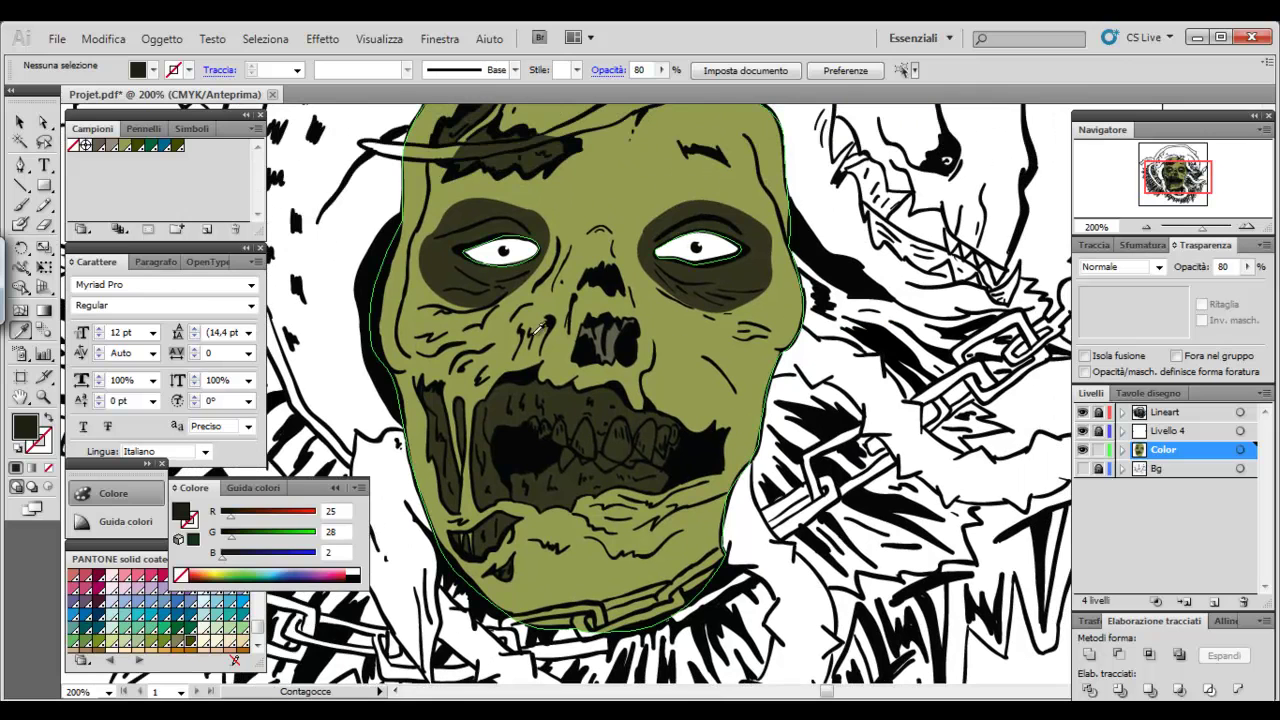
left_click(645, 343, "ctrl")
left_click(651, 346)
left_click(717, 275, "ctrl")
key("ctrl+shift+a")
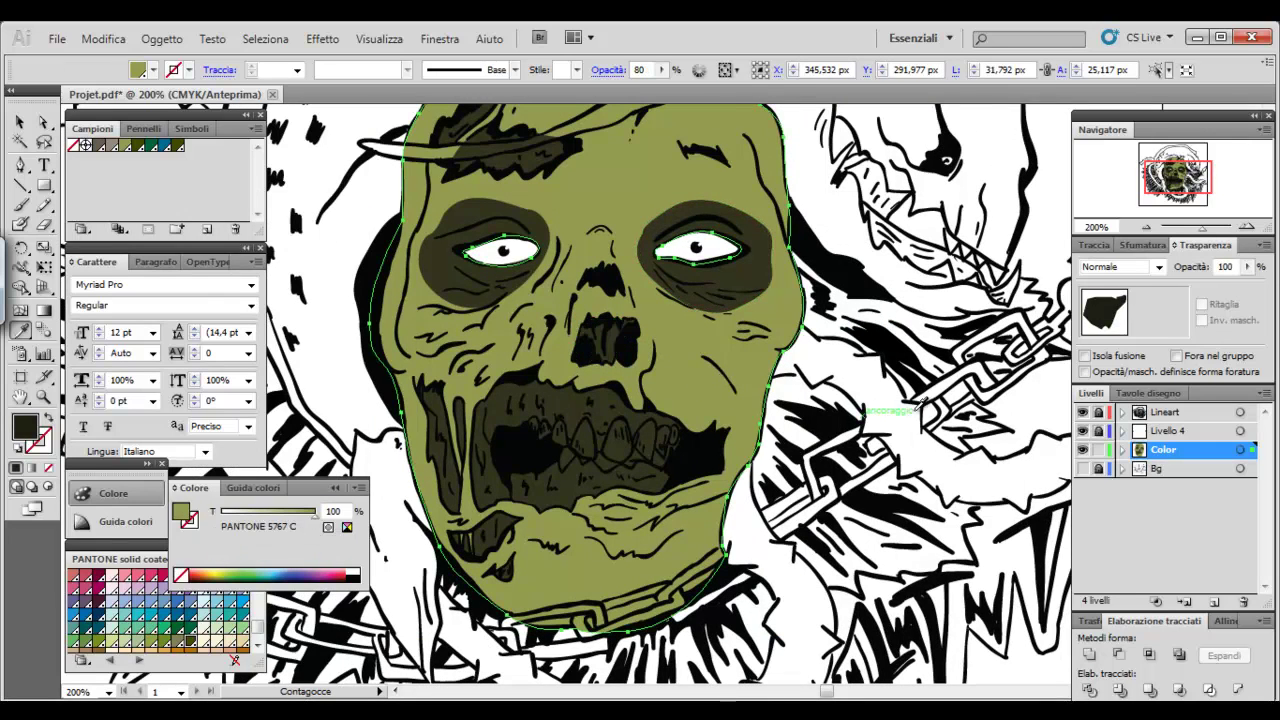
mouse_move(825, 495)
left_mouse_down()
mouse_move(860, 440)
mouse_move(854, 452)
left_mouse_up()
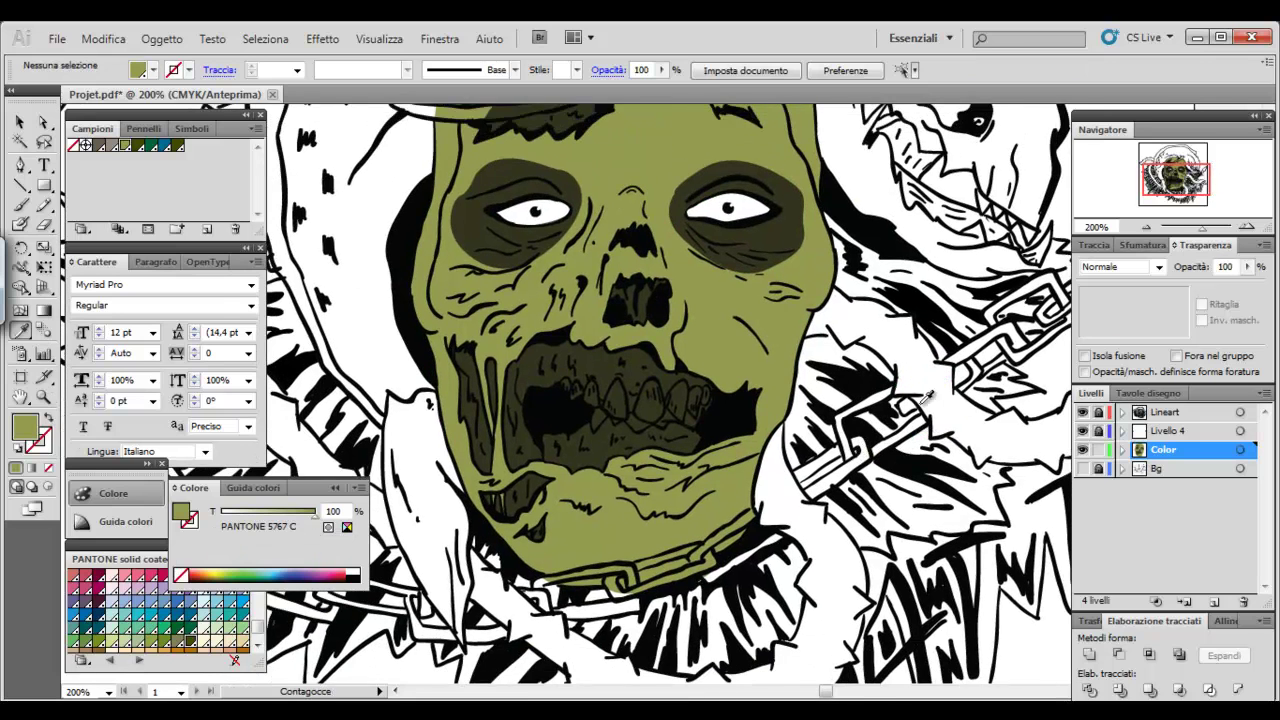
key("ctrl+plus")
key("ctrl+plus")
key("ctrl+plus")
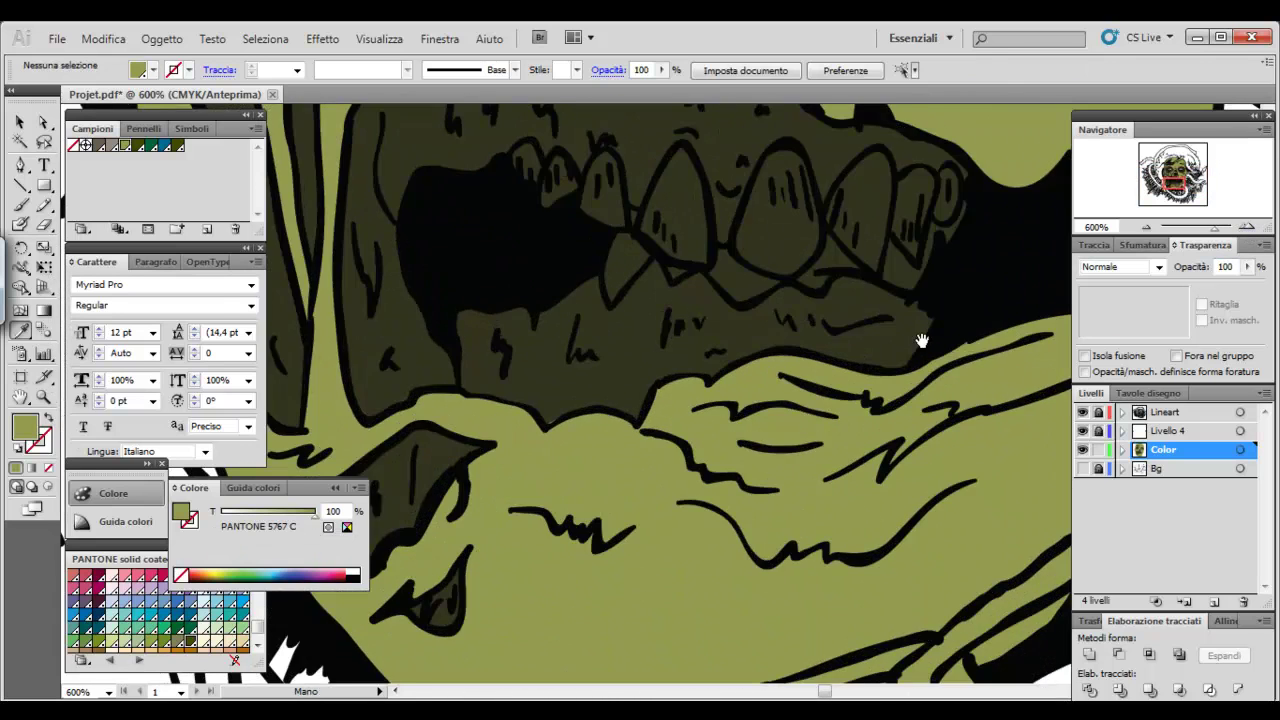
Add a light cream PANTONE swatch and set it as the Blob Brush painting colour
scroll(670, 265, "up", 3)
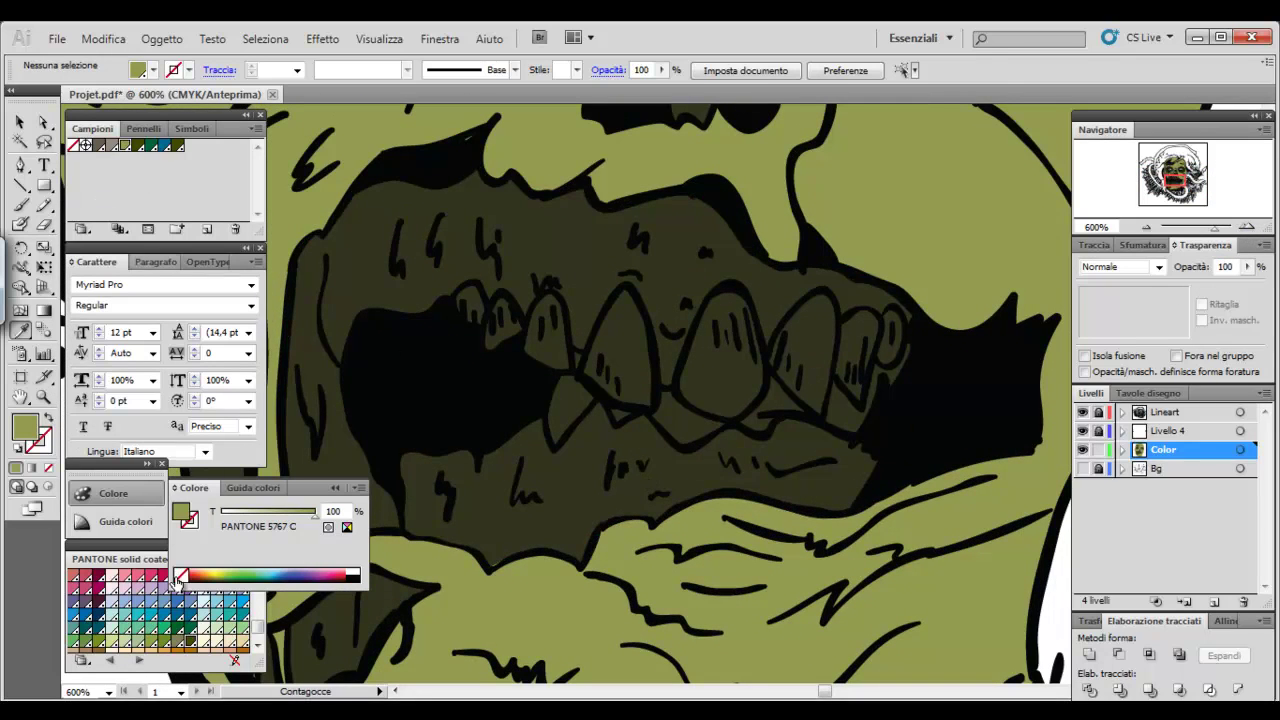
left_click(257, 638)
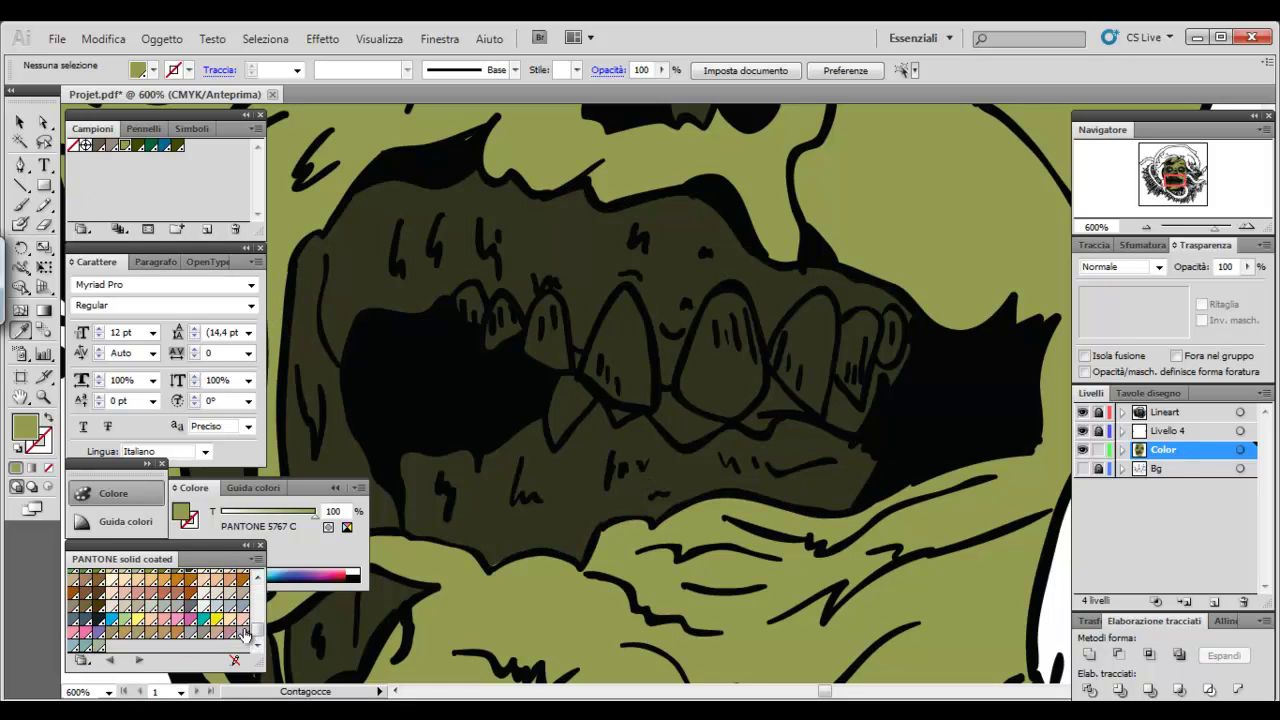
left_click(217, 598)
left_click(20, 165)
left_click(20, 224)
left_click(925, 238)
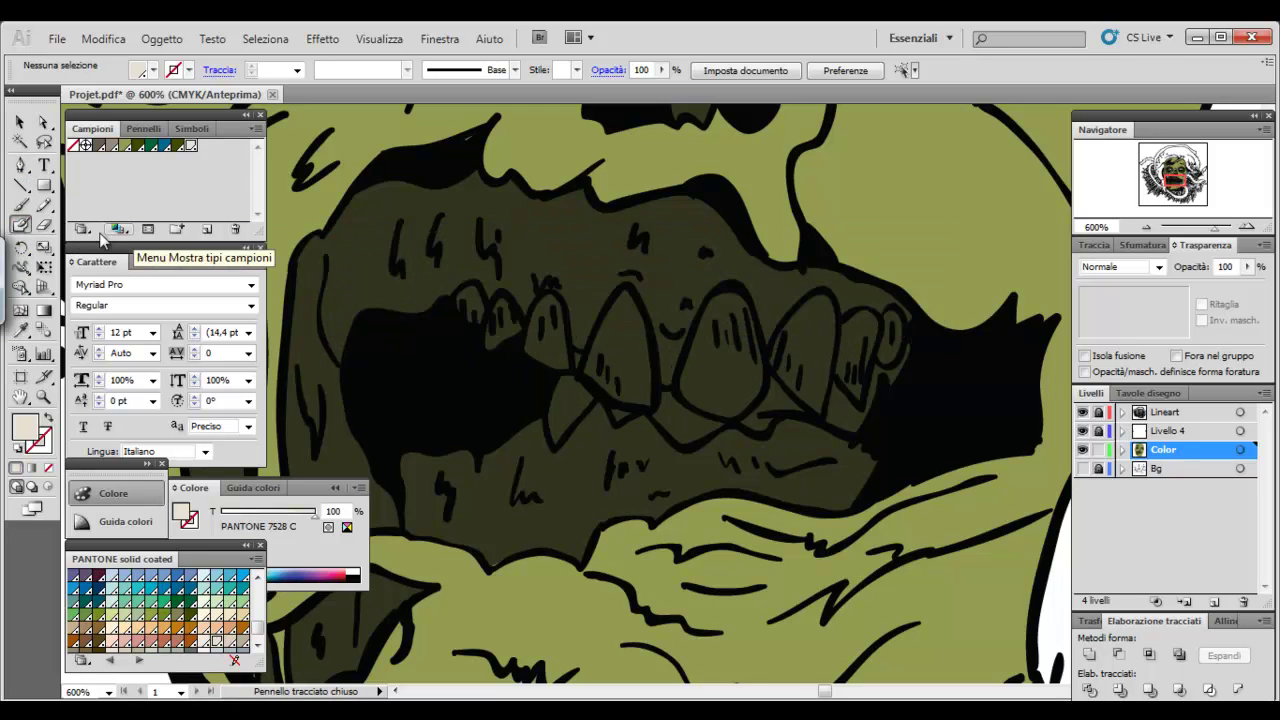
key("shift+x")
Paint cream into the left teeth, lower fang and large pointed tooth
left_click_drag(508, 330, 521, 318)
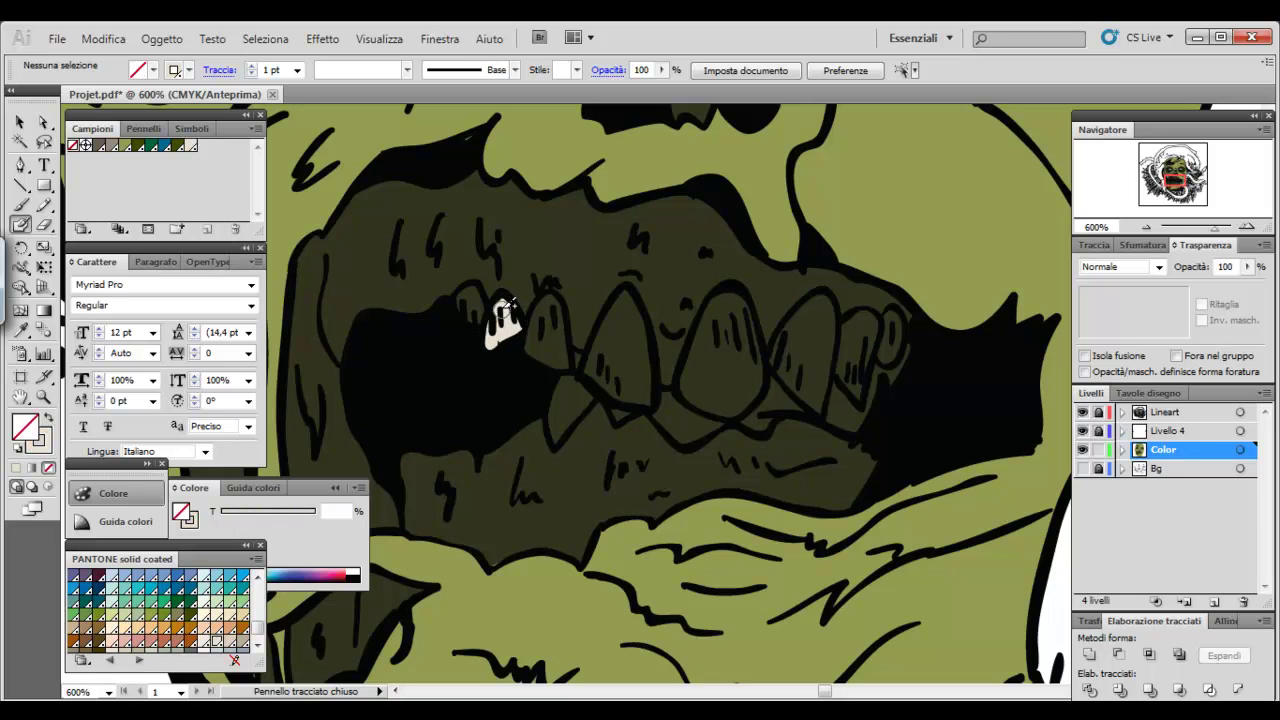
left_click_drag(487, 296, 507, 315)
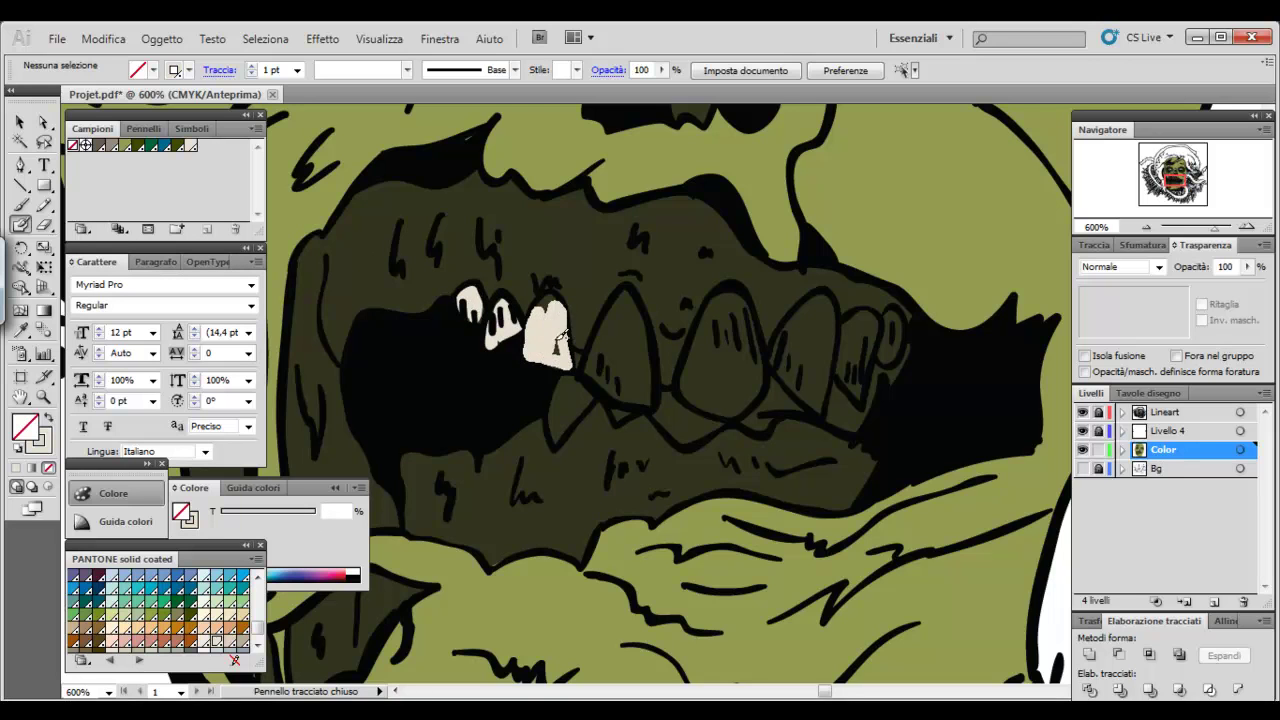
left_click_drag(545, 308, 555, 304)
mouse_move(585, 404)
left_mouse_down()
mouse_move(556, 432)
mouse_move(572, 398)
mouse_move(620, 406)
left_mouse_up()
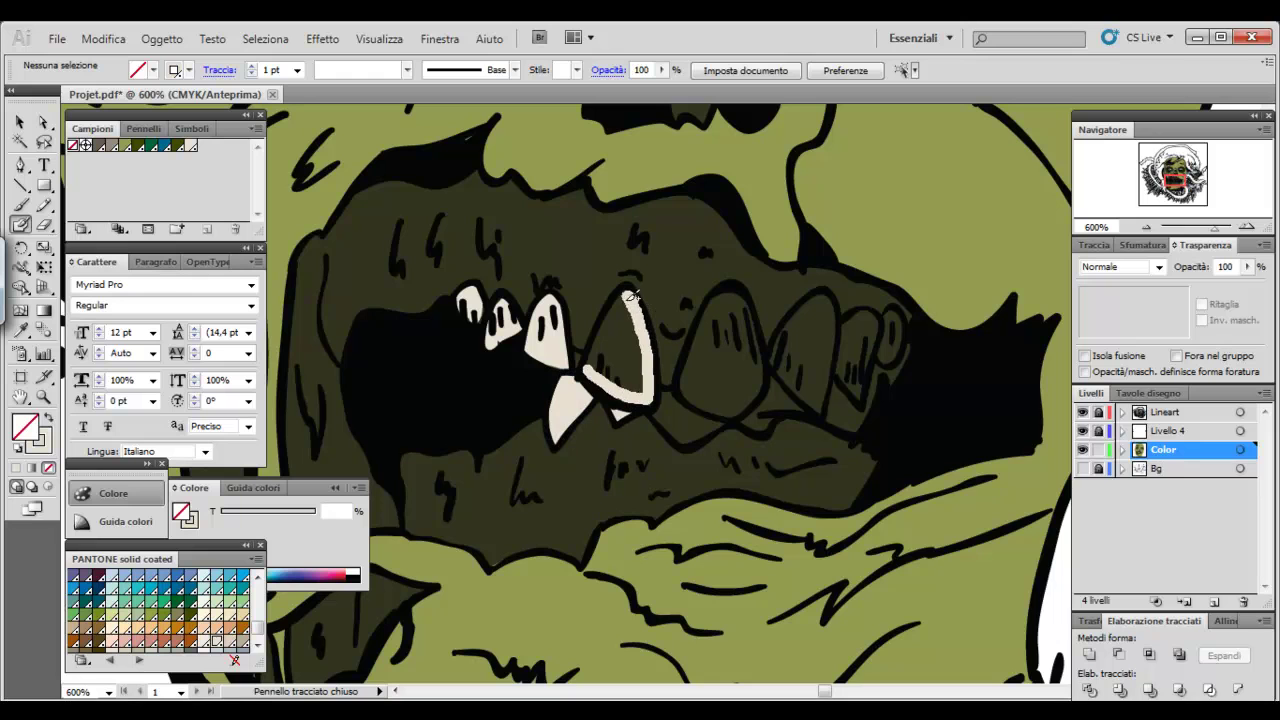
mouse_move(610, 370)
left_mouse_down()
mouse_move(625, 355)
mouse_move(645, 372)
left_mouse_up()
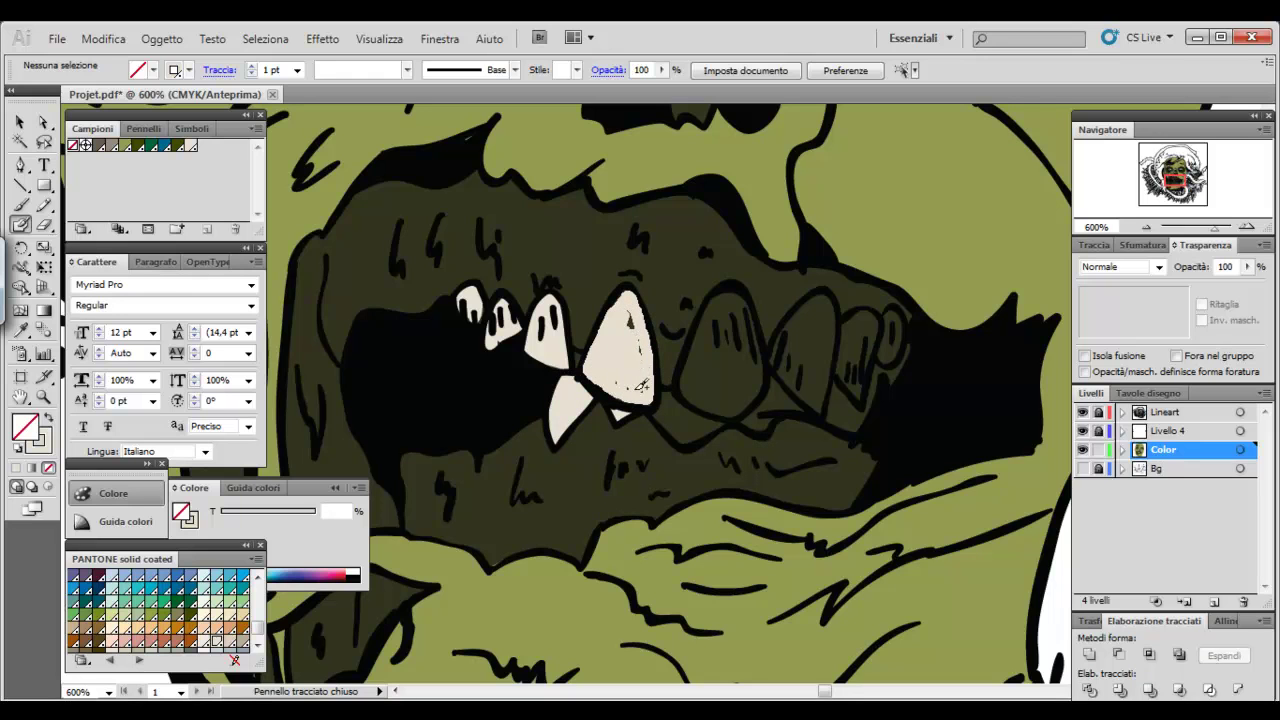
left_click_drag(641, 303, 645, 306)
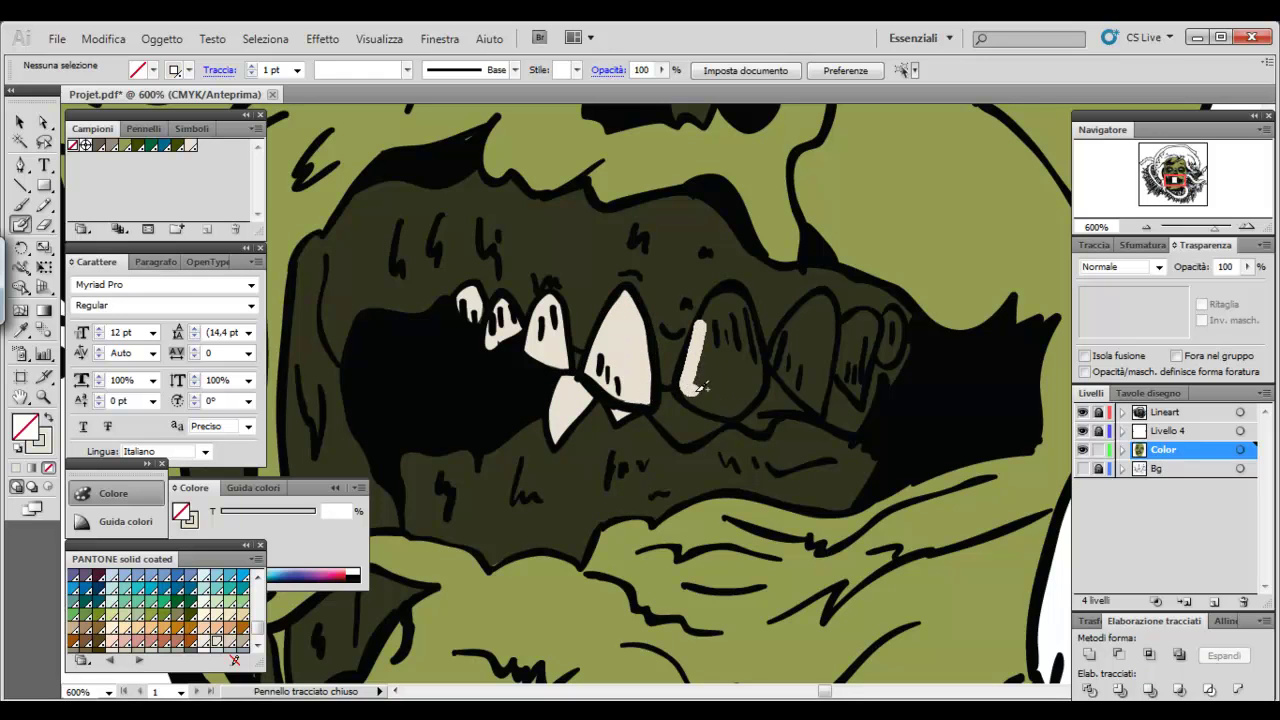
Paint cream into the right teeth and middle lower tooth, then zoom out
left_click_drag(730, 298, 746, 310)
left_click_drag(722, 395, 728, 318)
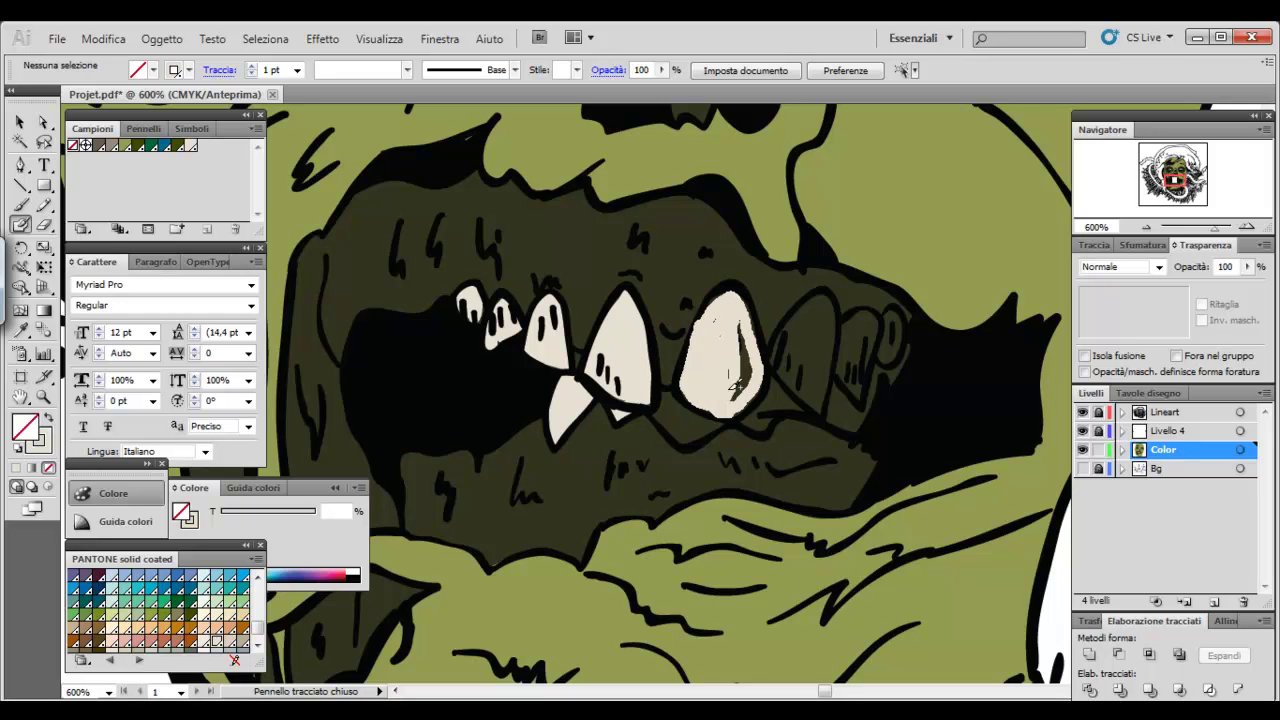
left_click_drag(738, 395, 745, 390)
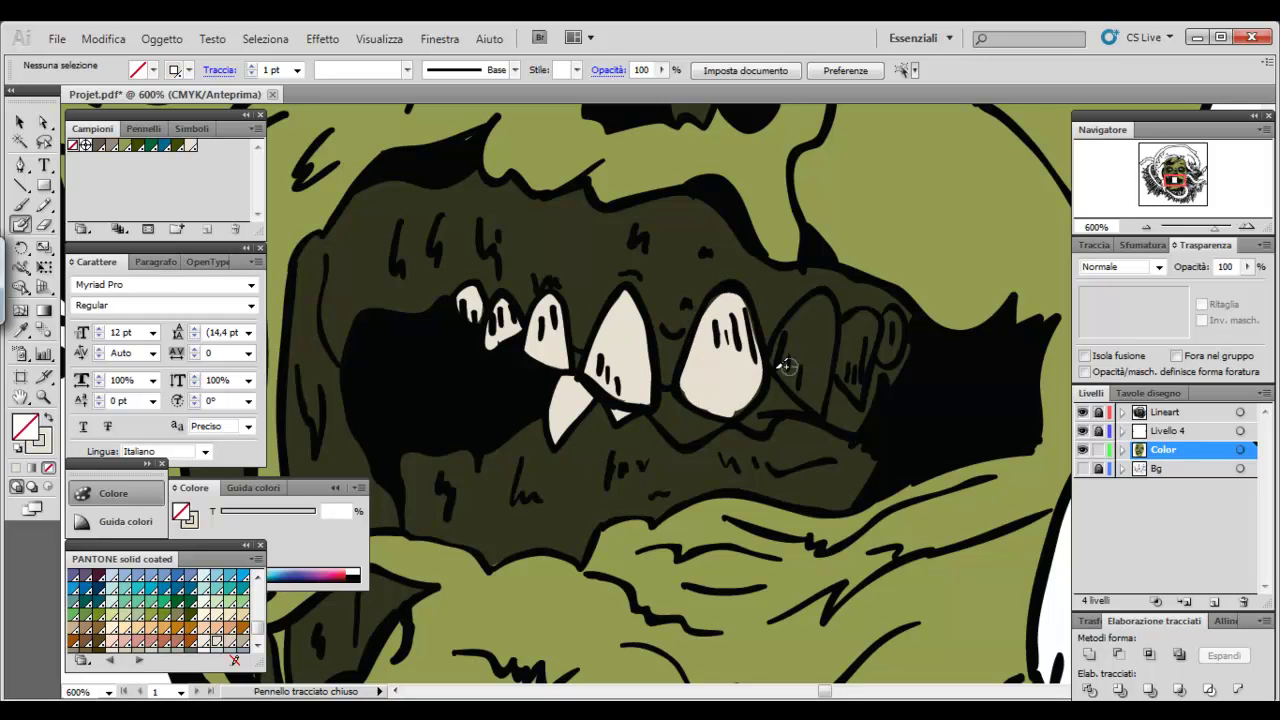
mouse_move(835, 330)
left_mouse_down()
mouse_move(808, 298)
mouse_move(790, 355)
left_mouse_up()
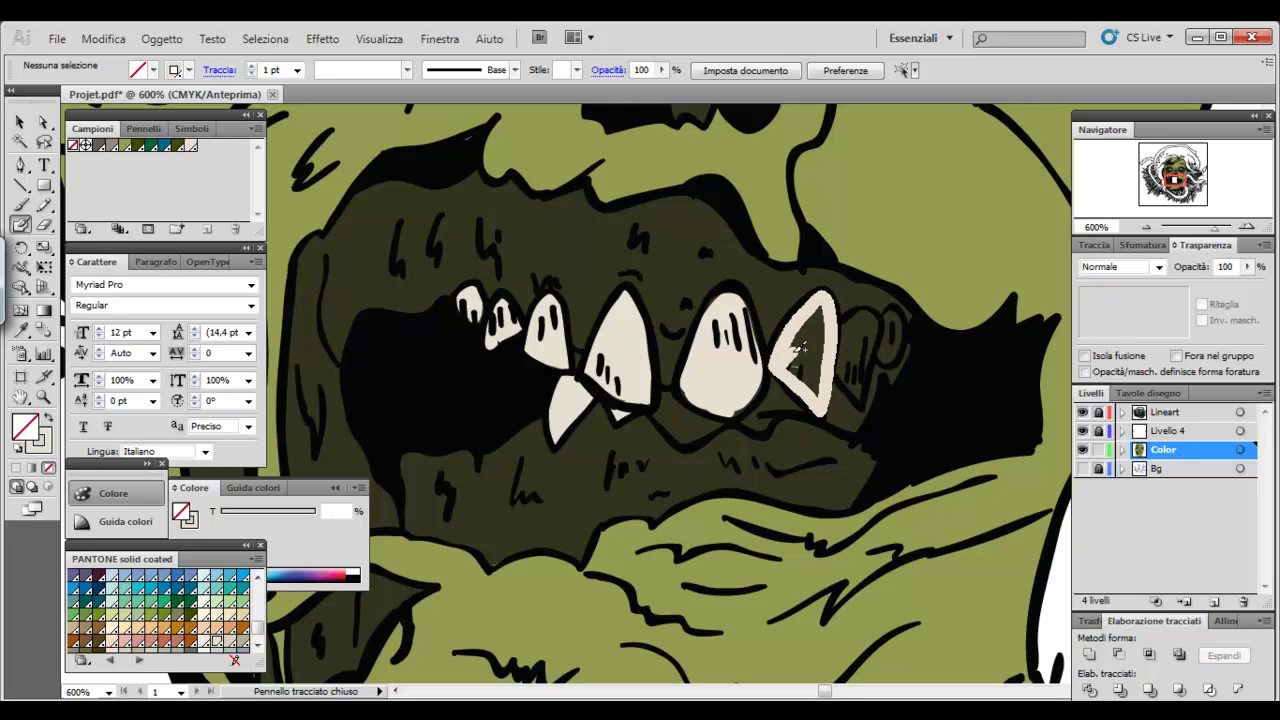
left_click_drag(828, 307, 852, 380)
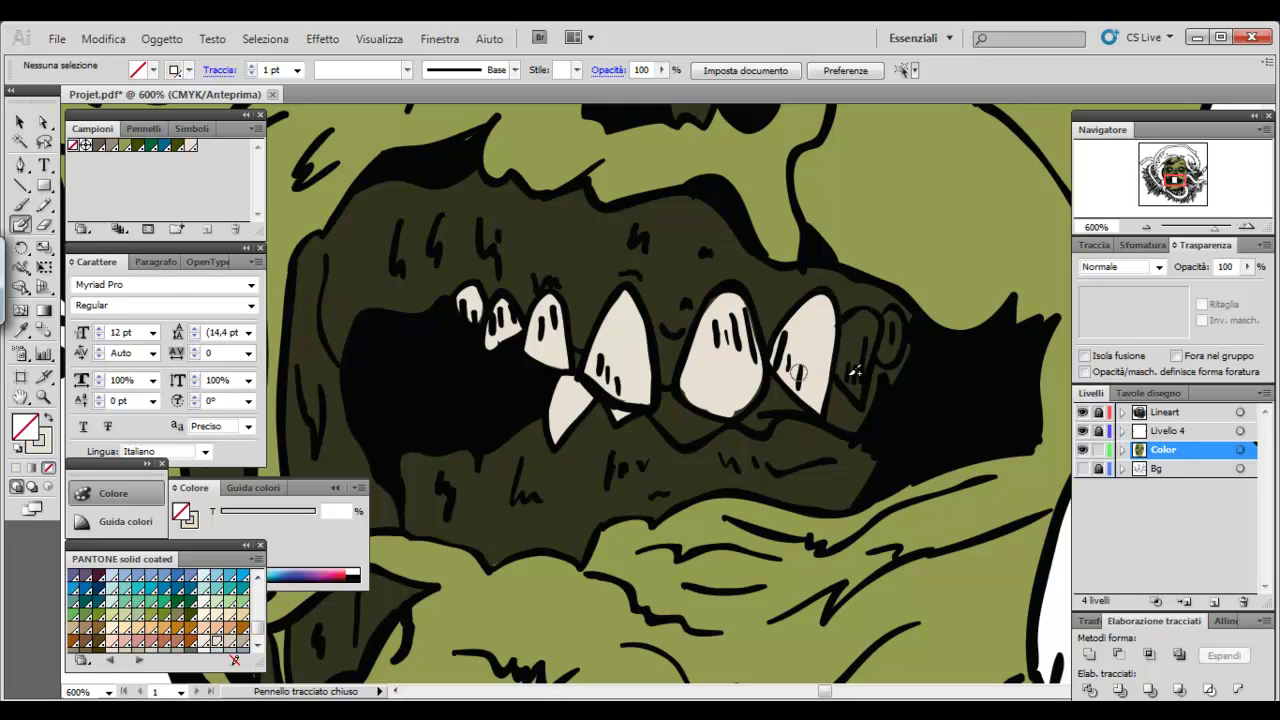
mouse_move(898, 318)
left_mouse_down()
mouse_move(875, 313)
mouse_move(866, 372)
left_mouse_up()
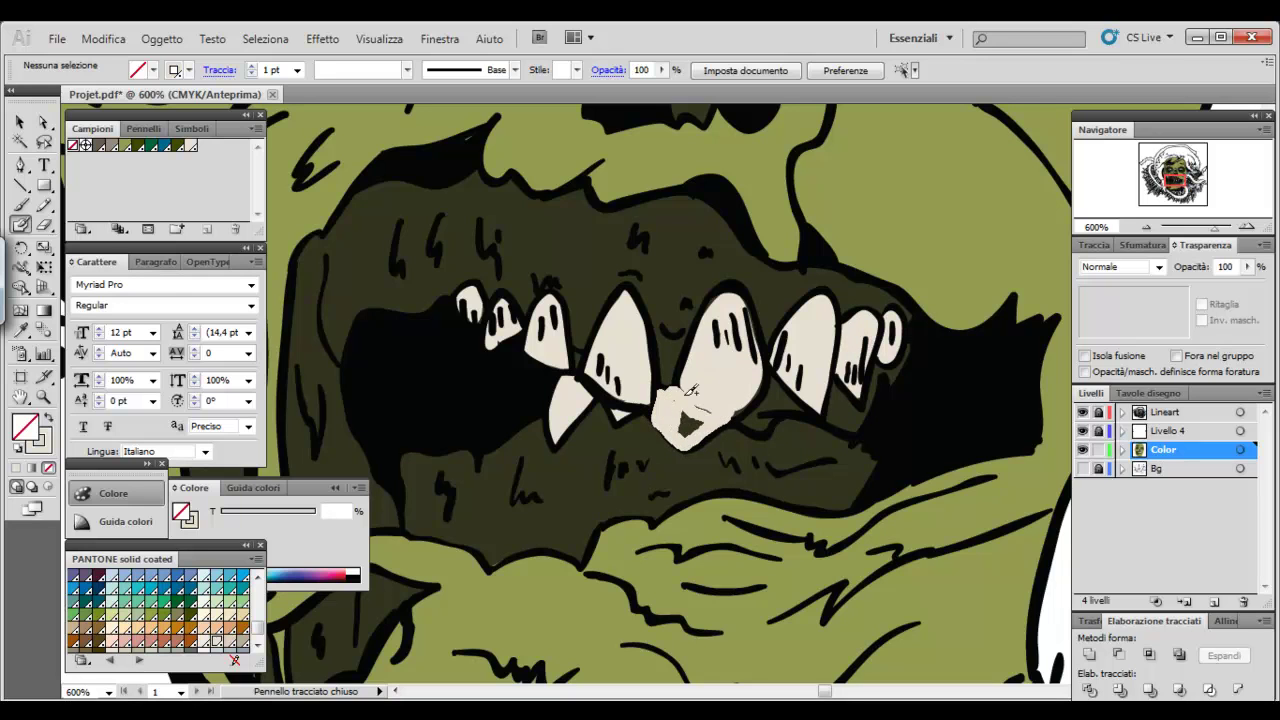
left_click_drag(684, 398, 762, 419)
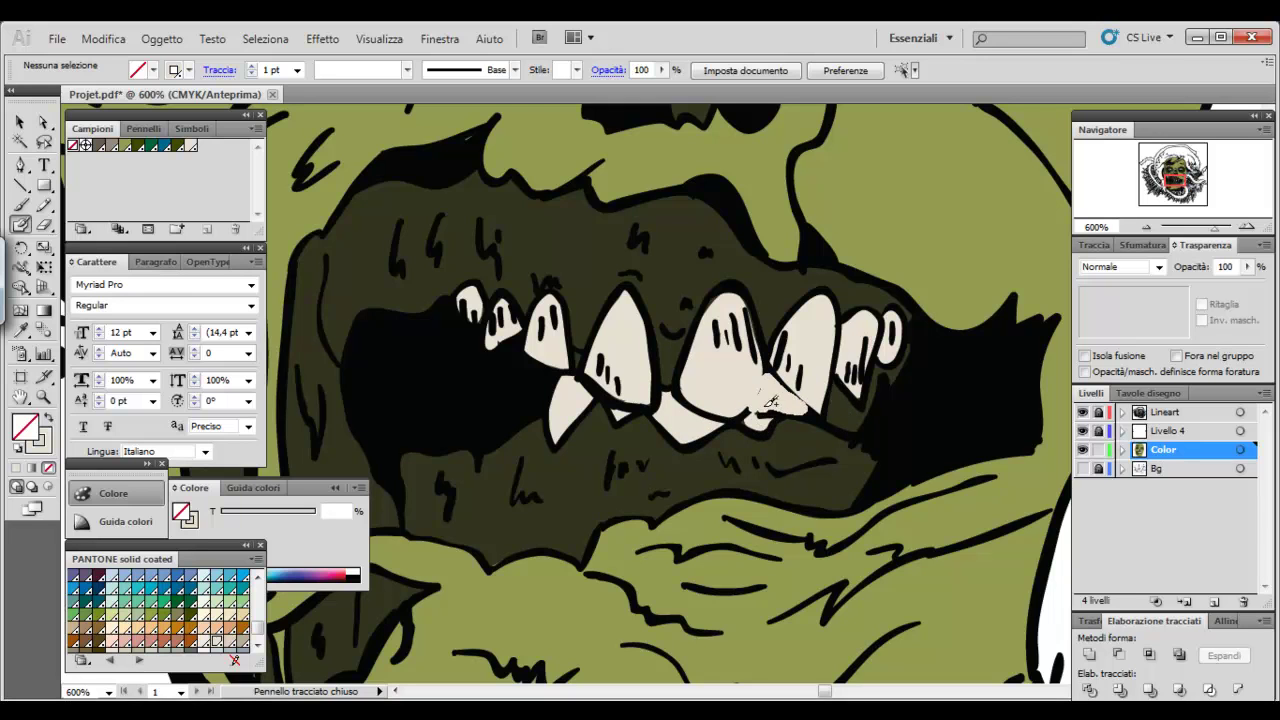
left_click(1146, 227)
Zoom in on the mouth and select only the teeth shapes
left_click(1146, 227)
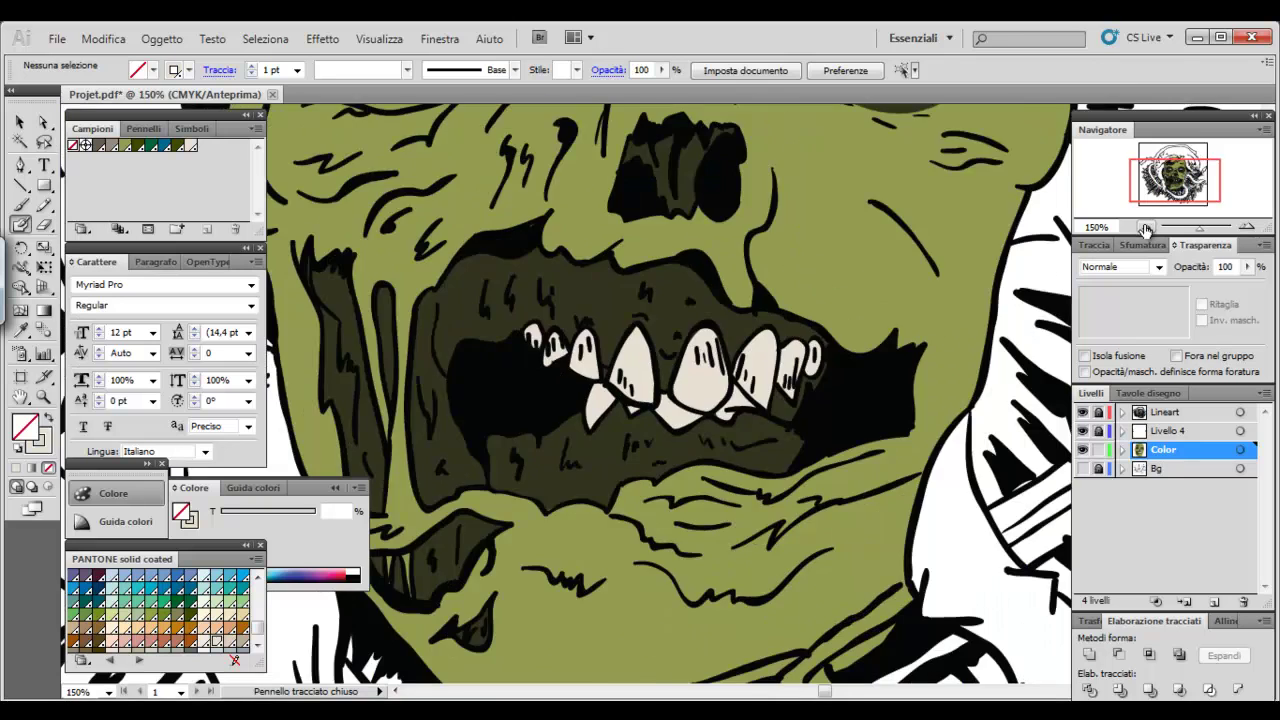
left_click(1146, 227)
left_click_drag(933, 456, 913, 434)
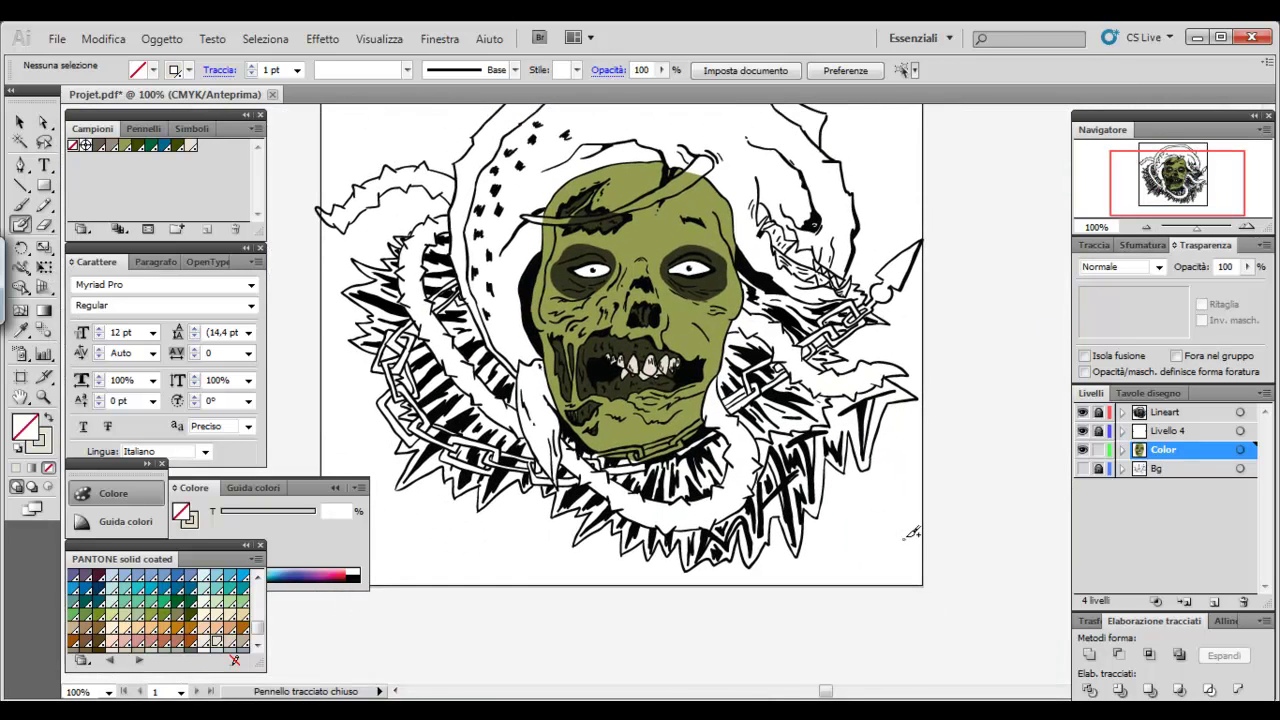
key("ctrl+plus")
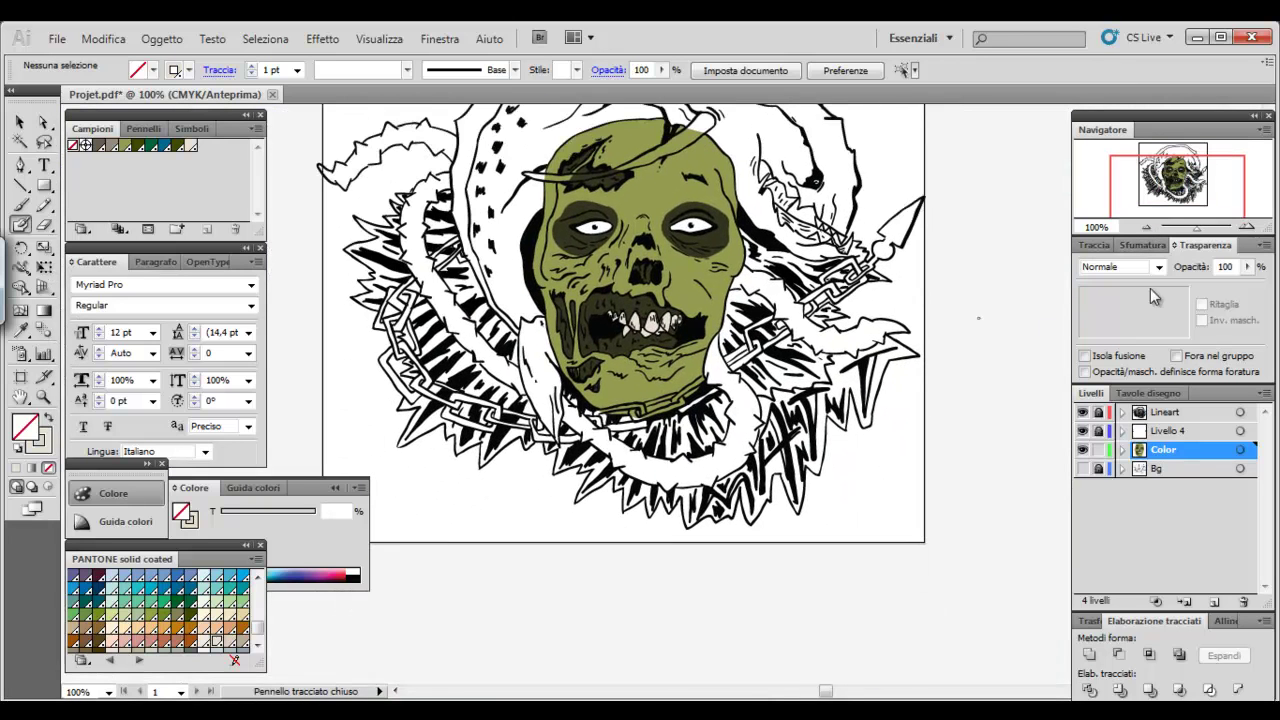
key("ctrl+plus")
key("ctrl+plus")
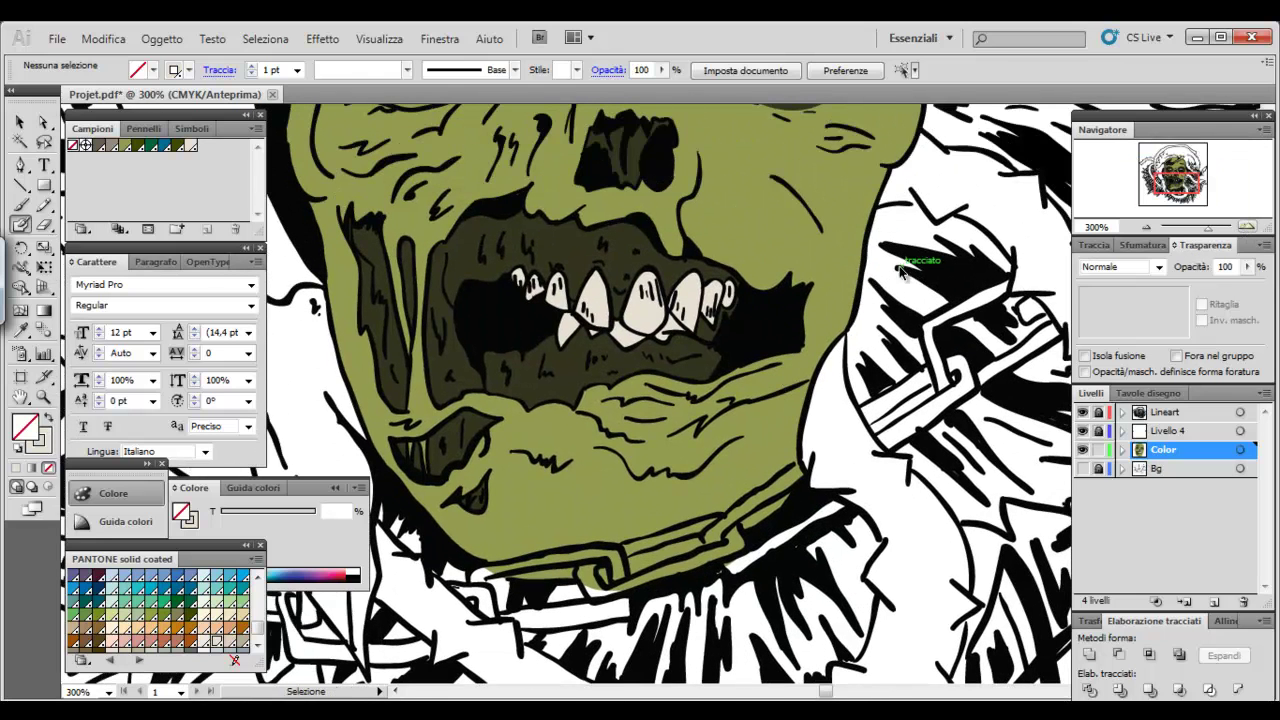
left_click(489, 357, "ctrl")
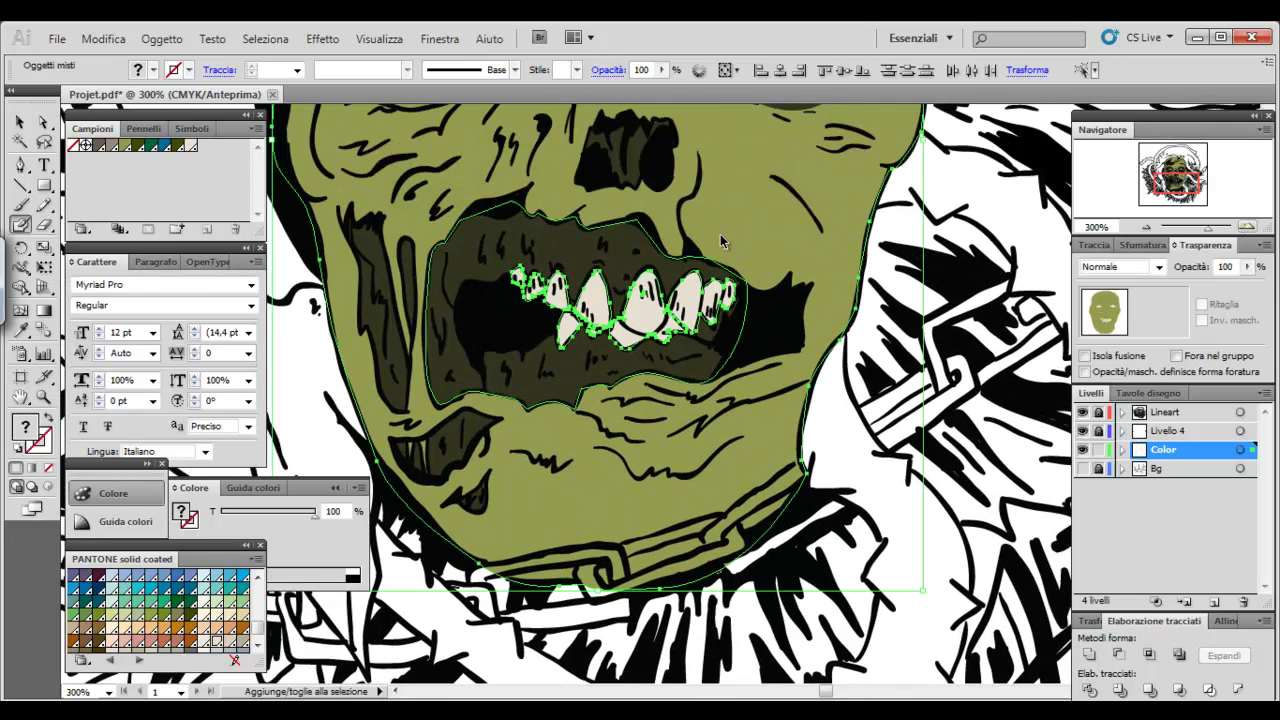
left_click(722, 288, "ctrl")
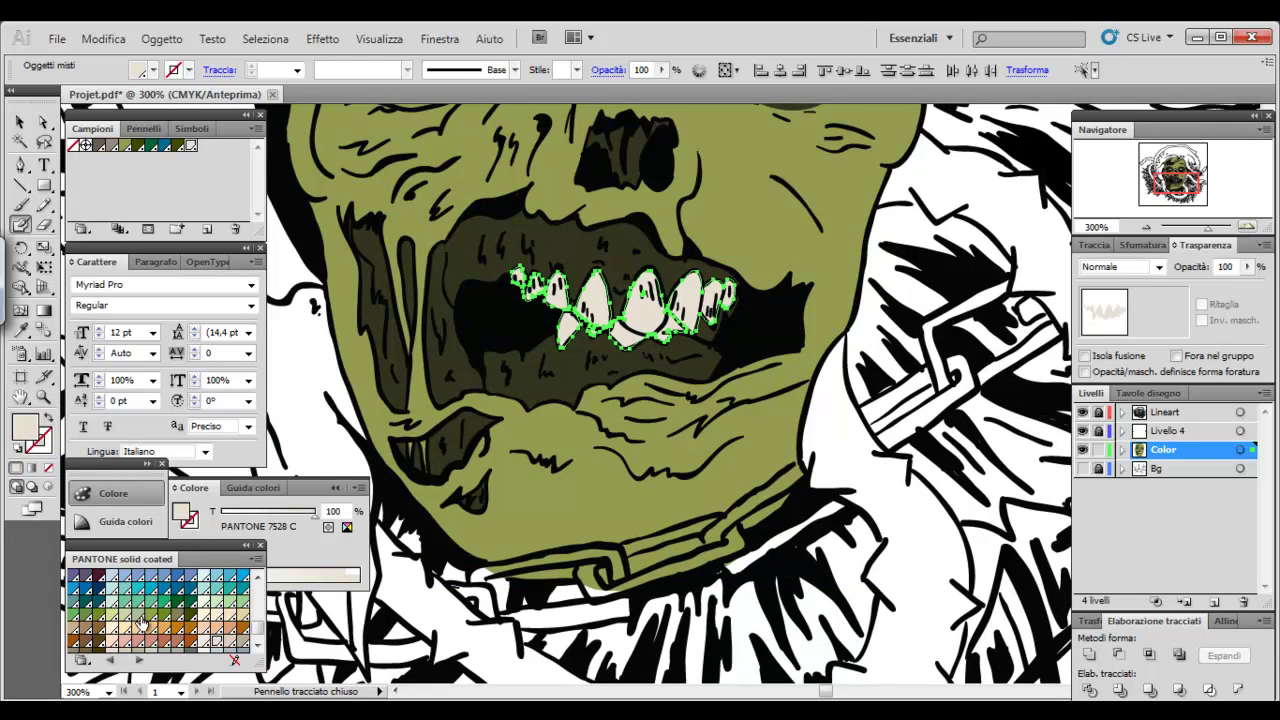
Try light green, yellow-green, bright green and dark green PANTONE swatches on the teeth
left_click(257, 581)
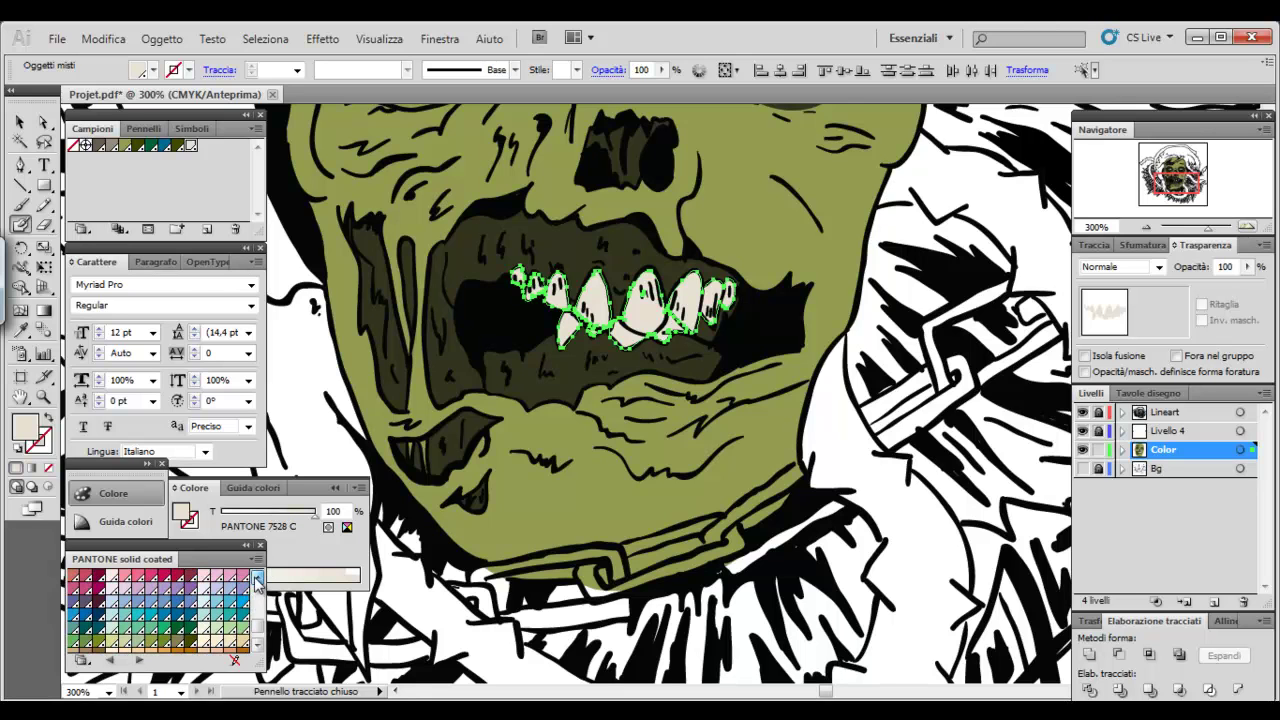
scroll(262, 624, "up", 5)
scroll(258, 620, "up", 5)
left_click(257, 648)
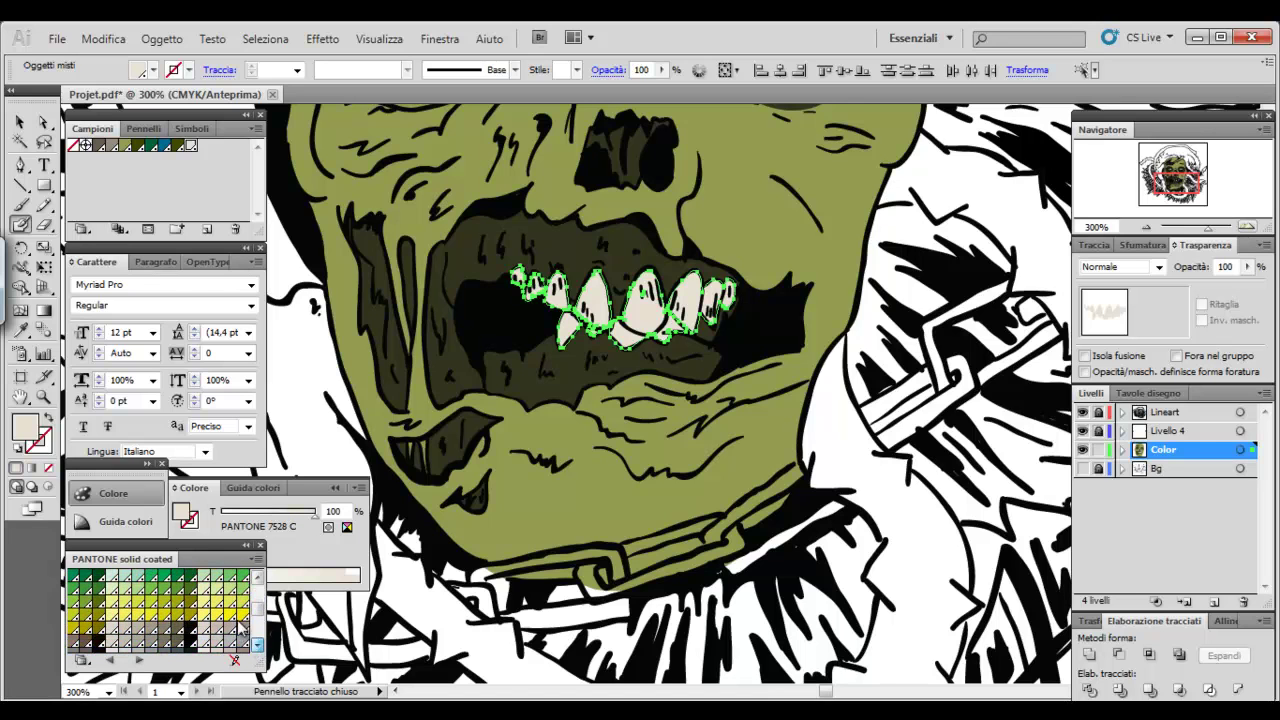
left_click(257, 579)
left_click(257, 580)
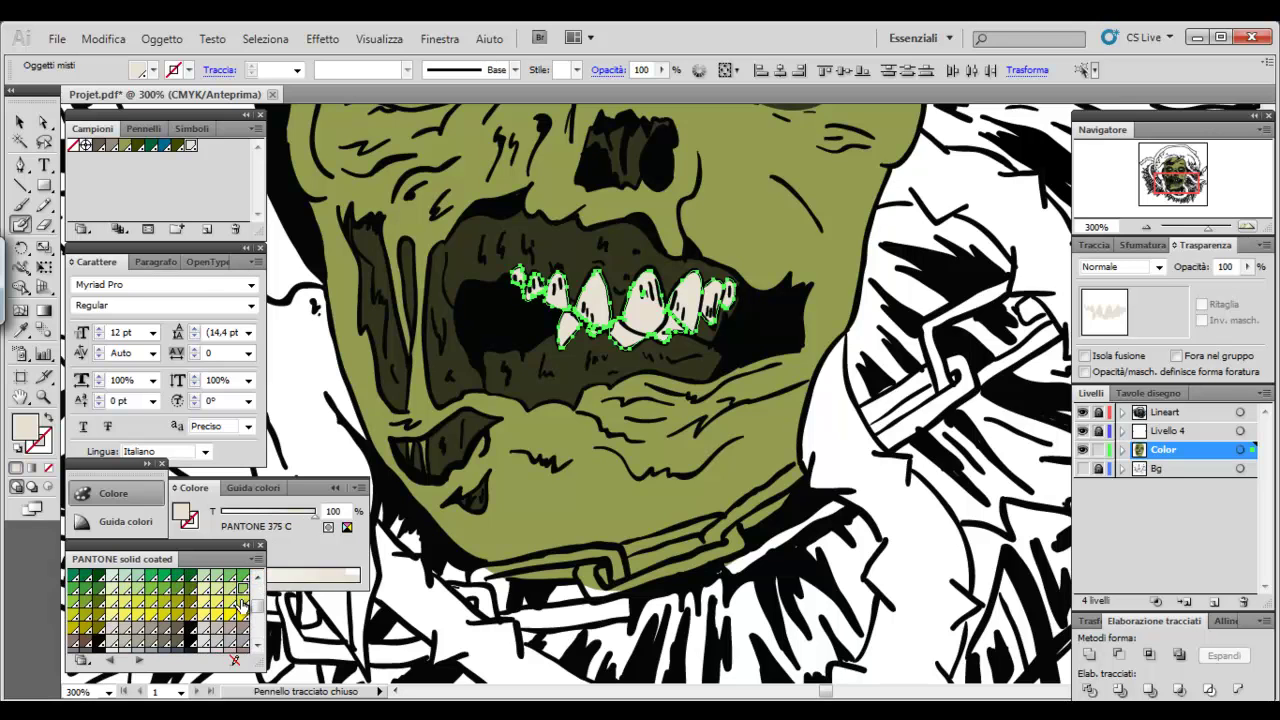
scroll(242, 605, "up", 3)
left_click(247, 613)
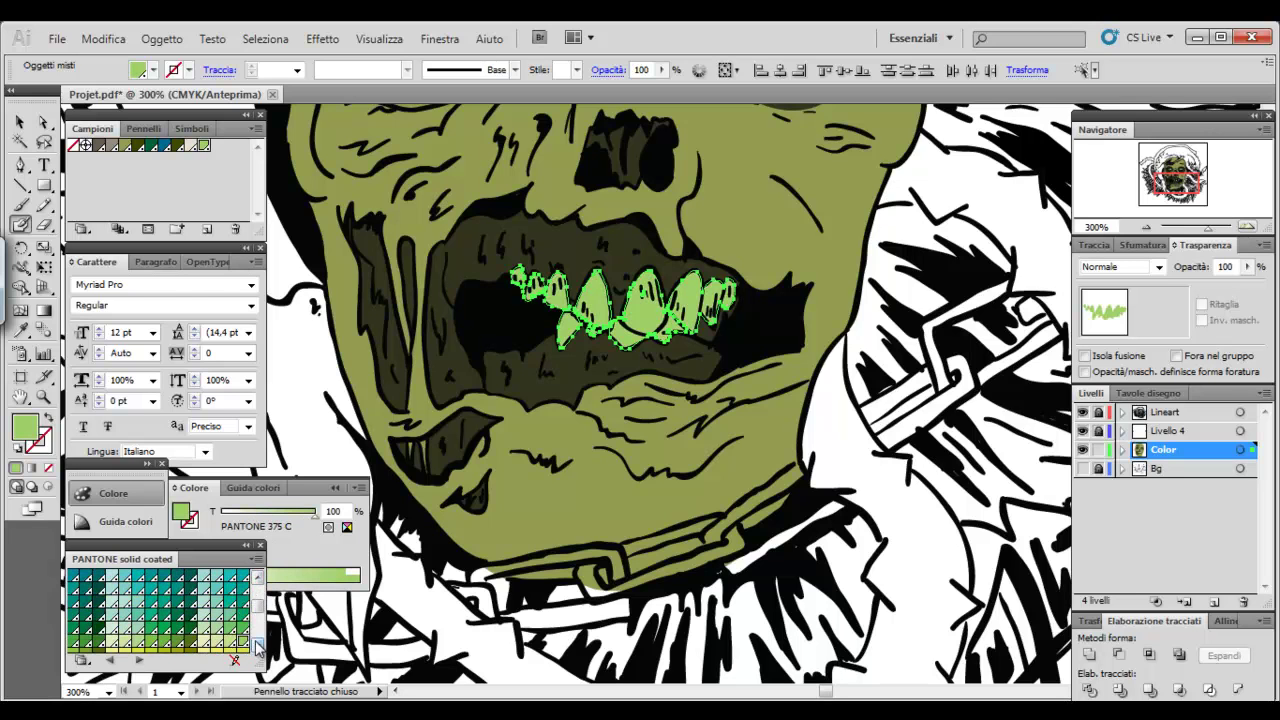
left_click(257, 647)
scroll(177, 605, "up", 1)
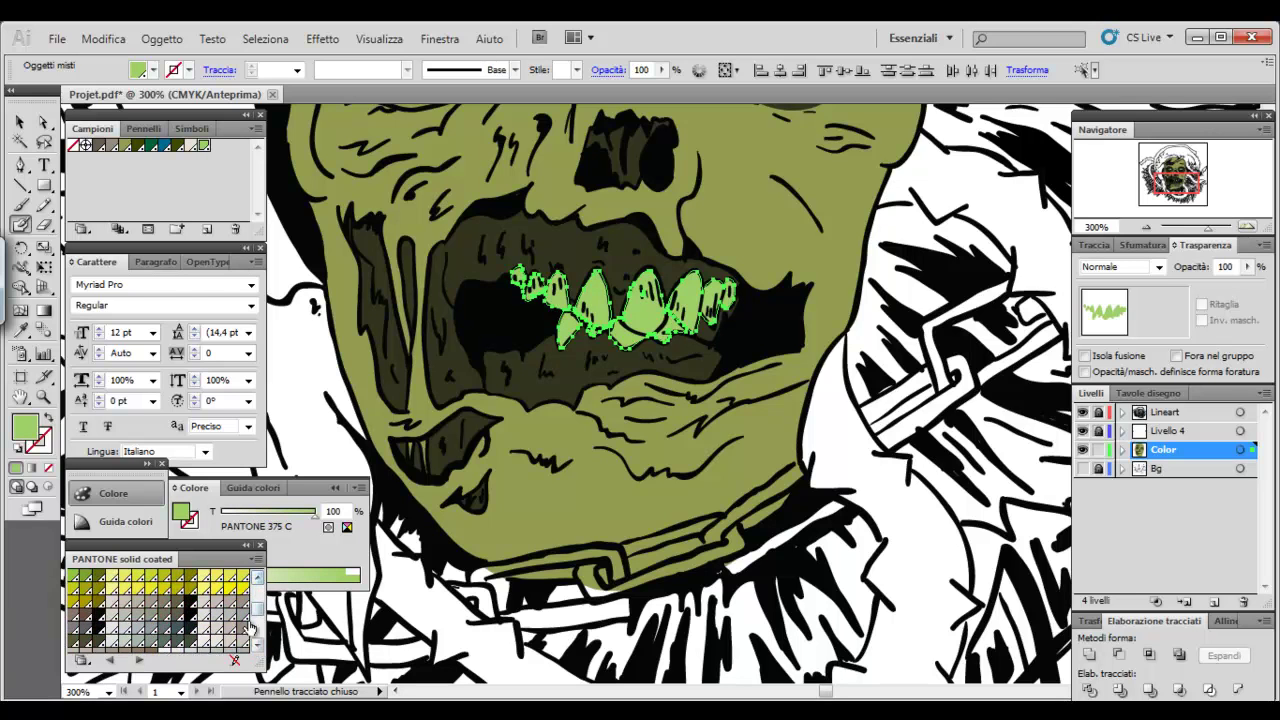
left_click(162, 600)
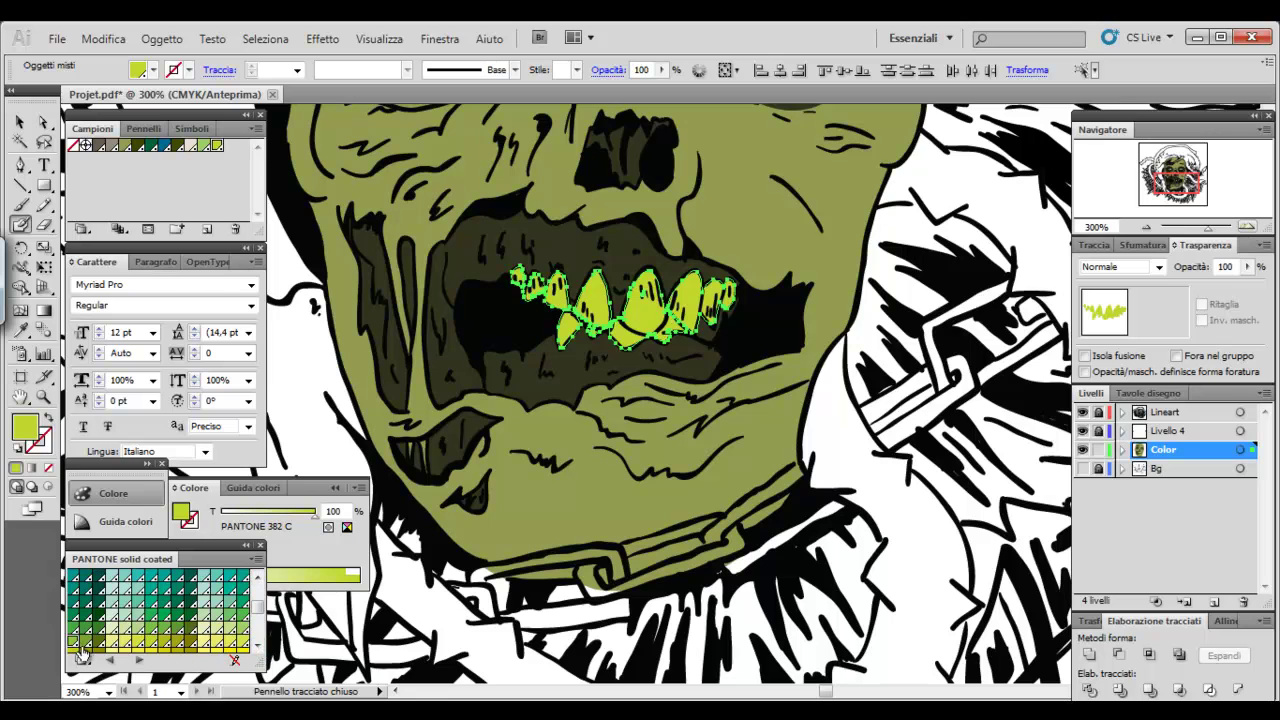
left_click(117, 621)
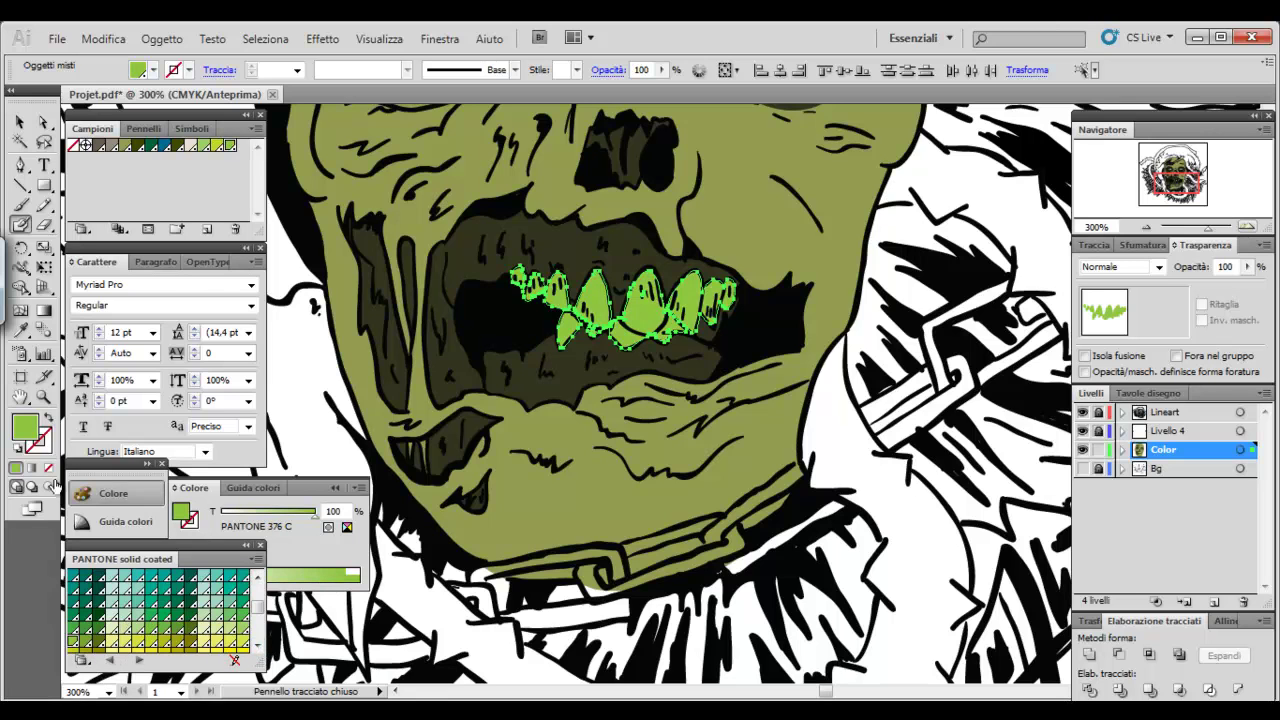
left_click(148, 600)
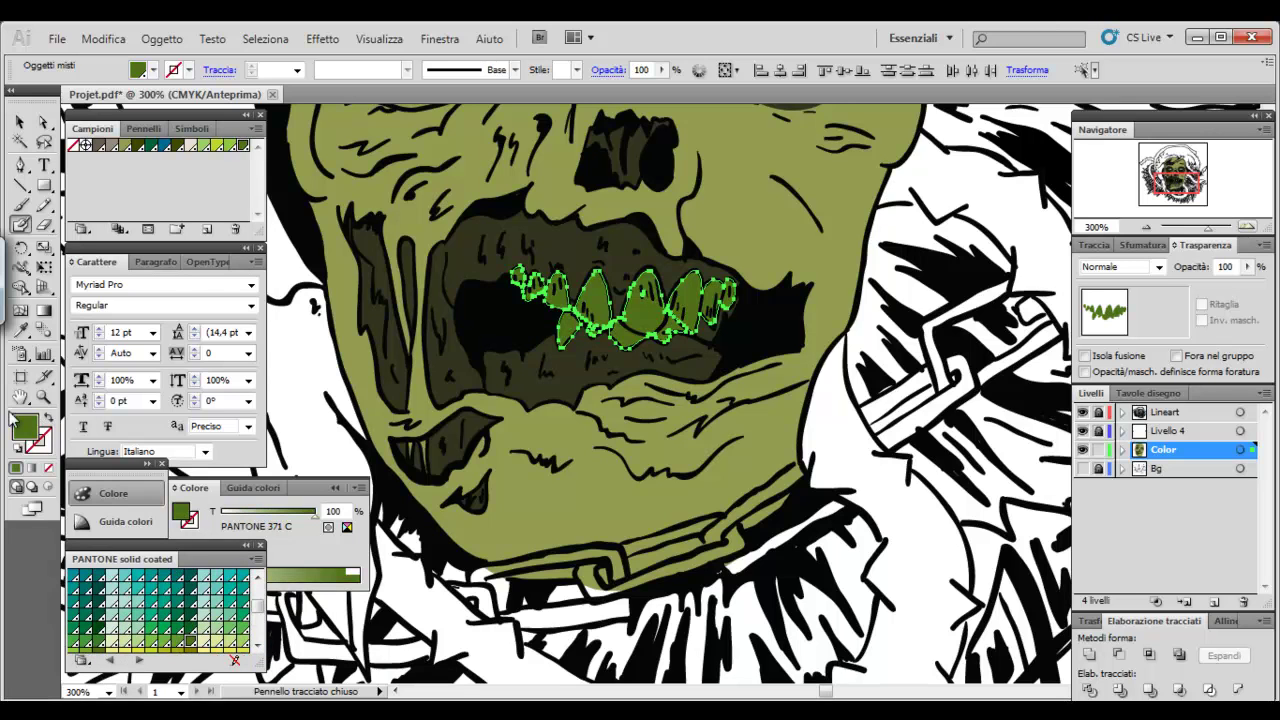
Set the teeth to pale sage green (R 156, G 183, B 105) and zoom out
double_click(28, 432)
mouse_move(506, 343)
left_mouse_down()
mouse_move(476, 353)
mouse_move(511, 324)
left_mouse_up()
left_click(835, 257)
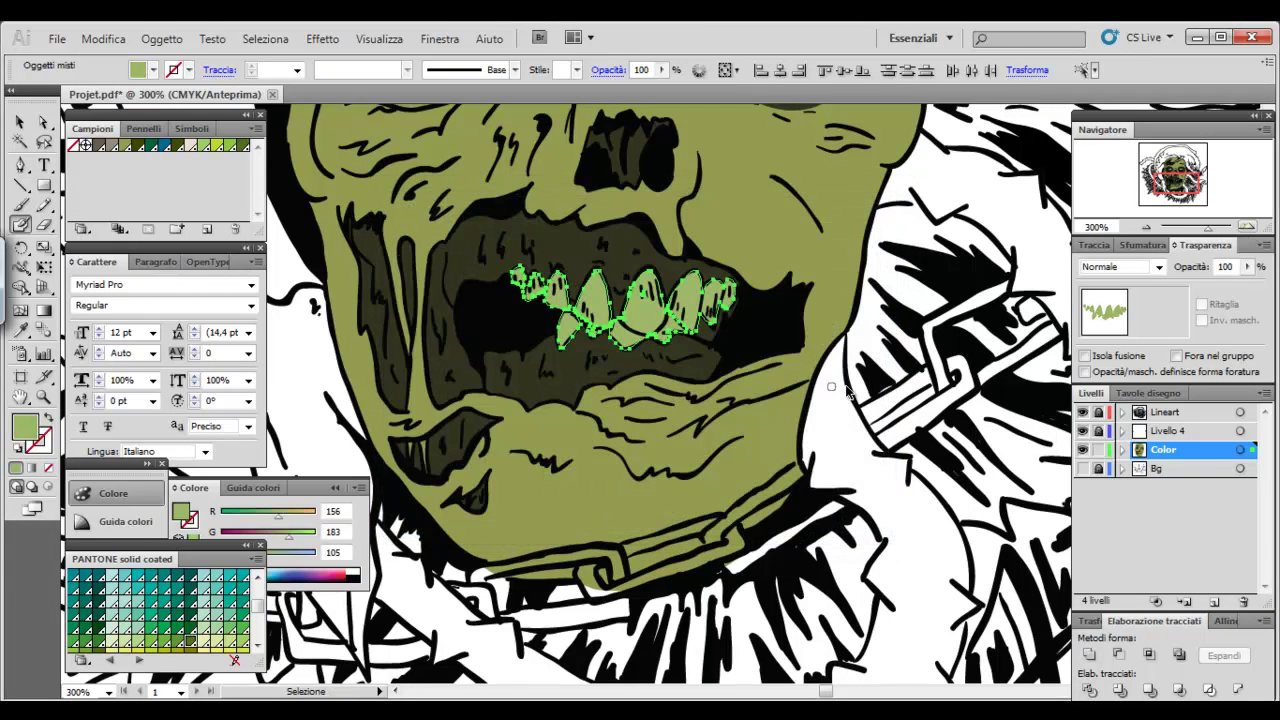
left_click(1146, 227)
left_click(1146, 227)
left_click(1146, 227)
left_click(1146, 227)
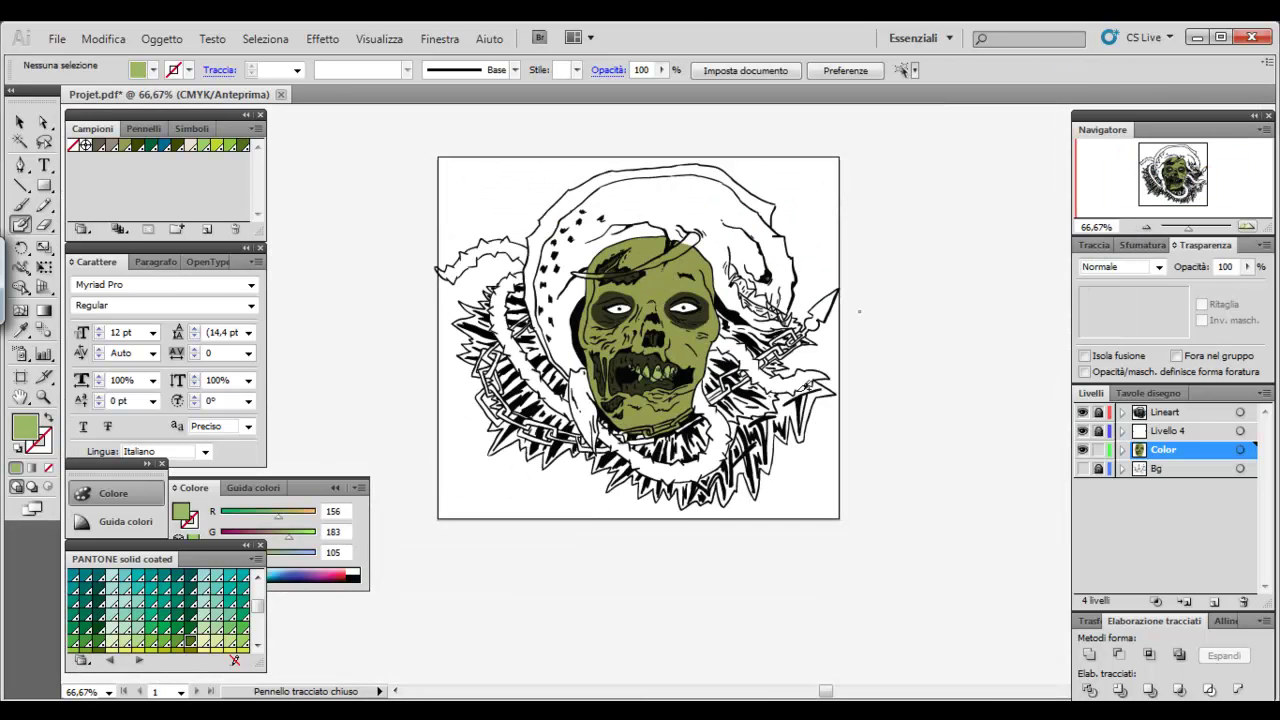
Pan around the head, set the fill to PANTONE 382 C, and zoom on the left eye
left_click(1246, 227)
left_click(1246, 227)
left_click(1246, 227)
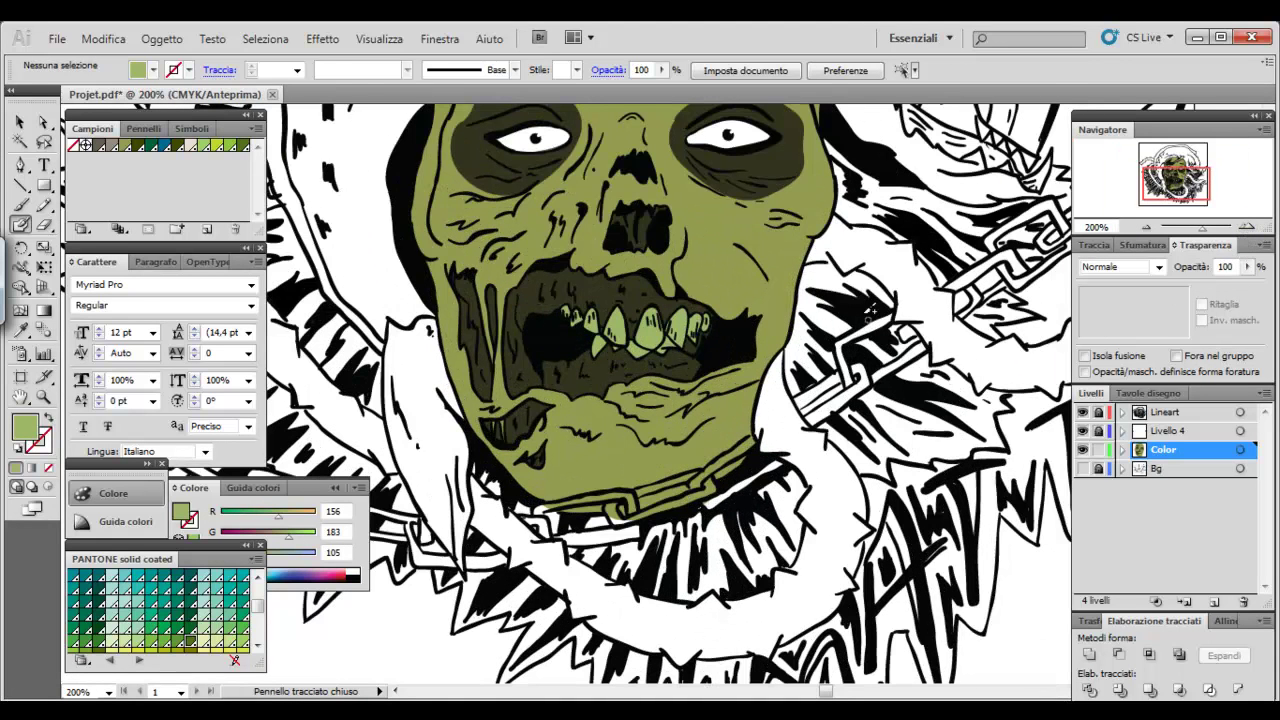
mouse_move(597, 110)
left_mouse_down()
mouse_move(619, 415)
mouse_move(503, 347)
left_mouse_up()
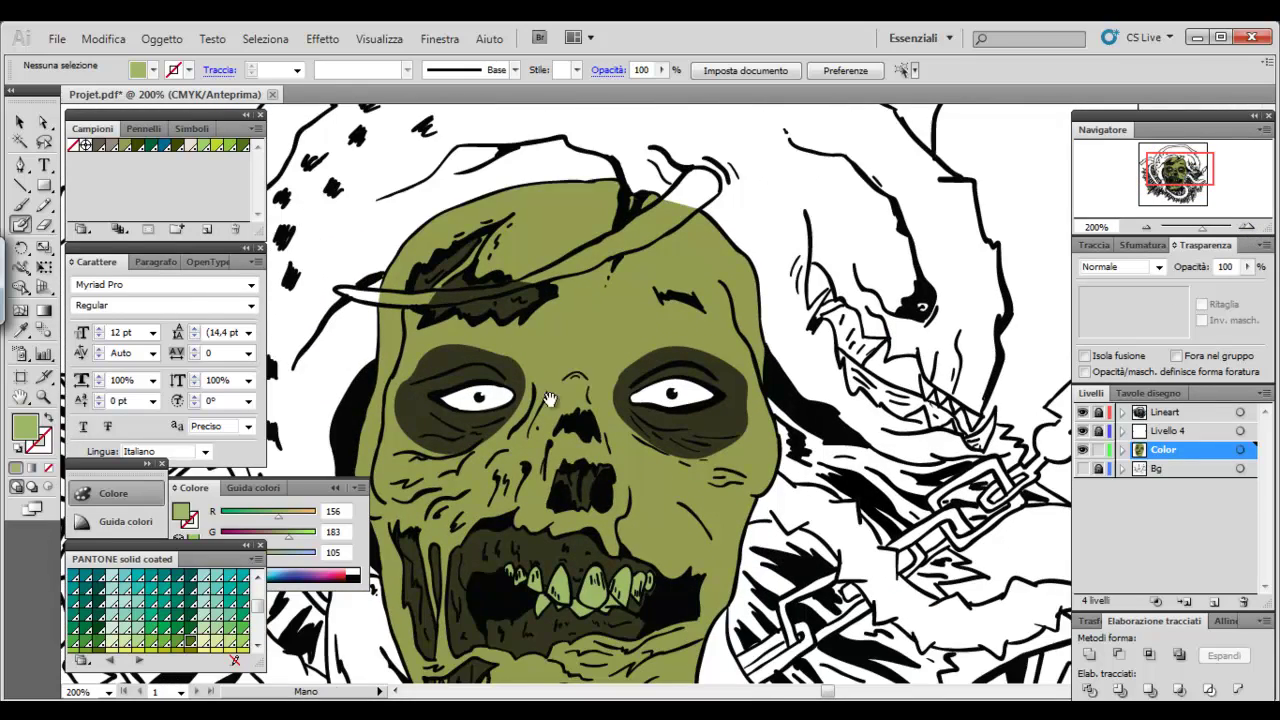
left_click_drag(808, 590, 608, 385)
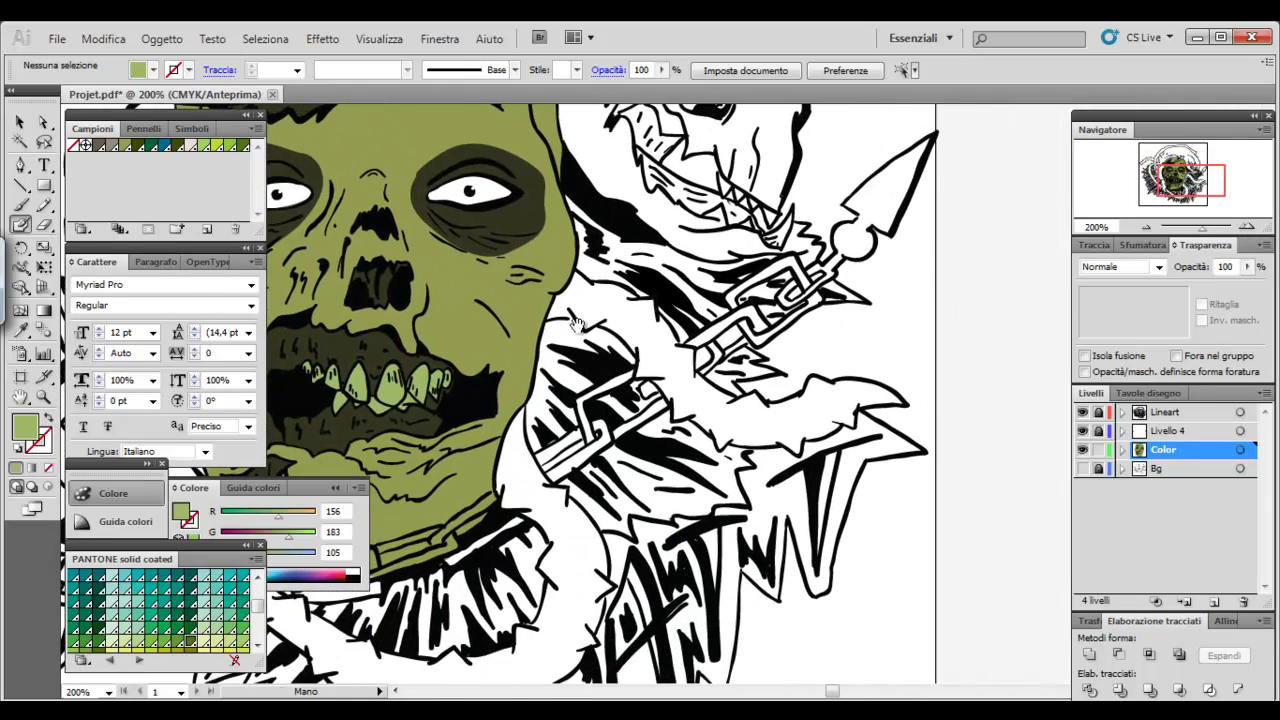
left_click_drag(473, 271, 563, 326)
left_click(218, 146)
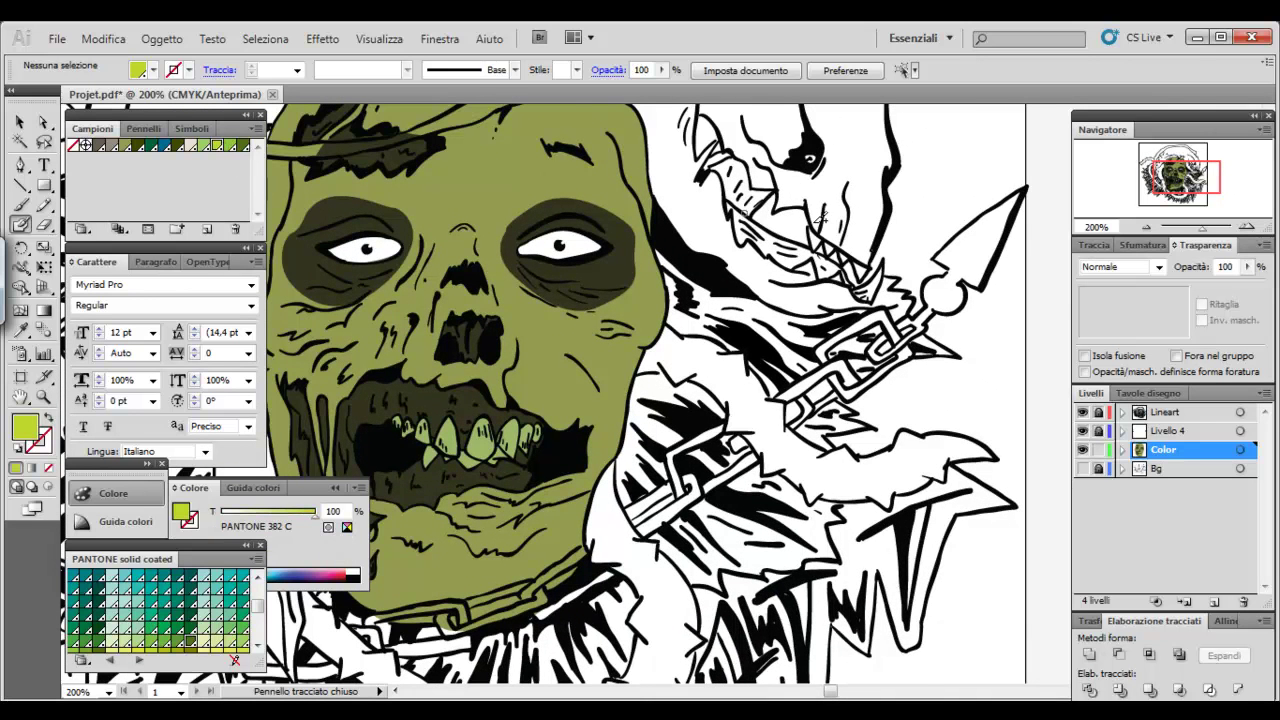
left_click(1245, 228)
scroll(610, 270, "up", 2)
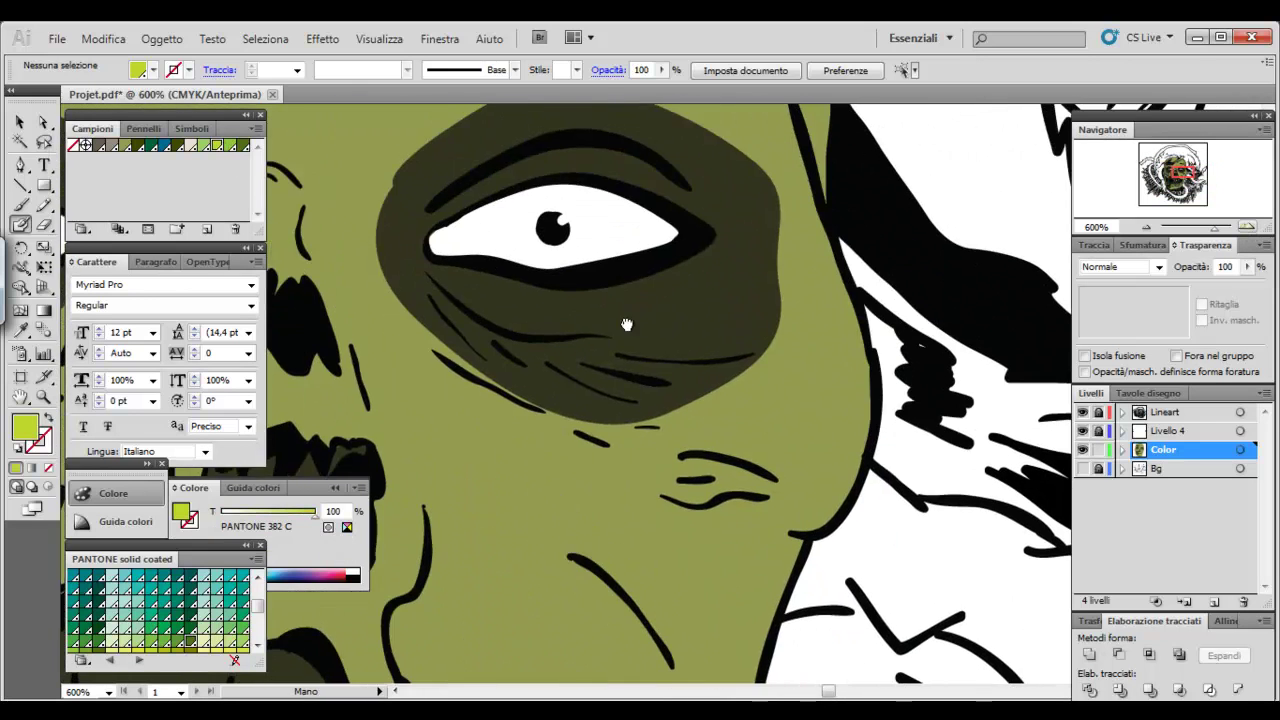
Trace a closed yellow-green Pen path around the white of the first eye
left_click(20, 164)
left_click(471, 266, "ctrl")
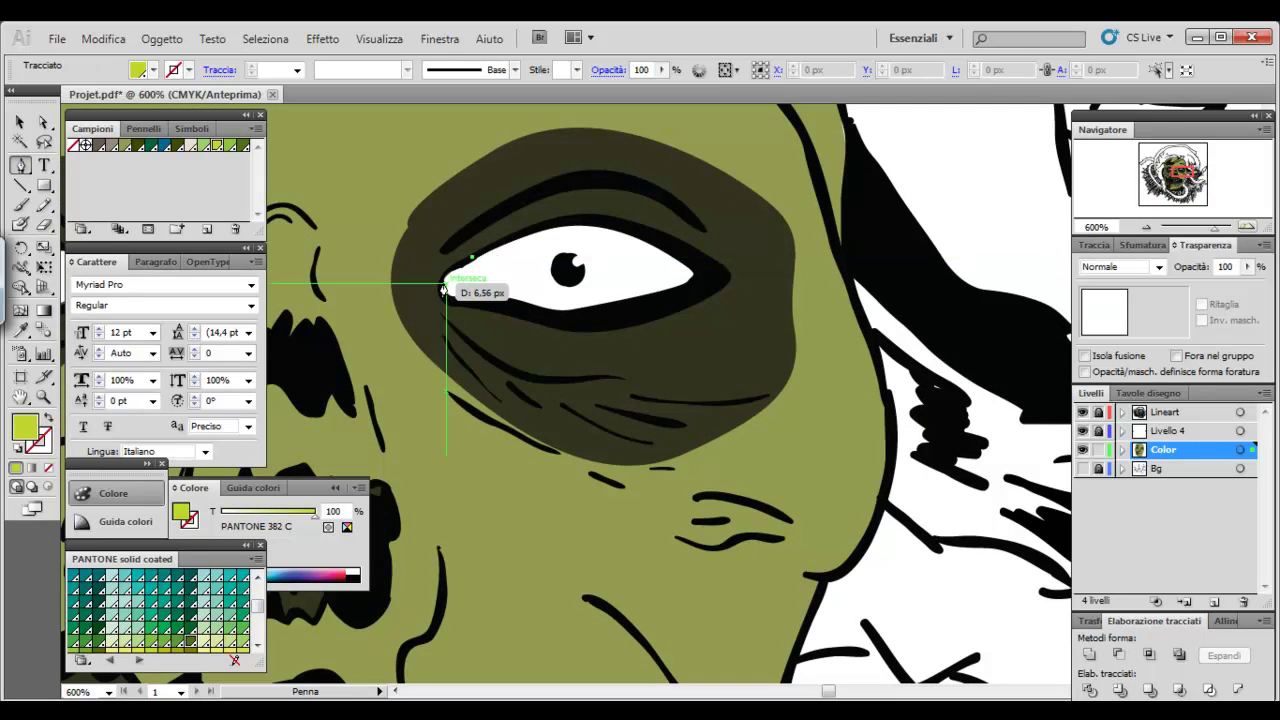
left_click(444, 290)
left_click_drag(501, 300, 688, 281)
left_click(697, 265)
left_click_drag(583, 217, 557, 223)
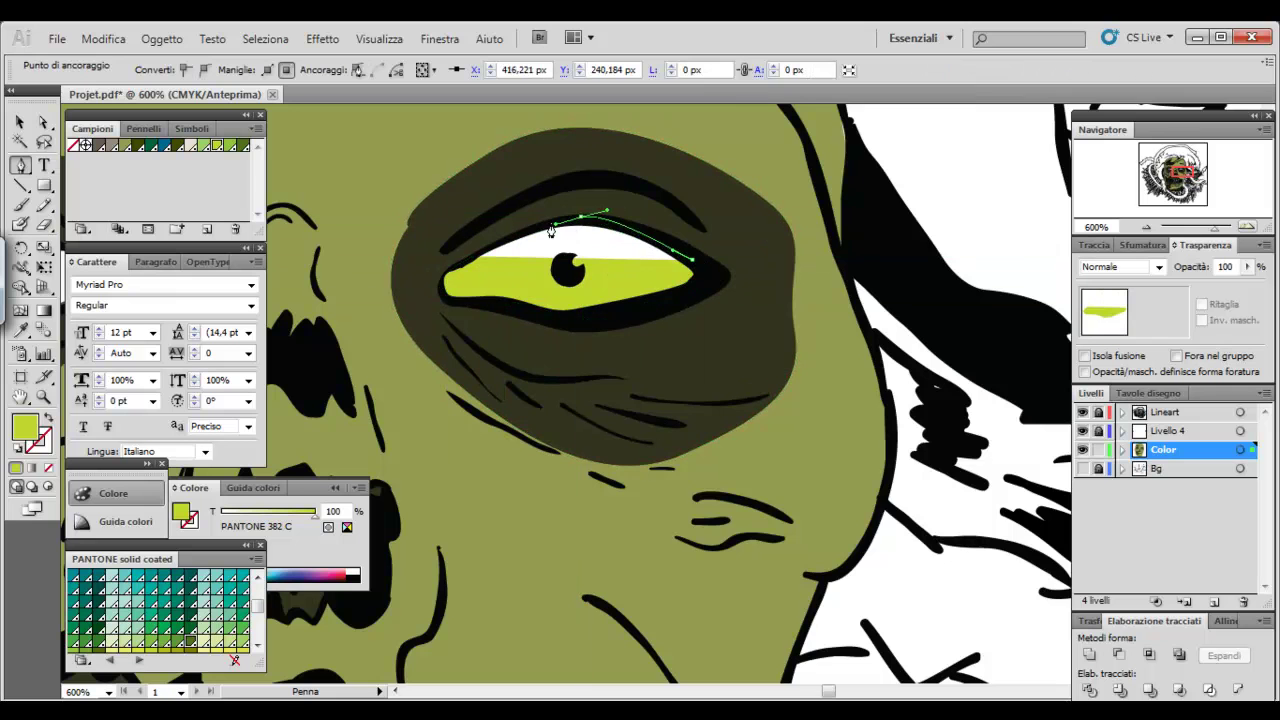
left_click_drag(444, 283, 477, 258)
Trace and close the left eye's yellow-green fill shape along the lower eyelid
left_click_drag(449, 343, 883, 434)
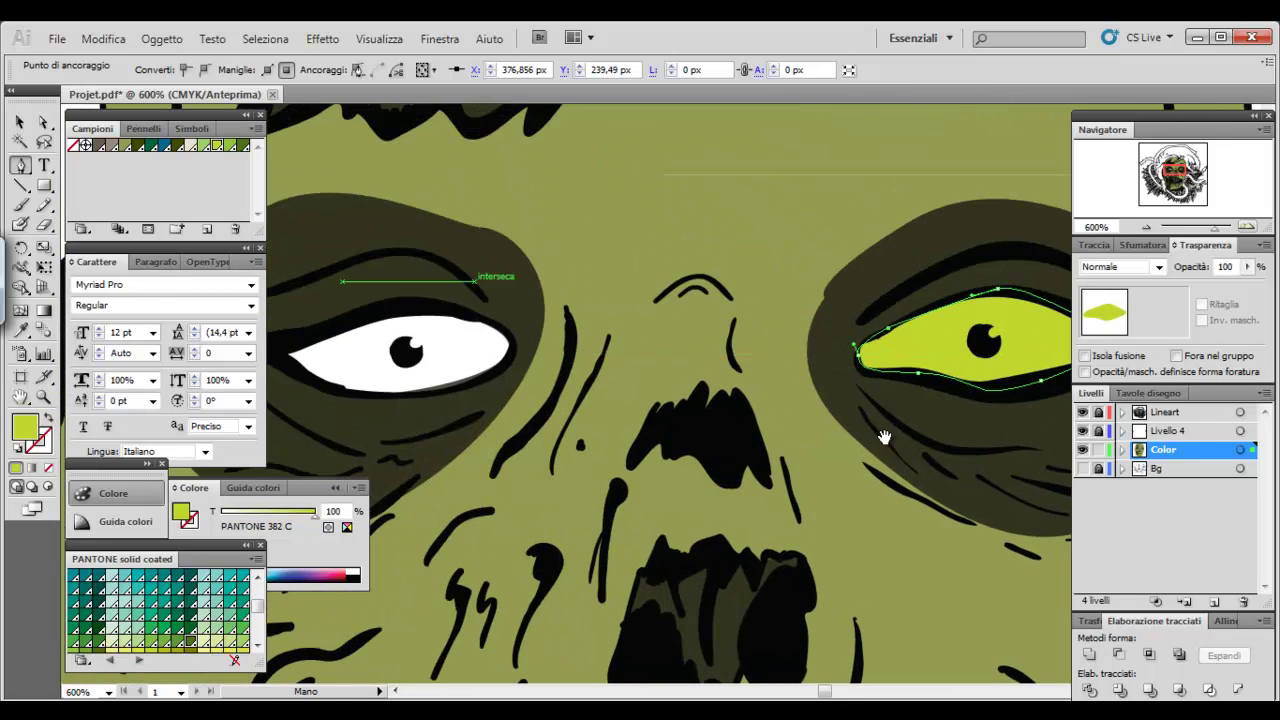
left_click(283, 349)
left_click_drag(384, 396, 456, 386)
left_click_drag(514, 325, 522, 274)
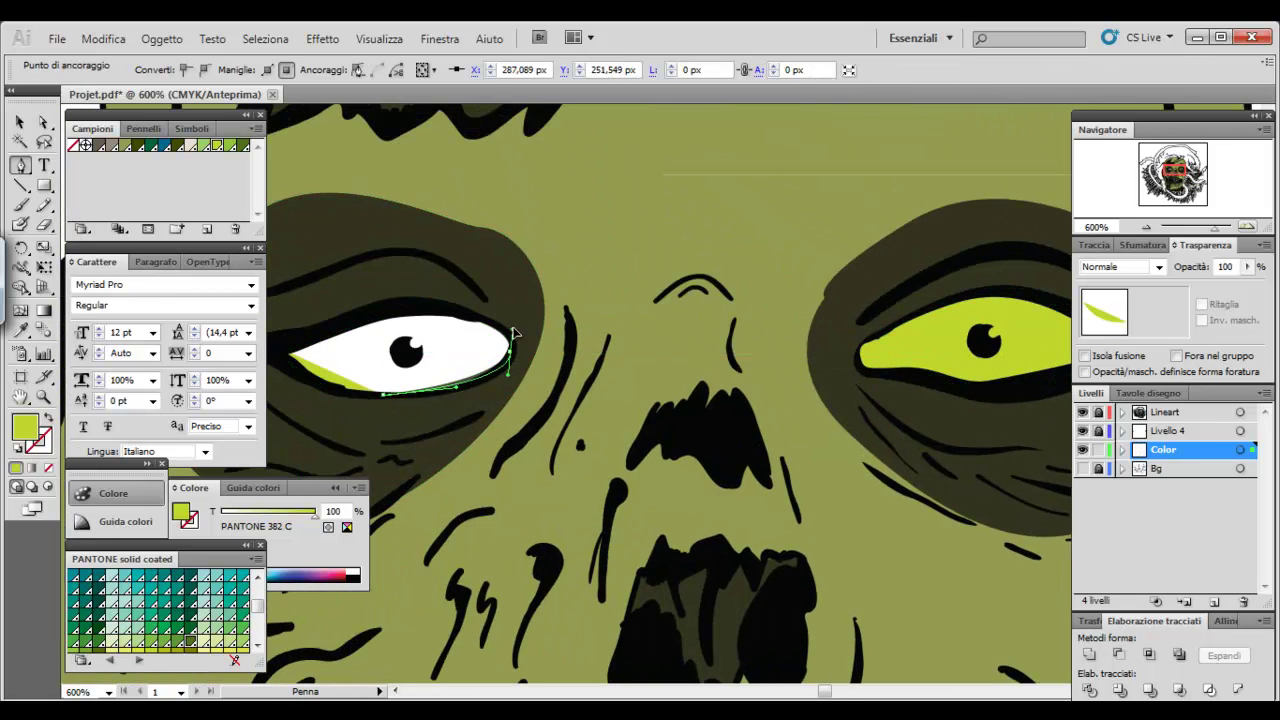
left_click(449, 316)
left_click(283, 349)
Start an upper-eyelid path, select the eye-socket and face shapes, and zoom out to 100%
mouse_move(538, 385)
left_mouse_down()
mouse_move(490, 305)
mouse_move(564, 280)
left_mouse_up()
left_click(393, 226)
left_click_drag(355, 266, 325, 294)
left_click(350, 279, "ctrl")
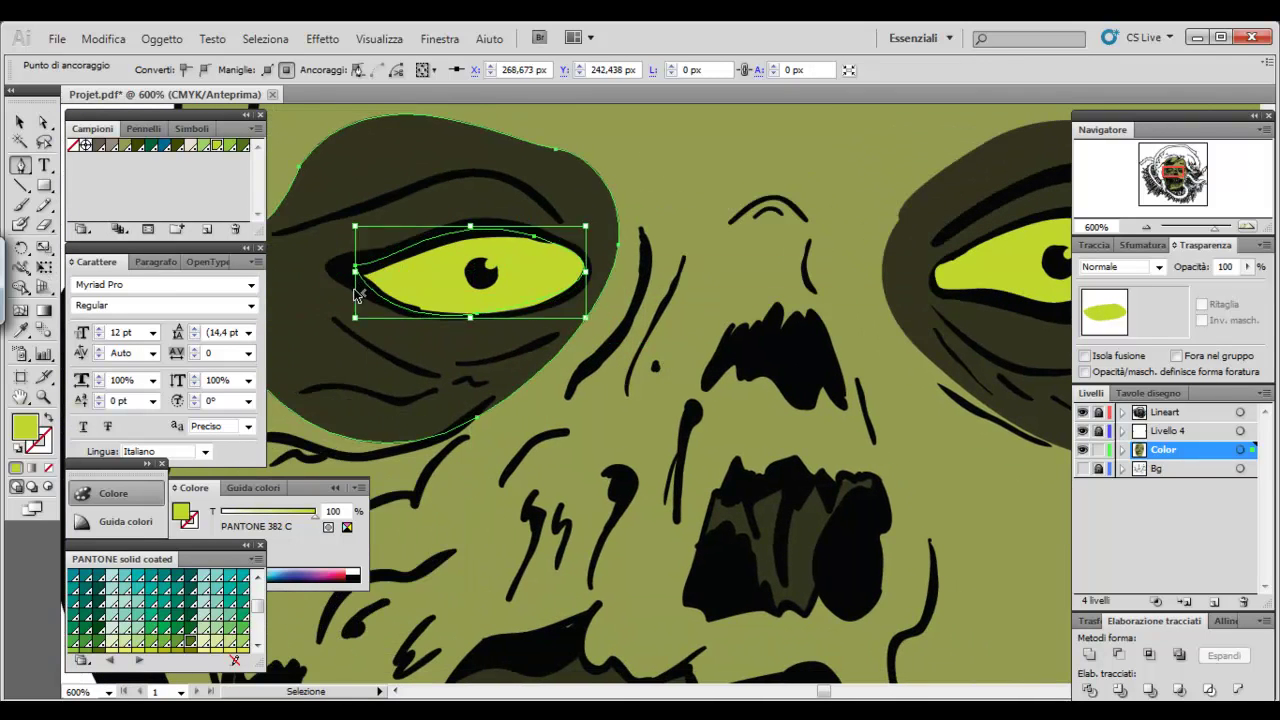
left_click(743, 200, "ctrl")
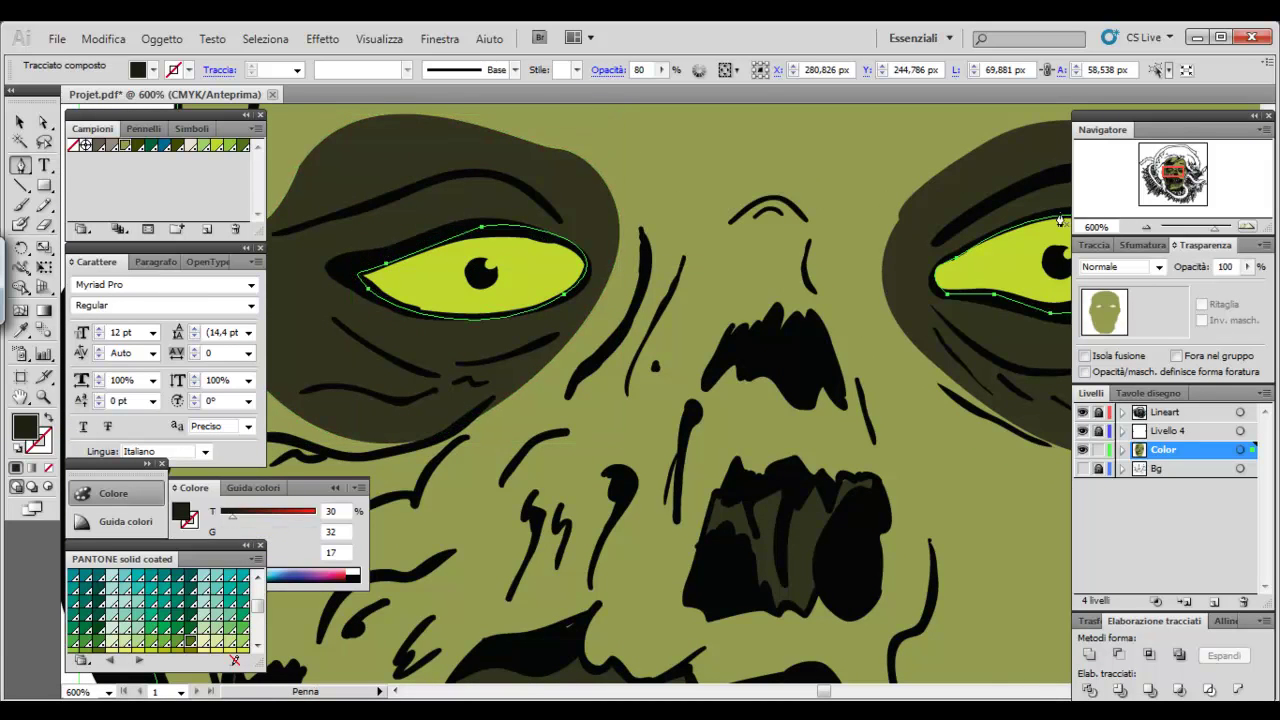
left_click(1146, 227)
left_click(1146, 227)
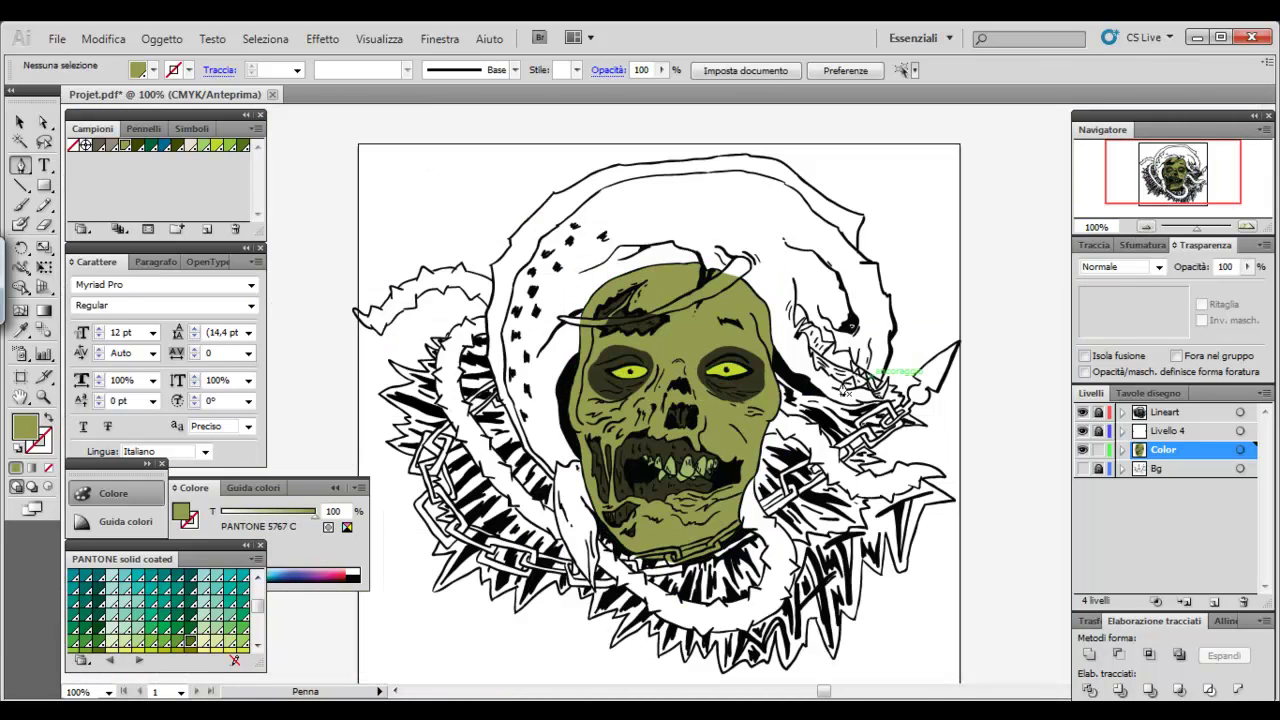
Recolour the eye fill to pale yellow-green #BCC469 and centre the face at 150%
left_click(735, 374, "ctrl")
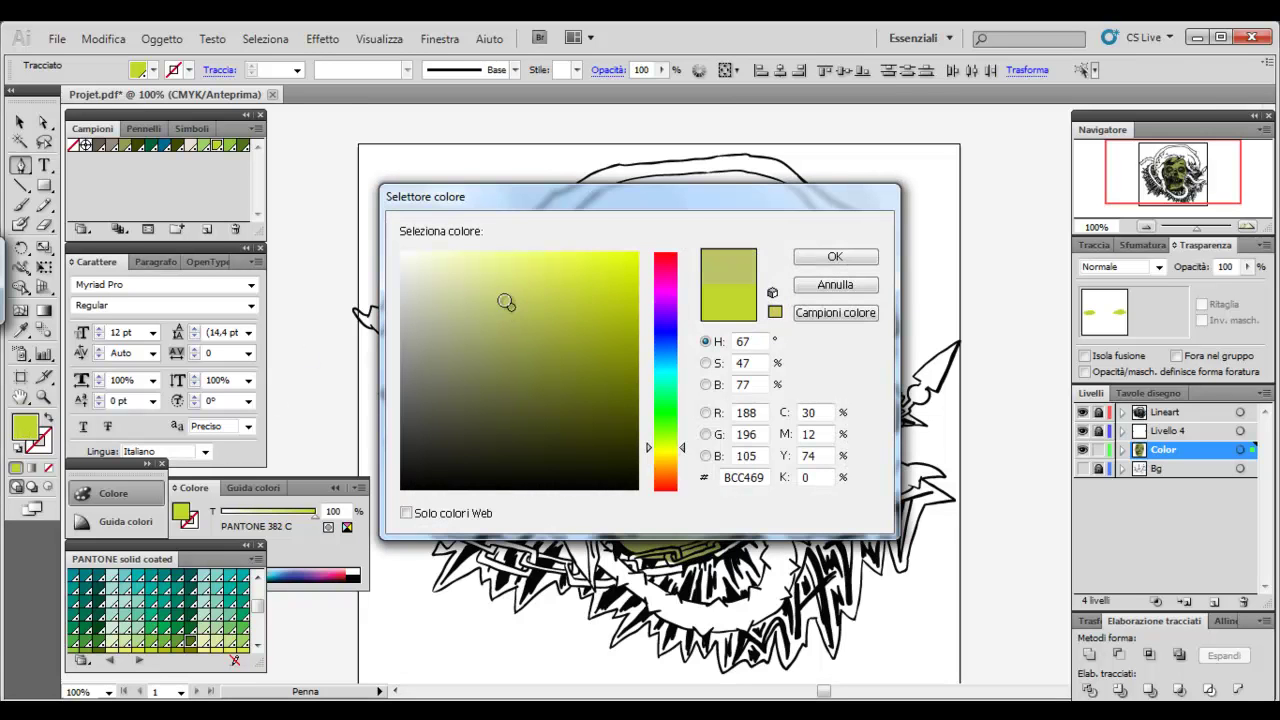
left_click(806, 262)
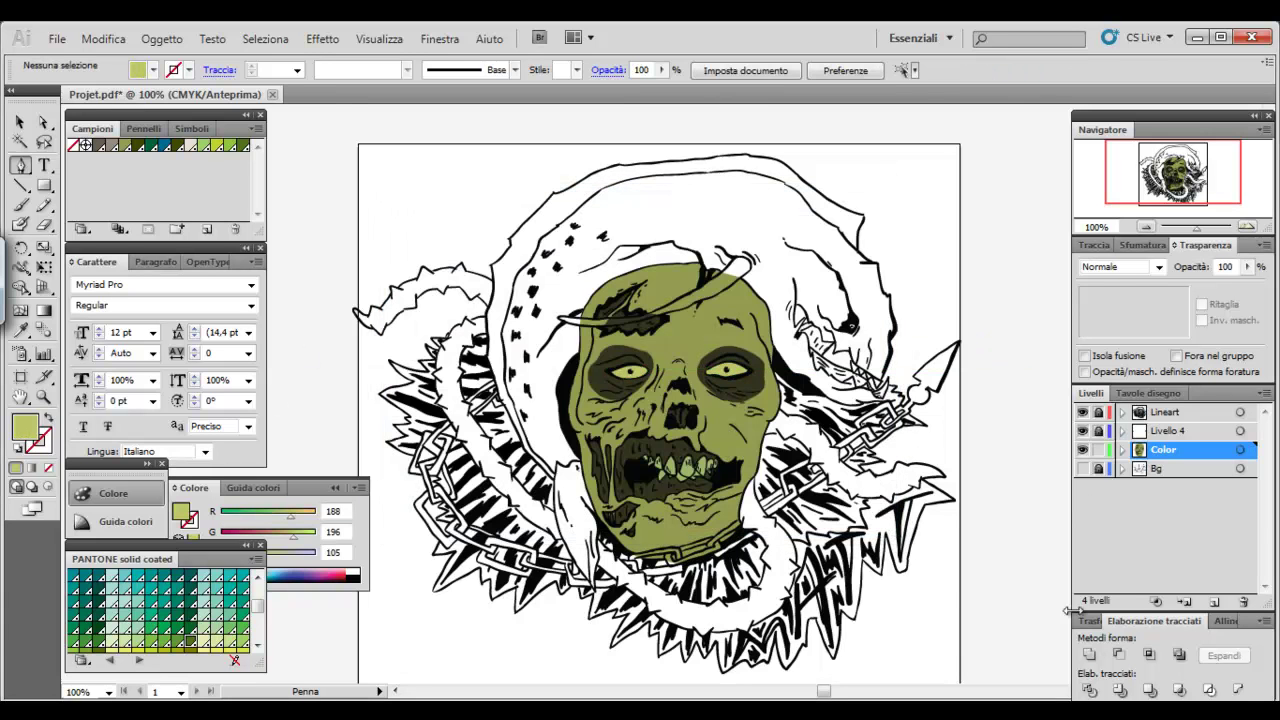
mouse_move(850, 487)
left_mouse_down()
mouse_move(800, 307)
mouse_move(876, 297)
left_mouse_up()
left_click(1245, 227)
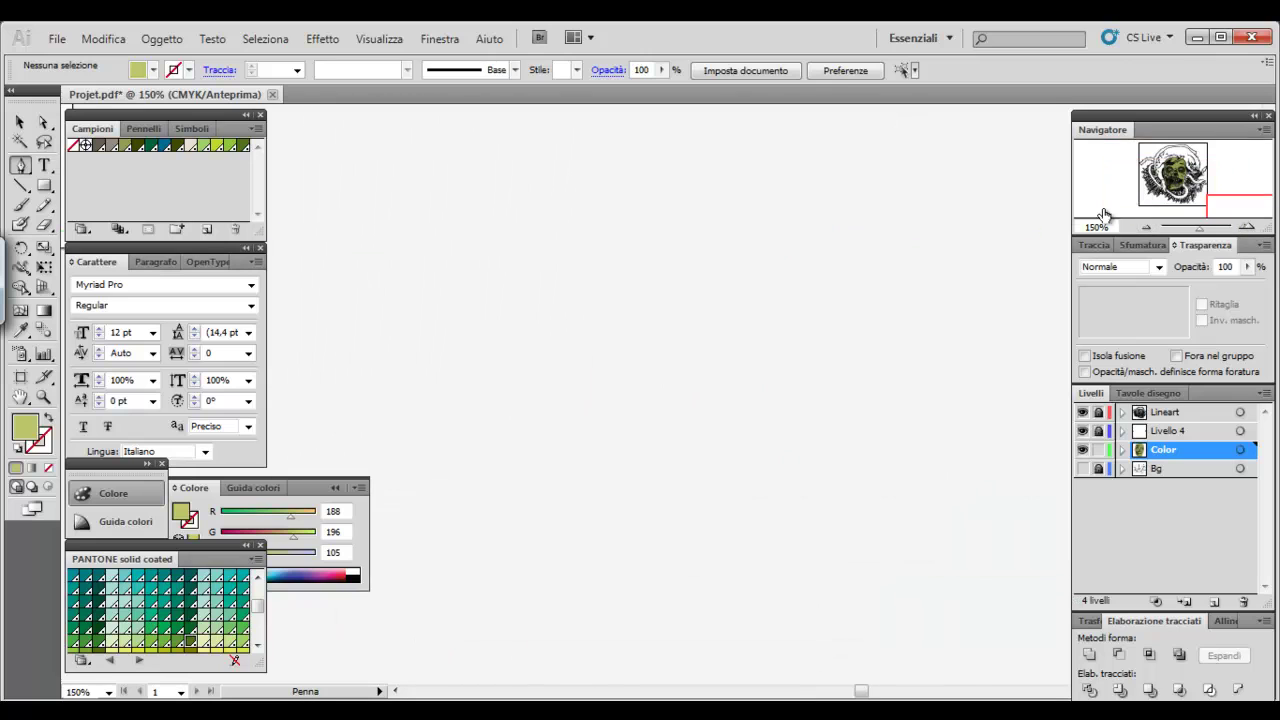
left_click_drag(630, 405, 628, 337)
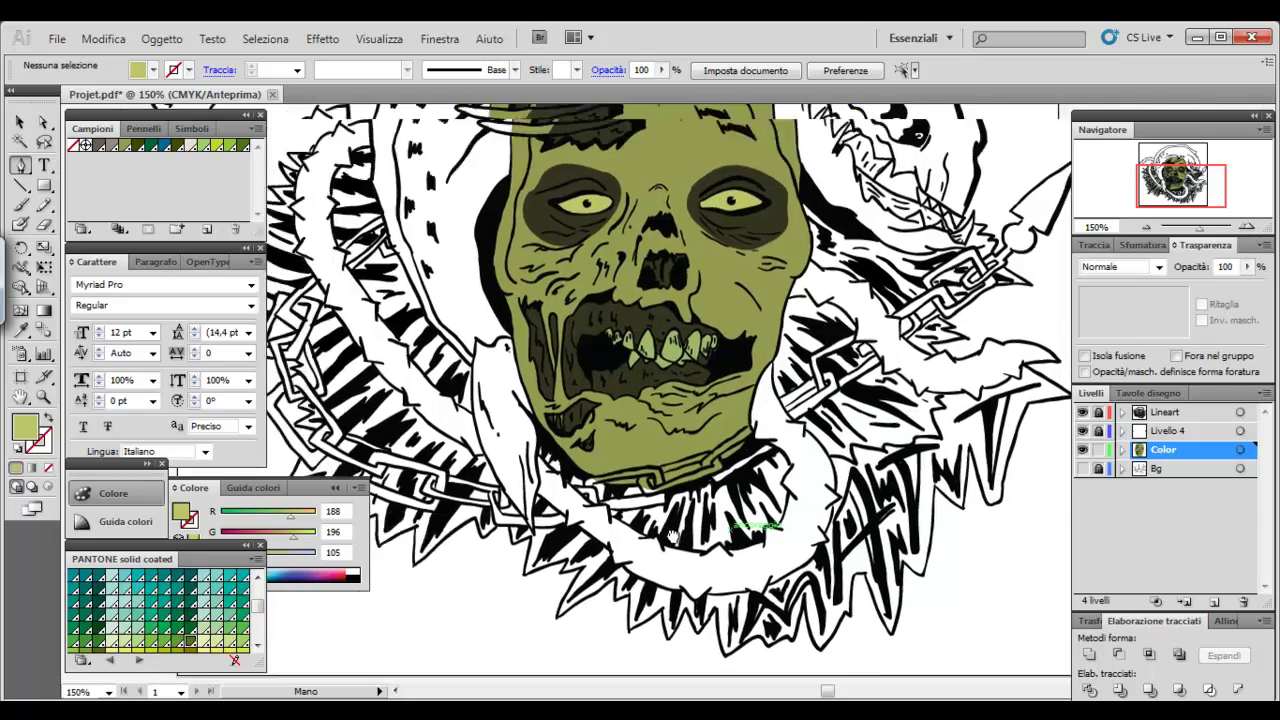
left_click_drag(653, 495, 530, 455)
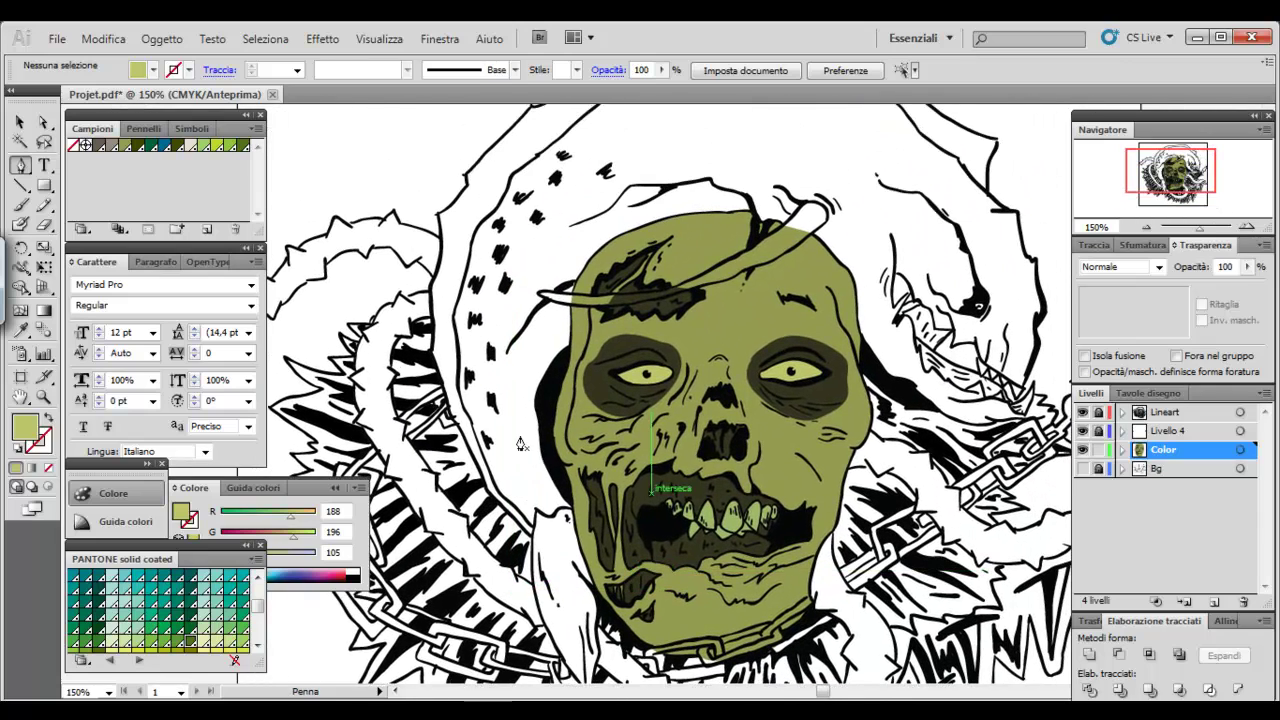
left_click_drag(877, 405, 837, 339)
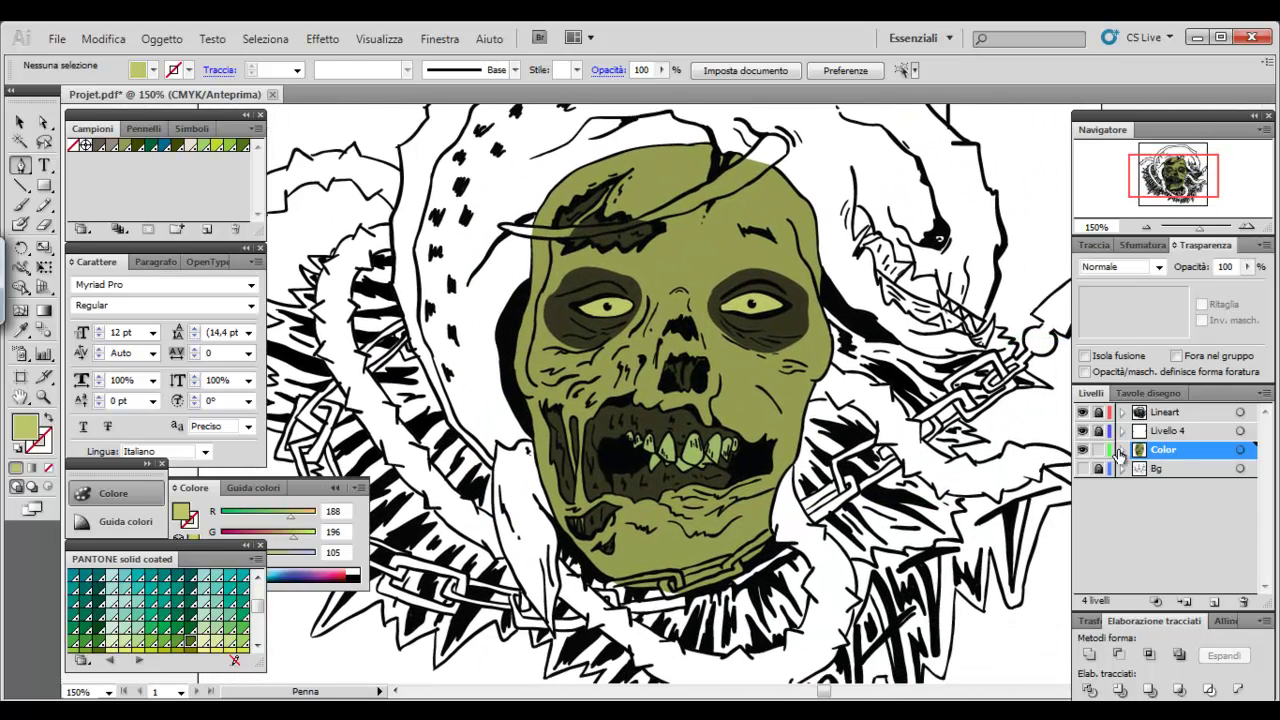
Add a layer named Color 1 directly above Bg and zoom the view to 200%
left_click(1162, 468)
left_click(1212, 601)
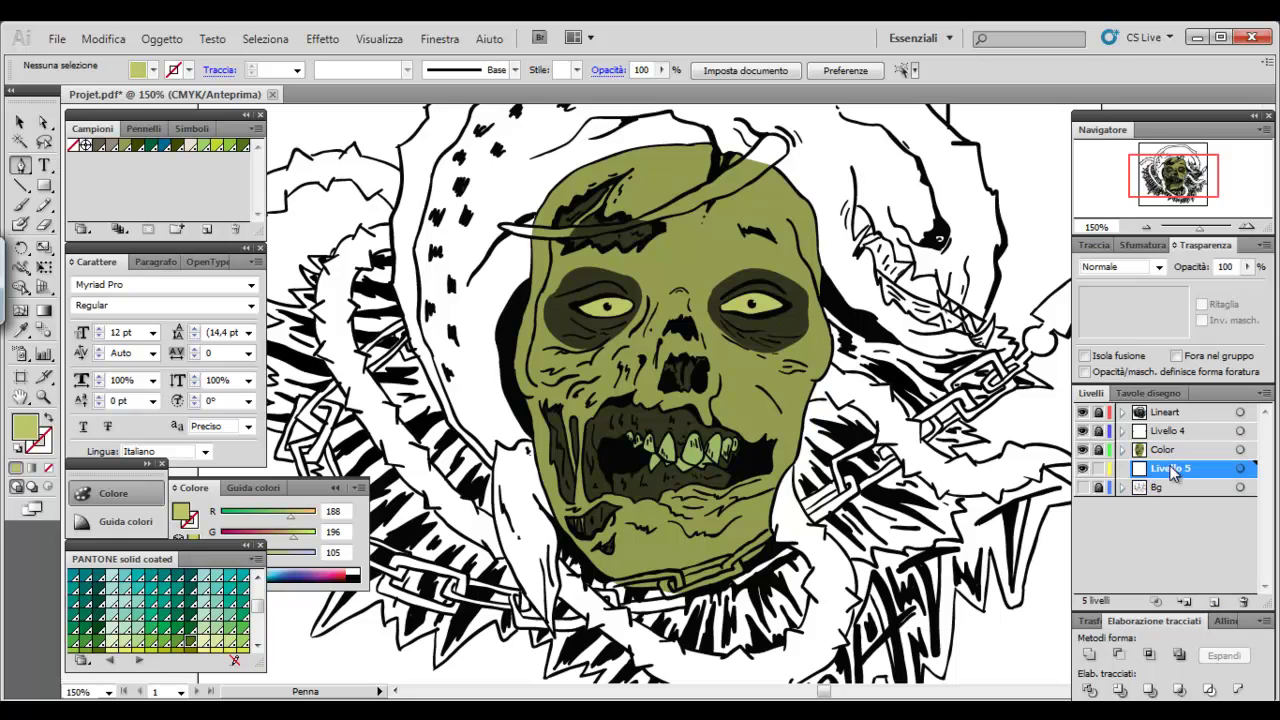
double_click(1160, 474)
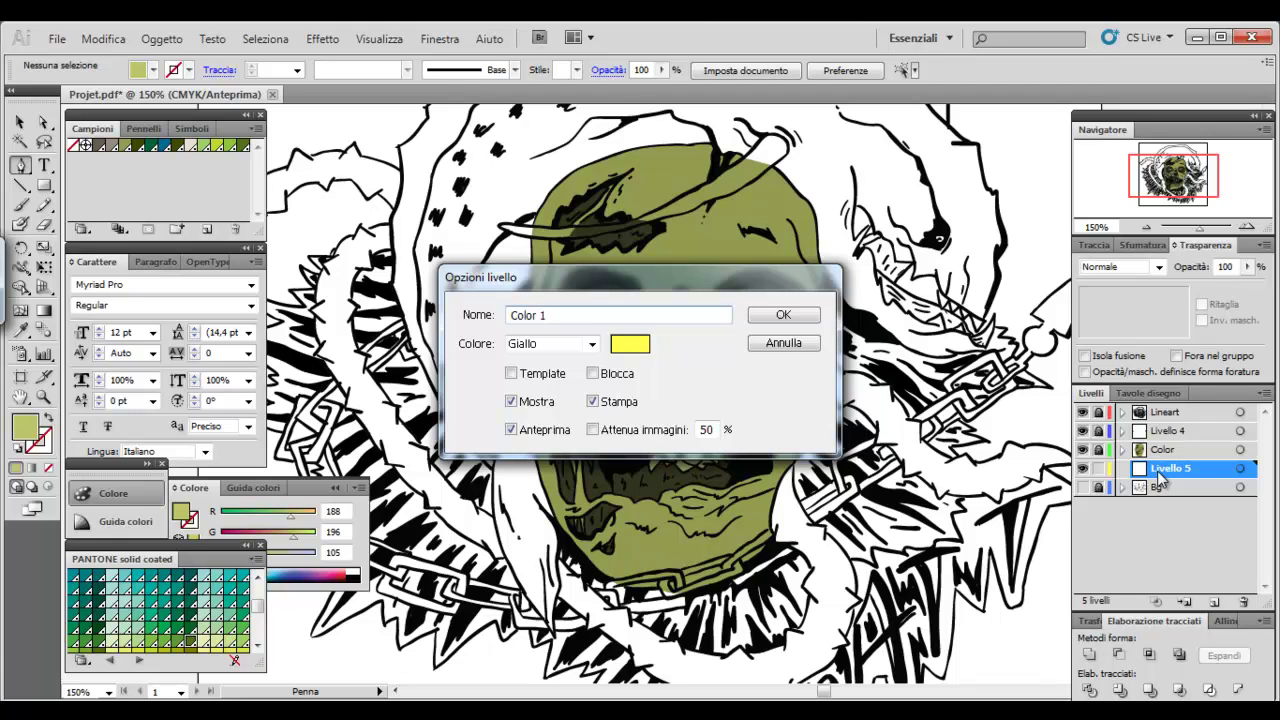
key("Return")
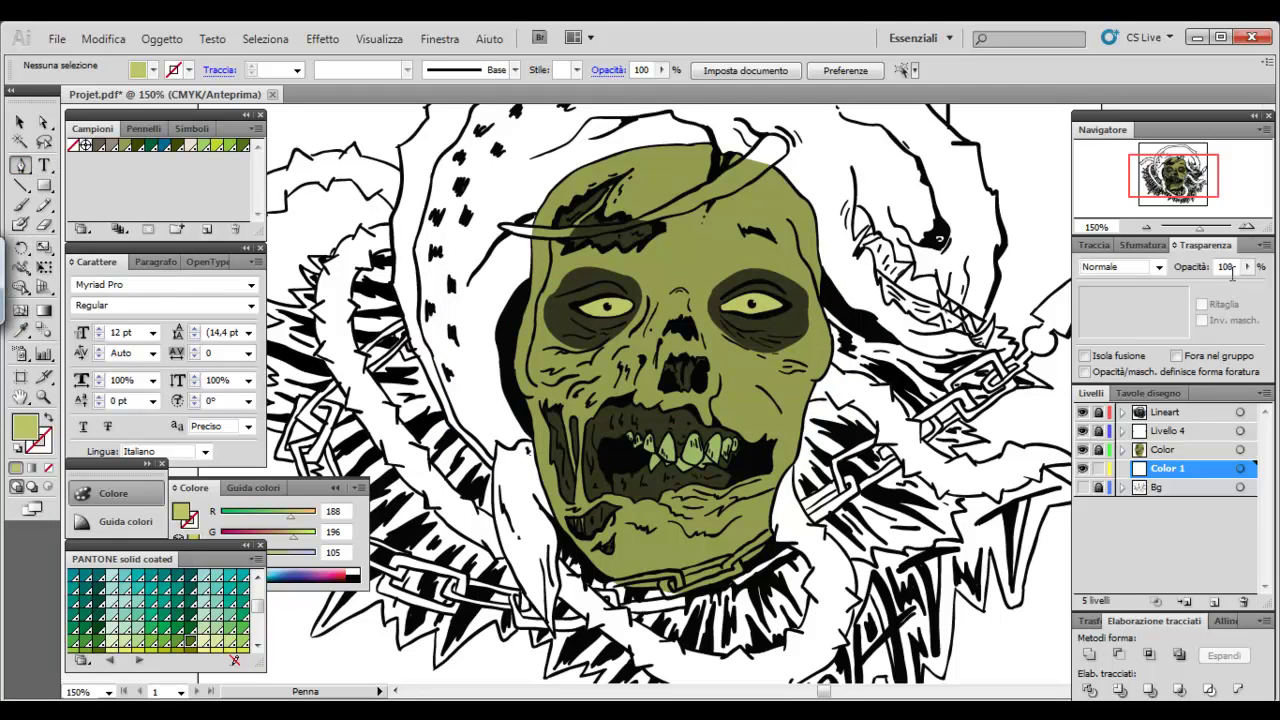
left_click(1247, 228)
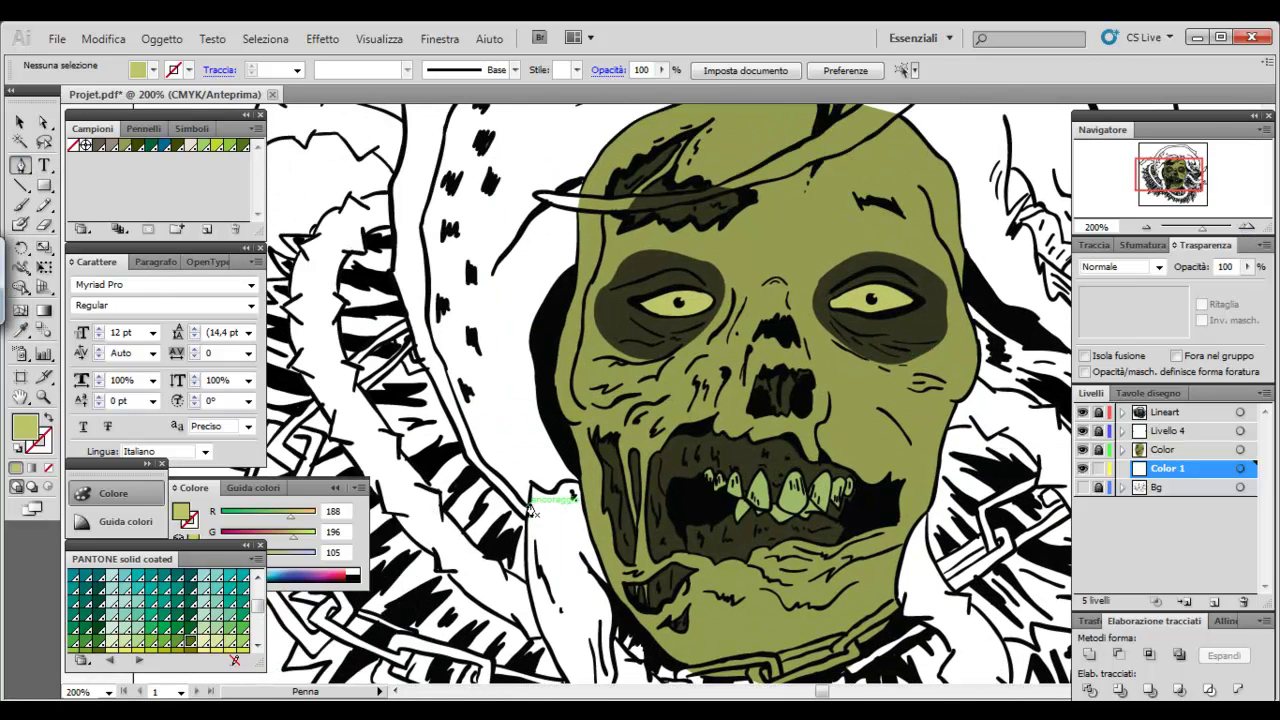
Trace the hood's left edge and top with curved Pen anchors
left_click(527, 504)
left_click_drag(455, 398, 446, 374)
mouse_move(428, 262)
left_mouse_down()
mouse_move(478, 247)
mouse_move(478, 352)
left_mouse_up()
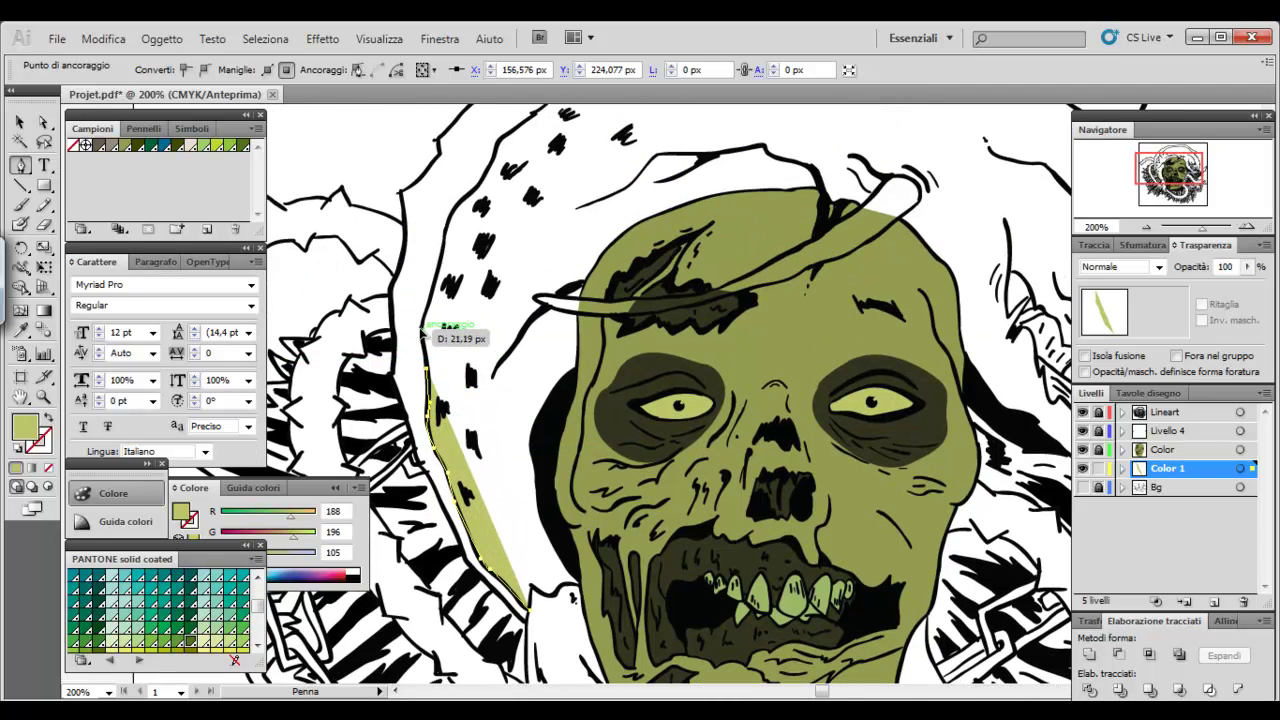
left_click(442, 244)
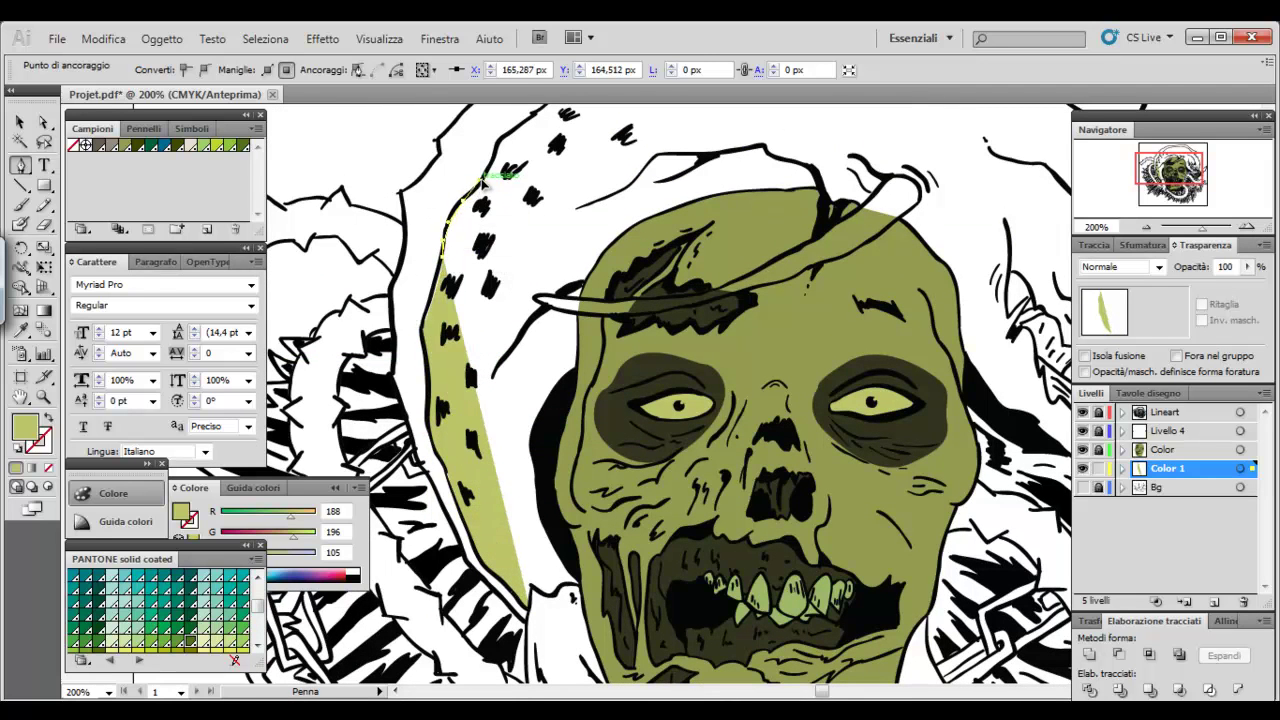
left_click(485, 180)
left_click_drag(514, 143, 430, 302)
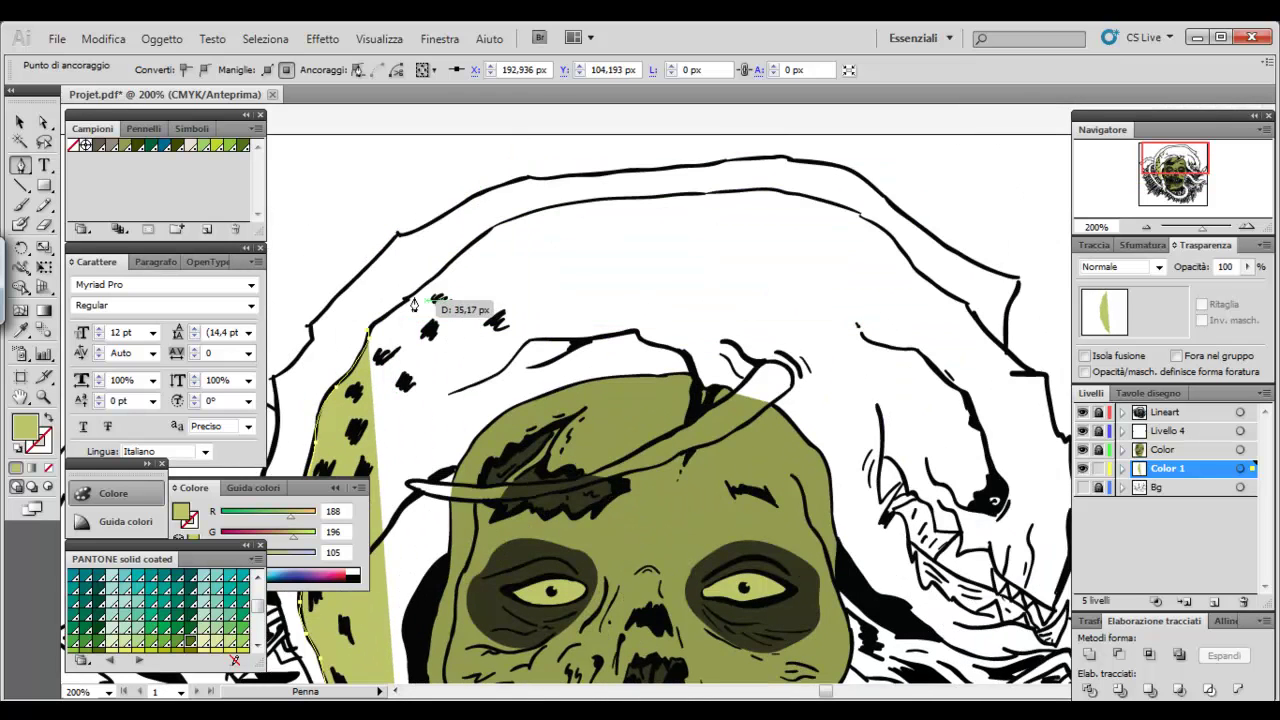
left_click_drag(490, 228, 645, 197)
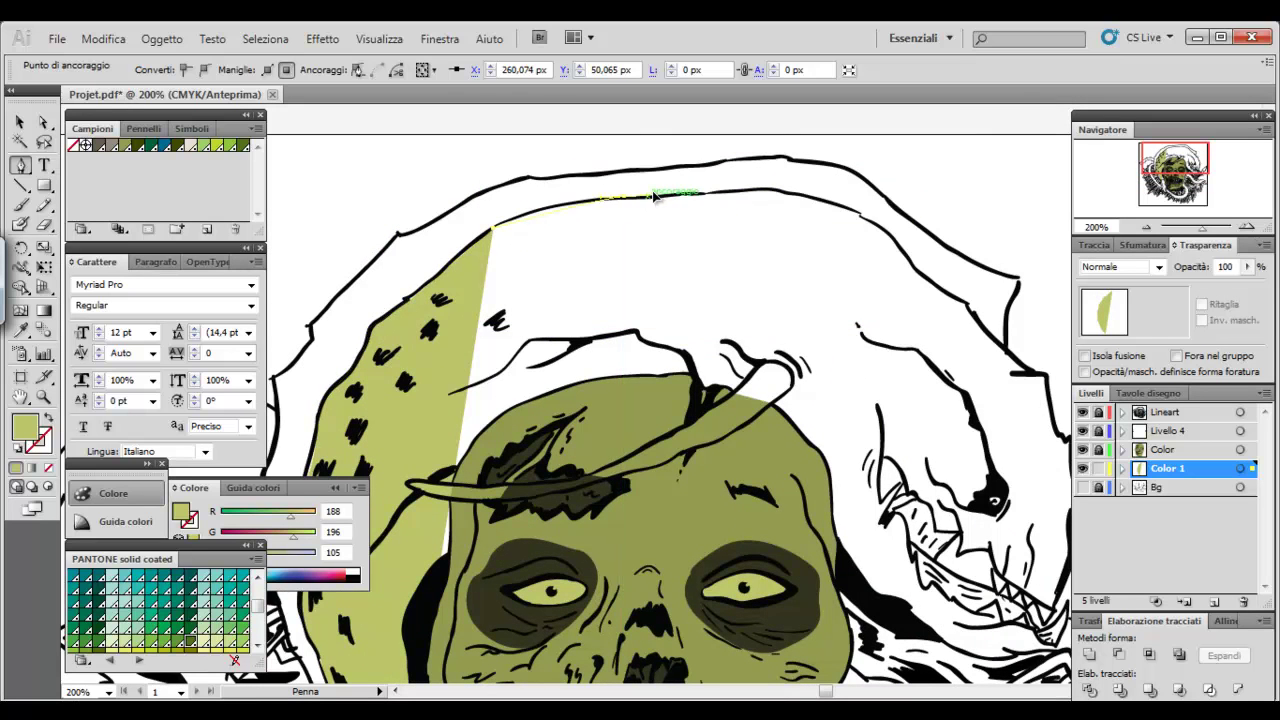
left_click(762, 188)
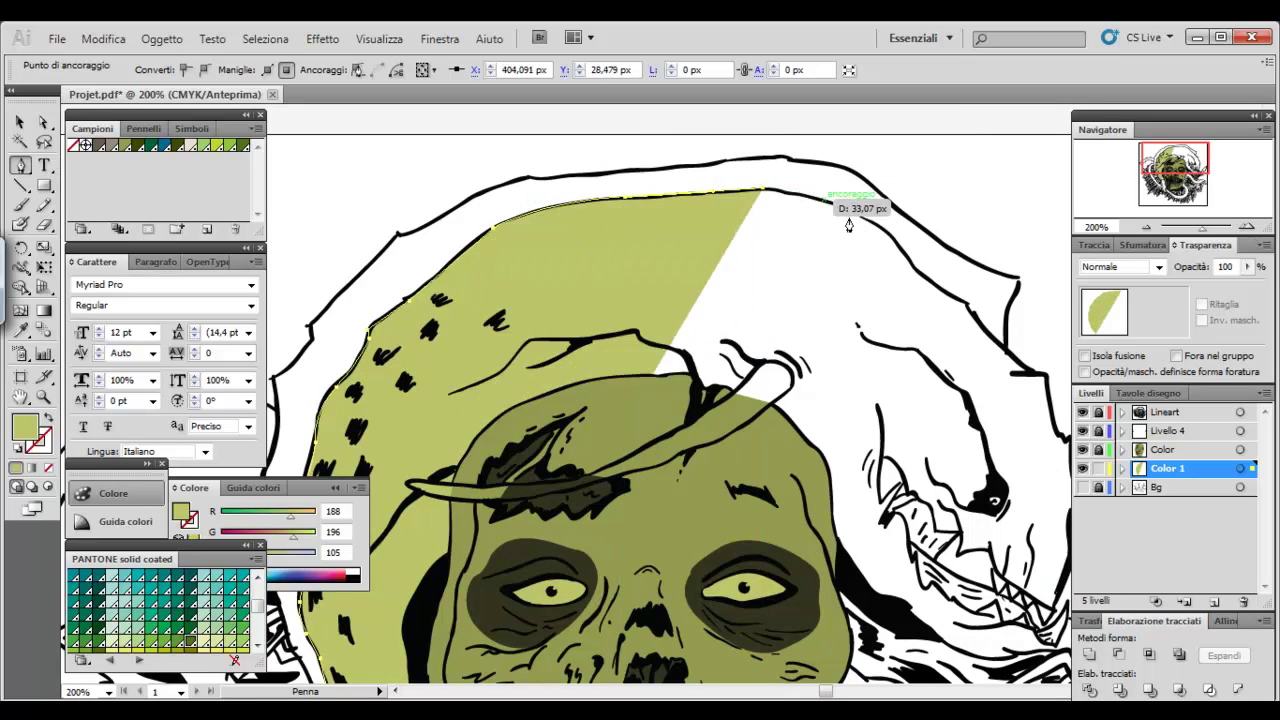
left_click_drag(885, 238, 908, 252)
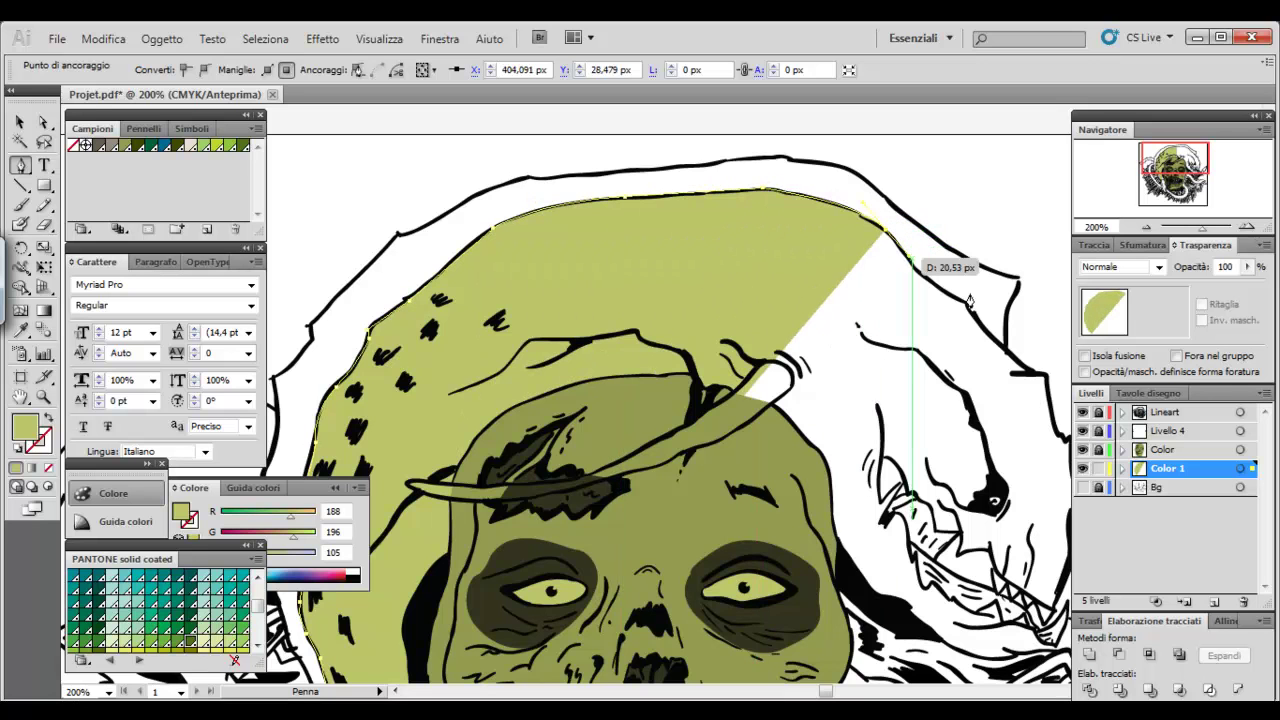
left_click(966, 304)
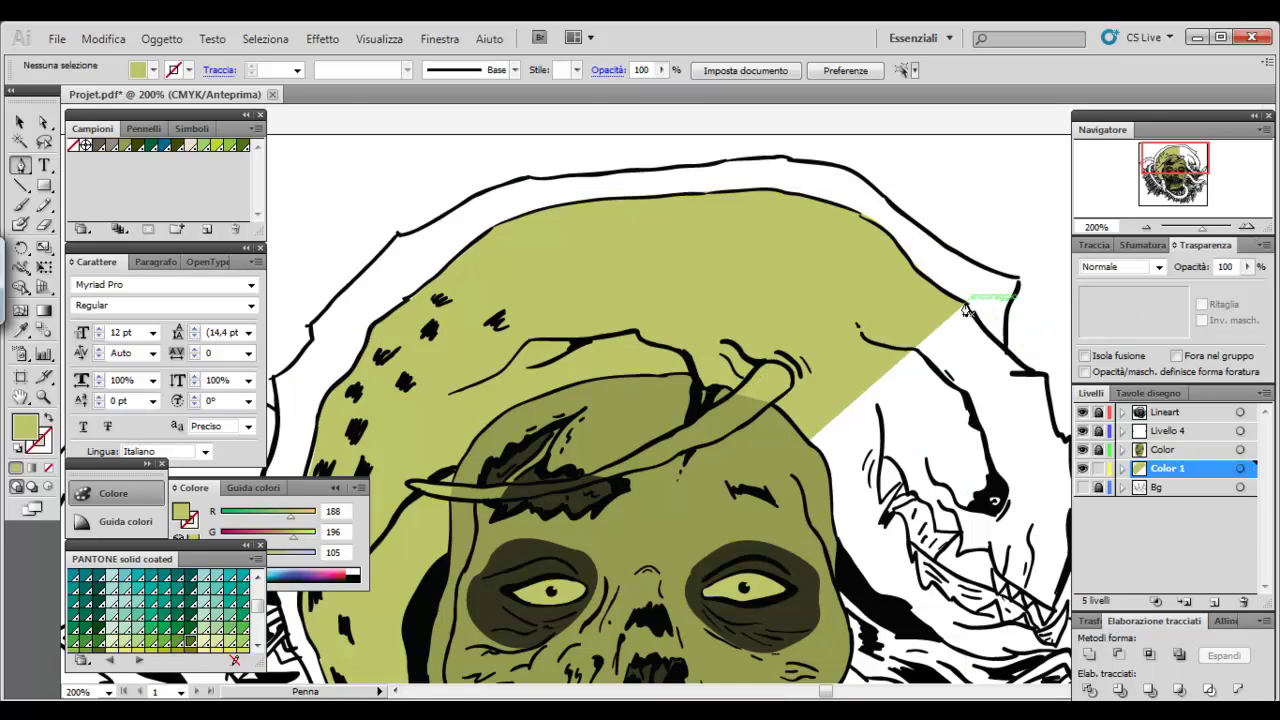
Continue the hood path down the right side to beneath the jaw, then deselect it
left_click_drag(1050, 403, 835, 333)
left_click(830, 306)
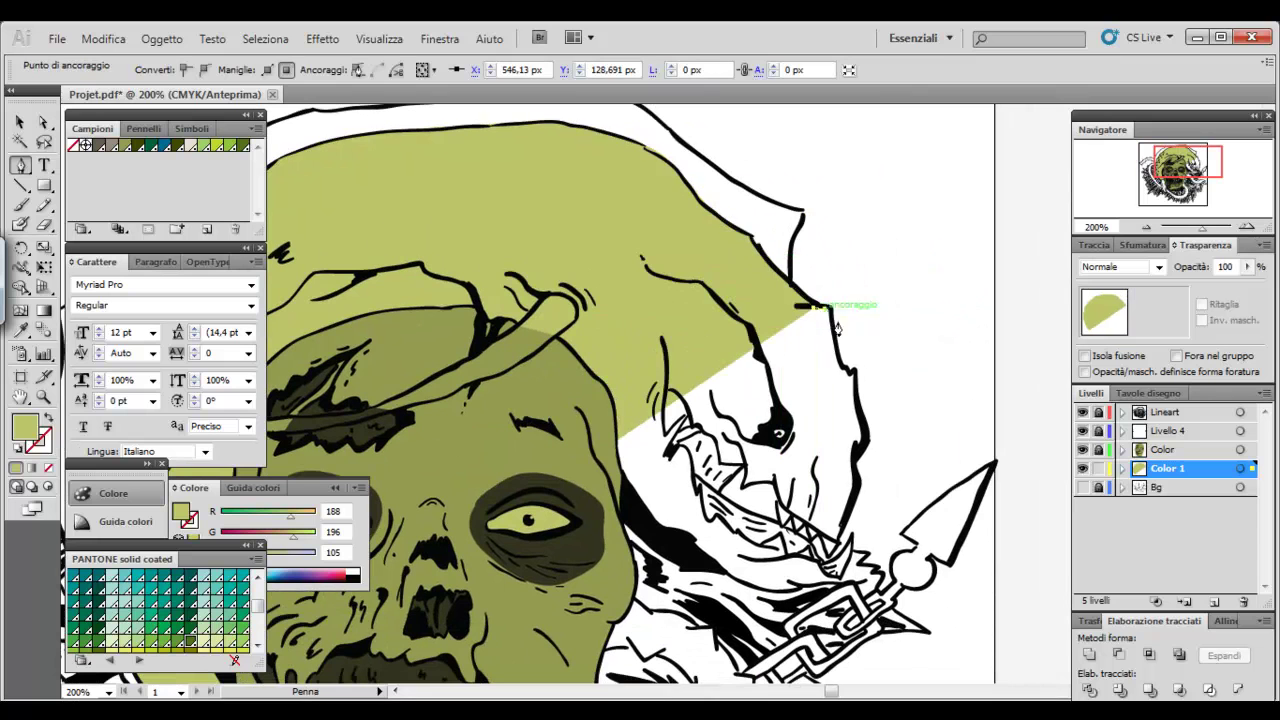
left_click(848, 368)
left_click(866, 440)
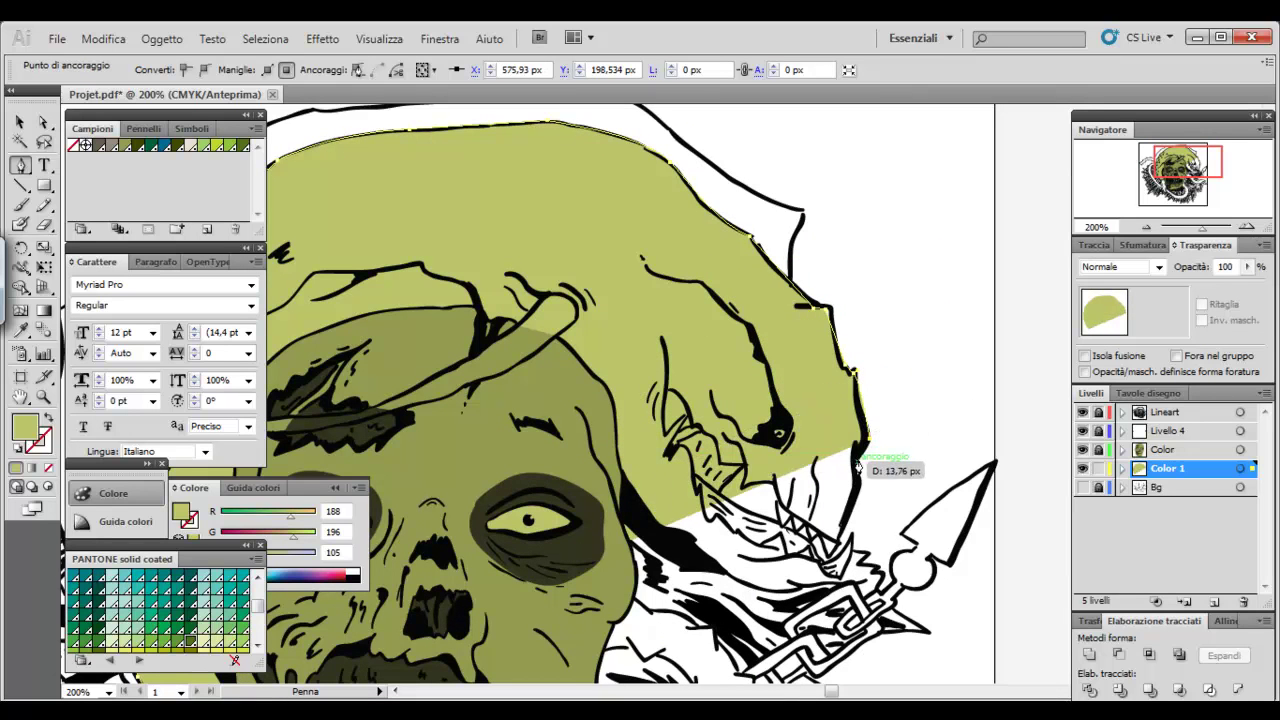
left_click(858, 472)
mouse_move(845, 516)
left_mouse_down()
mouse_move(838, 545)
mouse_move(745, 488)
mouse_move(746, 512)
mouse_move(792, 532)
left_mouse_up()
scroll(803, 515, "down", 2)
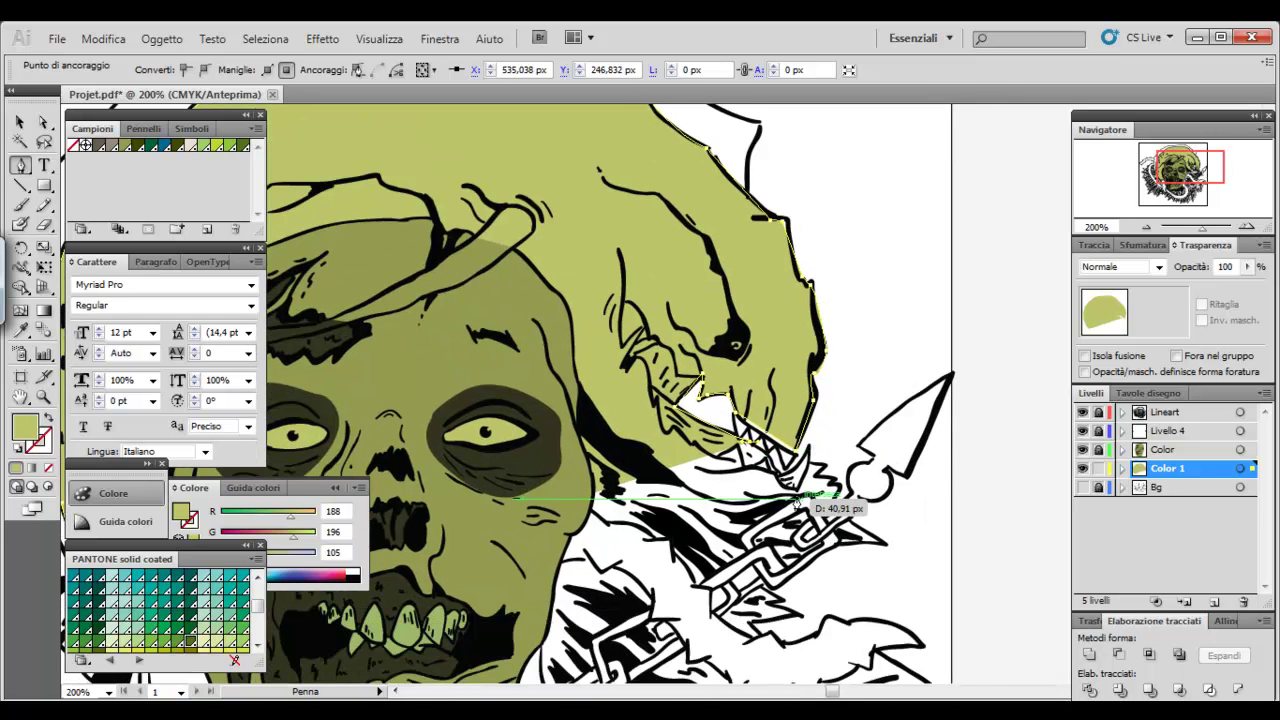
mouse_move(779, 480)
left_mouse_down()
mouse_move(752, 504)
mouse_move(600, 430)
left_mouse_up()
left_click_drag(498, 485, 903, 372)
left_click_drag(632, 468, 560, 525)
left_click(606, 498)
key("ctrl+shift+a")
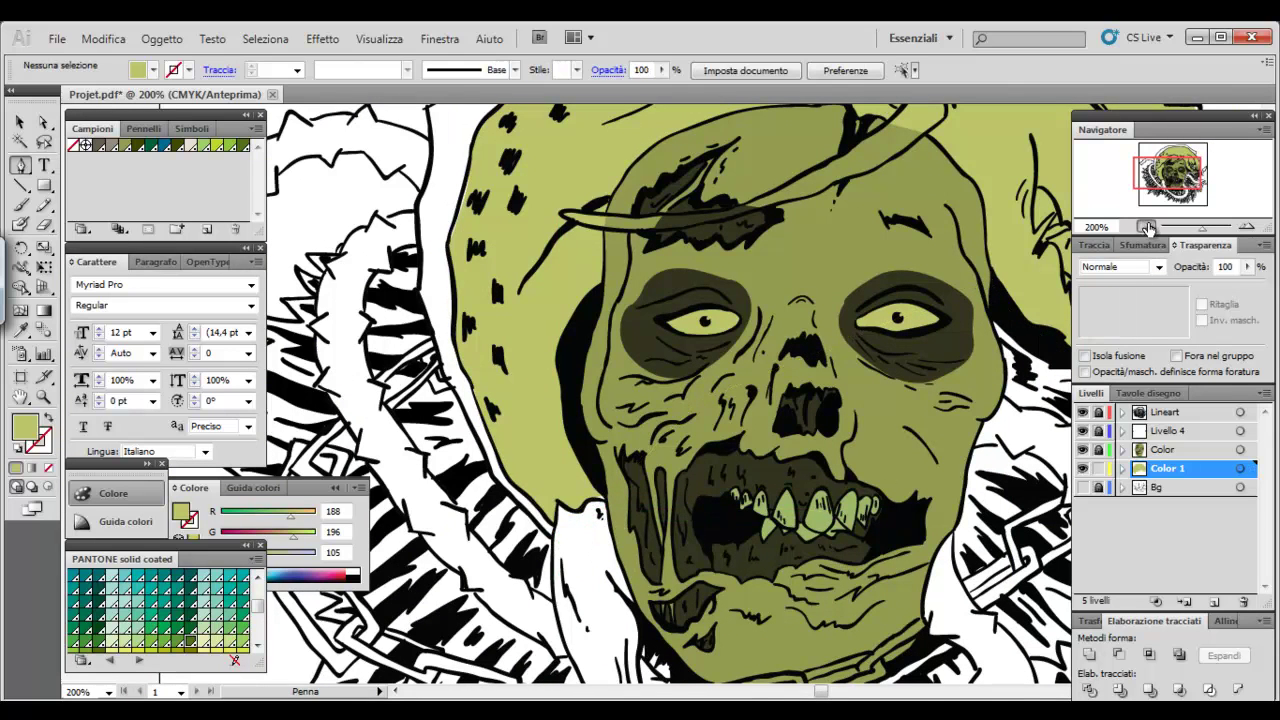
Zoom out to see the whole artboard and select the hood fill shape
left_click(1152, 229)
left_click(1177, 175)
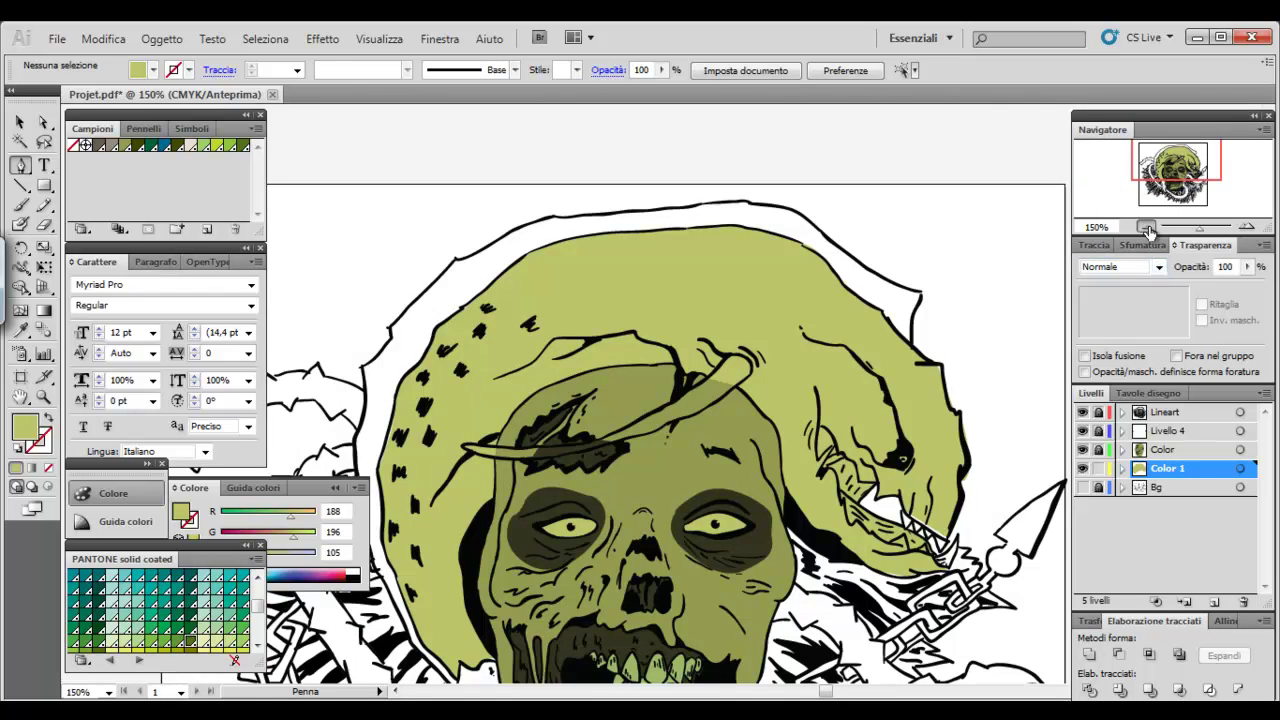
left_click(1147, 228)
left_click_drag(842, 465, 888, 325)
left_click_drag(806, 324, 786, 412)
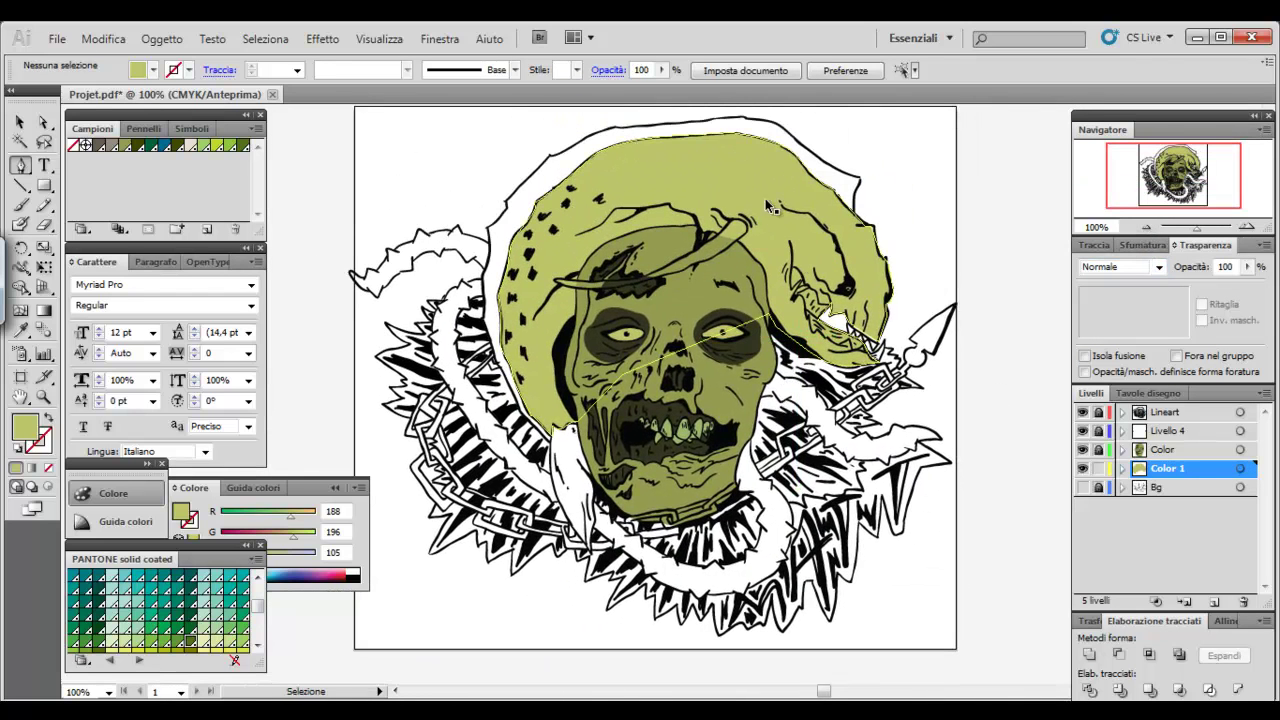
left_click(770, 195, "ctrl")
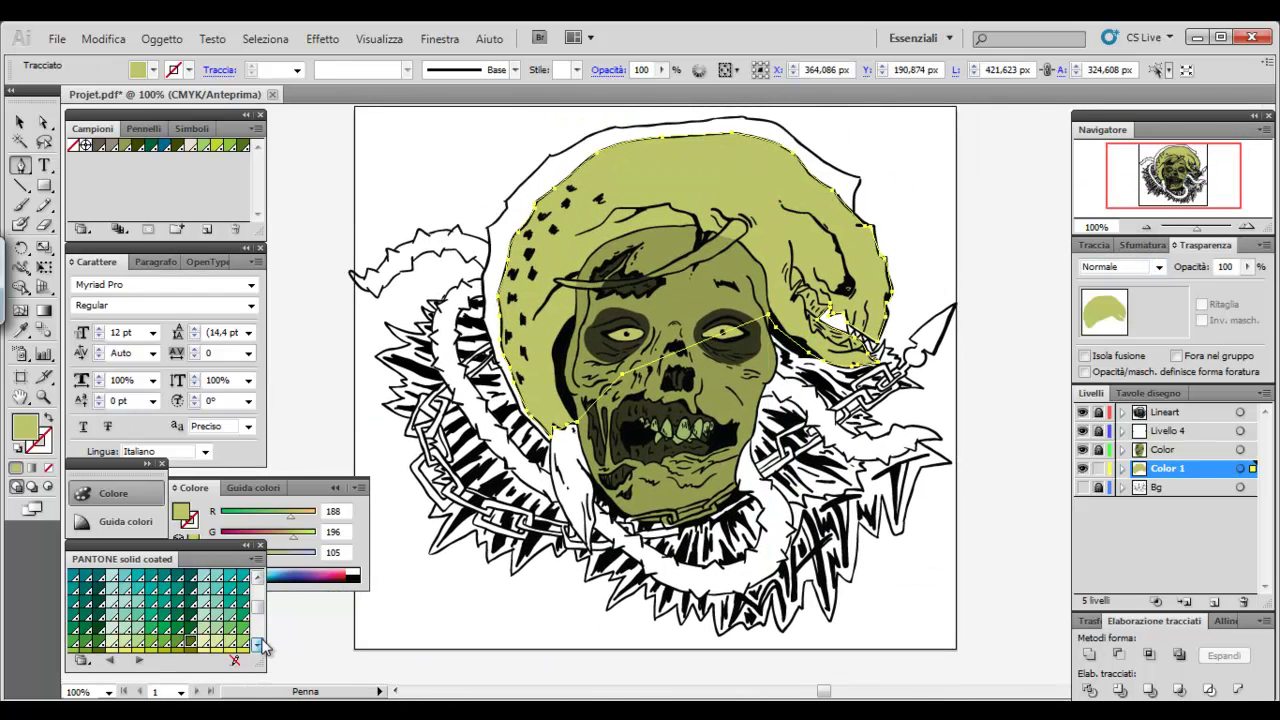
Browse the PANTONE solid coated swatch library and try an orange fill on the hood
scroll(262, 645, "down", 3)
scroll(260, 638, "down", 3)
scroll(259, 632, "down", 3)
scroll(259, 622, "down", 3)
scroll(260, 618, "up", 3)
scroll(263, 610, "up", 3)
left_click(258, 578)
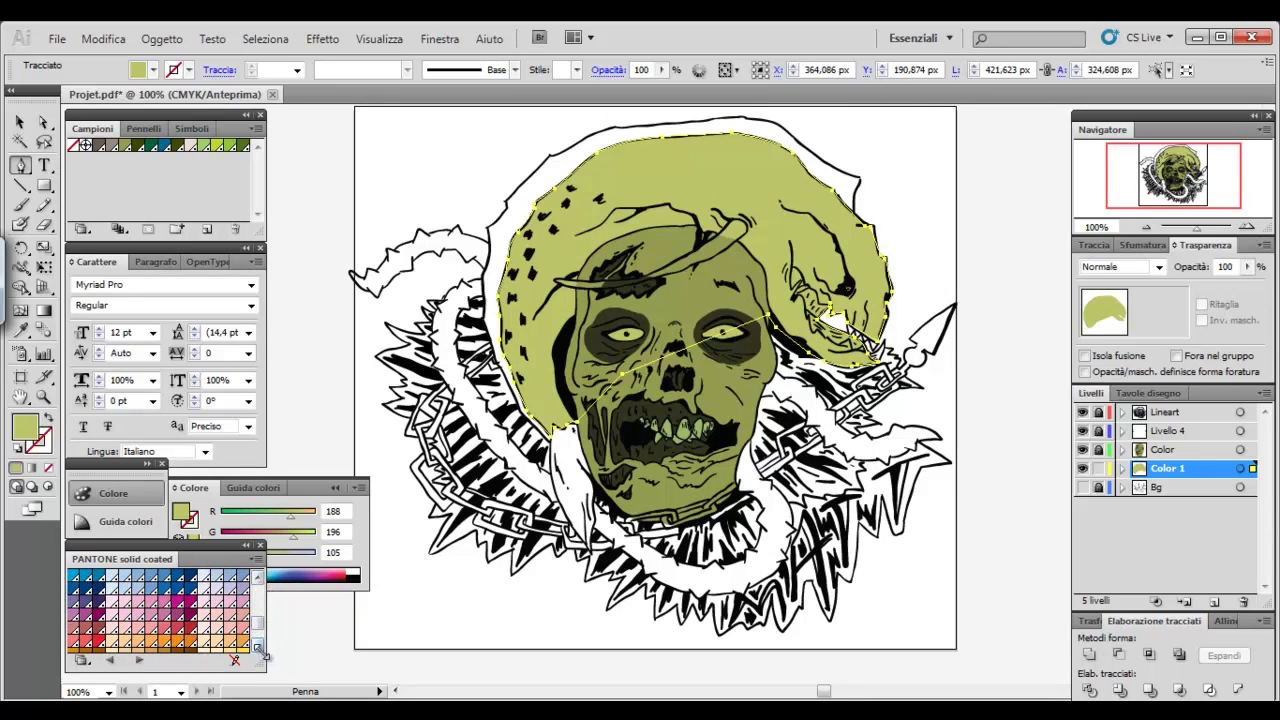
scroll(258, 645, "down", 2)
scroll(258, 645, "down", 2)
scroll(255, 640, "down", 2)
scroll(200, 610, "down", 2)
scroll(180, 600, "down", 2)
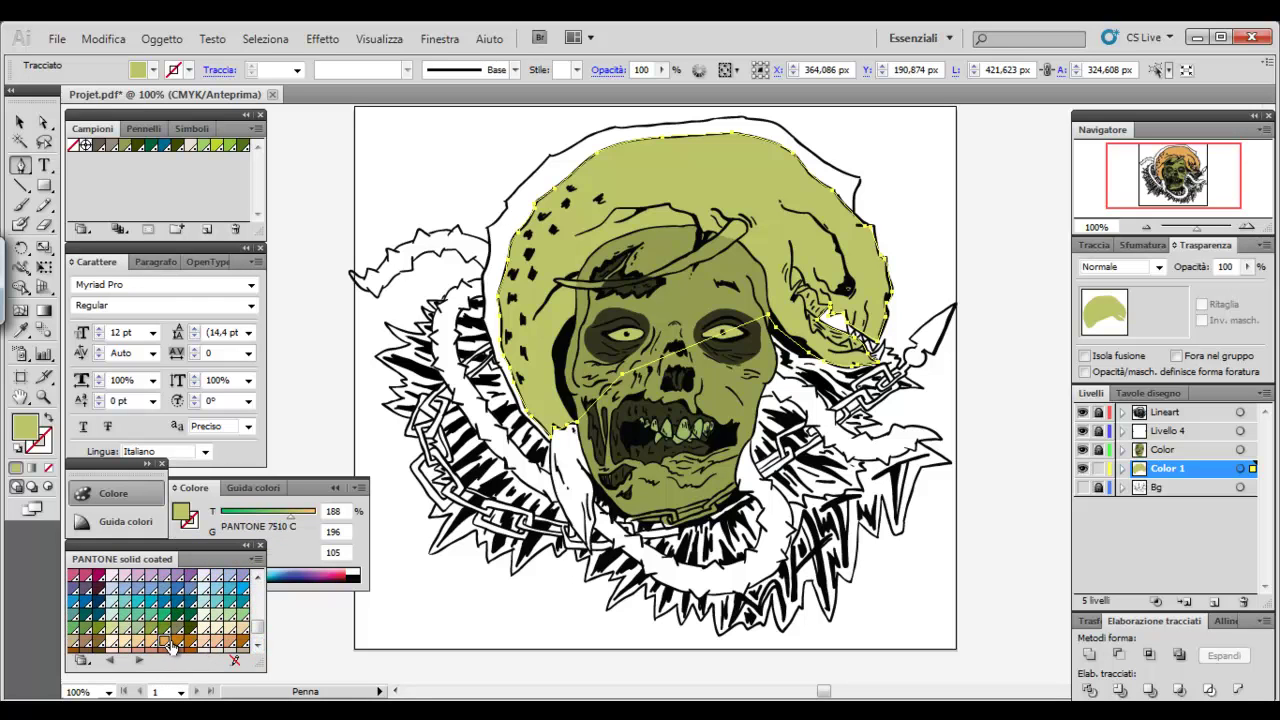
left_click(181, 643)
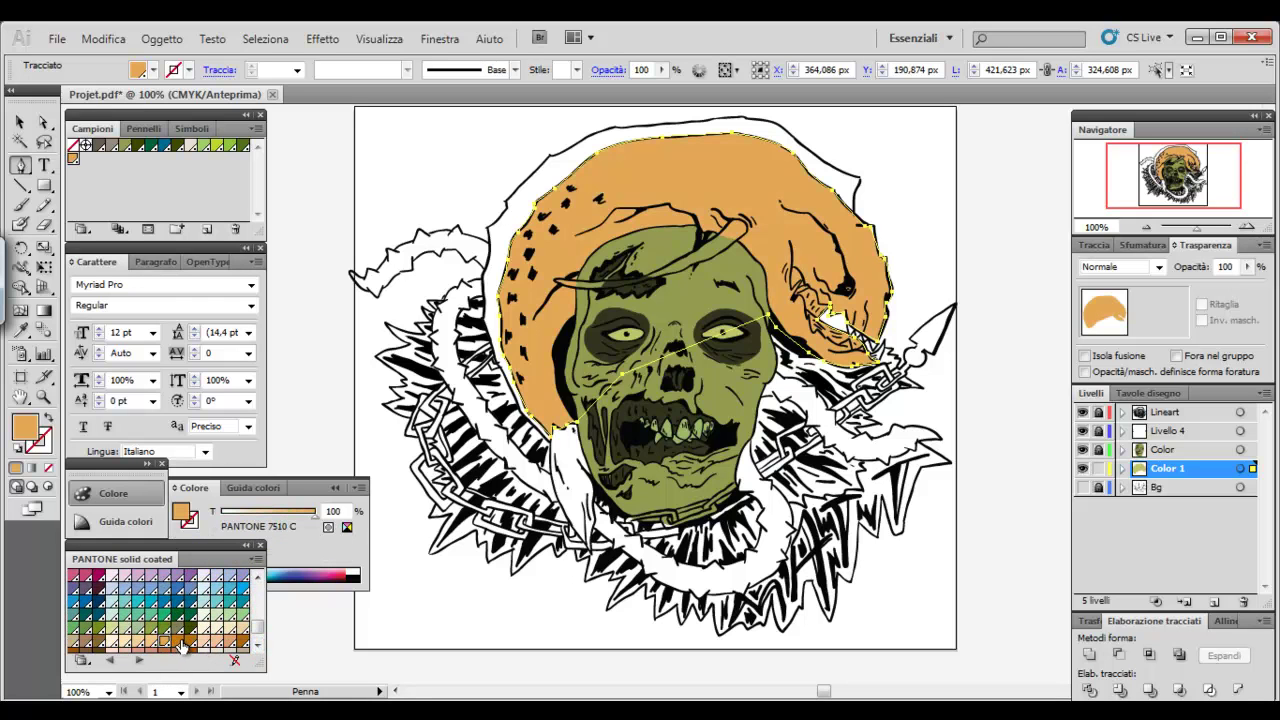
Change the hood fill to olive PANTONE 450 C and deselect it
left_click(257, 579)
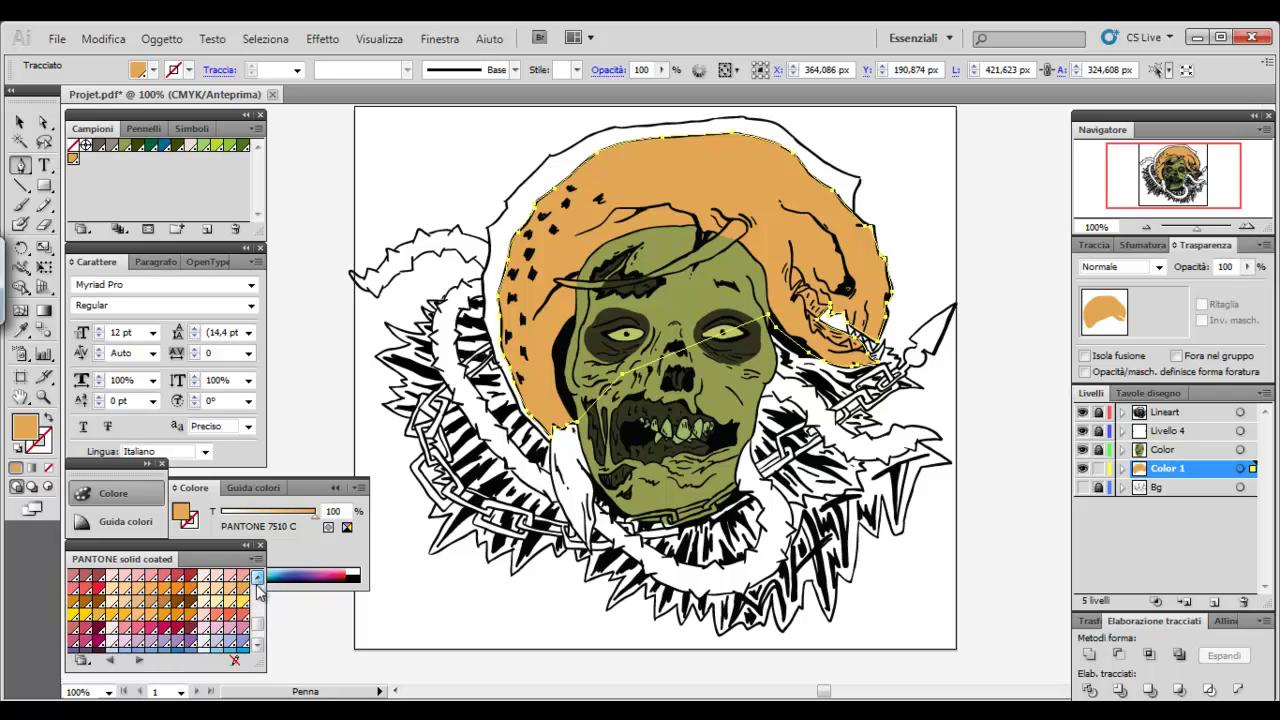
left_click(257, 620)
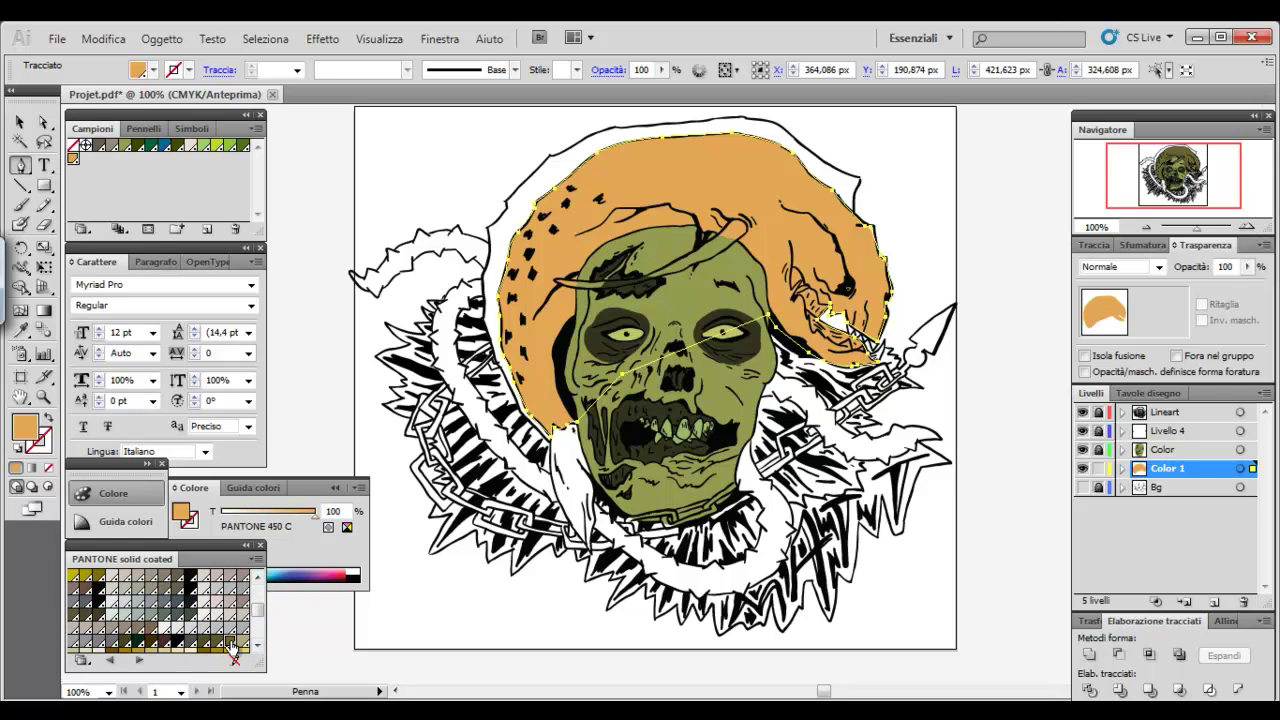
left_click(231, 645)
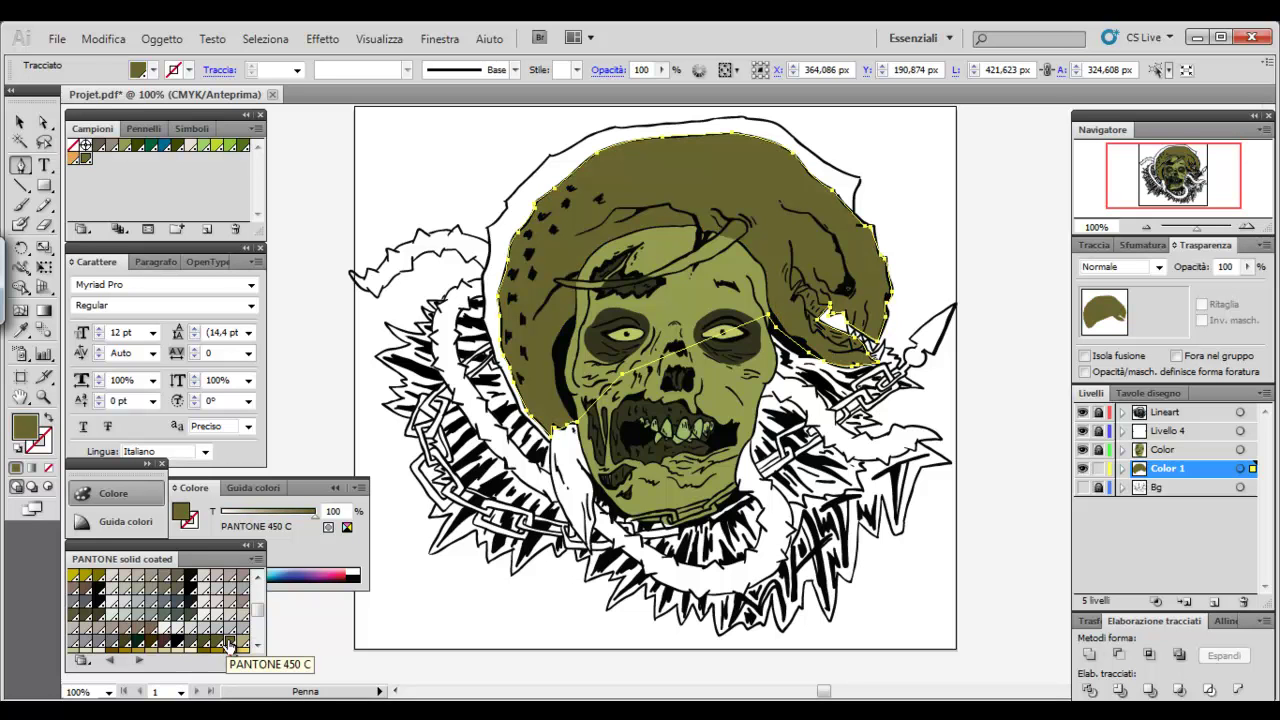
key("ctrl+shift+a")
Zoom in on the hood's lower corner by the white strip and select the hood path
left_click_drag(560, 374, 566, 277)
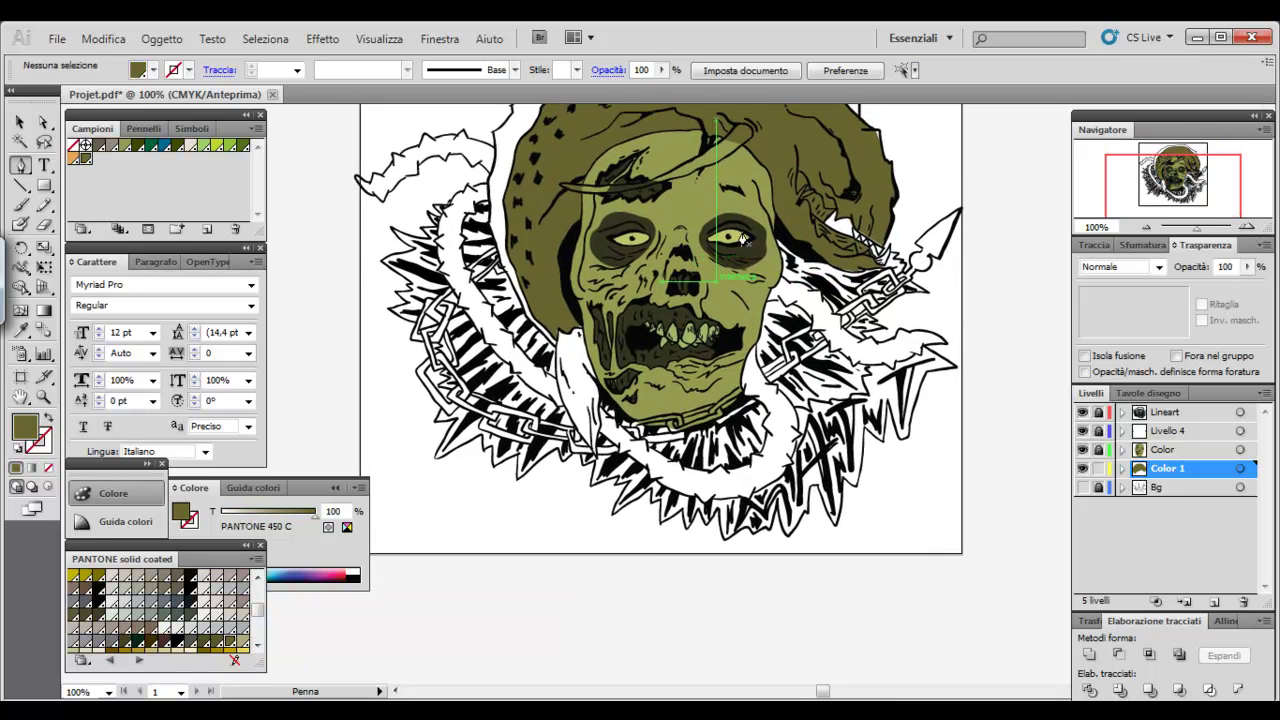
left_click(1246, 230)
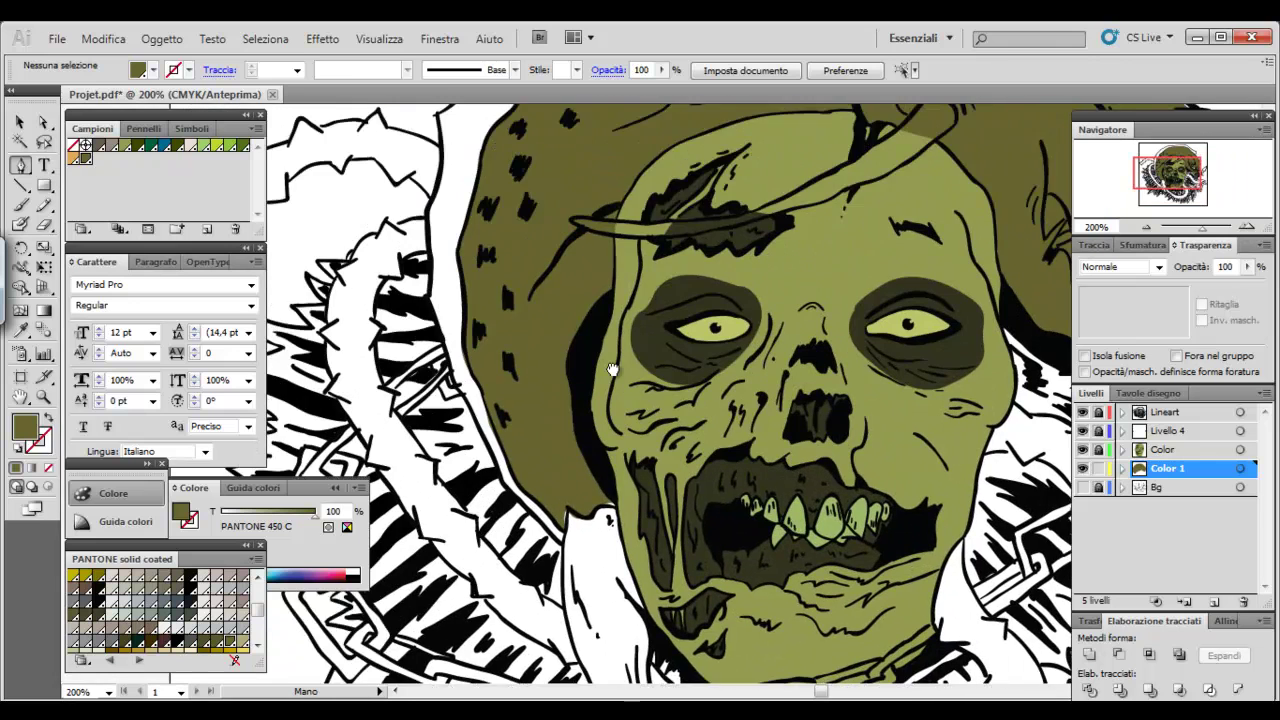
left_click_drag(357, 292, 537, 382)
left_click(537, 382)
left_click(1246, 227)
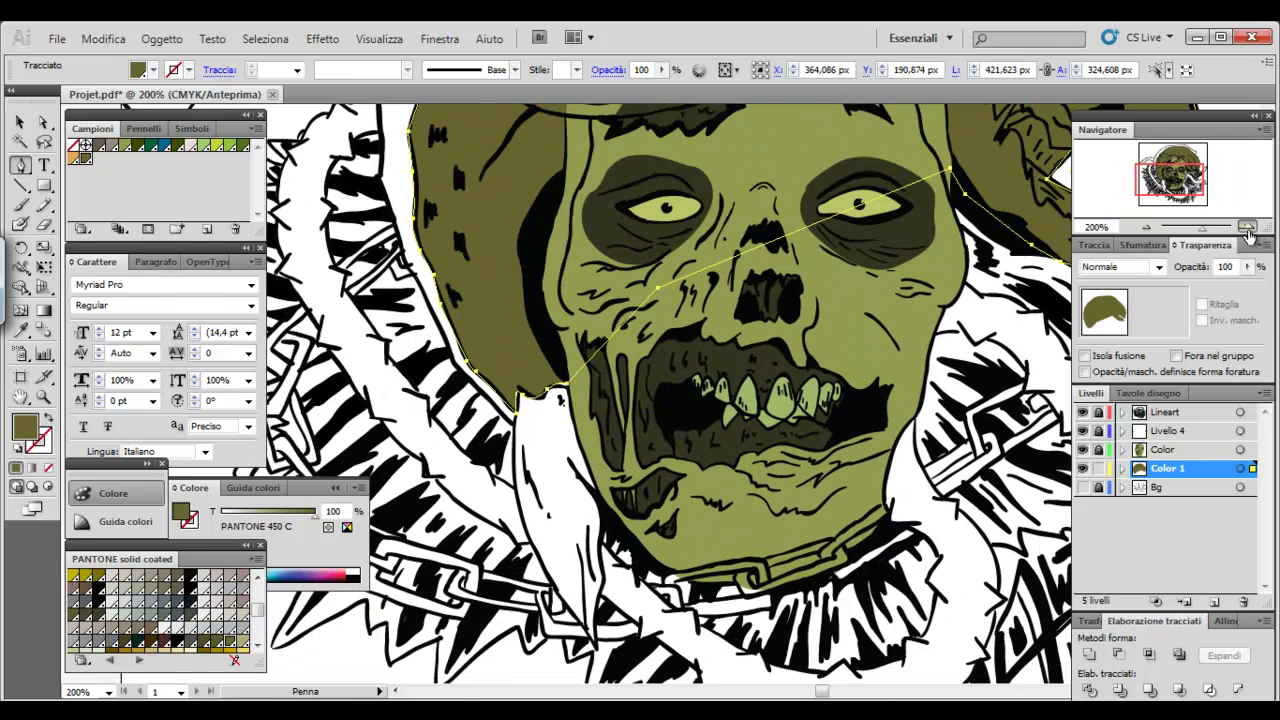
left_click(1246, 227)
left_click(1246, 227)
left_click_drag(631, 329, 781, 230)
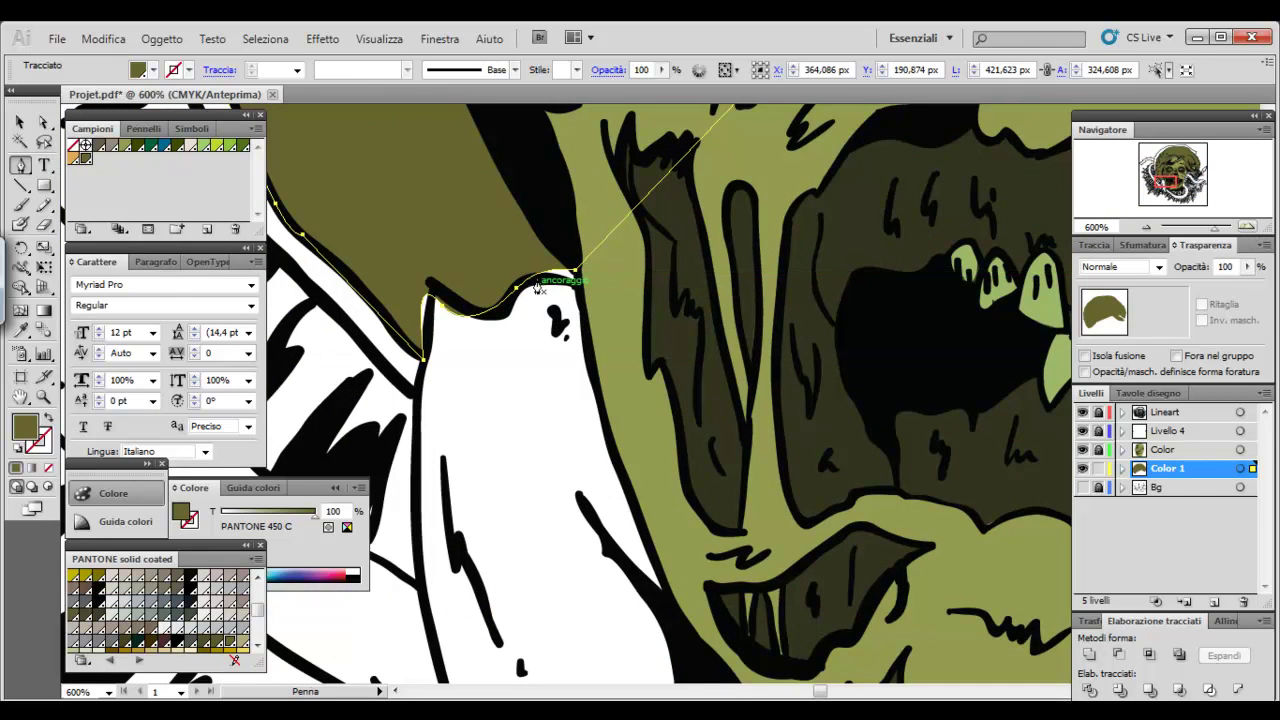
Close the hood path snugly at that corner and zoom out to 300%
left_click(578, 278)
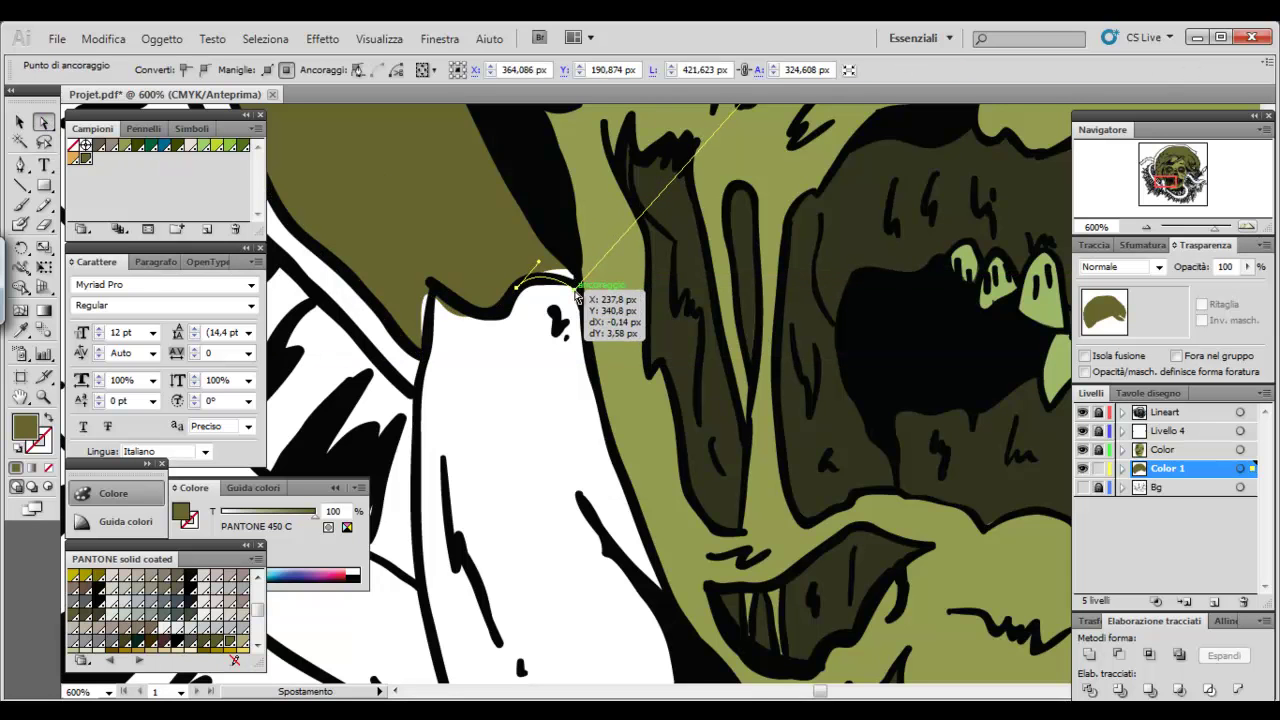
left_click(430, 282)
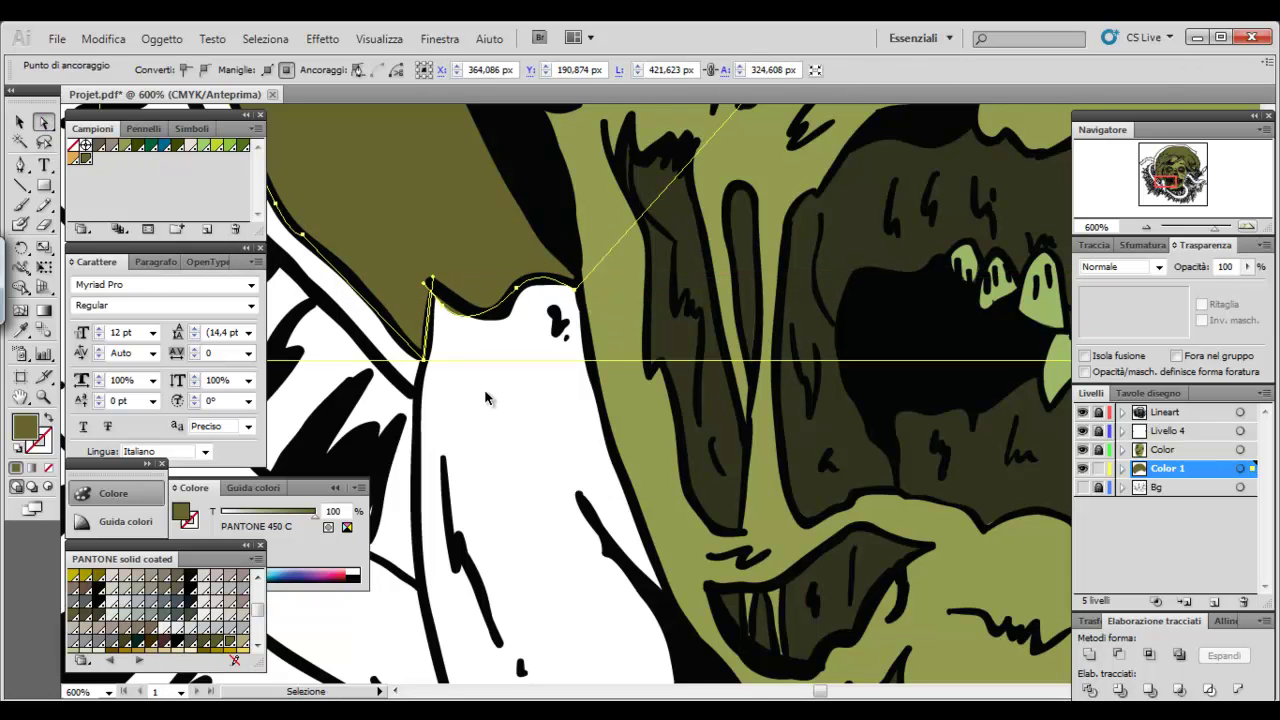
scroll(594, 371, "down", 5)
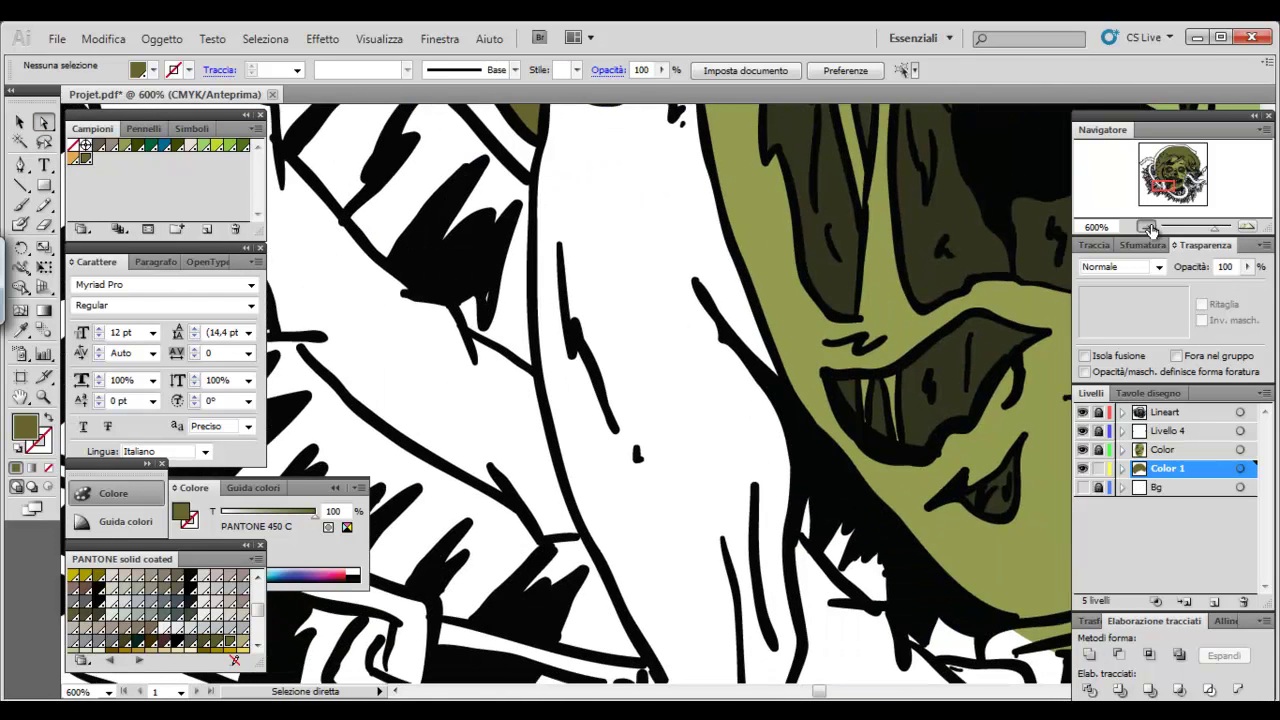
left_click(1147, 228)
left_click(1147, 228)
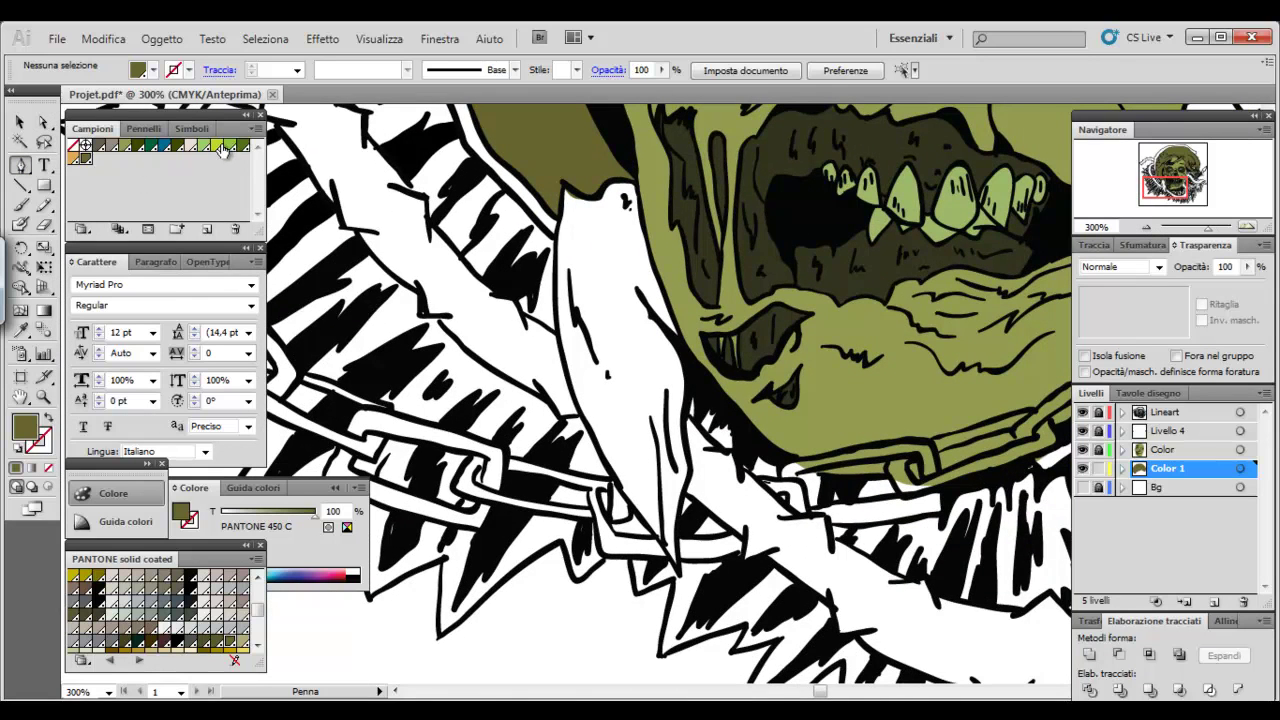
Try a yellow swatch on the hood, revert it, and set the fill to PANTONE 3985 C
left_click(535, 163, "ctrl")
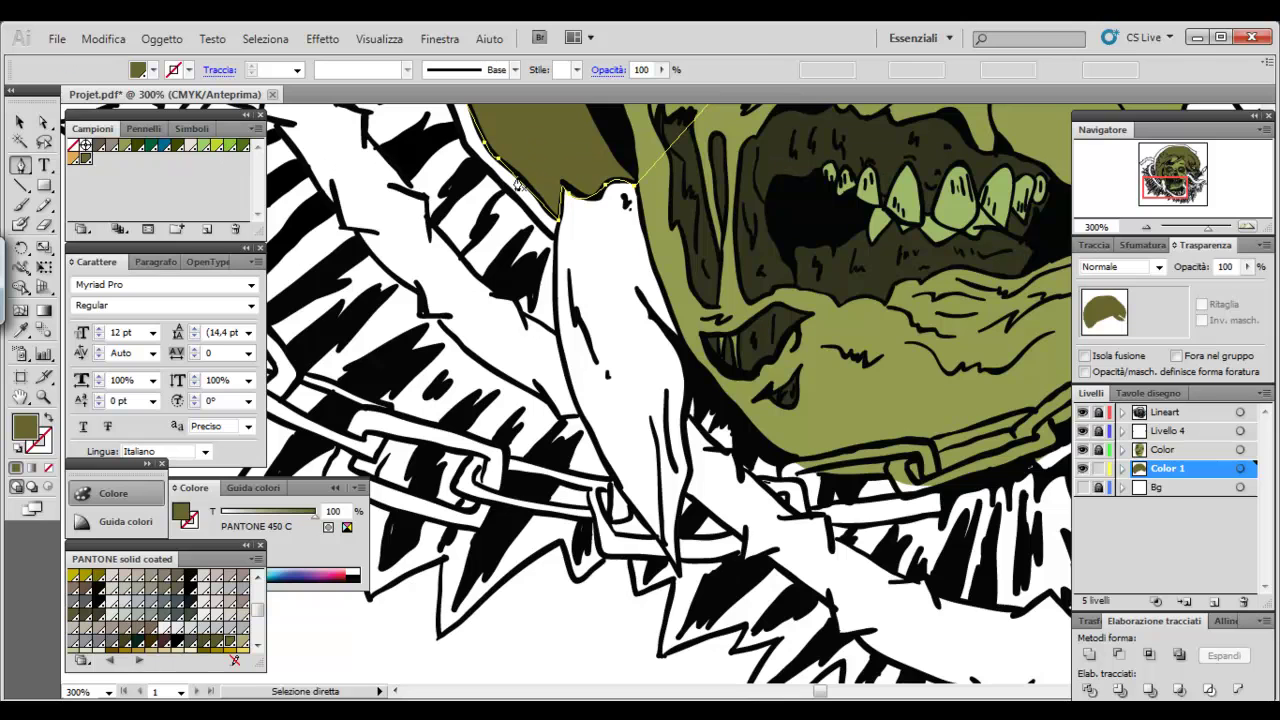
scroll(92, 600, "up", 3)
left_click(130, 590)
left_click(160, 590)
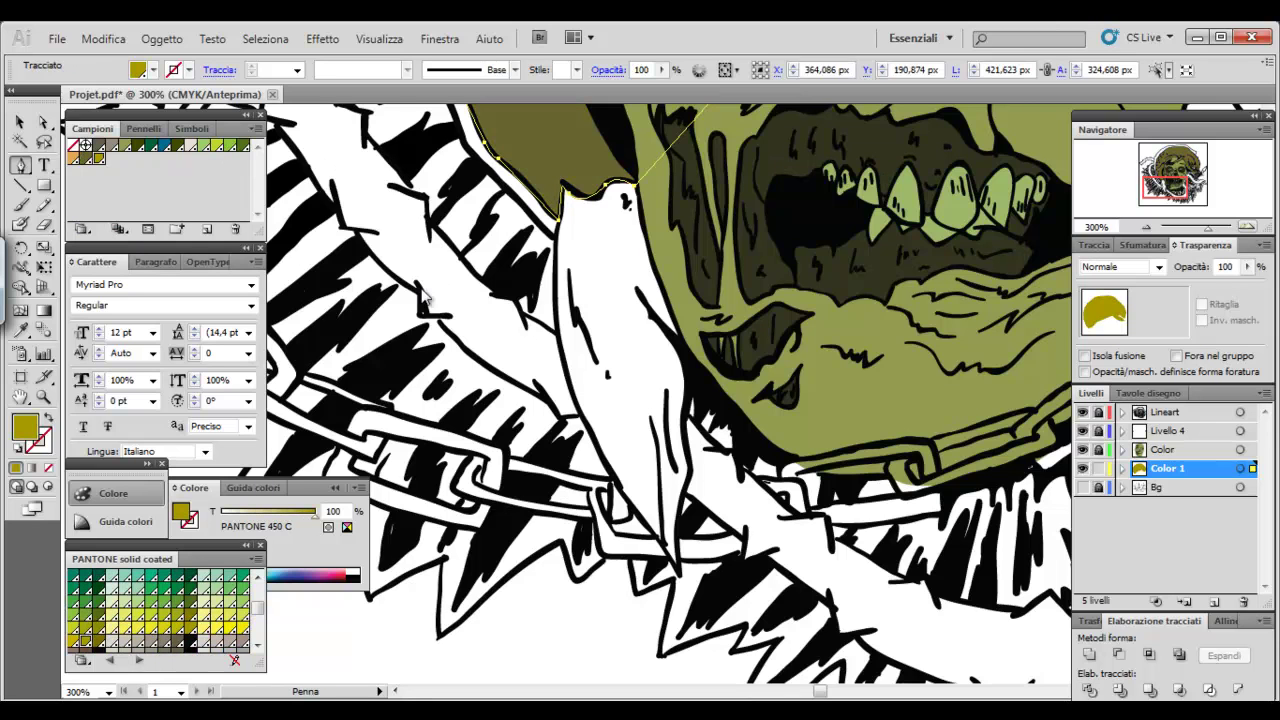
key("ctrl+shift+a")
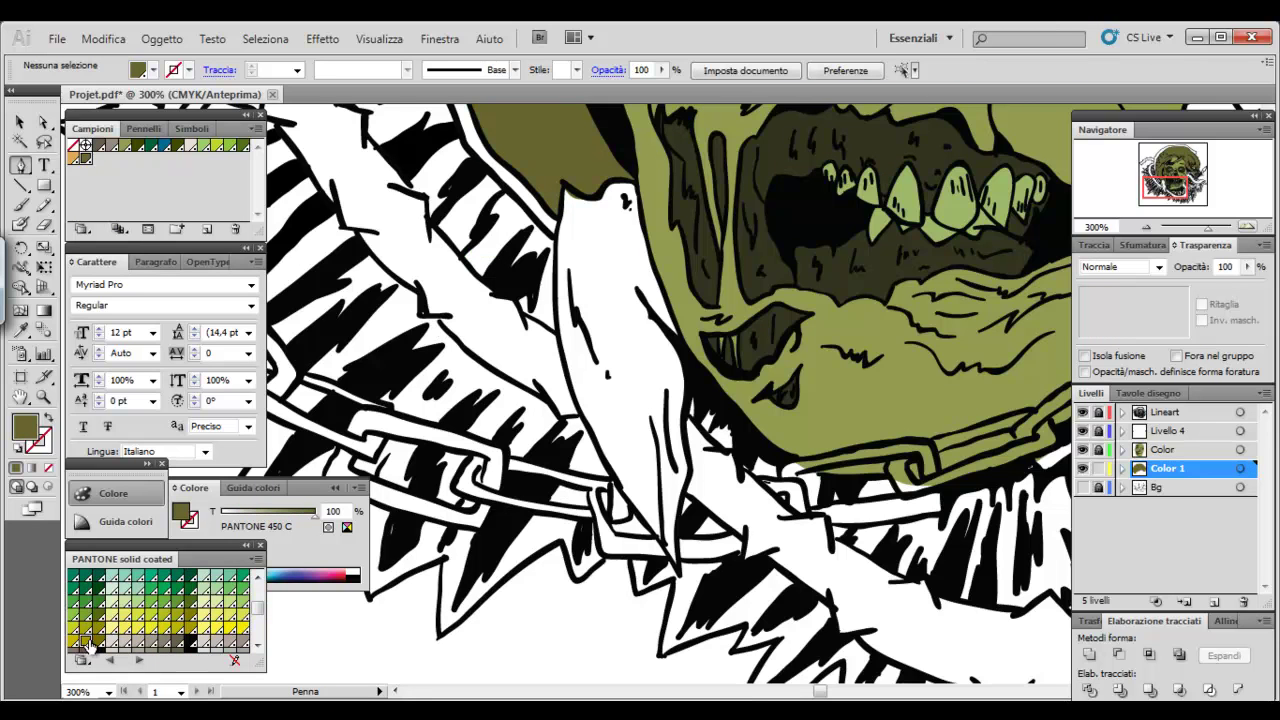
left_click(88, 643)
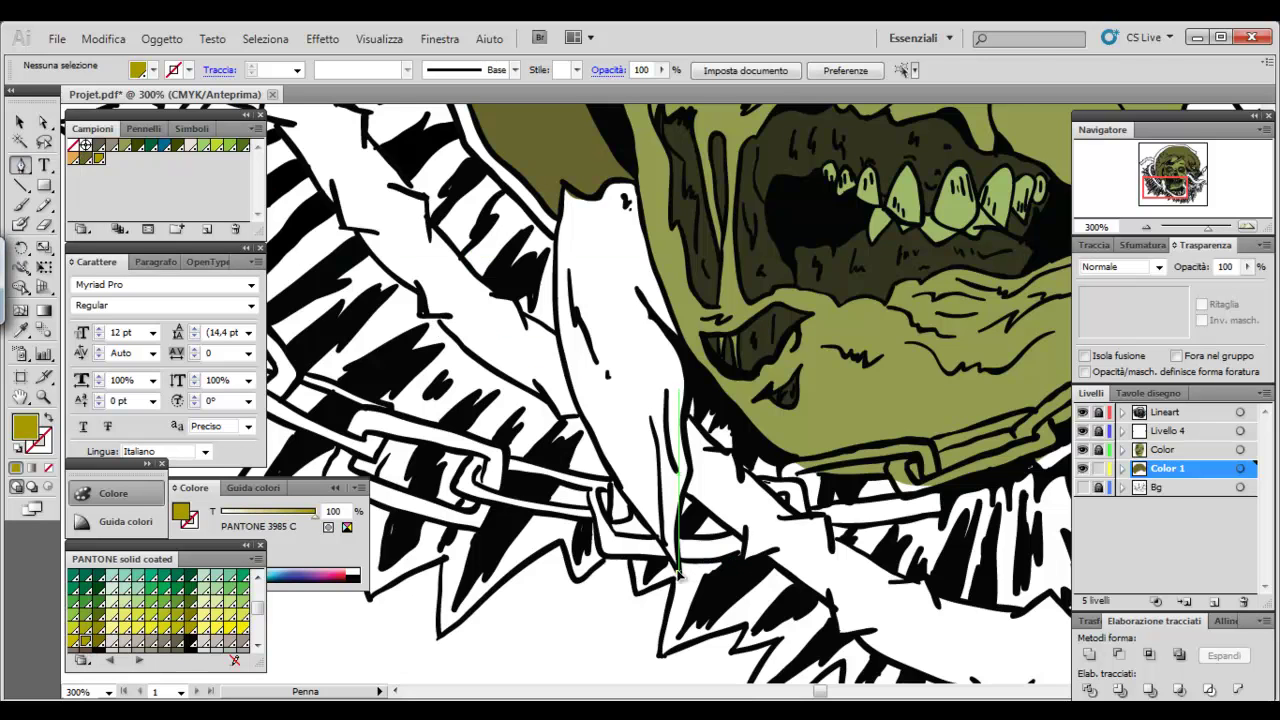
Draw a closed mustard Pen shape tracing the pointed strip beside the jaw
left_click(566, 378)
left_click(568, 278)
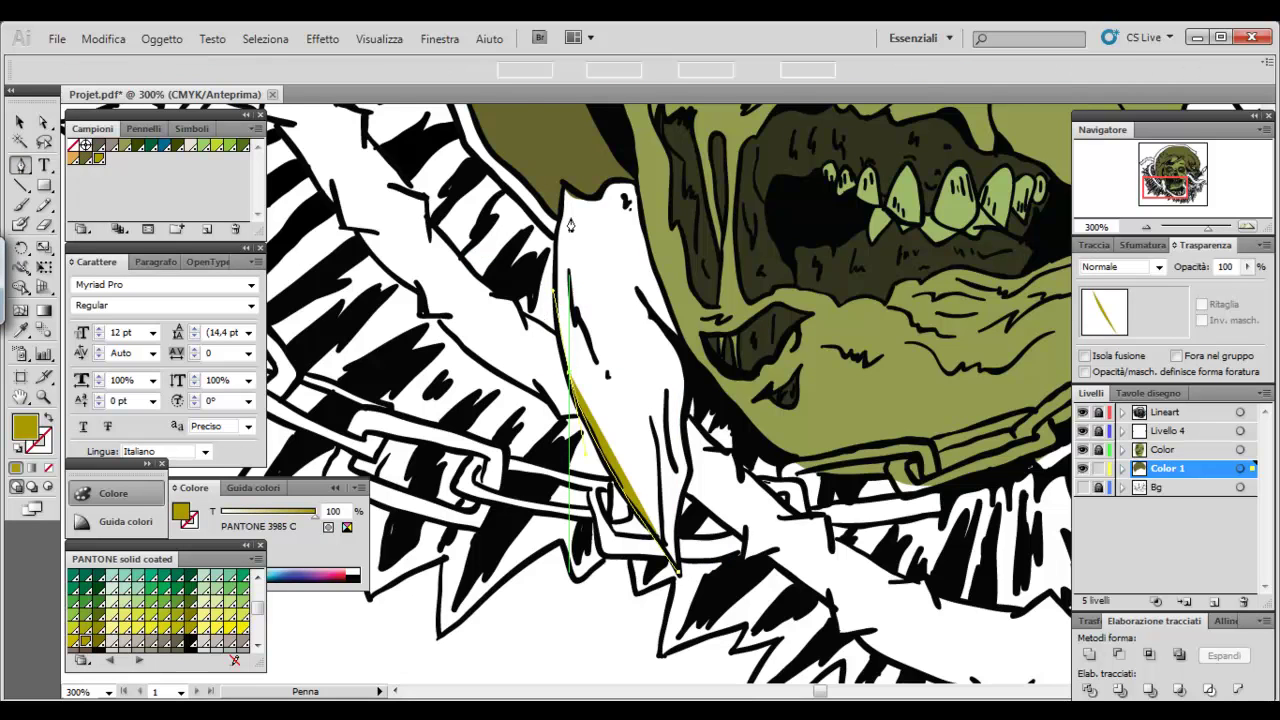
left_click_drag(570, 225, 564, 228)
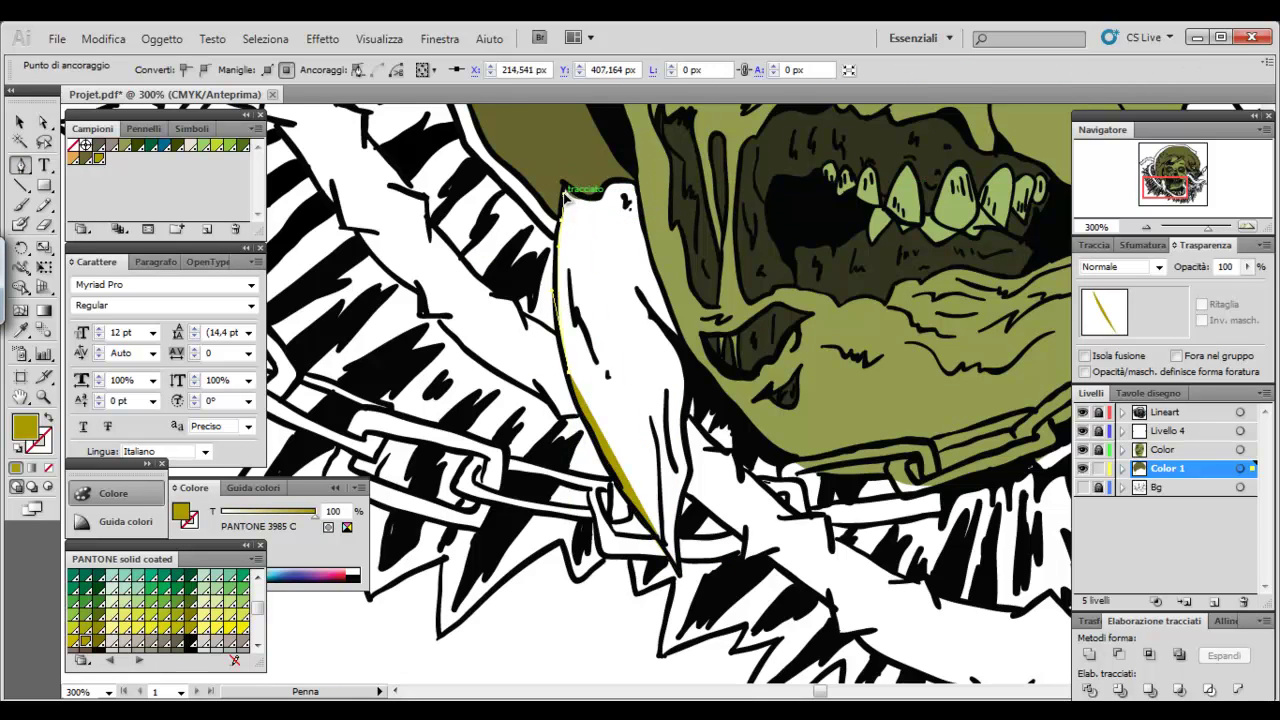
key("ctrl+z")
key("ctrl+z")
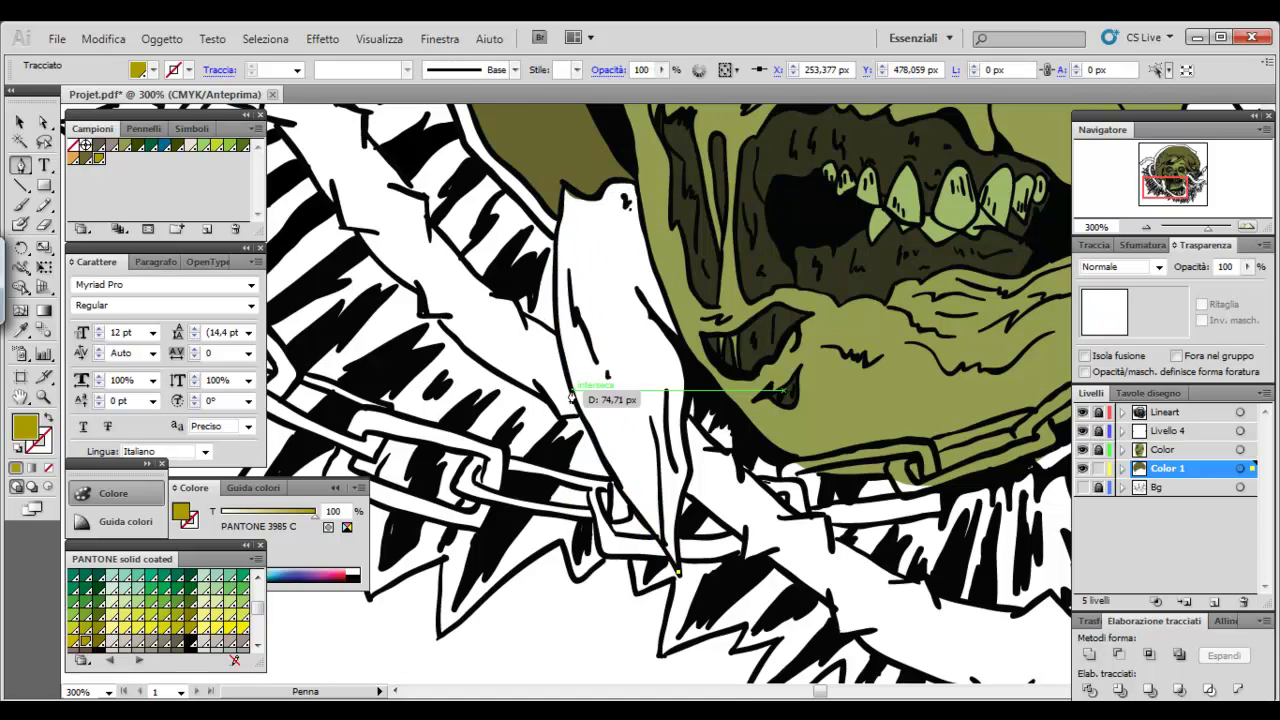
mouse_move(565, 340)
left_mouse_down()
mouse_move(567, 190)
mouse_move(606, 204)
mouse_move(569, 251)
mouse_move(558, 228)
mouse_move(586, 206)
mouse_move(571, 194)
mouse_move(594, 203)
left_mouse_up()
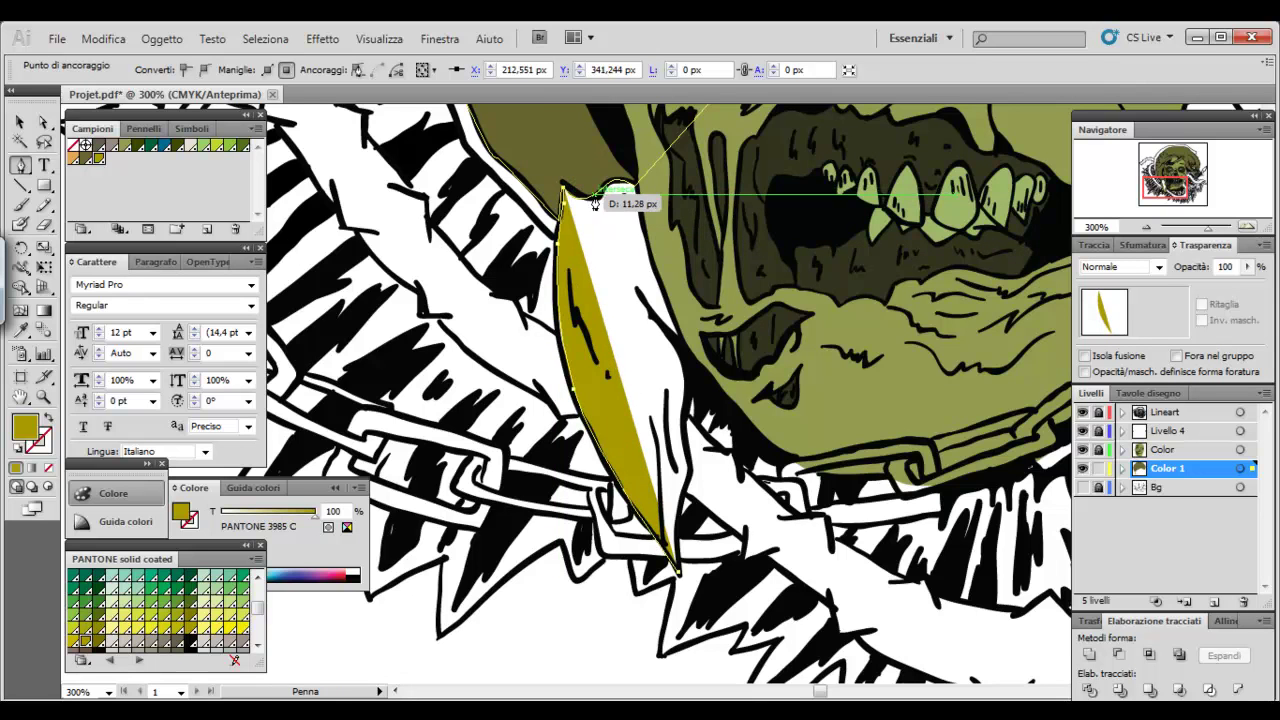
left_click(645, 219)
left_click(685, 349)
left_click(688, 462)
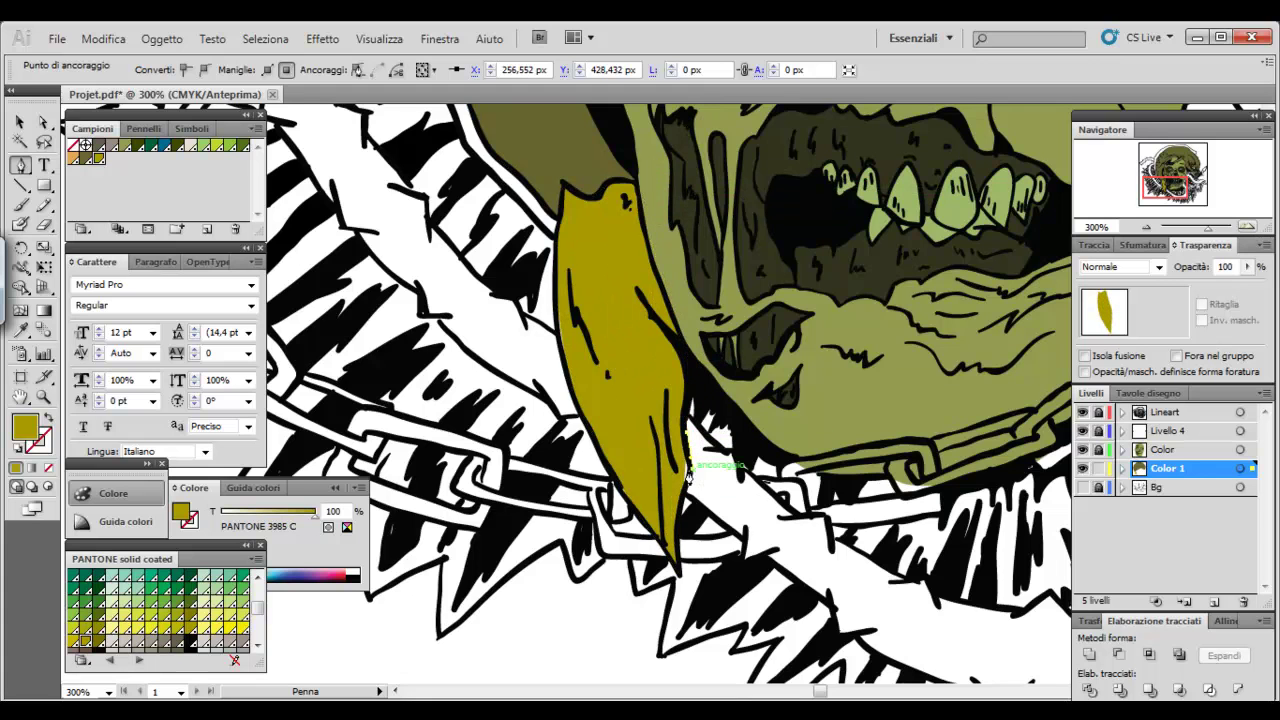
left_click(682, 575)
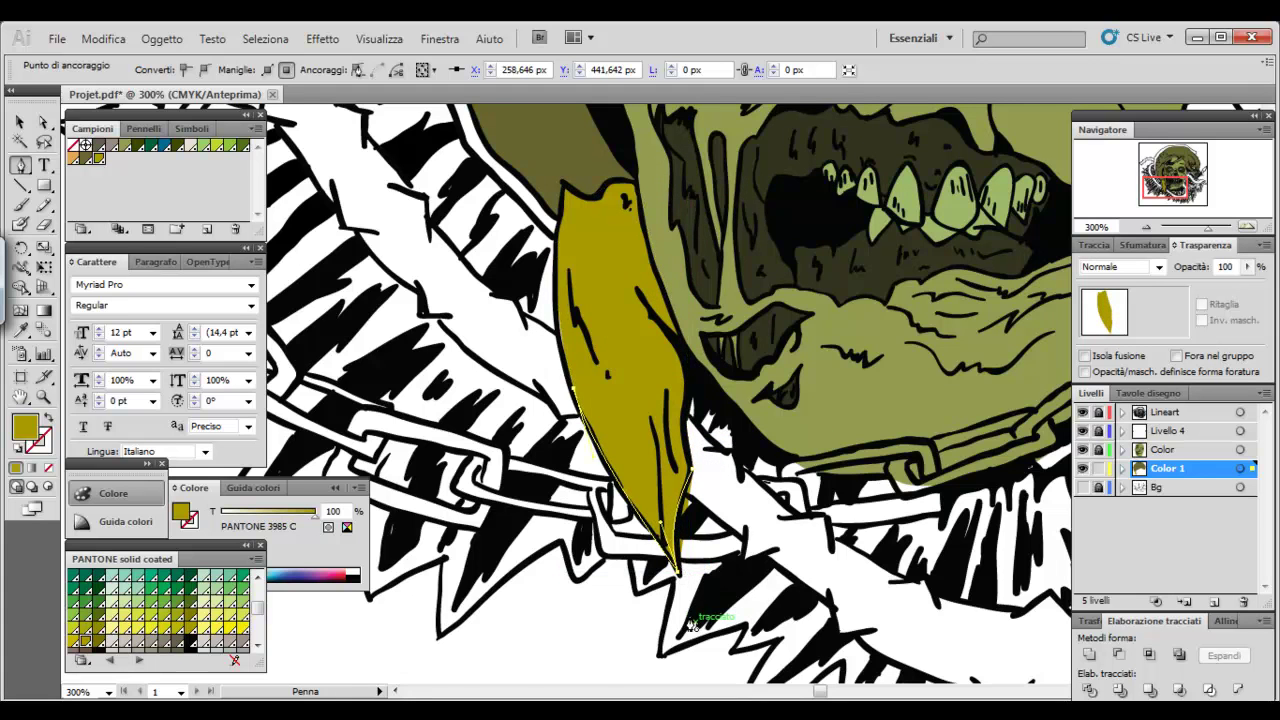
left_click(690, 625, "ctrl")
scroll(578, 497, "up", 5)
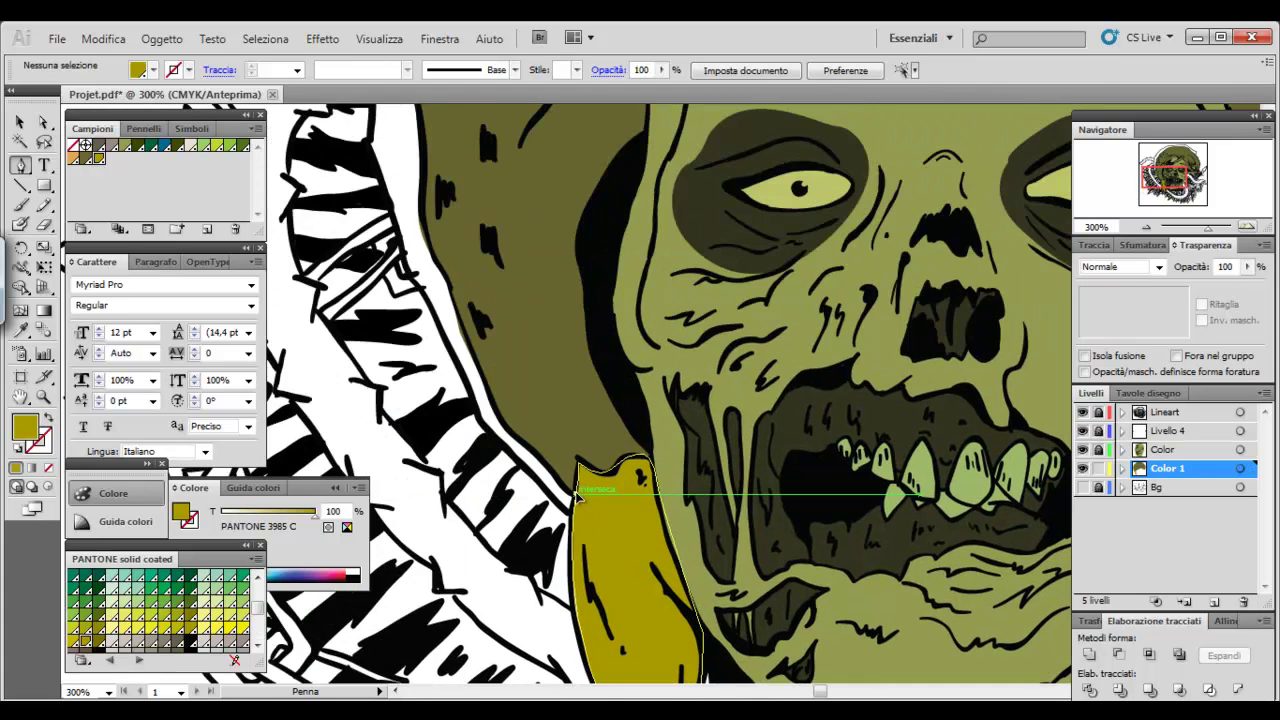
Start the mustard rim path with anchors up the hood's left edge
left_click(514, 420)
left_click(483, 383)
left_click(462, 327)
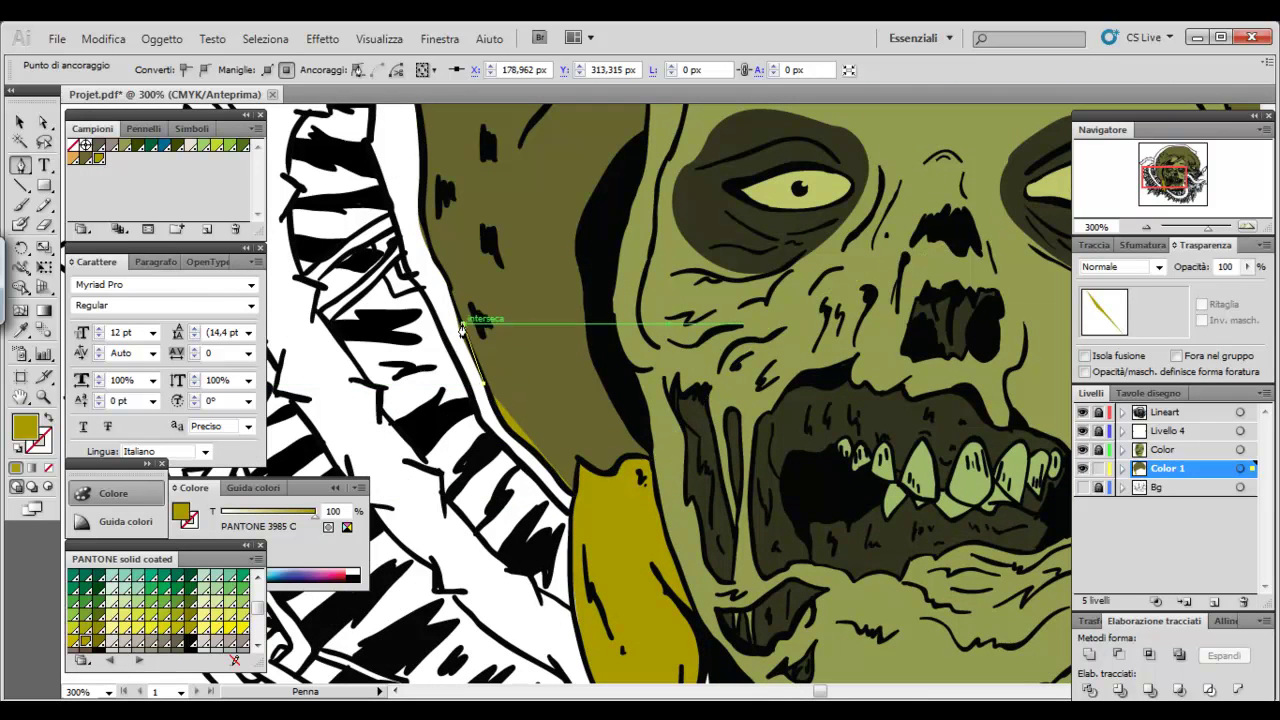
left_click(422, 221)
left_click_drag(443, 219, 478, 433)
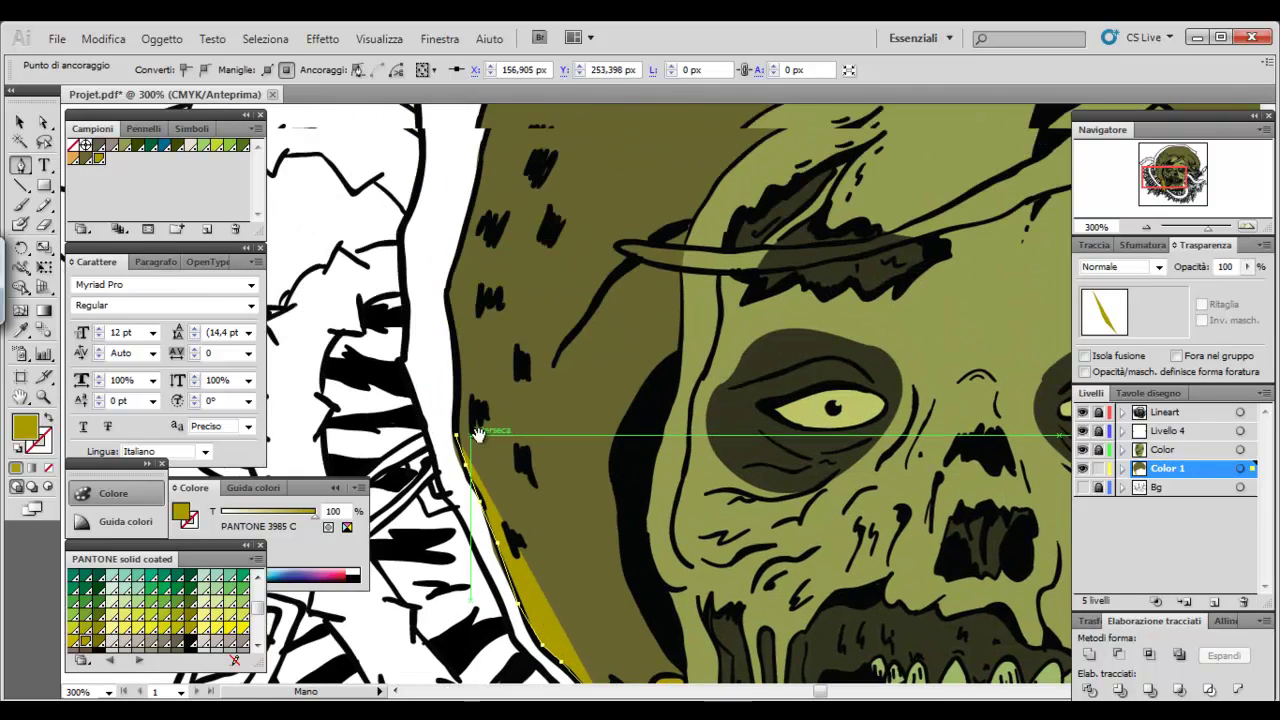
scroll(470, 420, "up", 3)
left_click(463, 408)
left_click(486, 328)
left_click(516, 257)
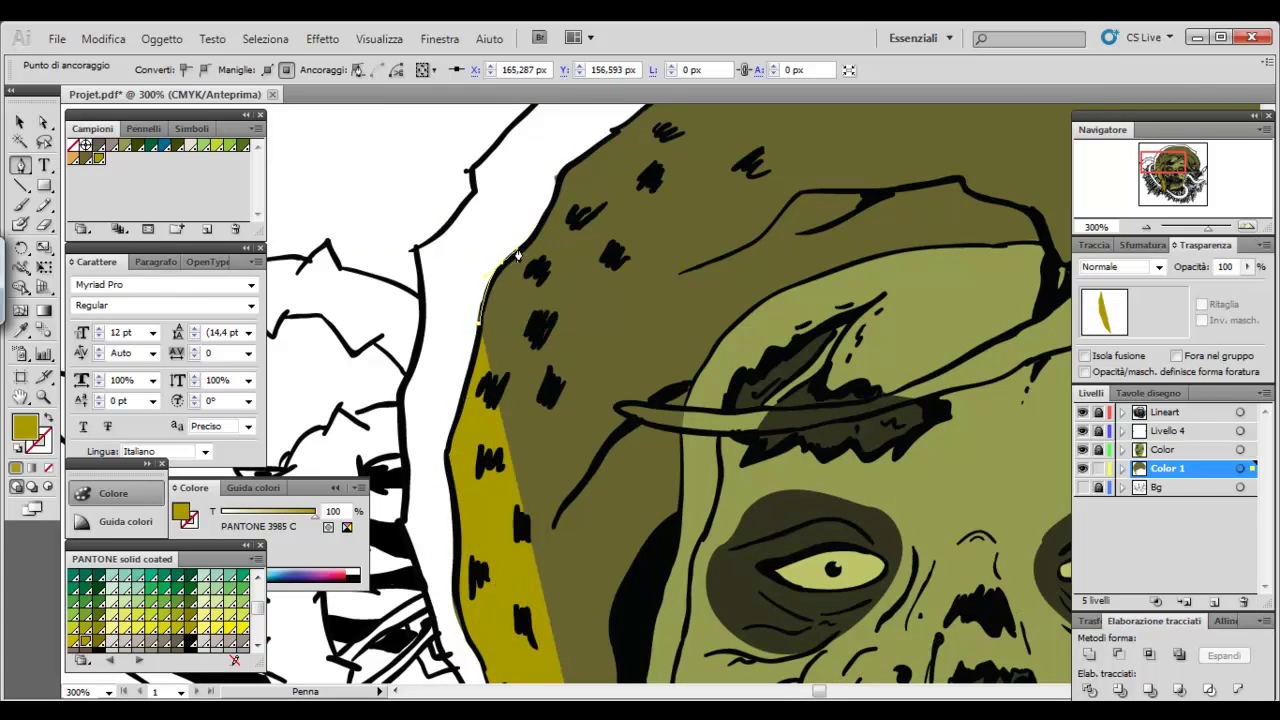
left_click(565, 176)
Extend the rim path rightward along the hood's top edge
mouse_move(565, 176)
left_mouse_down()
mouse_move(478, 330)
mouse_move(368, 450)
left_mouse_up()
left_click(420, 410)
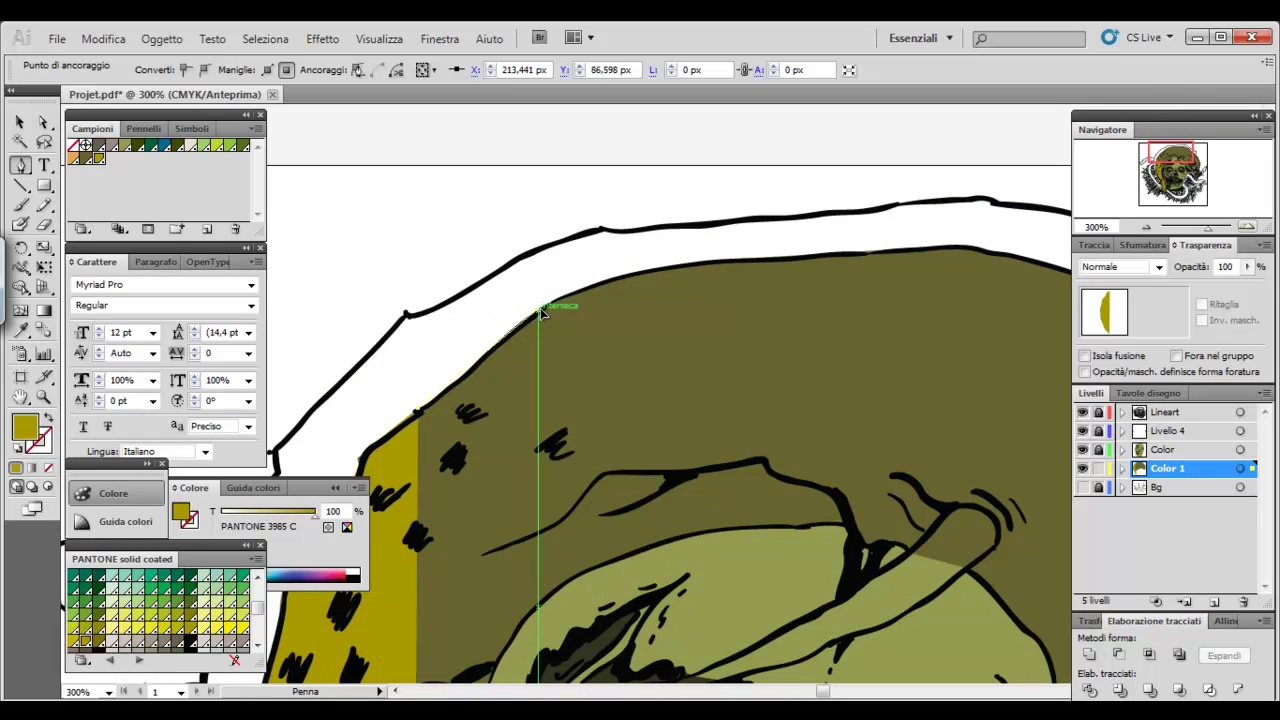
left_click(541, 313)
left_click_drag(541, 313, 373, 388)
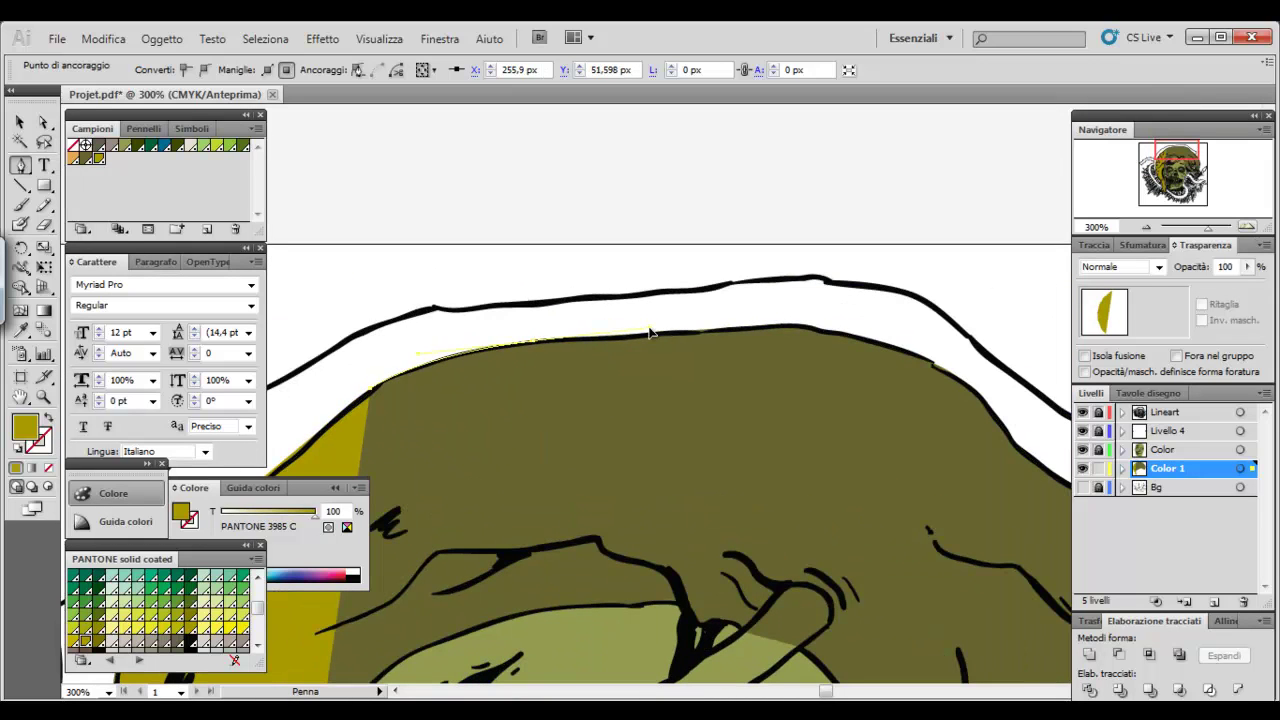
left_click(533, 340)
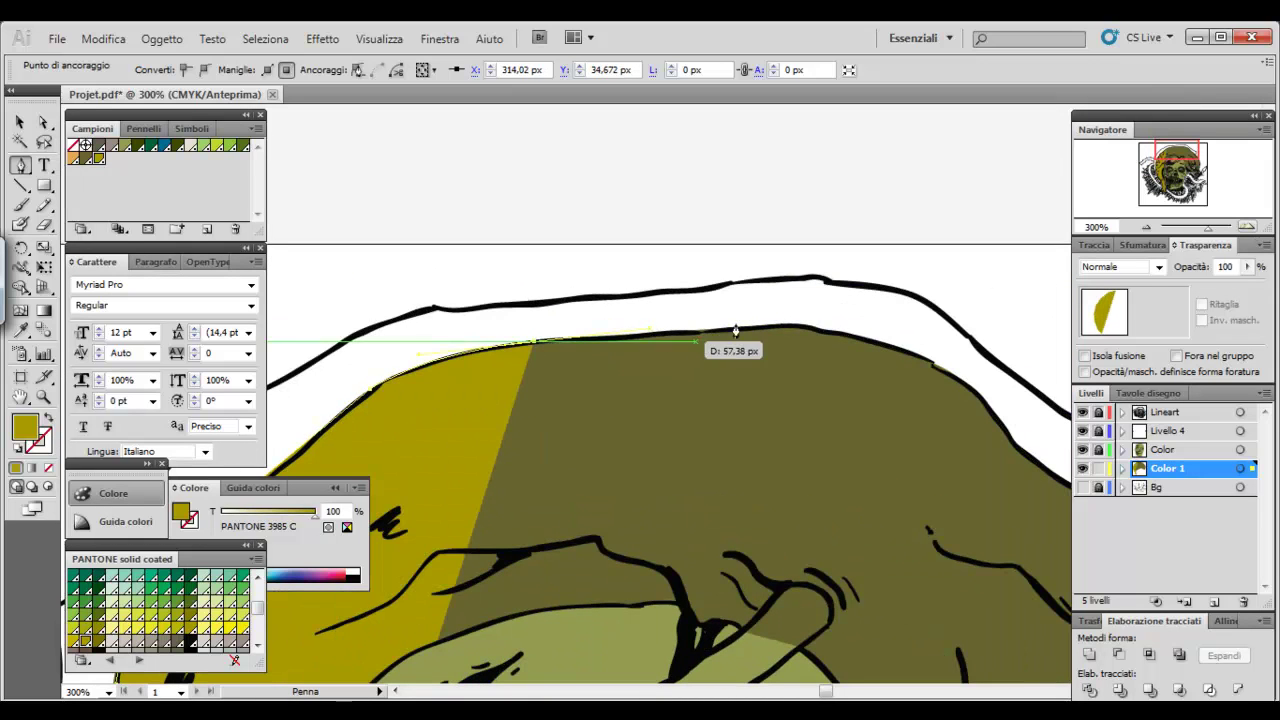
left_click(612, 339)
left_click(730, 338)
left_click_drag(730, 338, 565, 368)
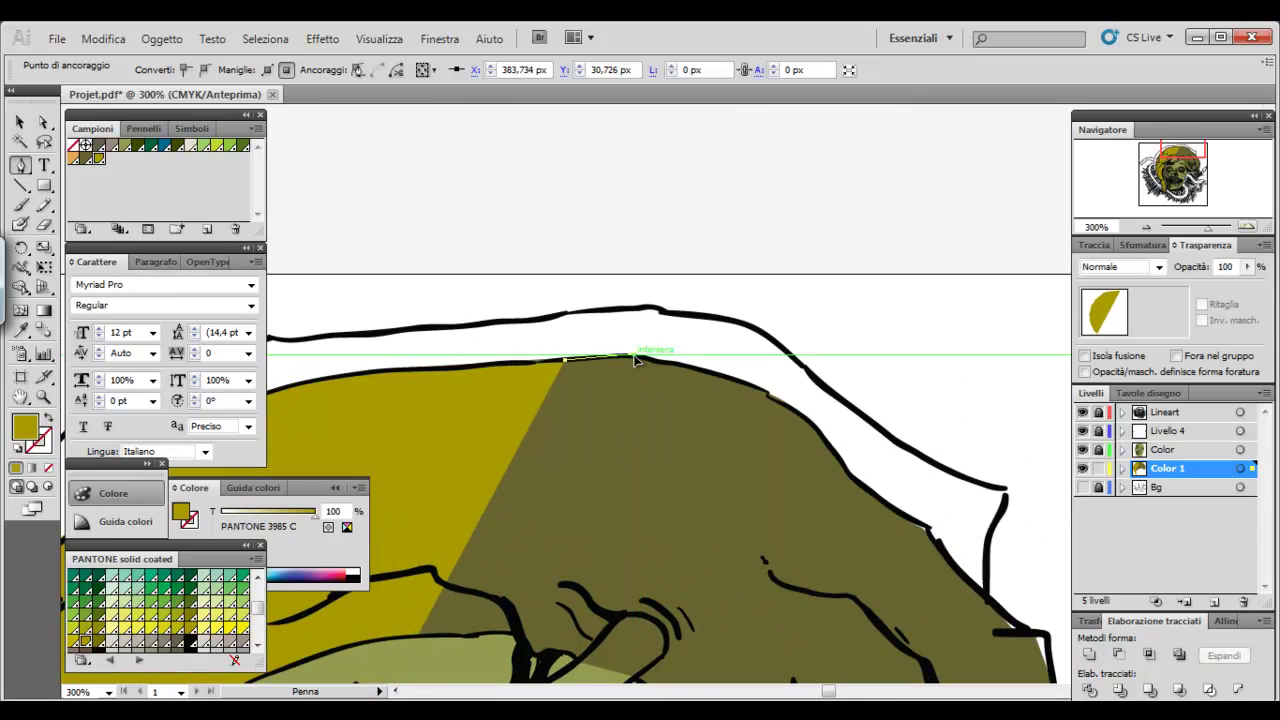
left_click(614, 352)
left_click(766, 398)
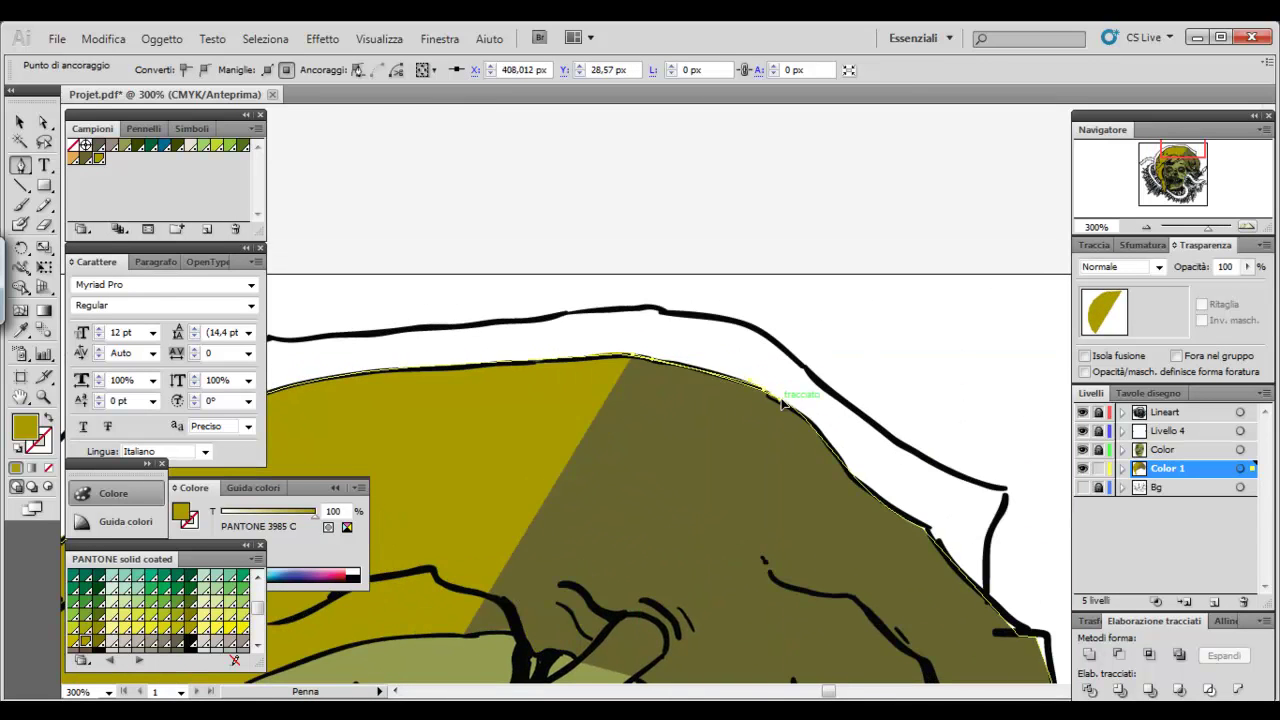
left_click(833, 453)
Trace the hood's top contour to its top-right corner and back leftward
left_click_drag(880, 503, 557, 378)
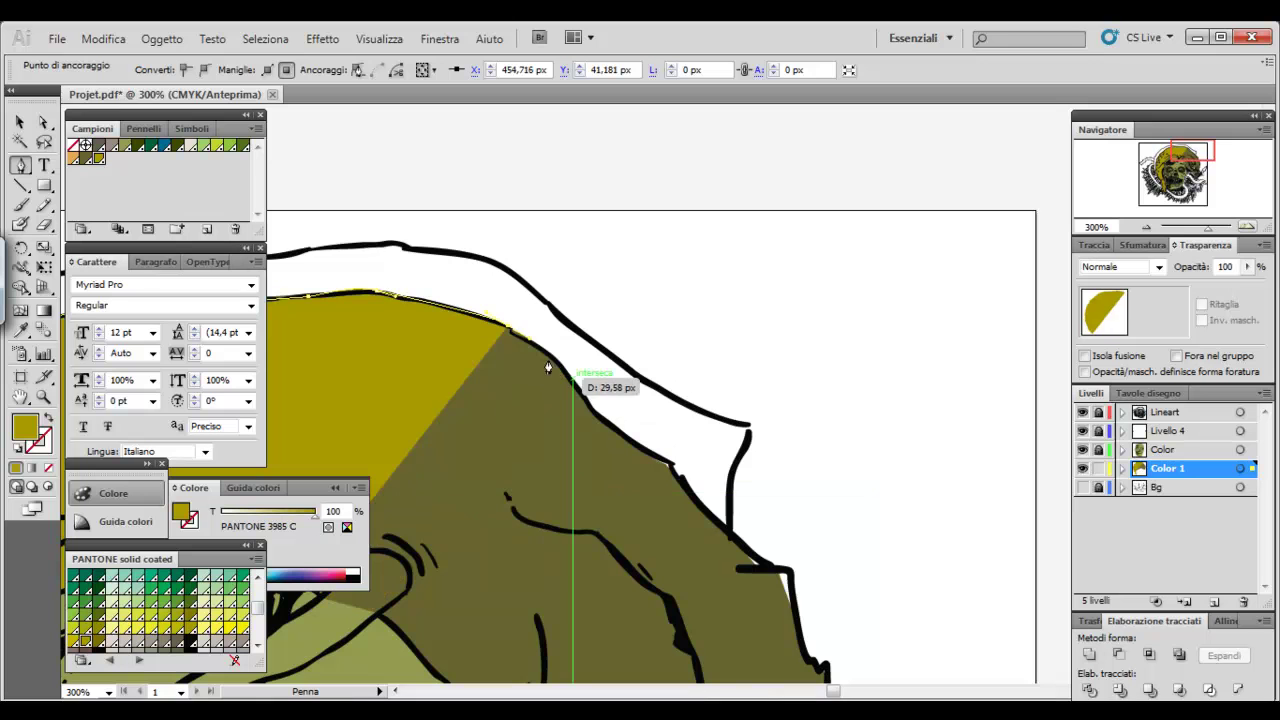
left_click(559, 363)
left_click(622, 437)
left_click(672, 462)
left_click(689, 488)
left_click(709, 430)
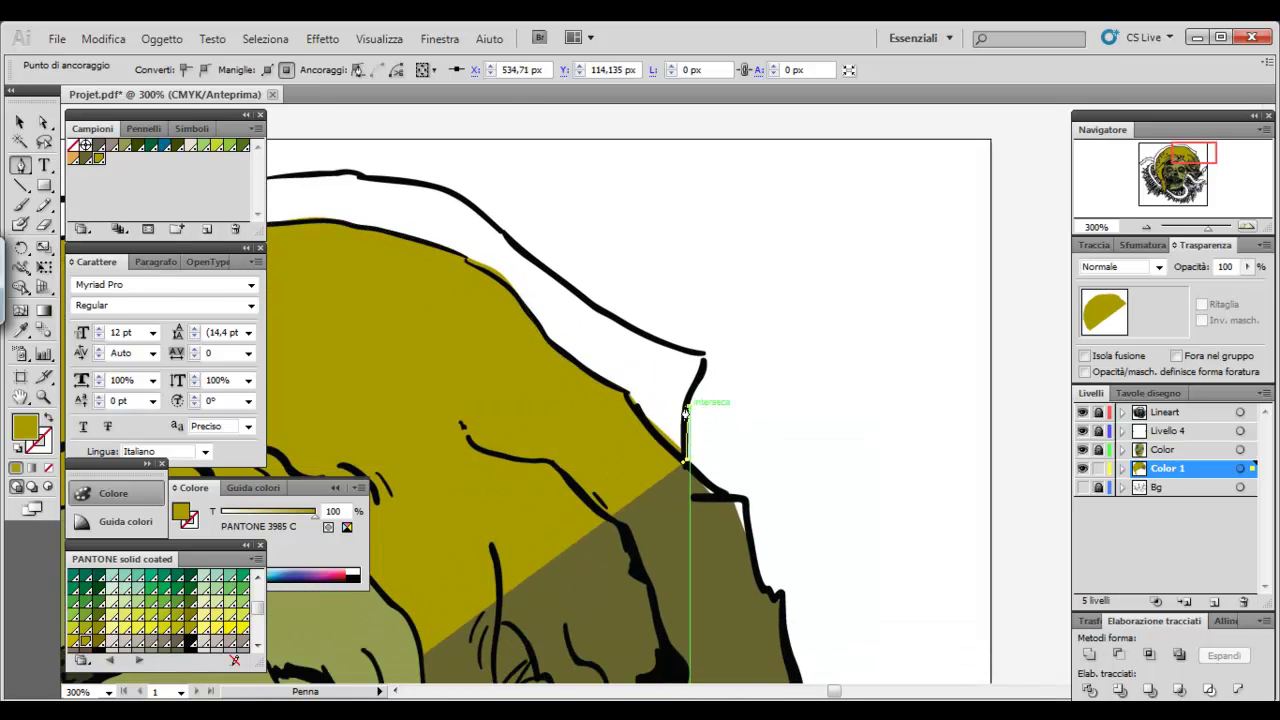
left_click_drag(712, 352, 665, 460)
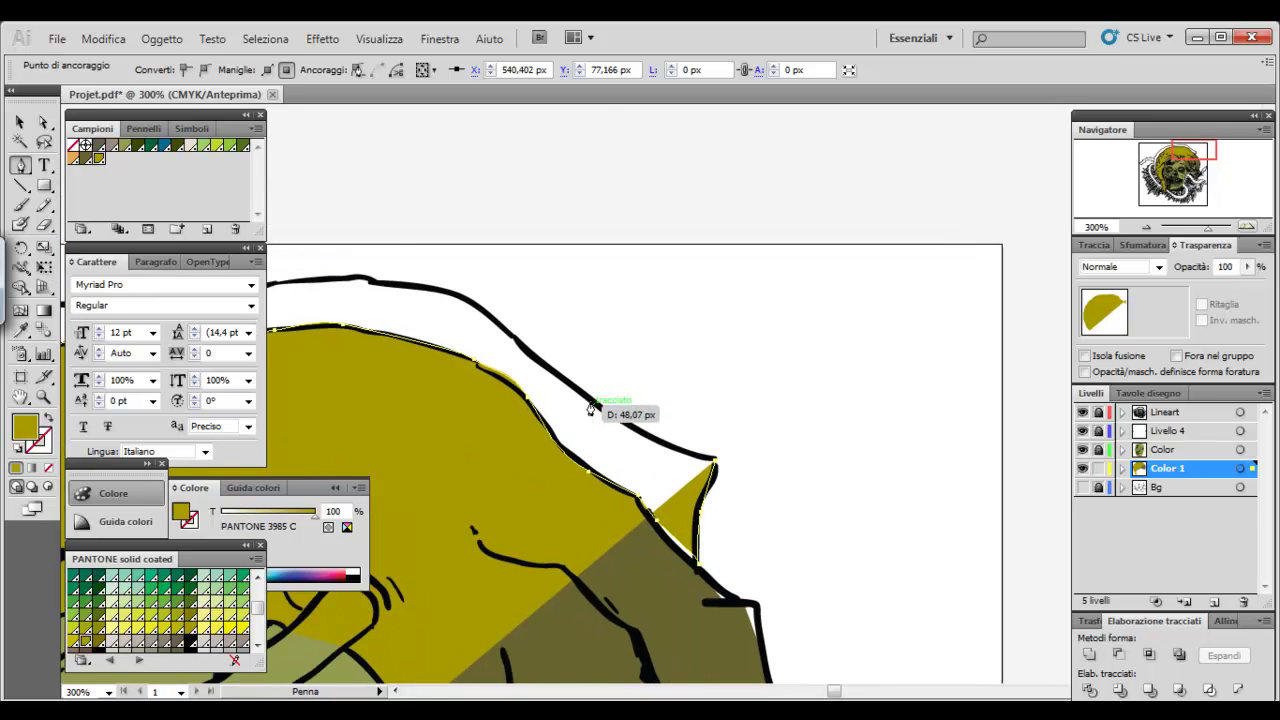
left_click(562, 374)
left_click(485, 316)
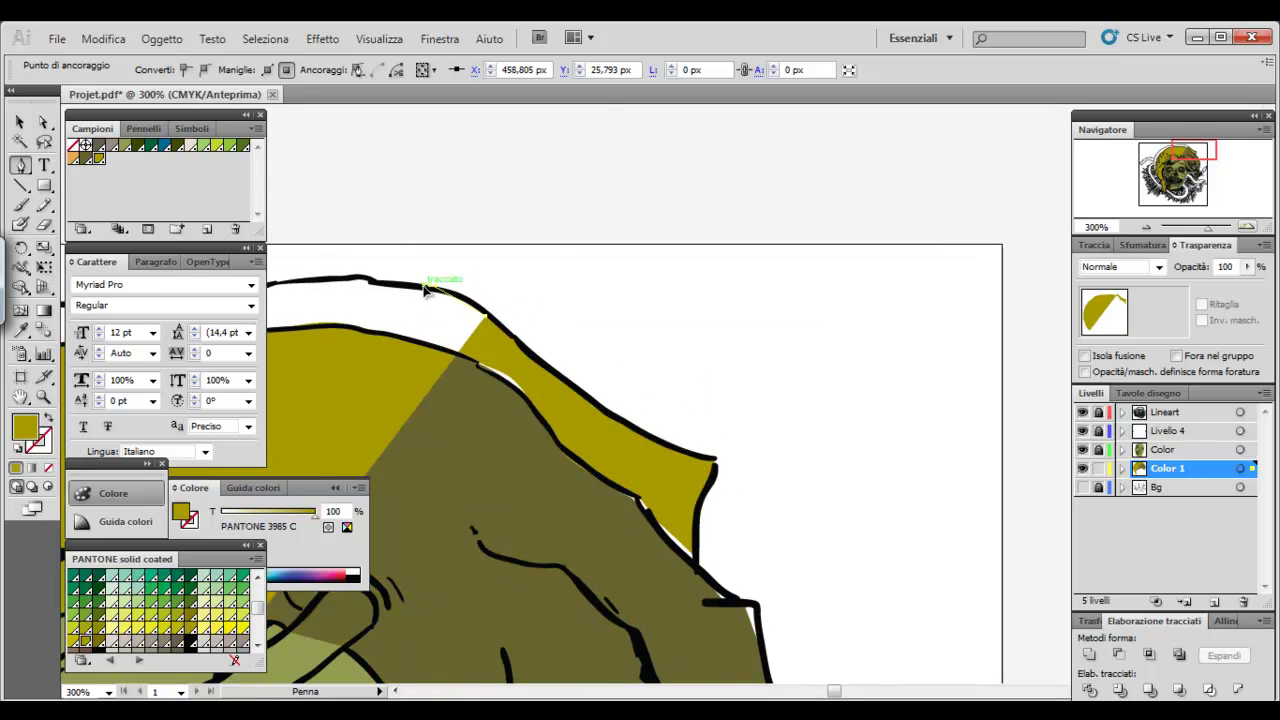
Continue rim anchors along the top contour and down the hood's upper-left edge
left_click_drag(393, 291, 805, 329)
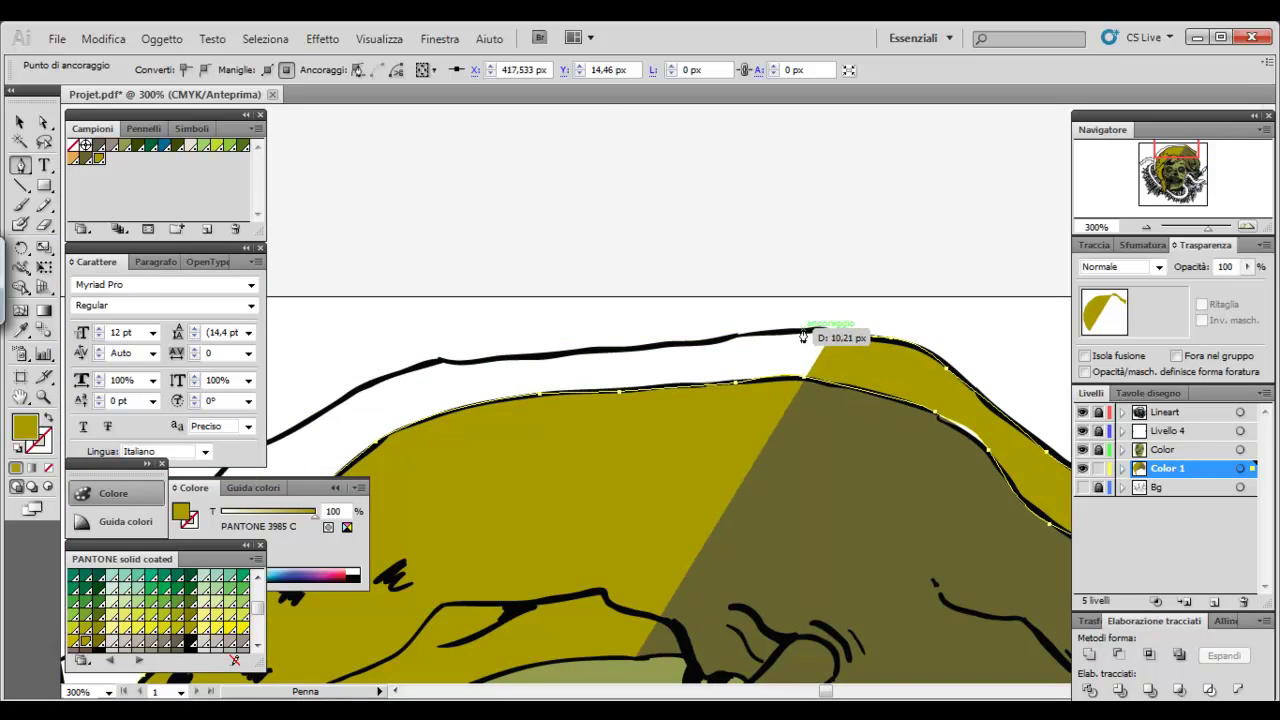
left_click(720, 338)
left_click(583, 352)
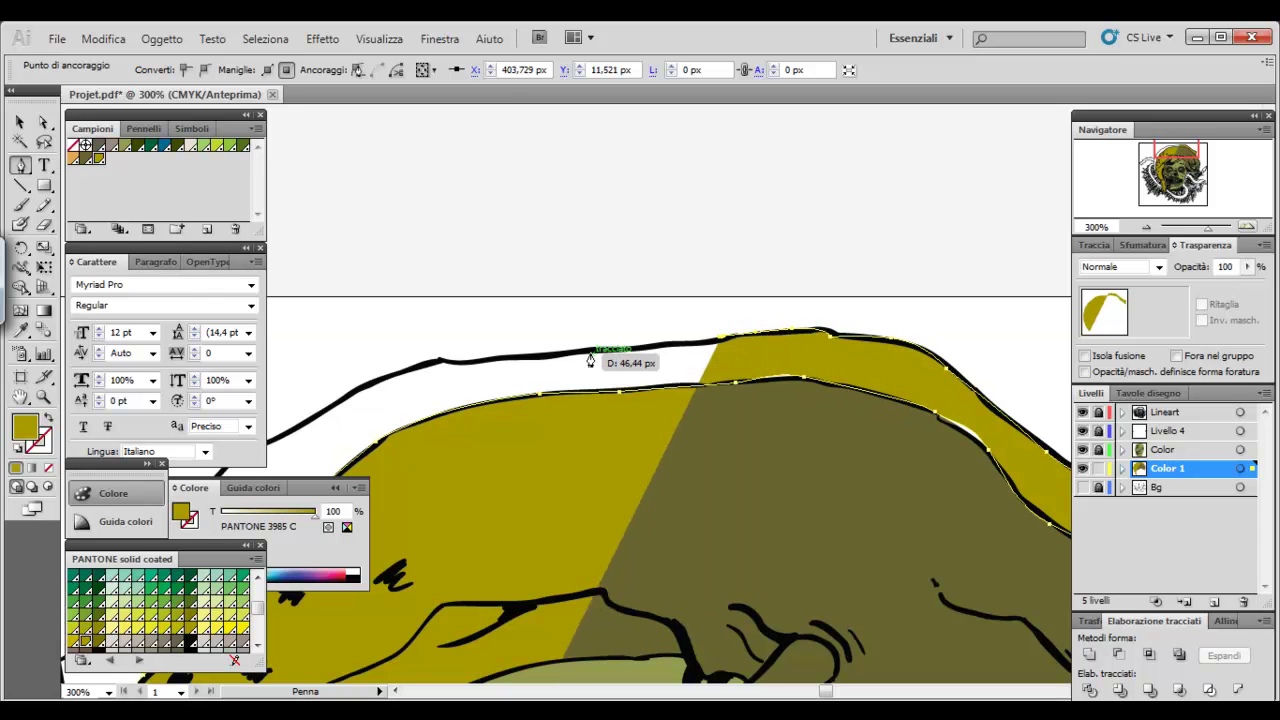
left_click_drag(440, 358, 470, 363)
mouse_move(450, 420)
left_mouse_down()
mouse_move(668, 303)
mouse_move(640, 310)
left_mouse_up()
left_click(613, 323)
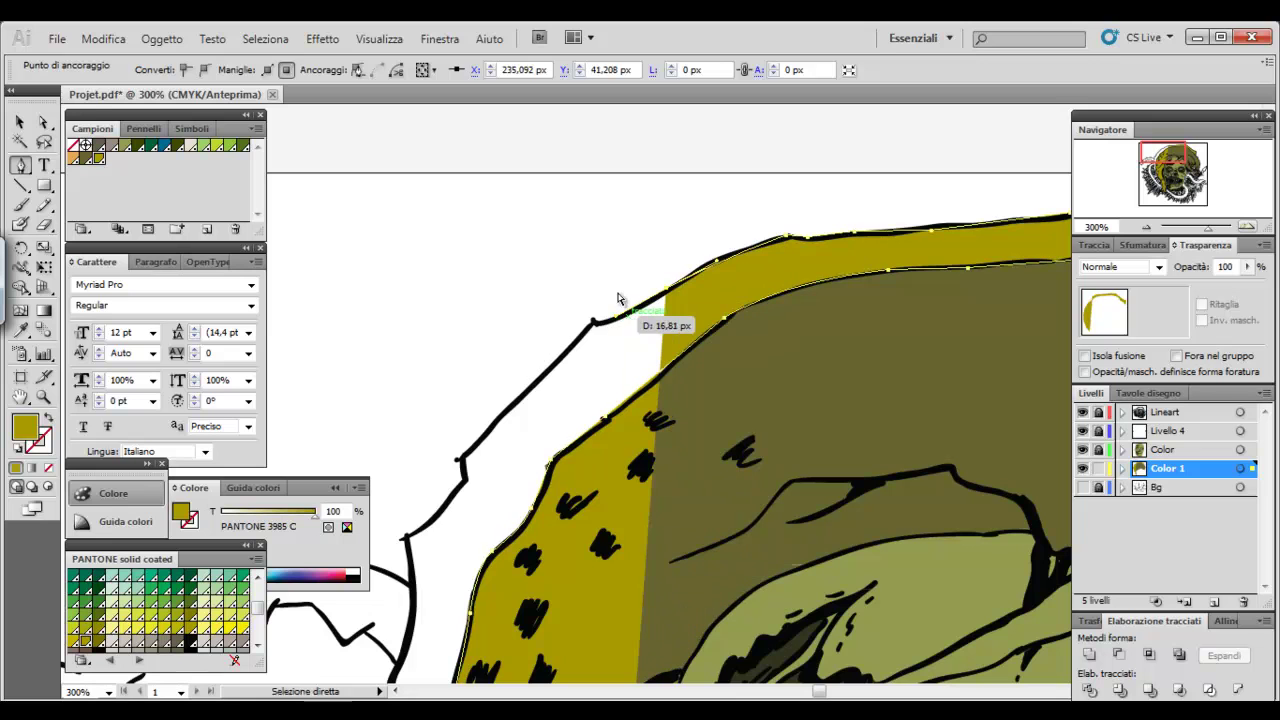
left_click(593, 325)
scroll(600, 370, "down", 3)
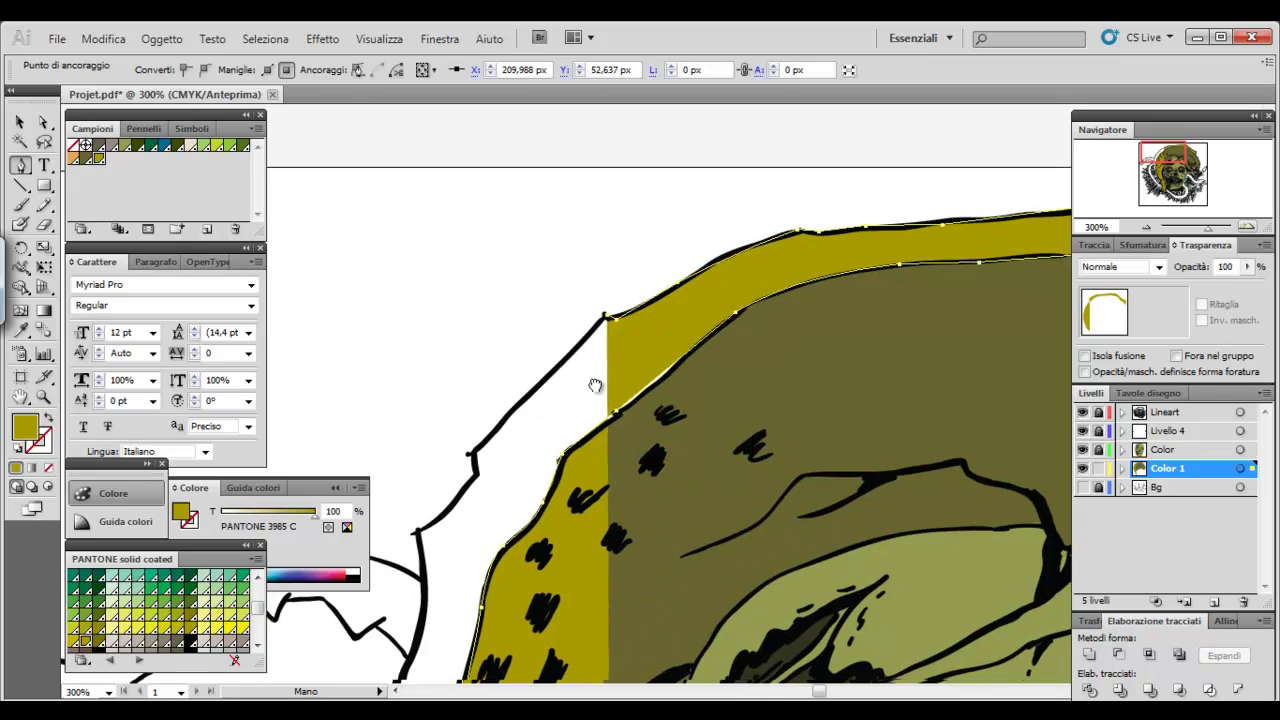
scroll(590, 366, "left", 4)
left_click(583, 375)
left_click(541, 452)
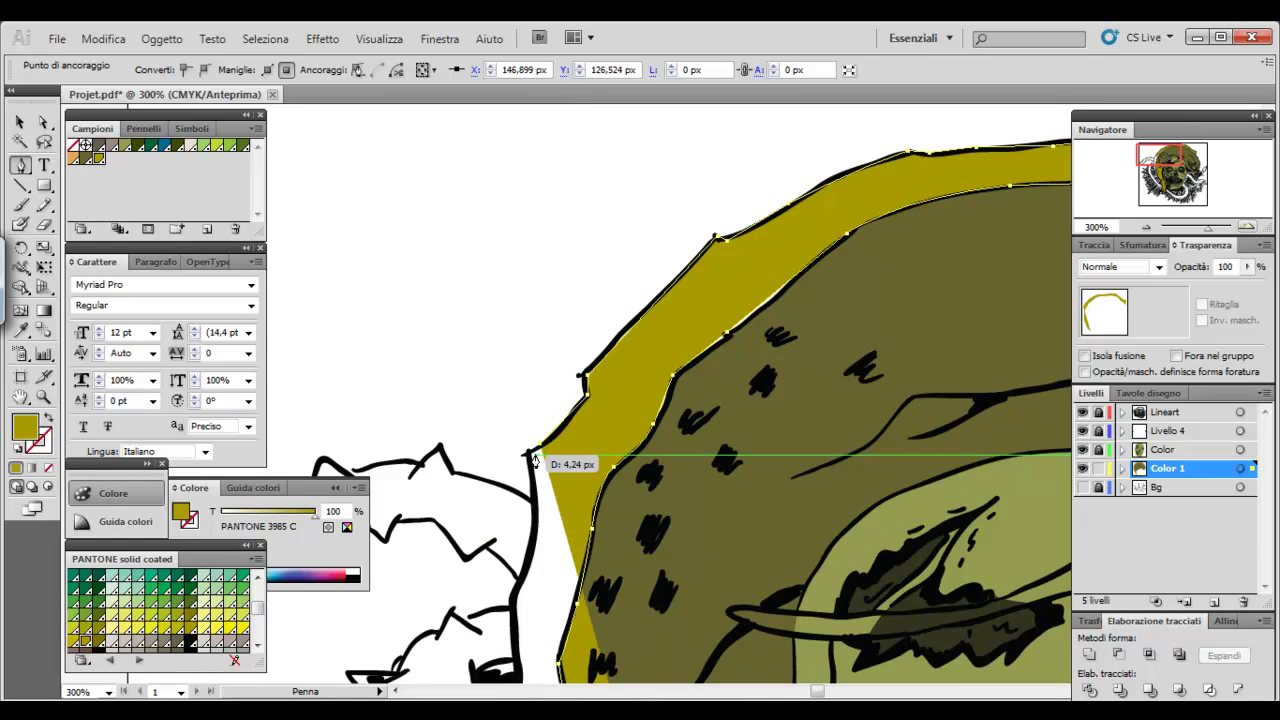
Finish the mustard rim at its lower tip and deselect it
scroll(548, 480, "down", 5)
left_click(535, 557)
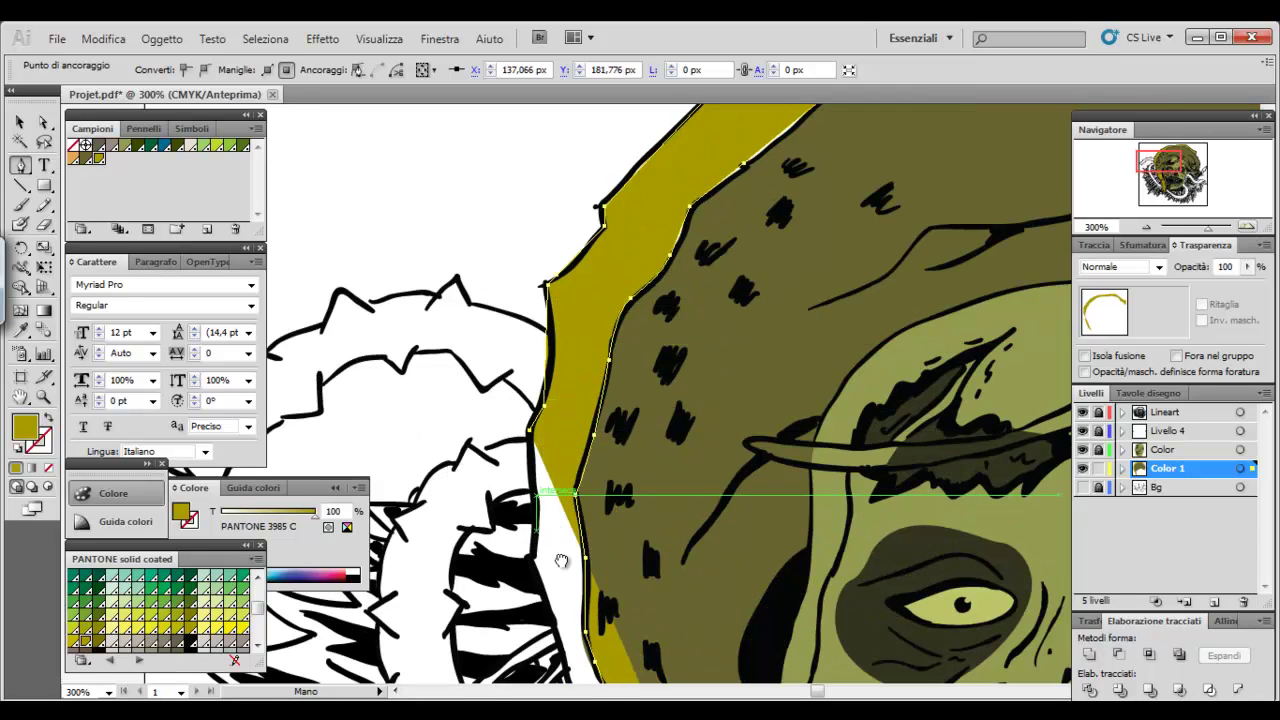
scroll(565, 425, "down", 9)
scroll(540, 393, "right", 1)
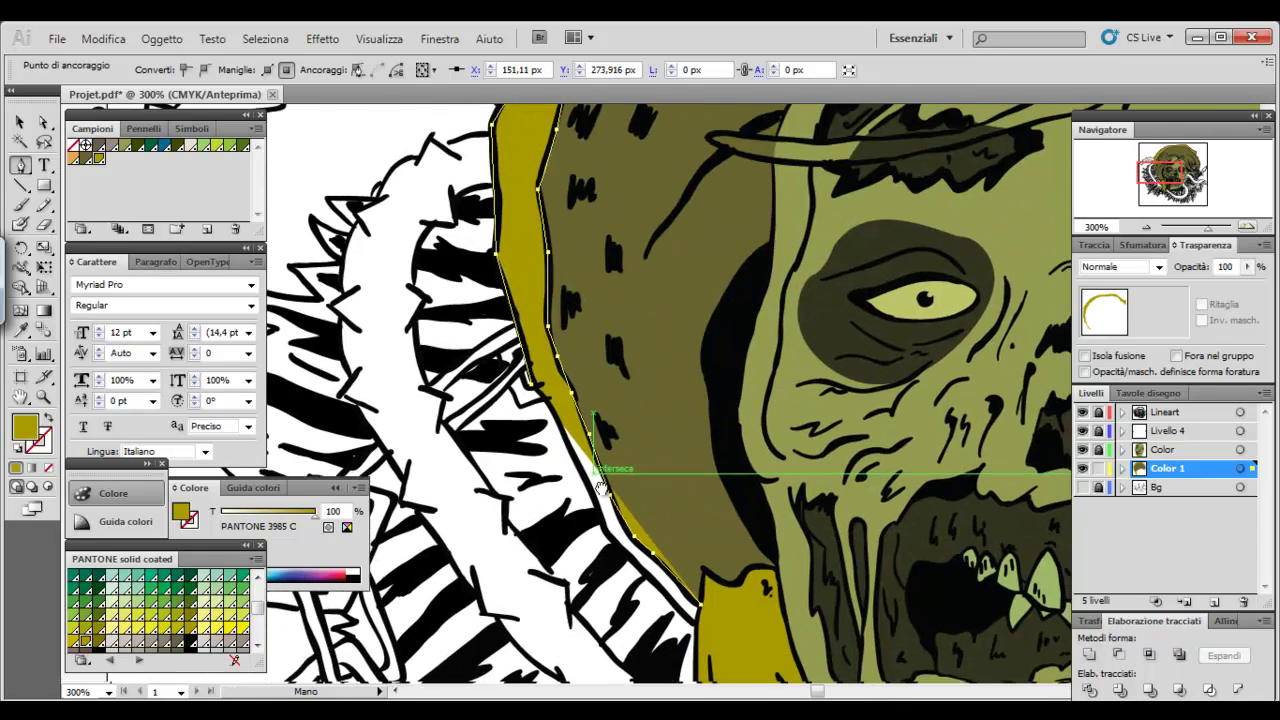
scroll(600, 445, "down", 3)
left_click(663, 526)
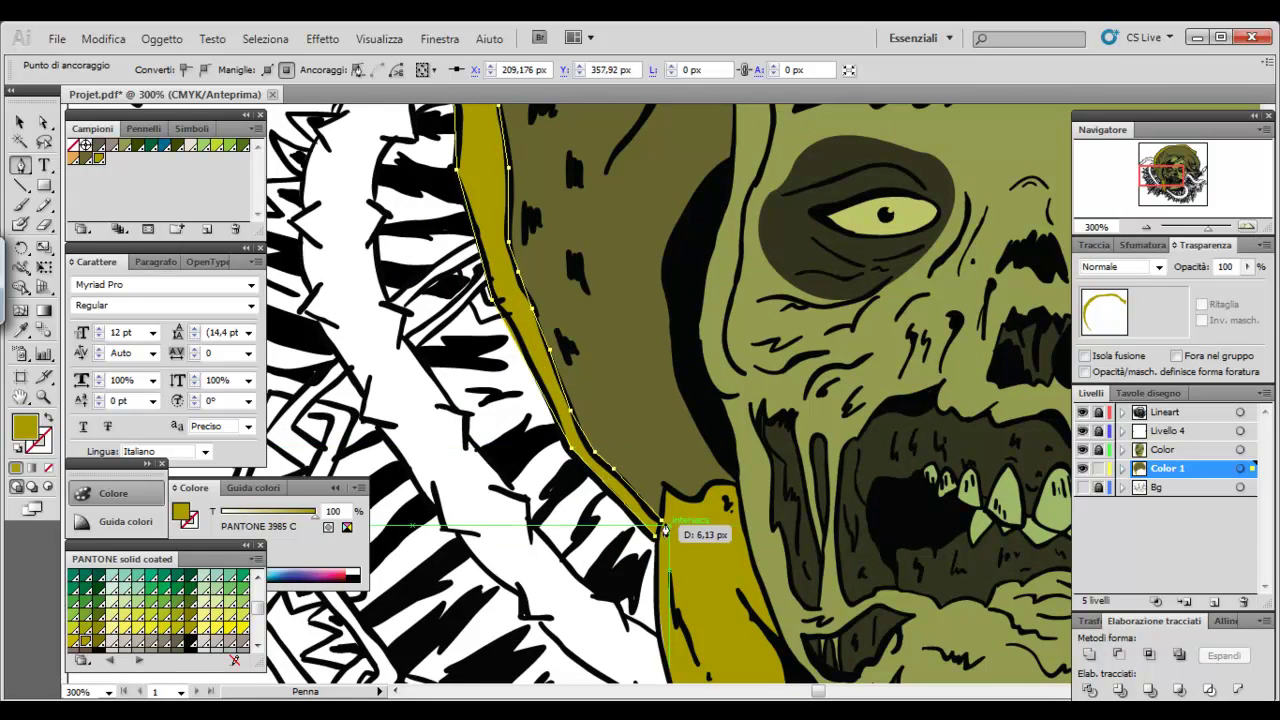
left_click(619, 583, "ctrl")
scroll(383, 401, "up", 15)
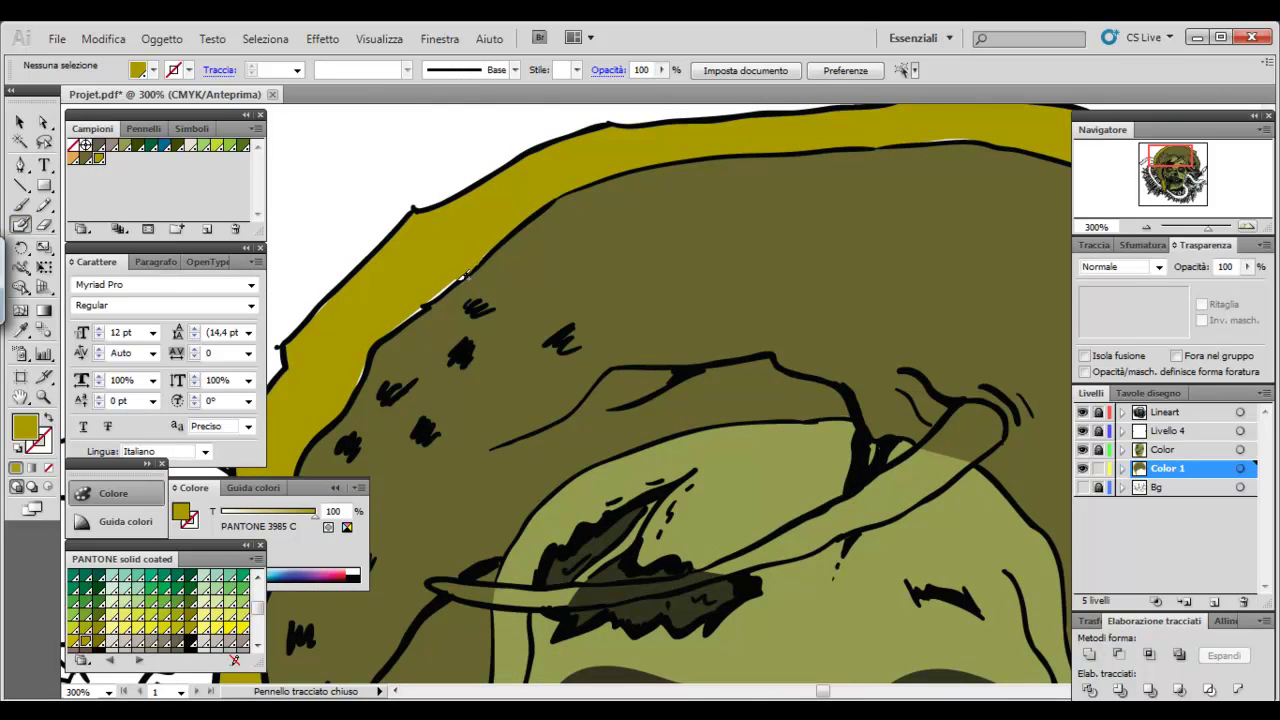
Swap fill and stroke, check the olive hood shape, and zoom out to the whole illustration
key("shift+x")
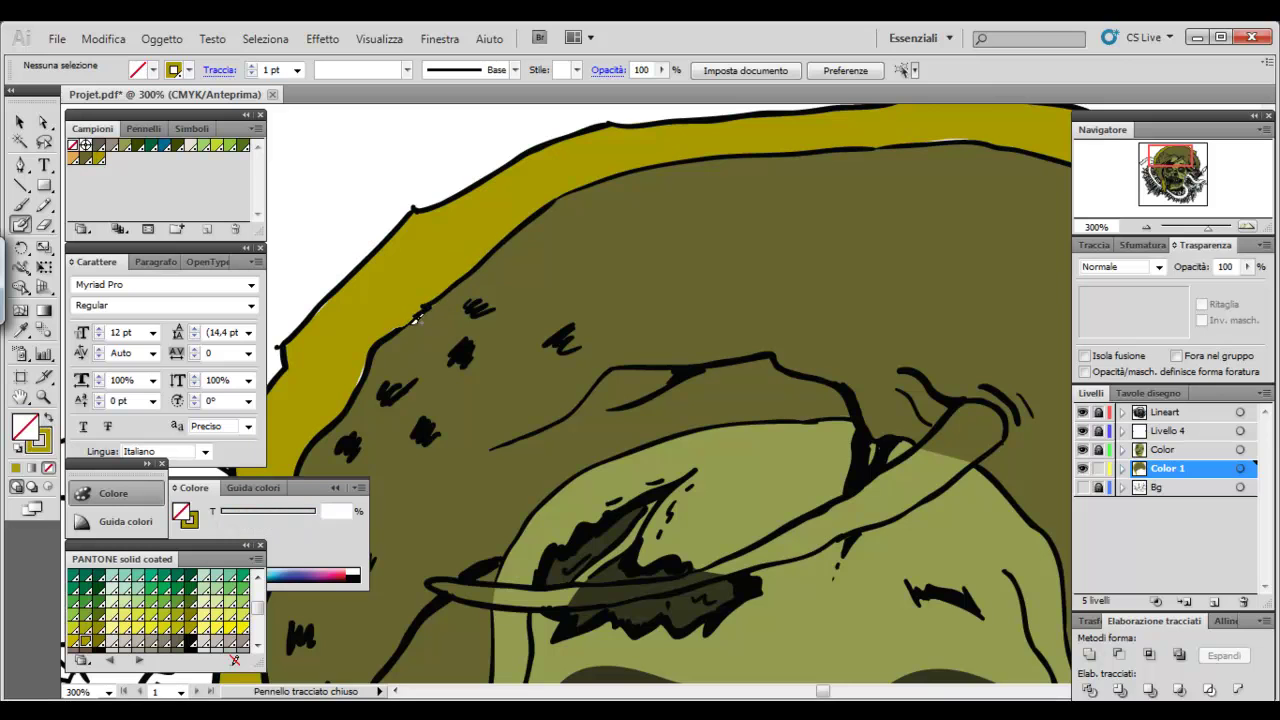
scroll(631, 257, "right", 5)
scroll(700, 275, "up", 2)
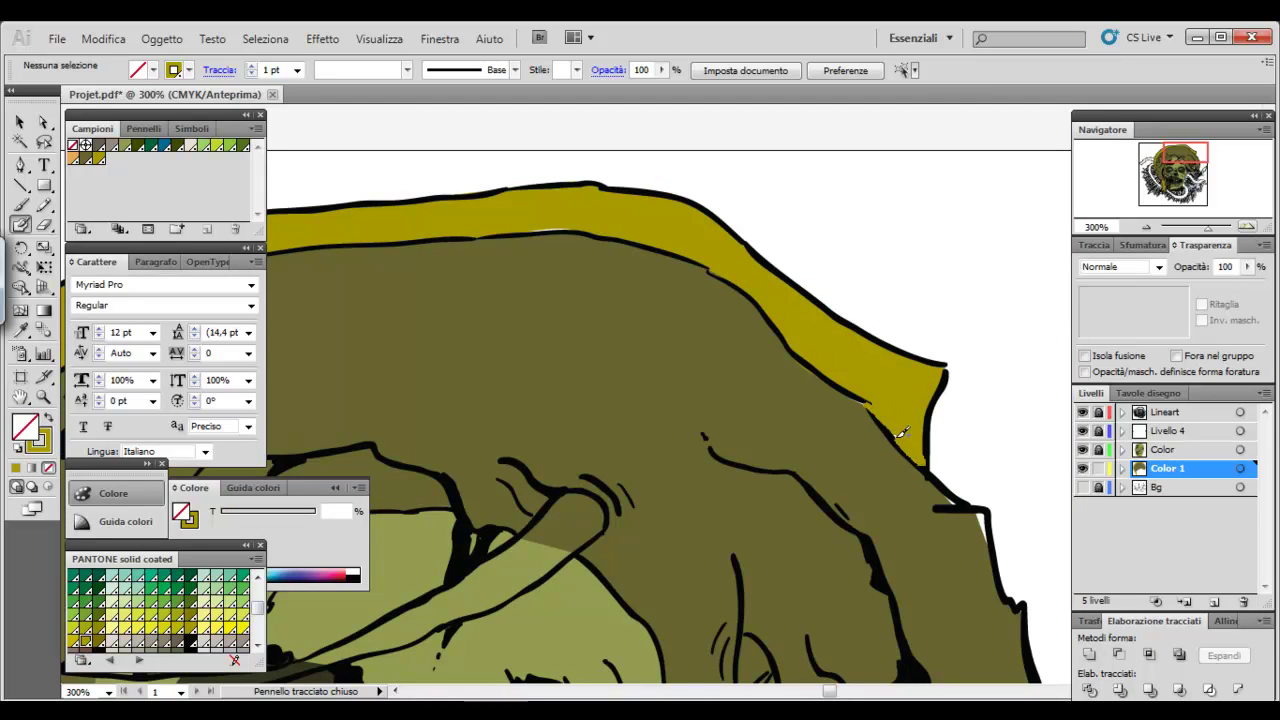
left_click(781, 418, "ctrl")
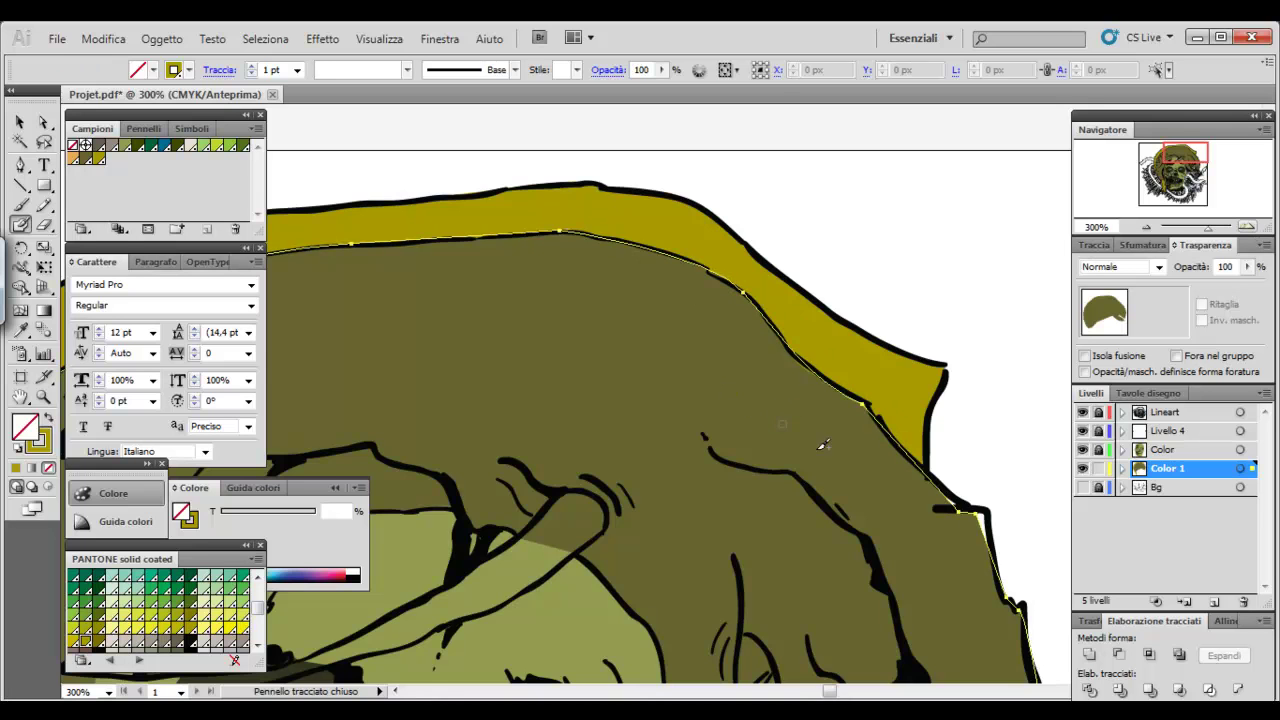
scroll(784, 380, "down", 2)
scroll(786, 345, "right", 4)
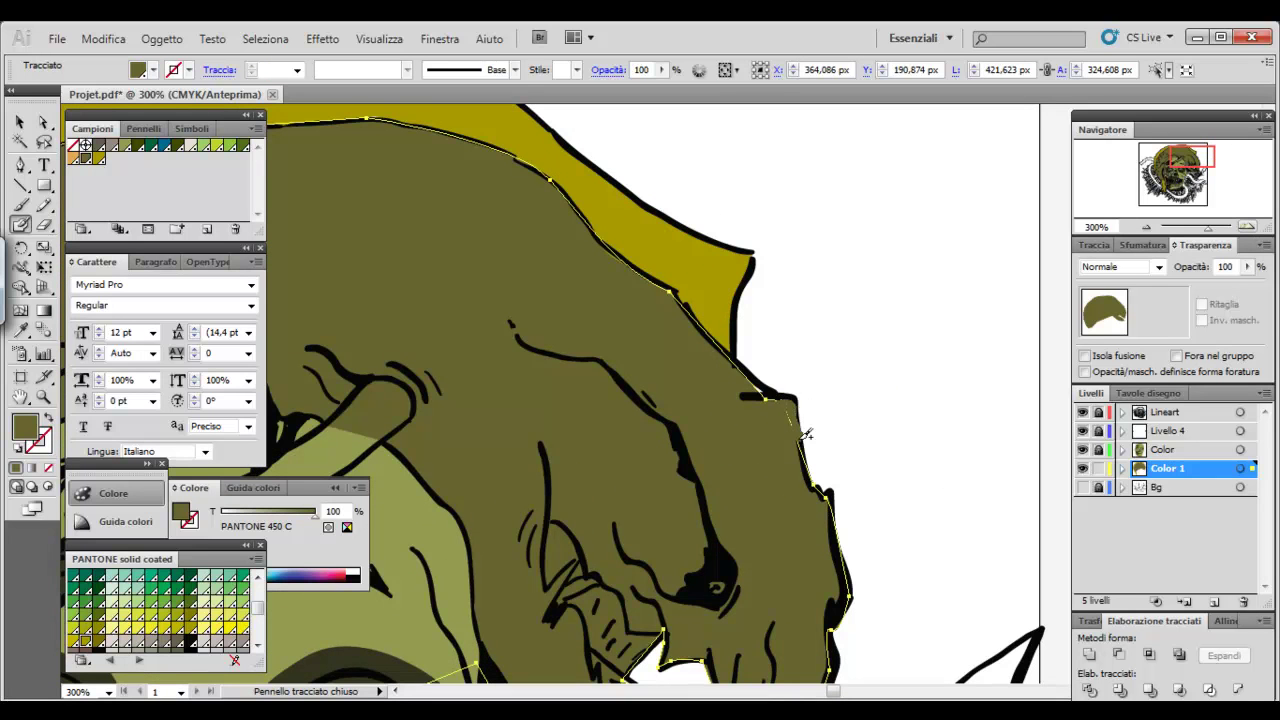
left_click(900, 434, "ctrl")
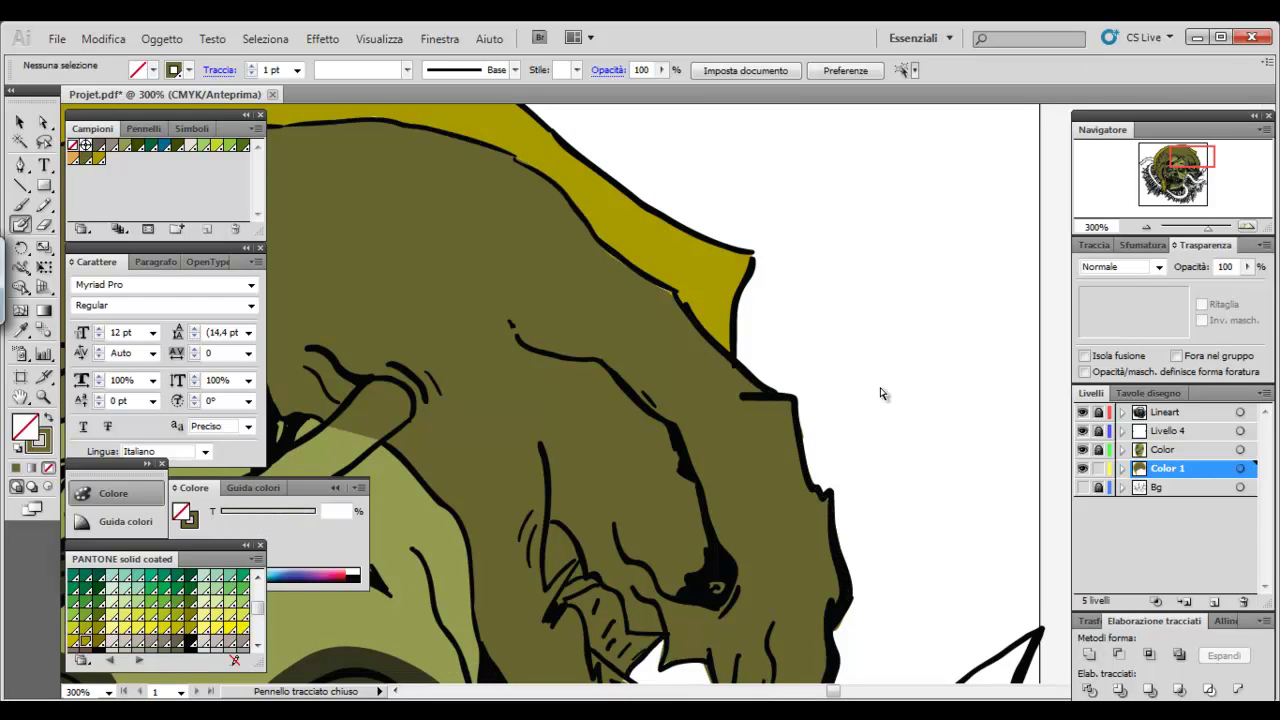
key("ctrl+minus")
key("ctrl+minus")
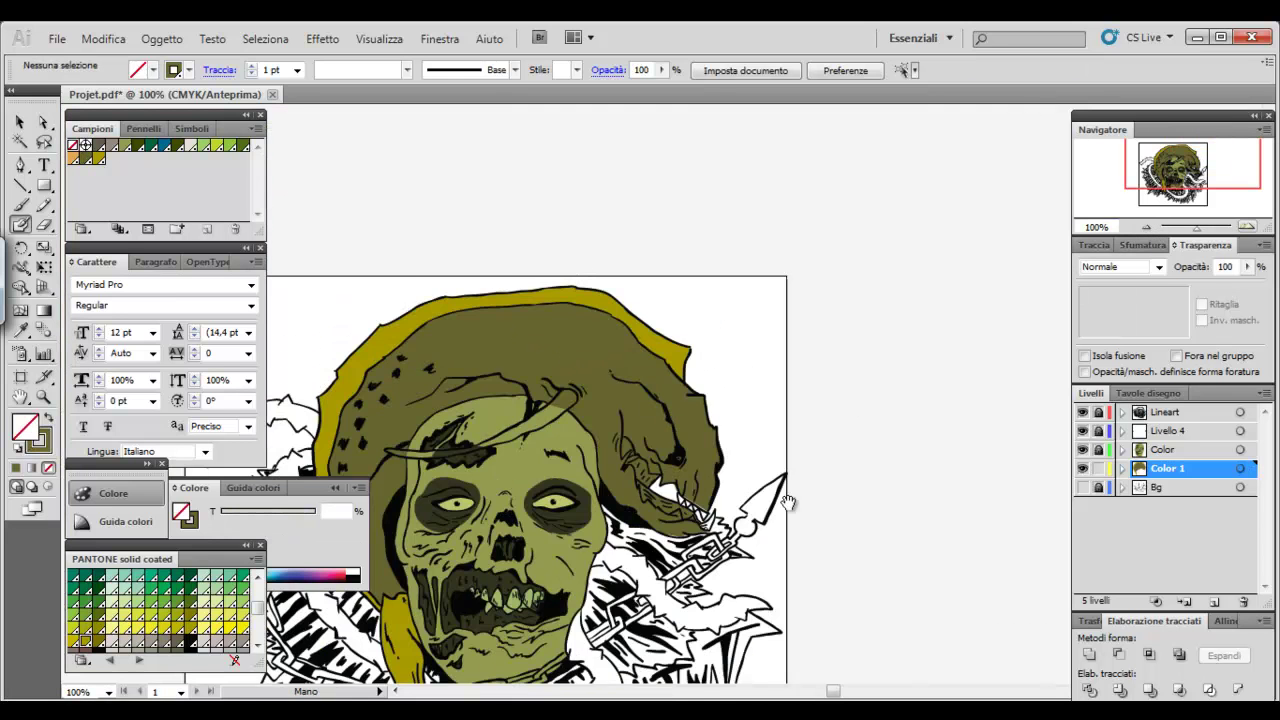
key("ctrl+minus")
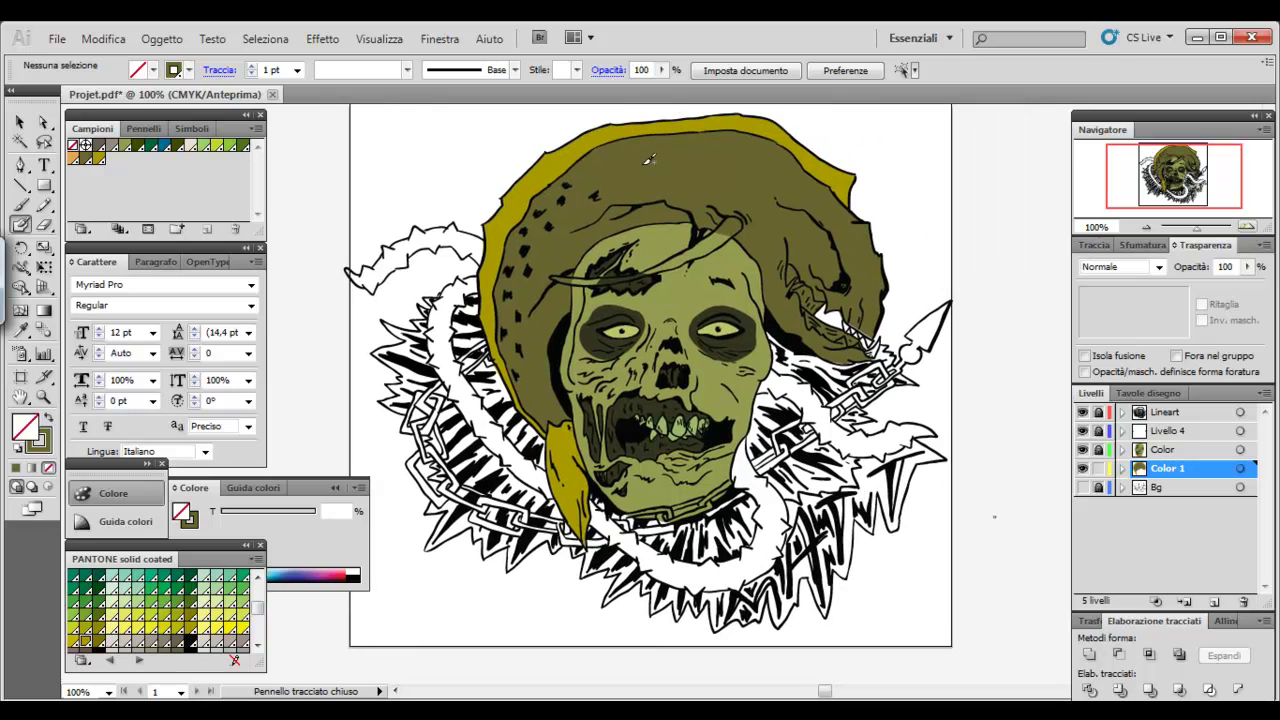
Recolour the hood's mustard rim to a darker olive fill, then bring the right-hand chains into view
left_click(495, 273)
double_click(25, 427)
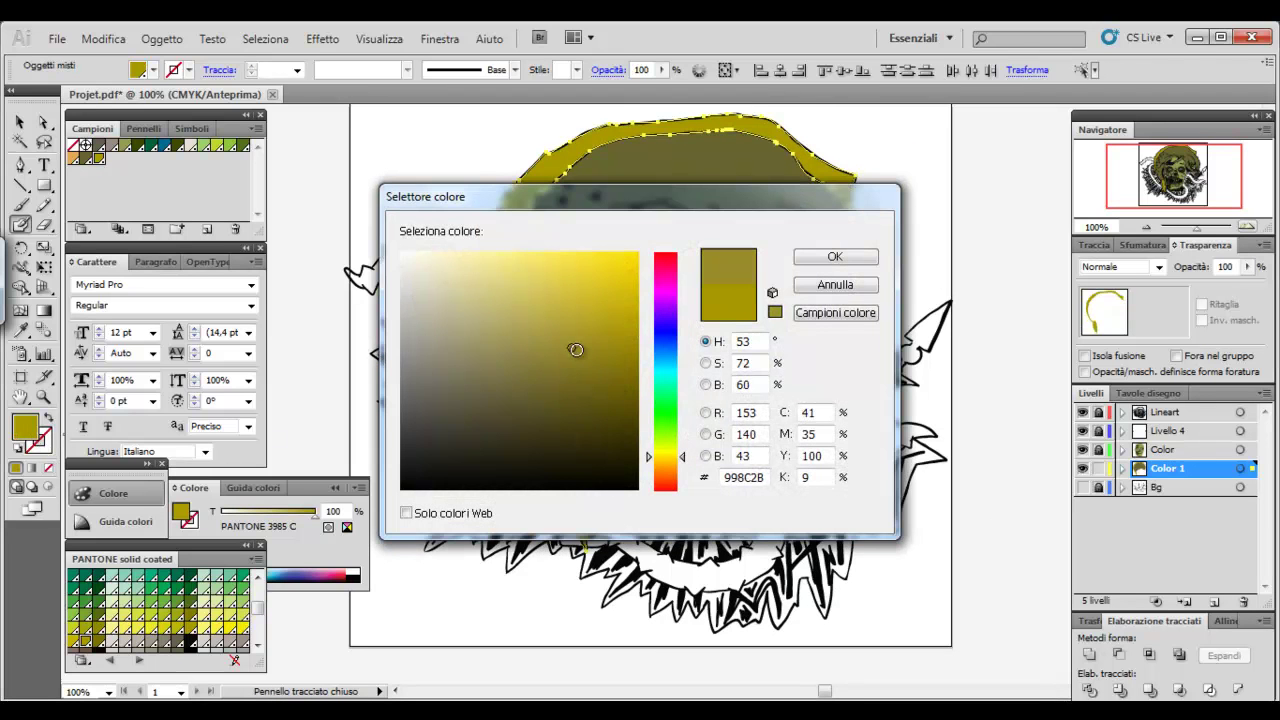
left_click(835, 256)
left_click(920, 214)
mouse_move(820, 544)
left_mouse_down()
mouse_move(814, 481)
mouse_move(495, 434)
left_mouse_up()
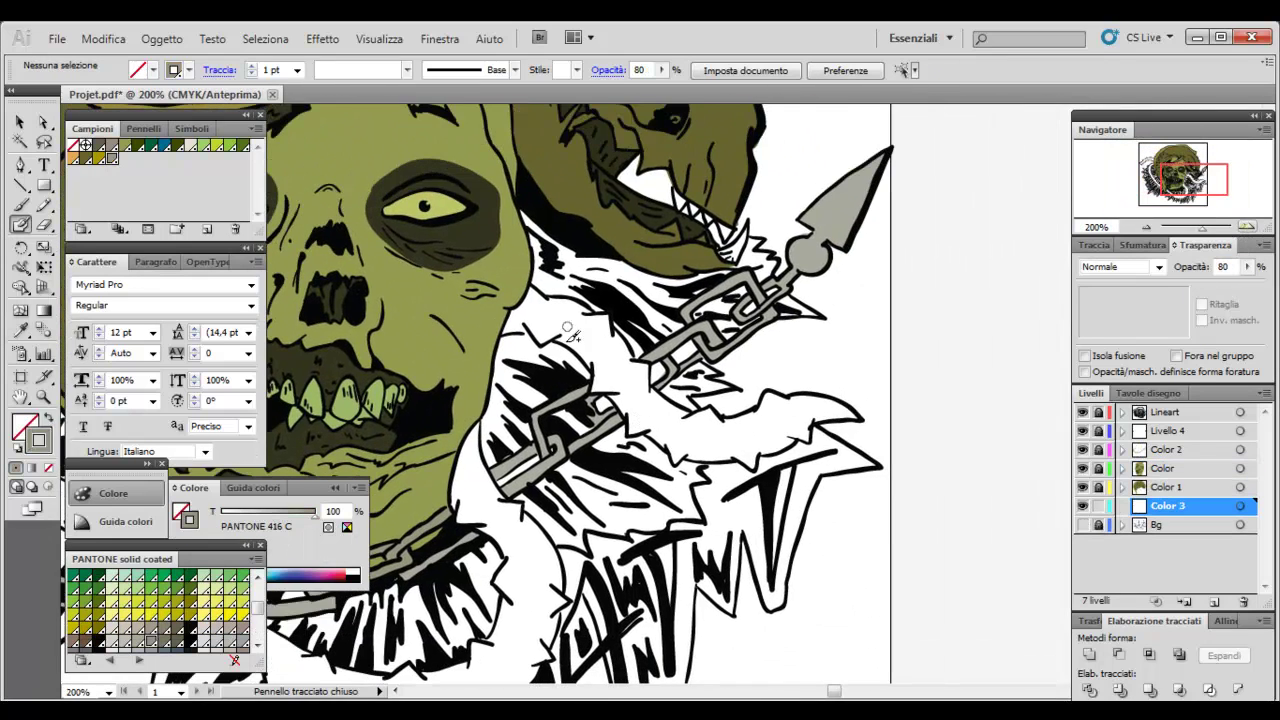
Make olive-green PANTONE 371 C the fill with no stroke, and zoom in on the chains
left_click(200, 592)
scroll(104, 595, "up", 3)
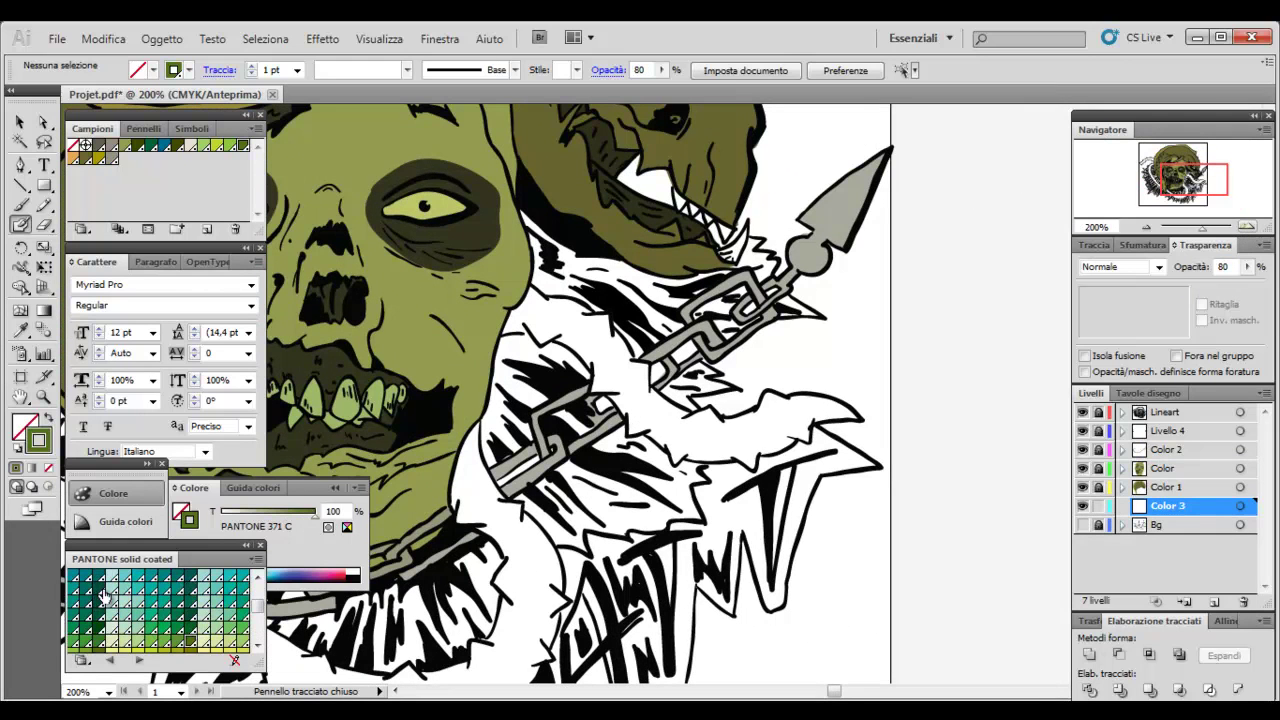
left_click(205, 617)
key("p")
left_click(256, 645)
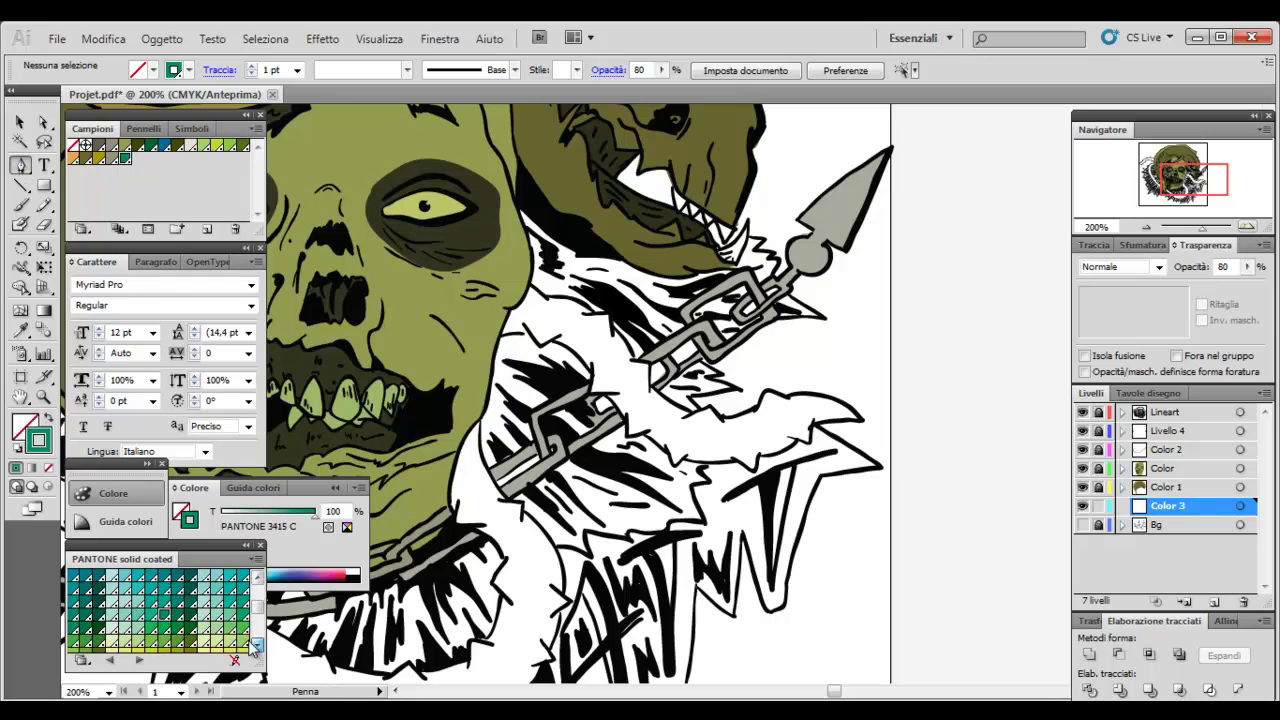
left_click(255, 645)
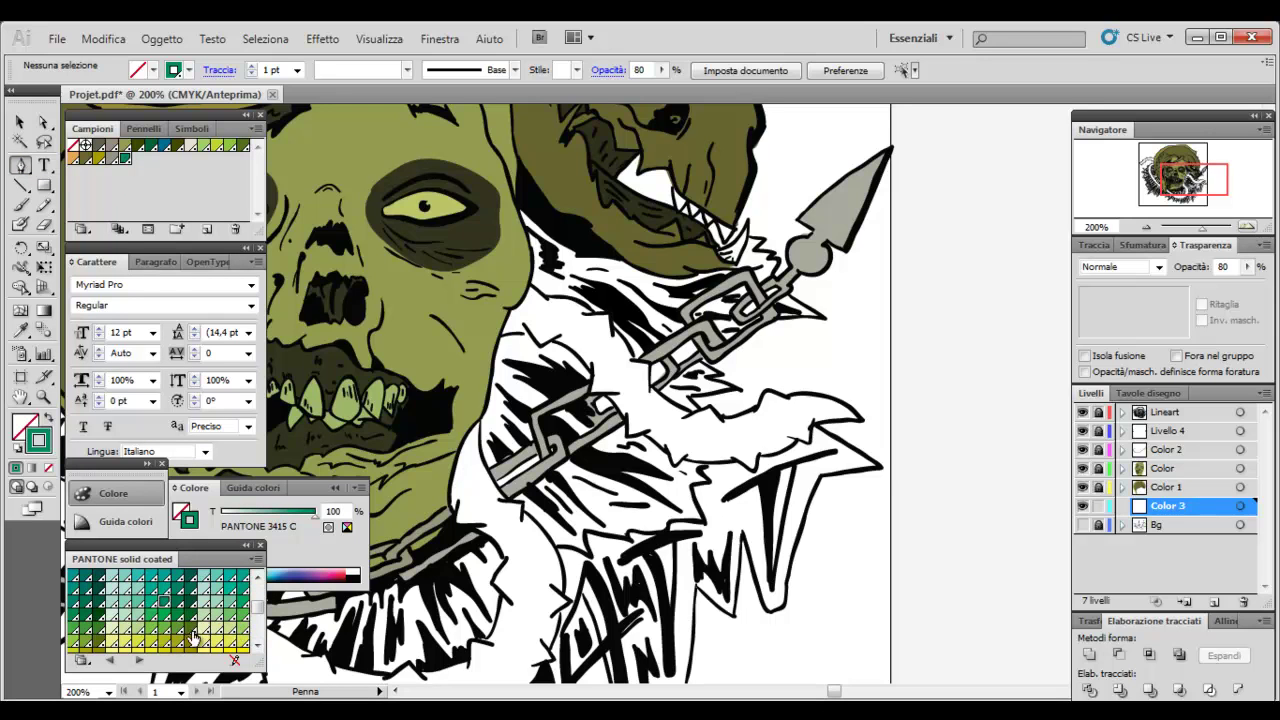
left_click(193, 637)
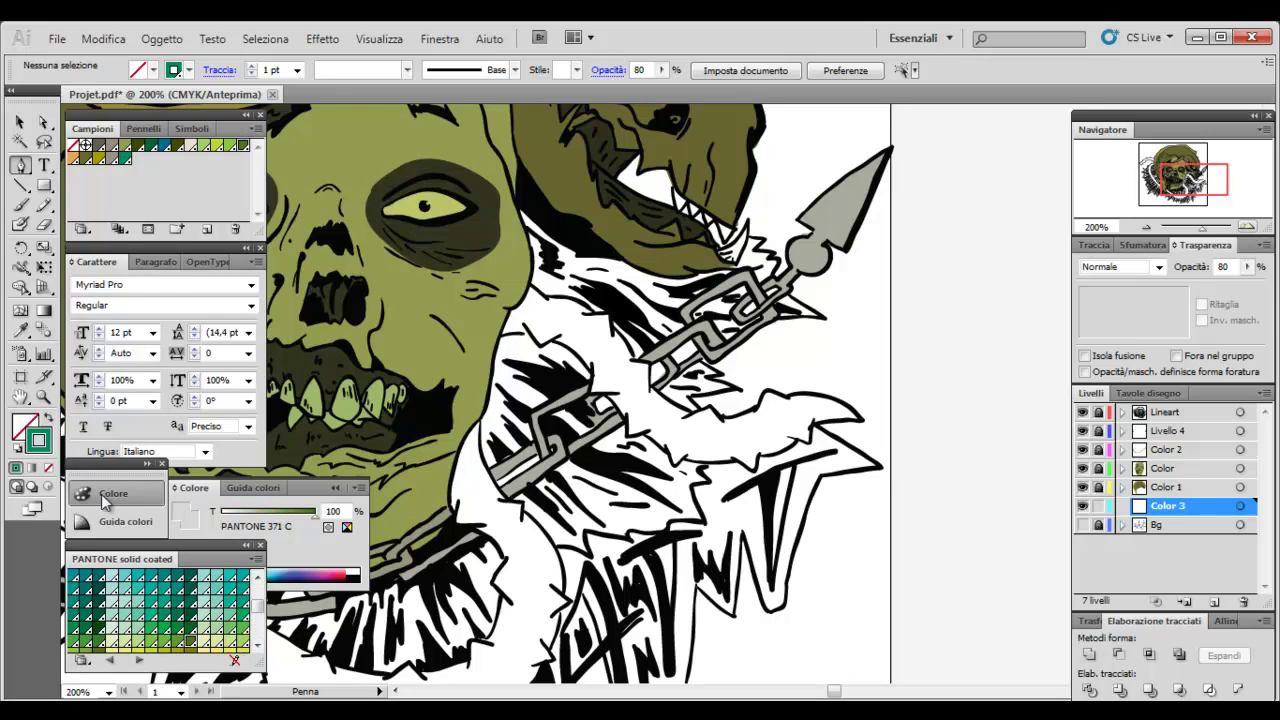
left_click(51, 419)
left_click(1245, 226)
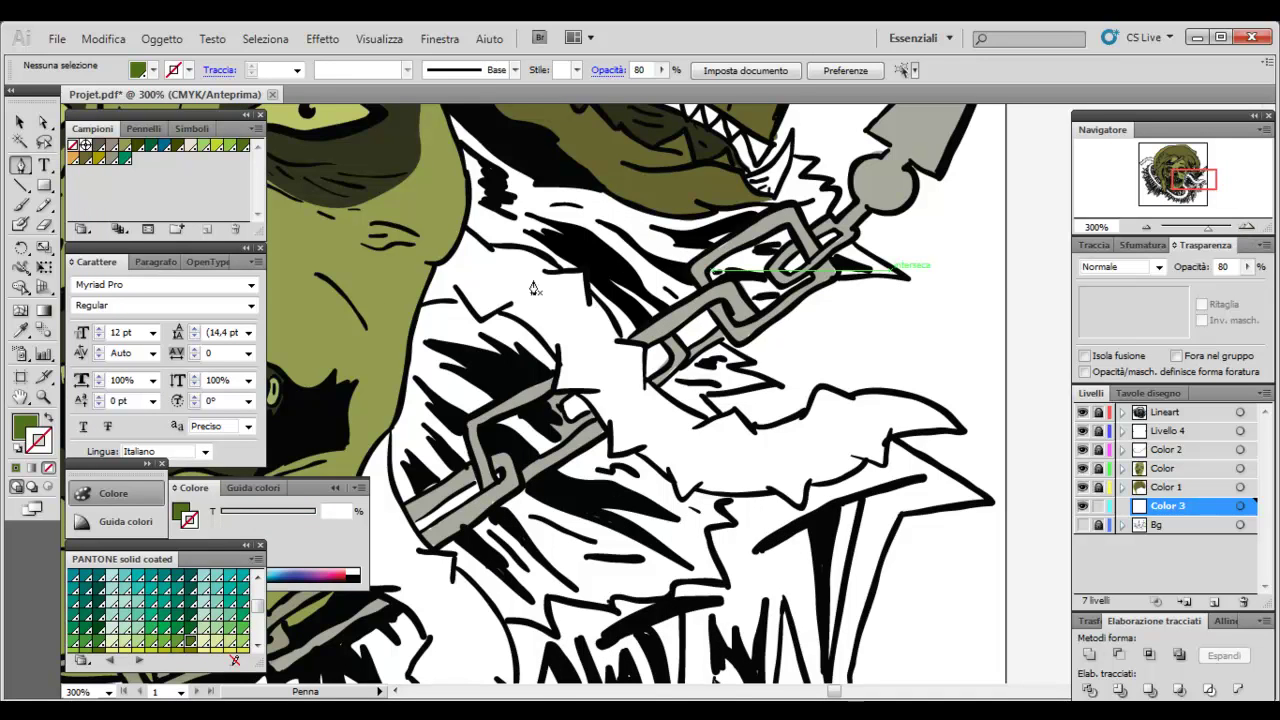
Trace and close an olive-green vine shape winding between the chains below the face
left_click(423, 303)
mouse_move(479, 318)
left_mouse_down()
mouse_move(502, 318)
mouse_move(564, 366)
mouse_move(616, 457)
left_mouse_up()
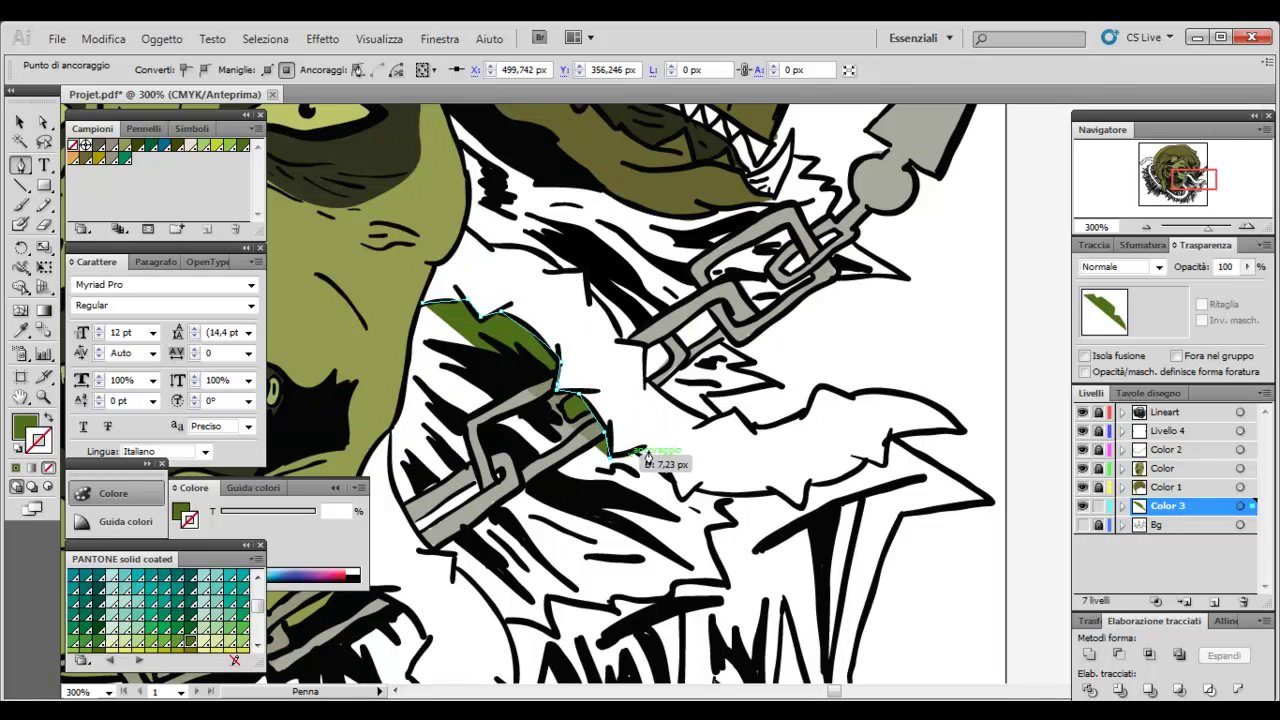
mouse_move(688, 492)
left_mouse_down()
mouse_move(790, 495)
mouse_move(805, 511)
mouse_move(884, 474)
left_mouse_up()
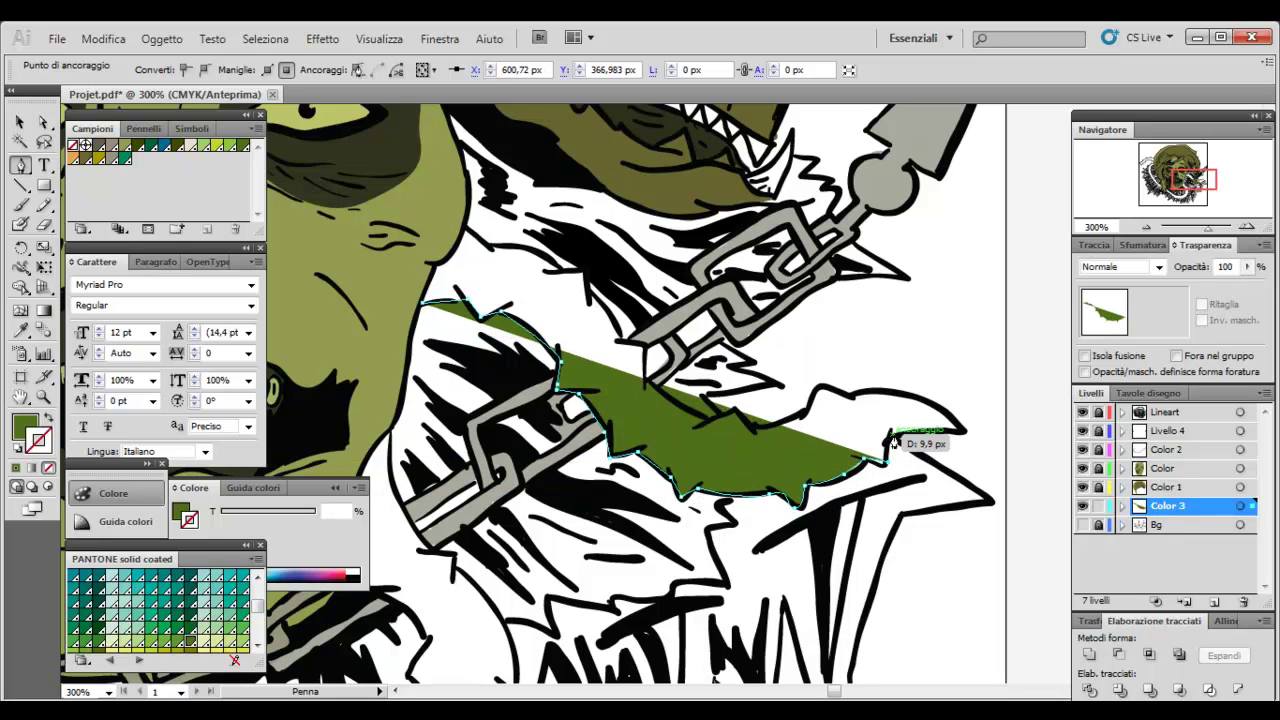
mouse_move(952, 428)
left_mouse_down()
mouse_move(875, 397)
mouse_move(893, 398)
mouse_move(836, 400)
left_mouse_up()
left_click_drag(746, 414, 754, 428)
left_click(657, 392)
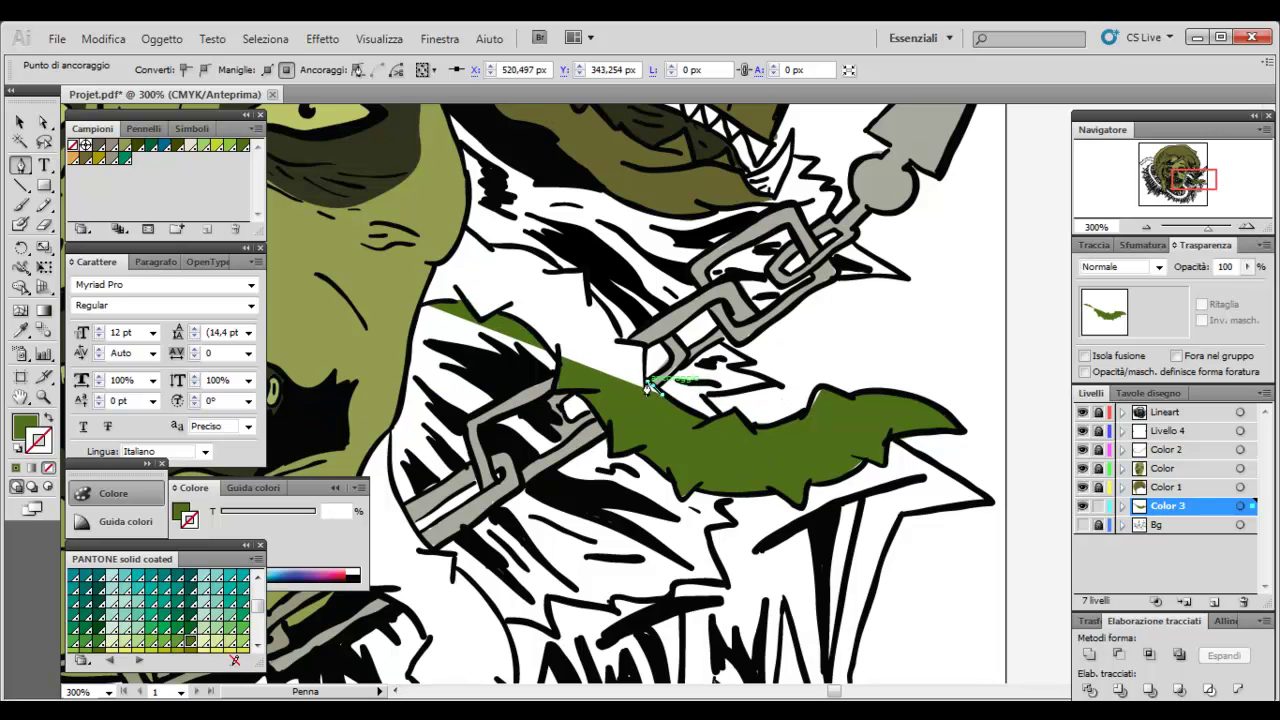
left_click(645, 347)
left_click_drag(579, 293, 565, 281)
left_click_drag(452, 249, 452, 249)
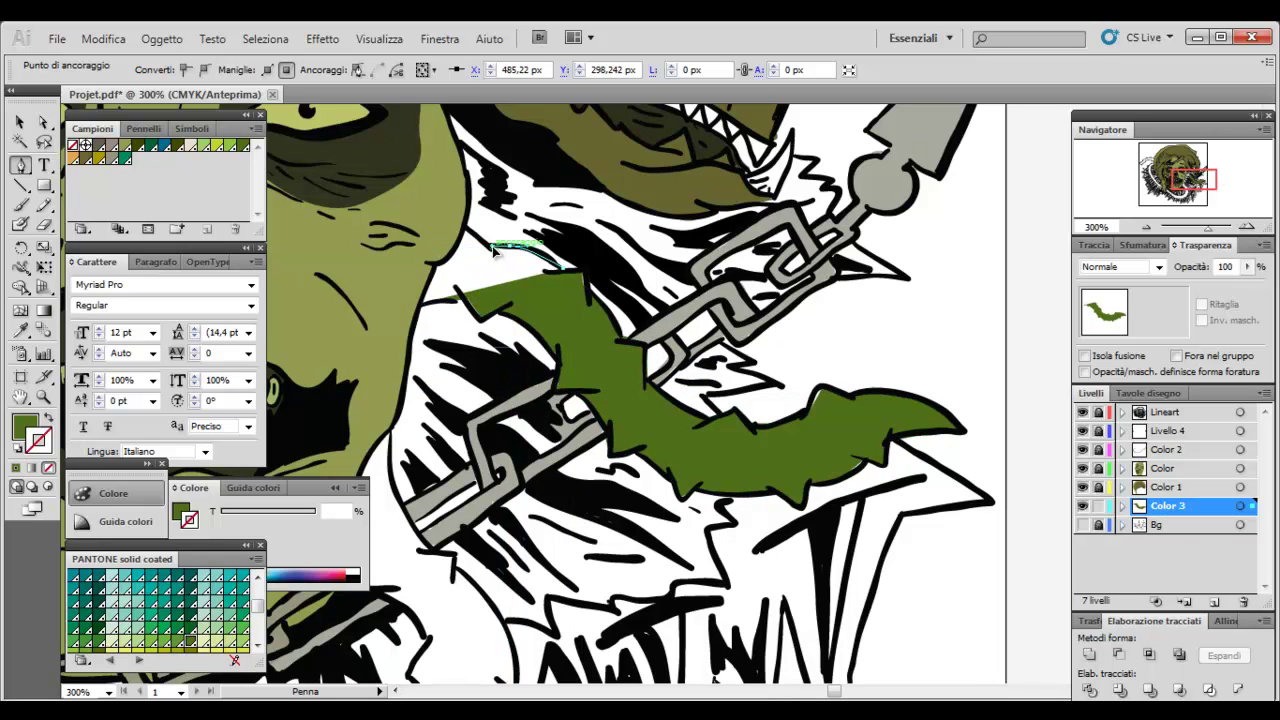
mouse_move(422, 301)
left_mouse_down()
mouse_move(447, 322)
mouse_move(533, 575)
mouse_move(479, 609)
left_mouse_up()
left_click(465, 299)
left_click(450, 335, "ctrl")
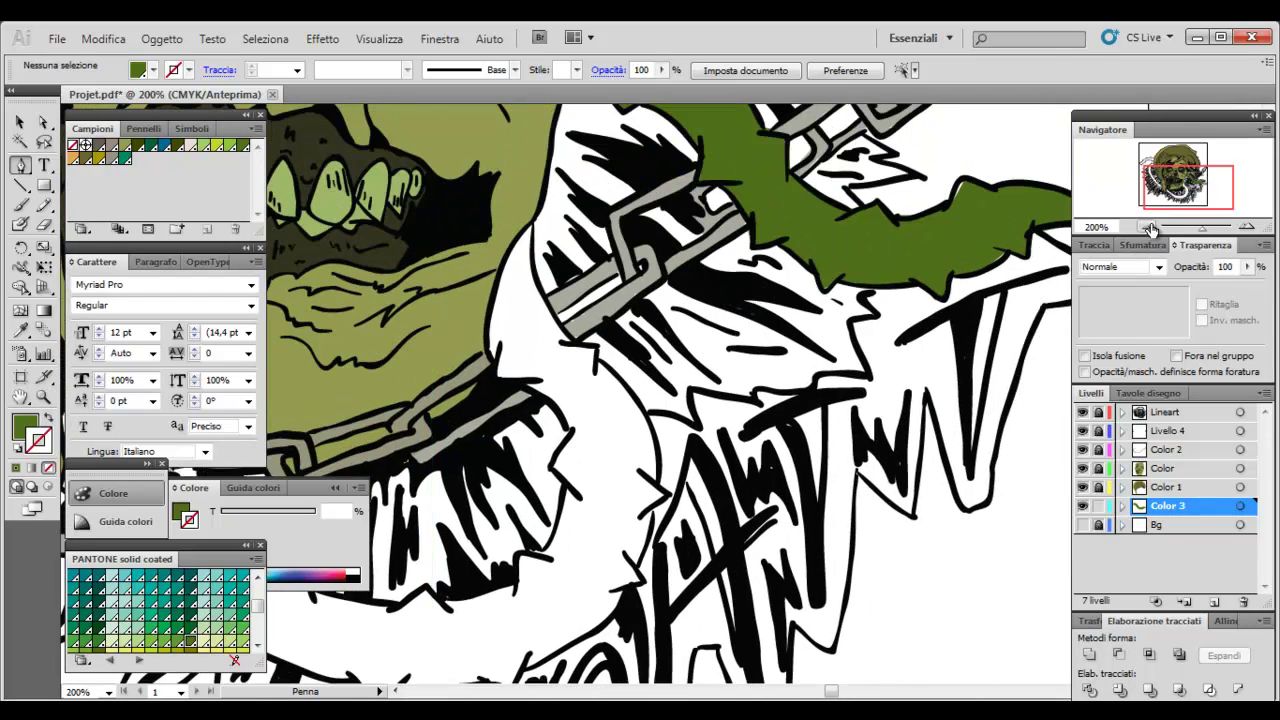
Zoom in on the left spiky background and set up the Color Bg layer
left_click(1150, 229)
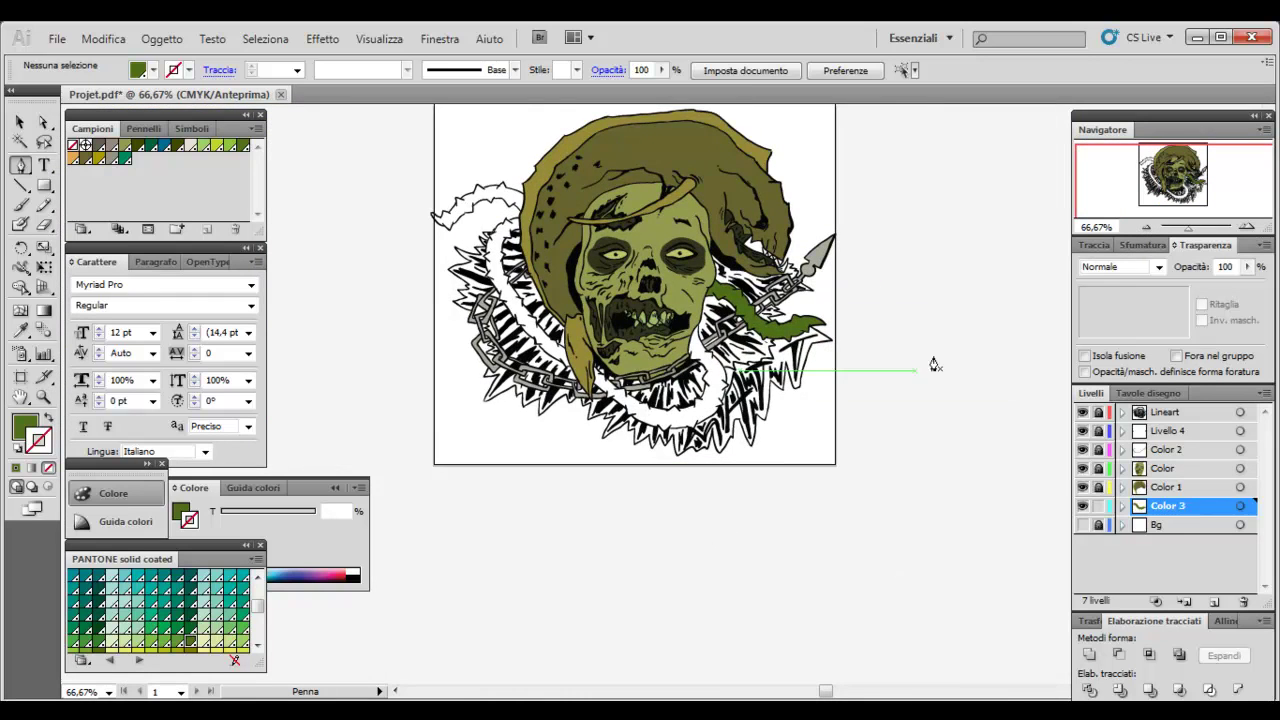
key("ctrl+plus")
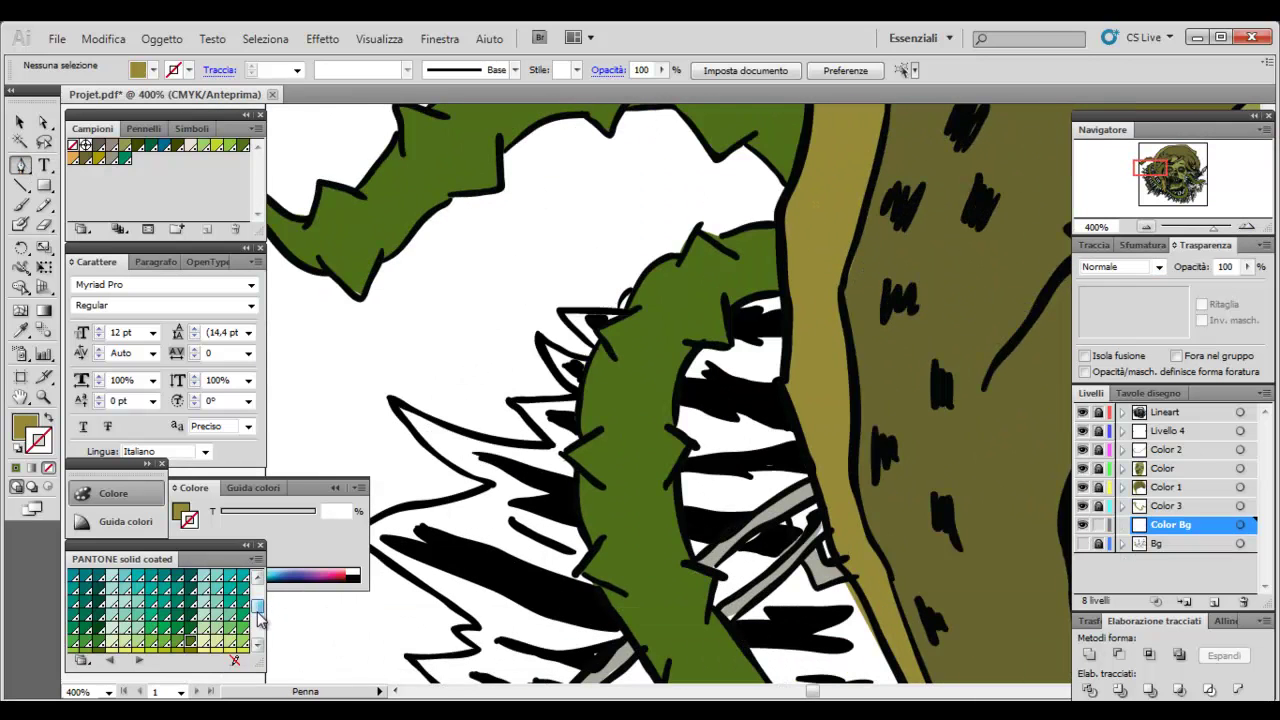
left_click_drag(257, 608, 261, 581)
left_click(258, 578)
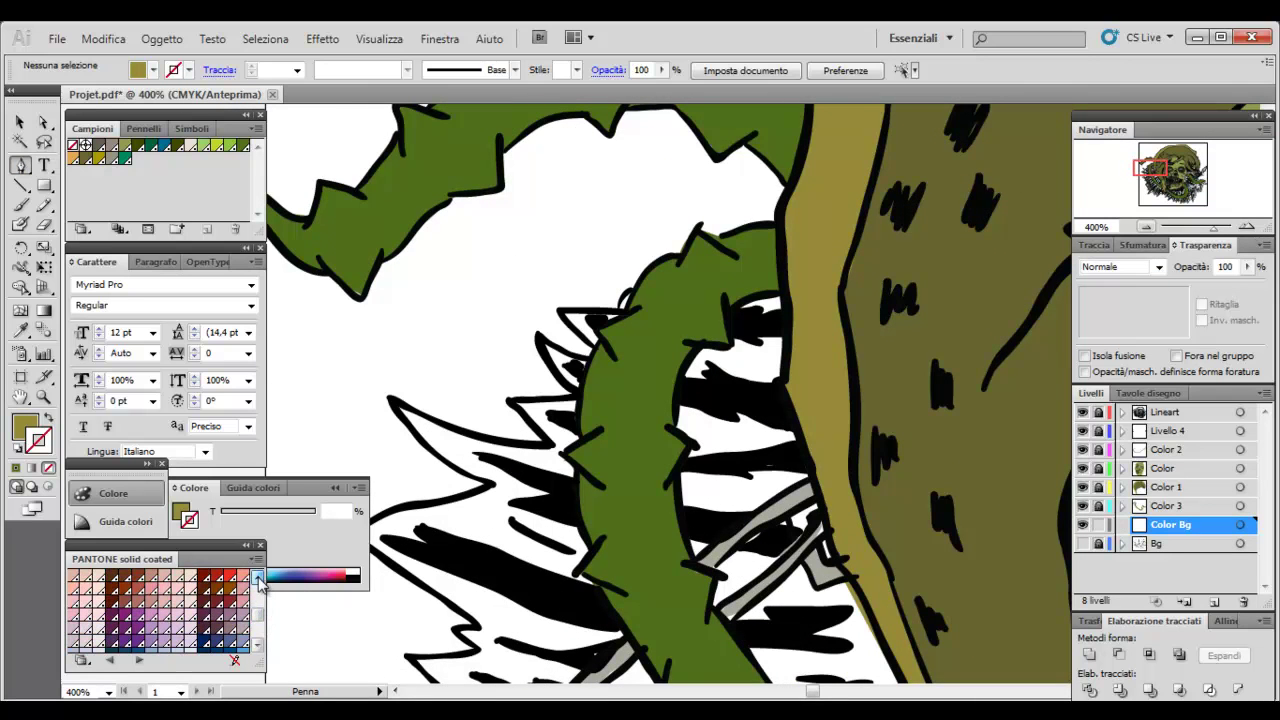
left_click(258, 577)
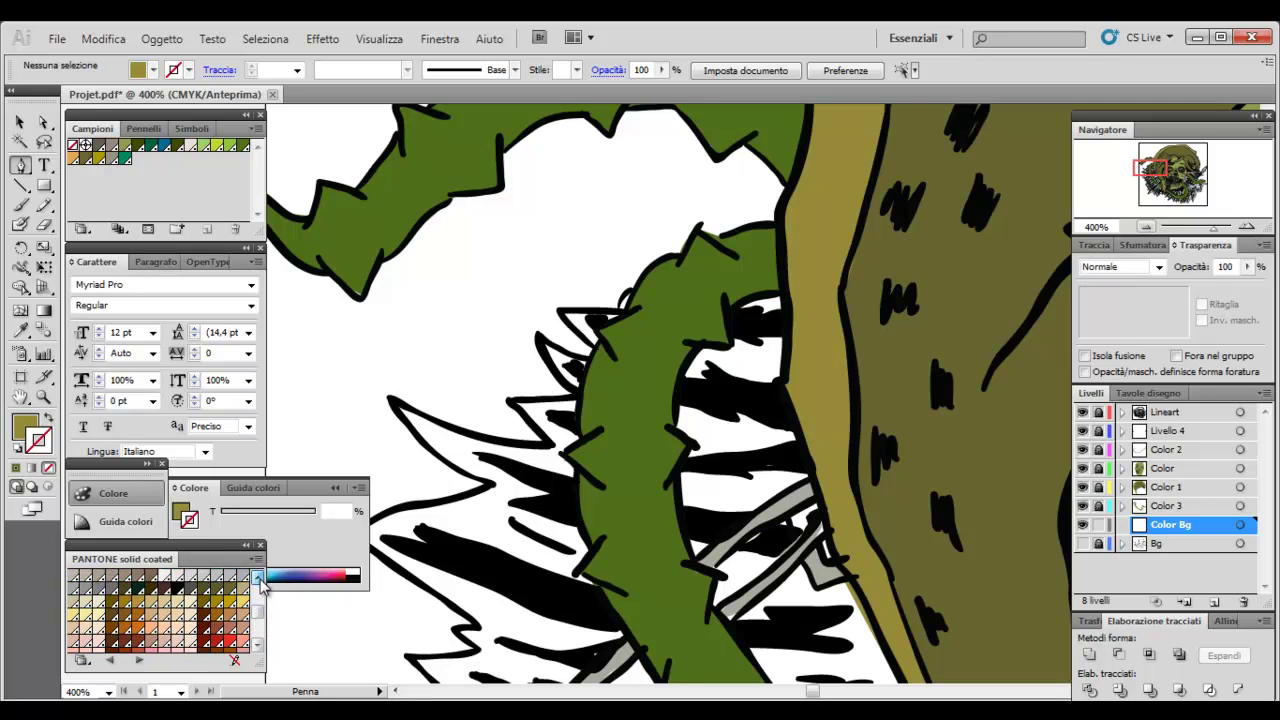
Make bright yellow PANTONE 3965 C the fill and start a shape at a spike tip
left_click(257, 645)
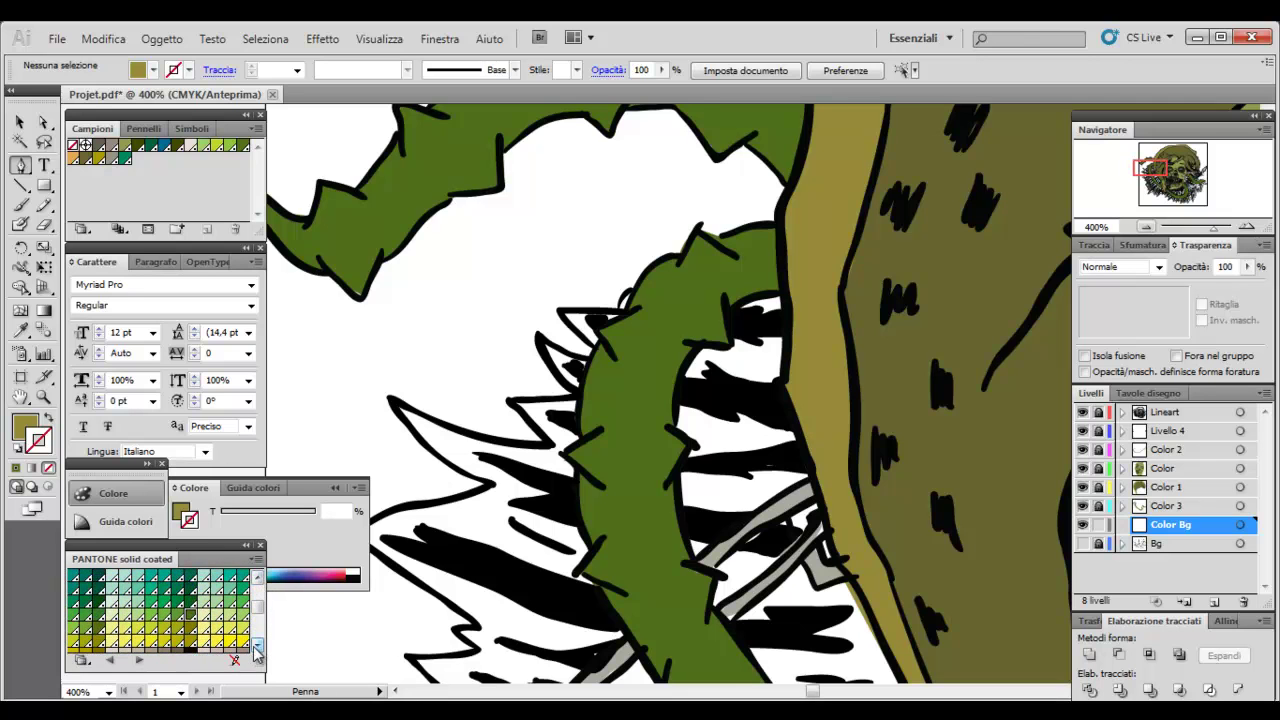
left_click(240, 641)
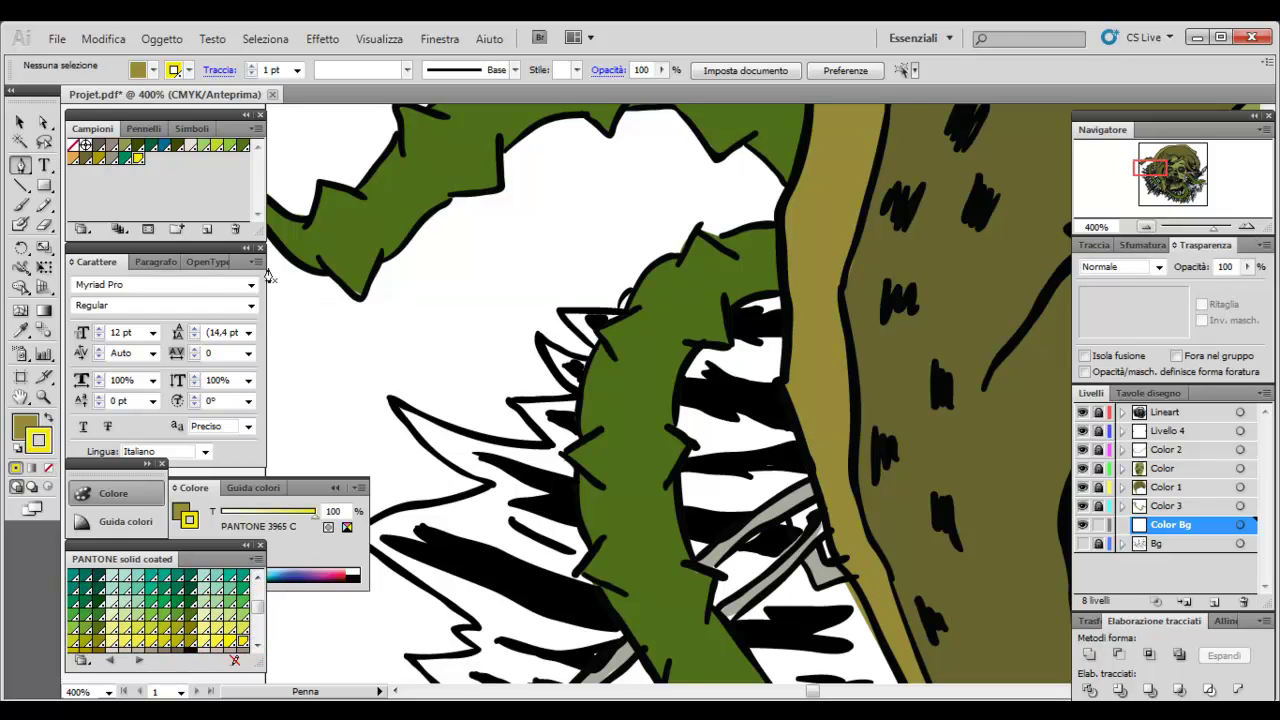
key("shift+x")
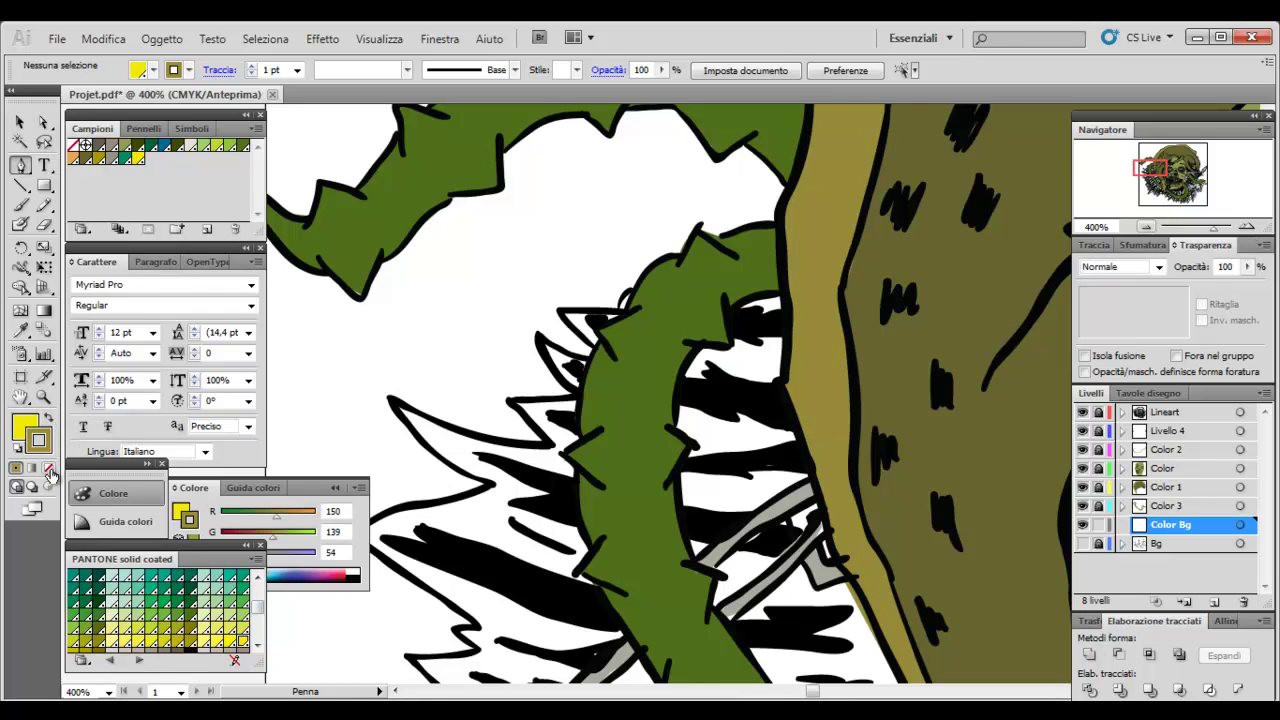
left_click(622, 295)
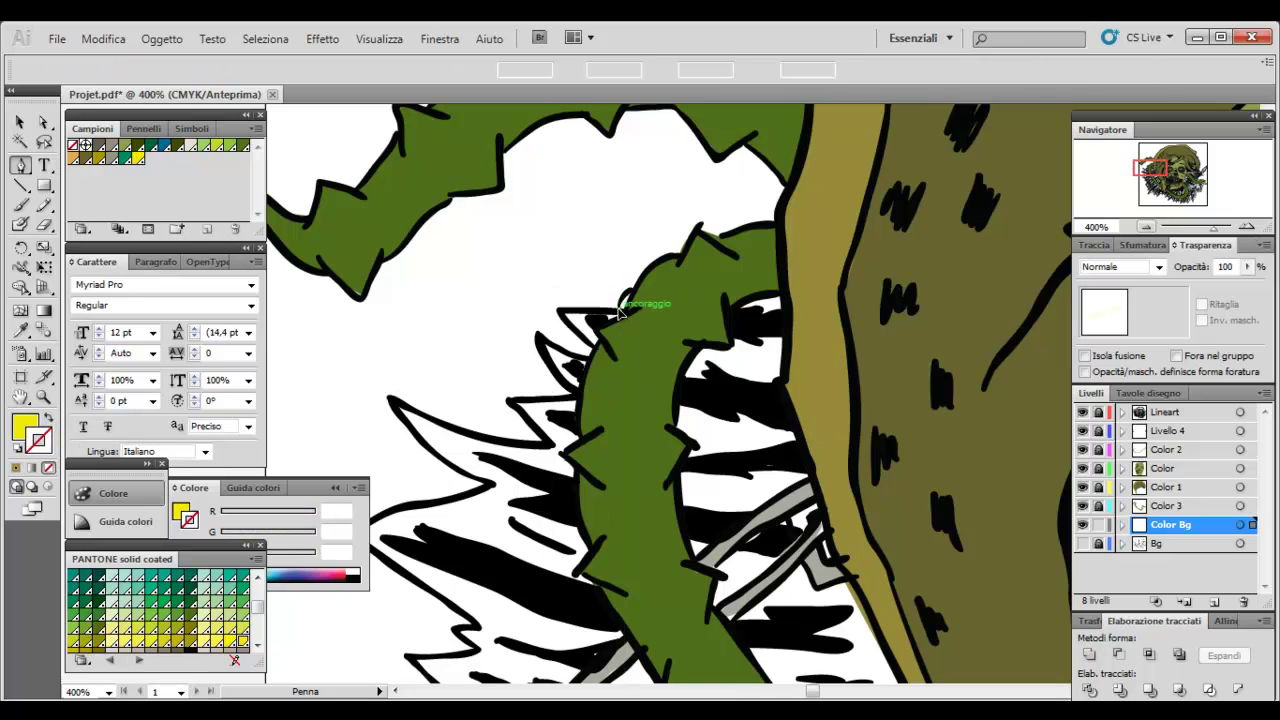
Trace the yellow outline down the upper left spikes
left_click(588, 306)
left_click(557, 311)
left_click(603, 321)
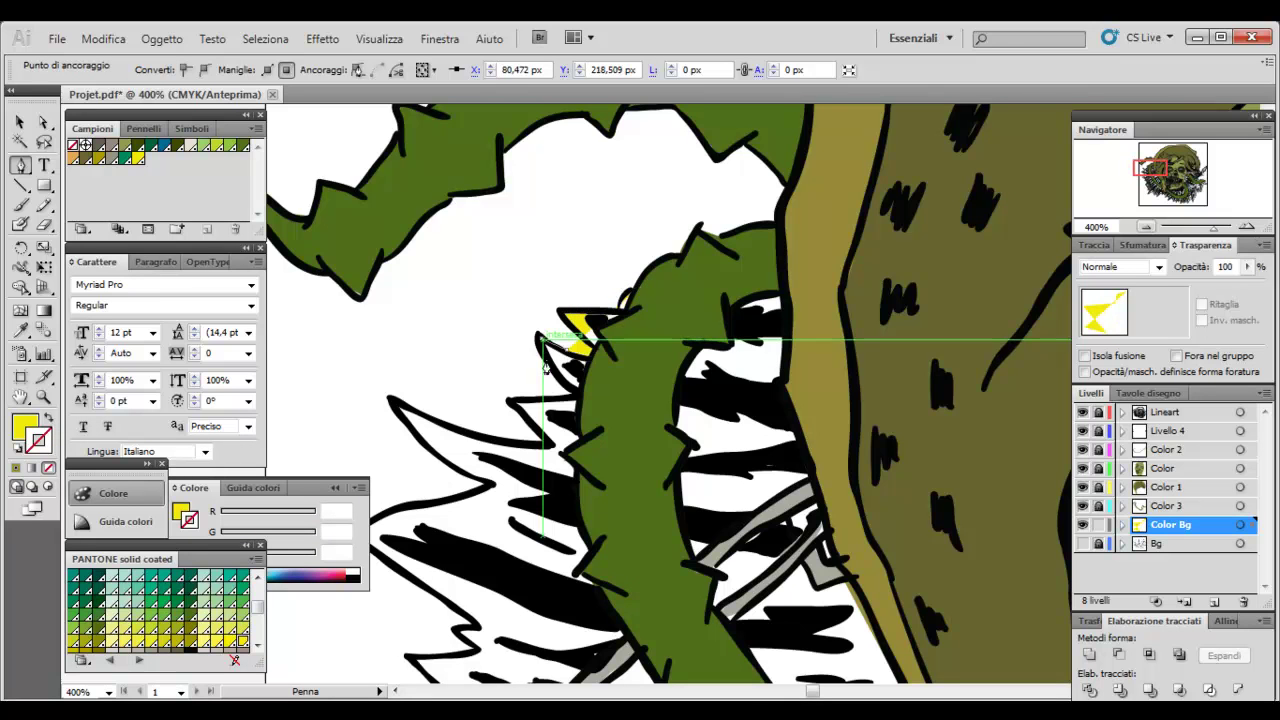
left_click(538, 337)
left_click(583, 362)
left_click(576, 384)
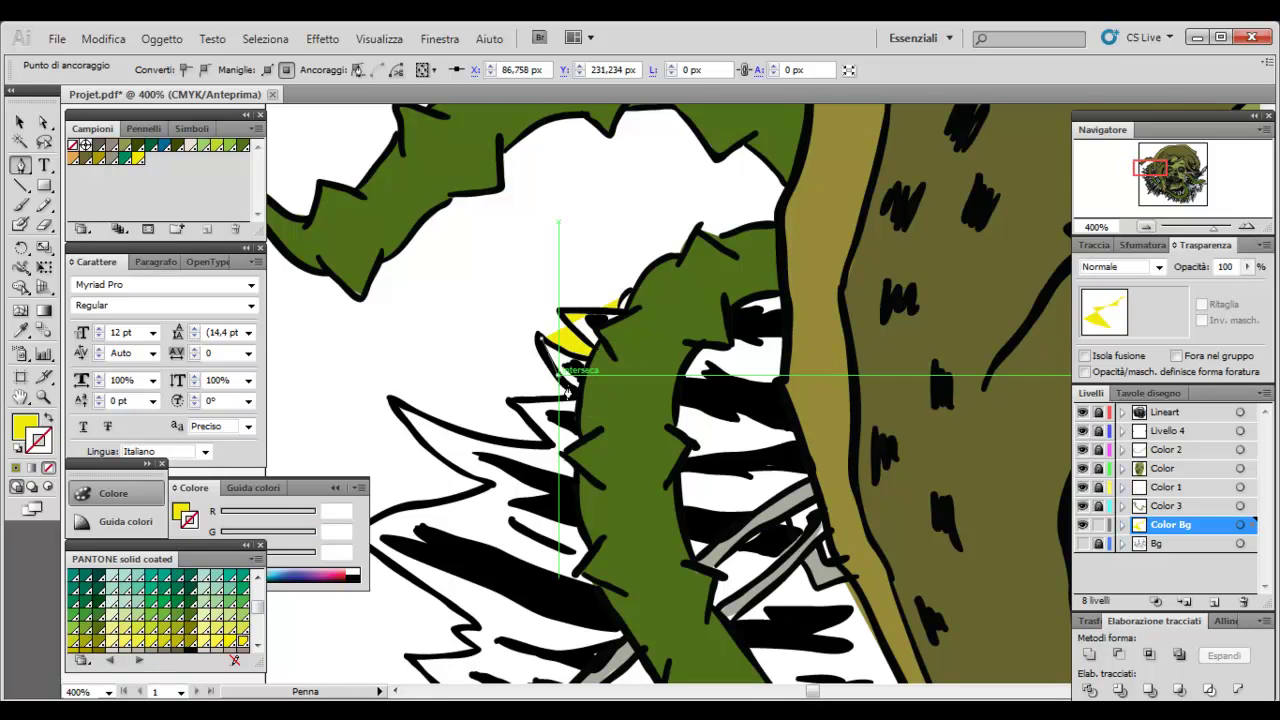
left_click(568, 390)
left_click(512, 401)
left_click(552, 444)
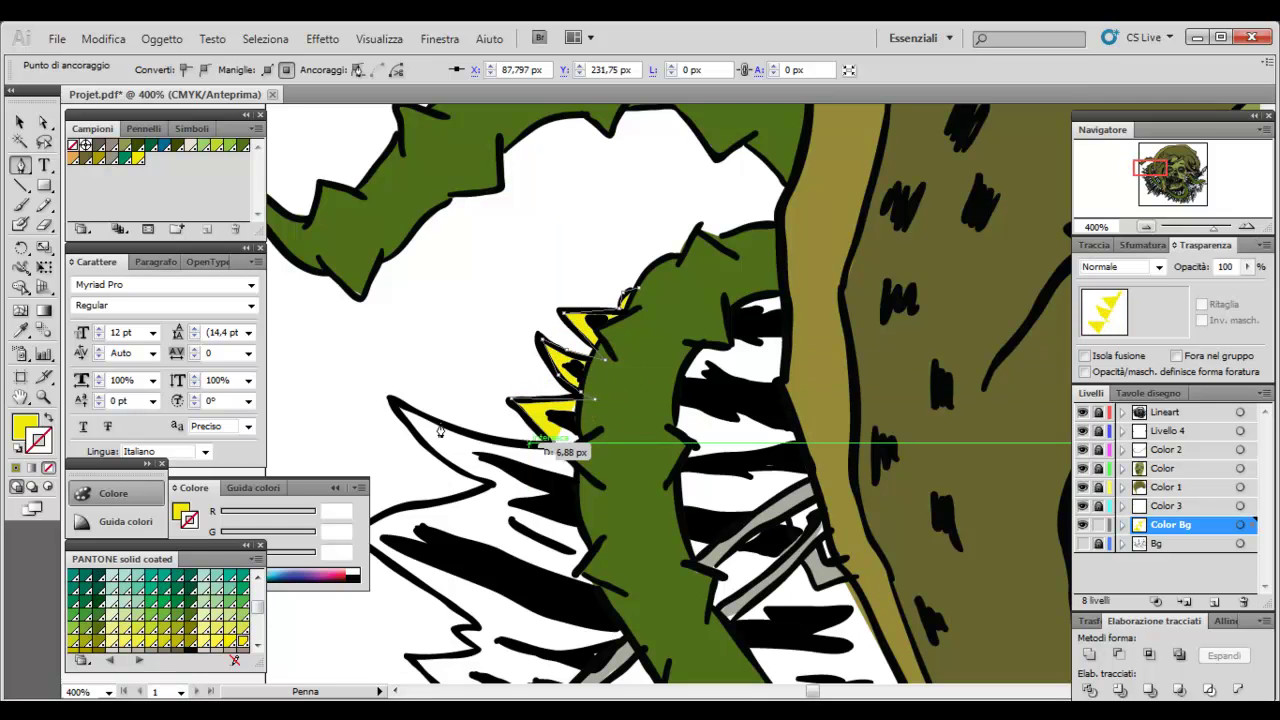
left_click_drag(390, 398, 401, 418)
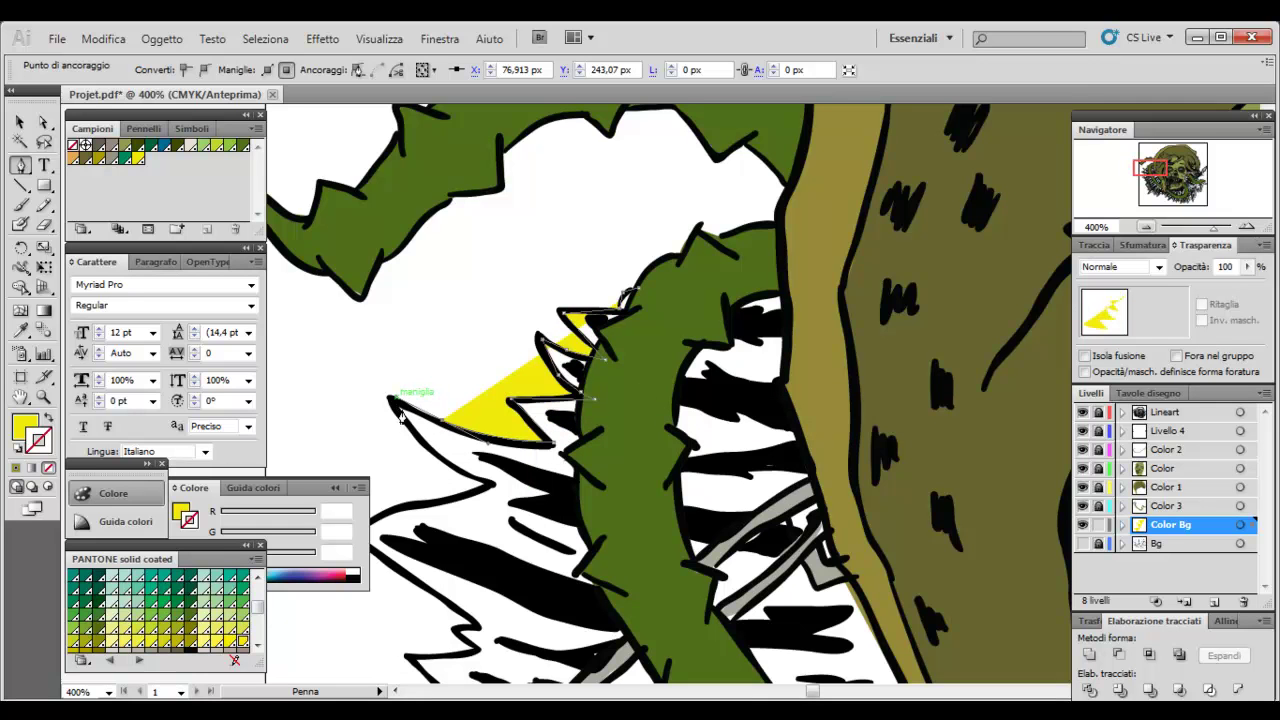
left_click(490, 480)
Continue the yellow outline around the lower left spikes toward the chain
left_click_drag(430, 512, 564, 406)
left_click(561, 387)
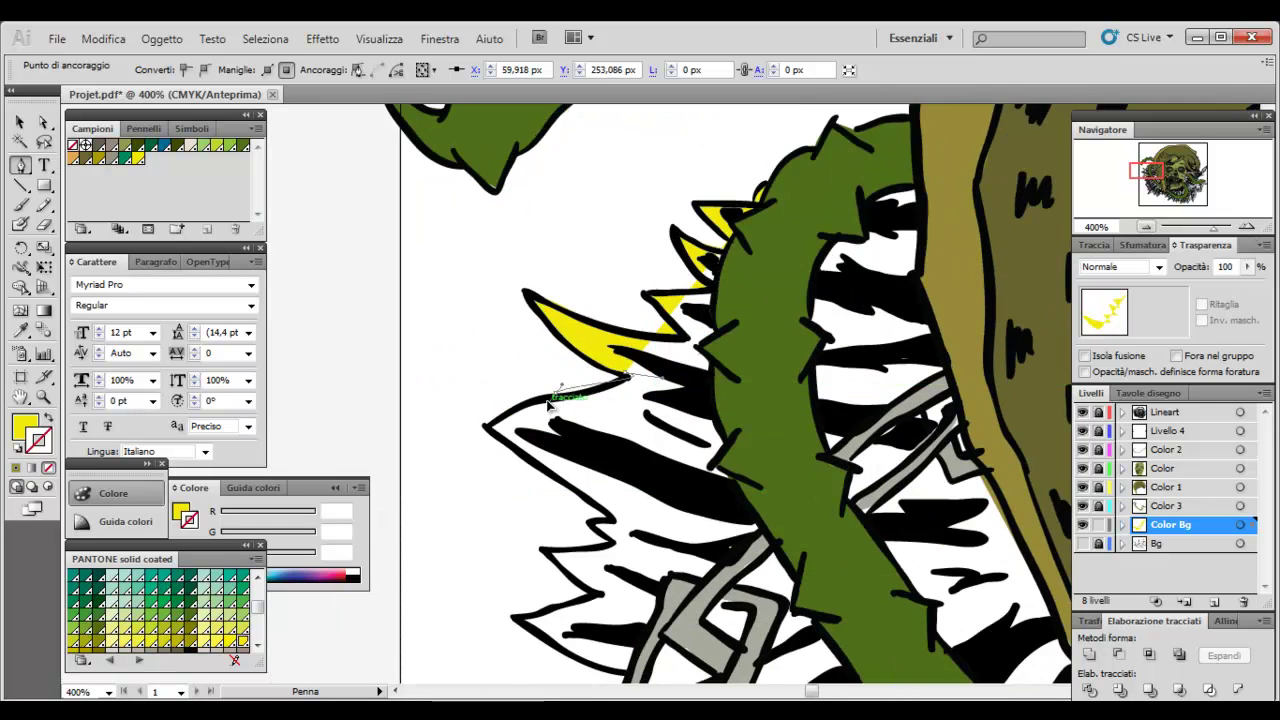
left_click(488, 425)
left_click(610, 503)
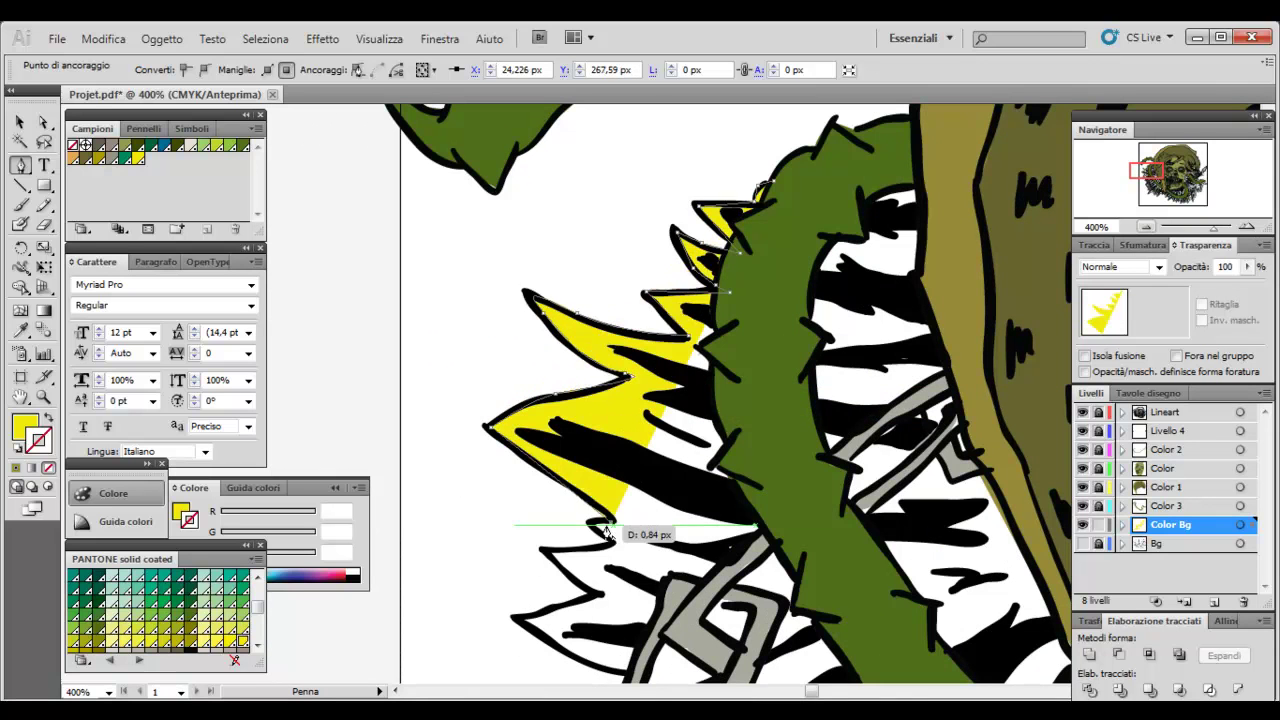
left_click(614, 546)
left_click(546, 550)
left_click(598, 597)
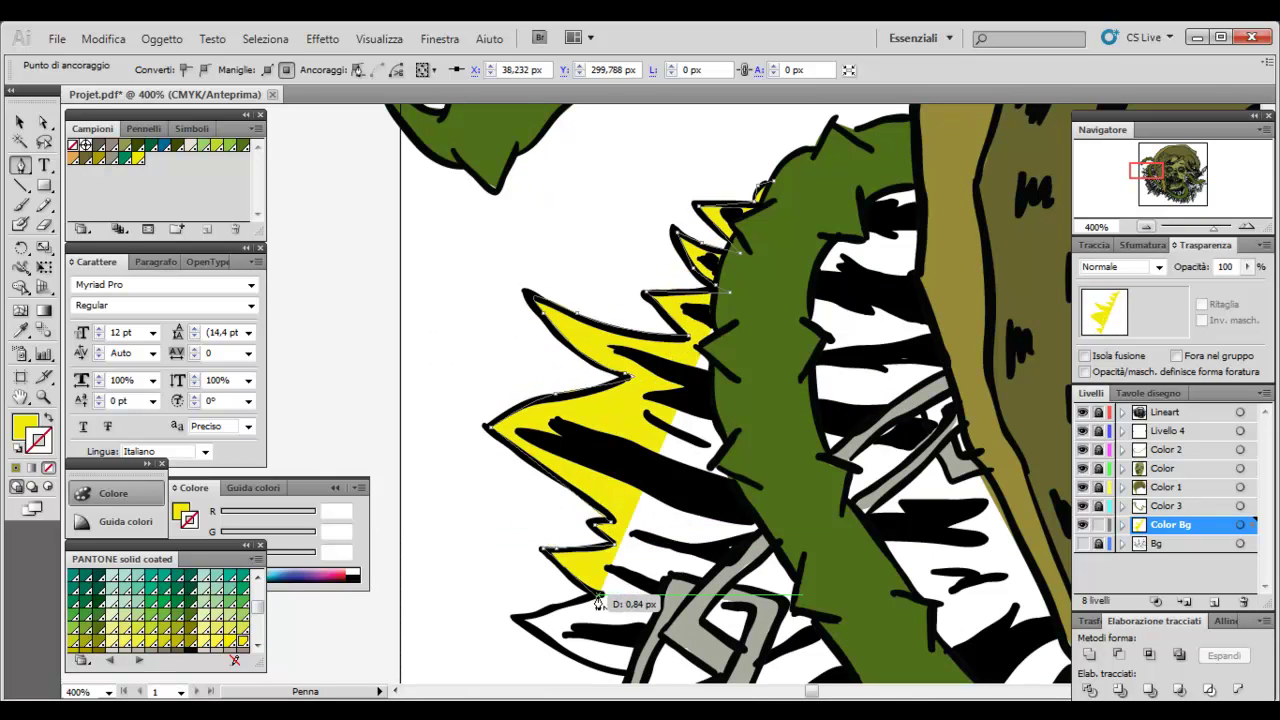
left_click(519, 625)
left_click_drag(519, 625, 415, 427)
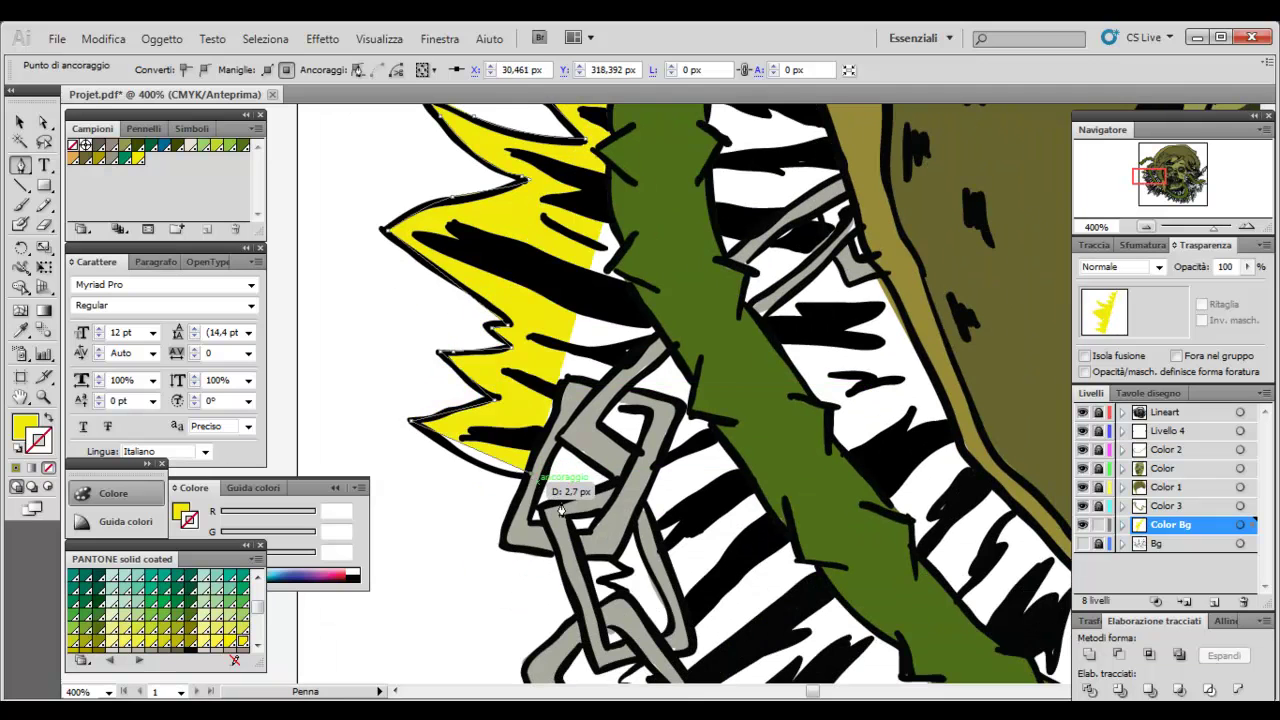
left_click(480, 466)
Carry the yellow outline down along and behind the chain
mouse_move(571, 553)
left_mouse_down()
mouse_move(601, 347)
mouse_move(603, 377)
left_mouse_up()
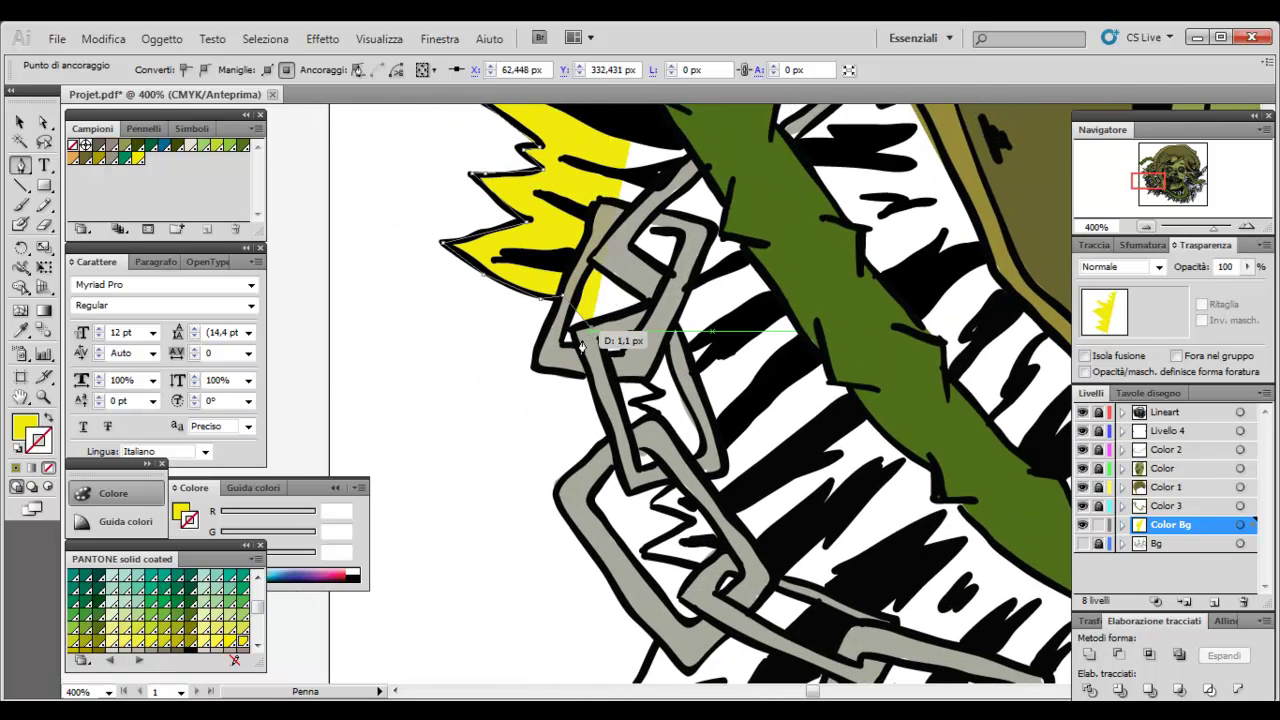
left_click(618, 379)
left_click(660, 405)
left_click(643, 550)
left_click_drag(643, 550, 556, 350)
left_click_drag(627, 388, 588, 430)
left_click_drag(545, 494, 634, 491)
left_click_drag(548, 641, 552, 648)
Extend the yellow outline across the lower spikes toward the area under the face
left_click(732, 550)
left_click_drag(738, 608, 762, 608)
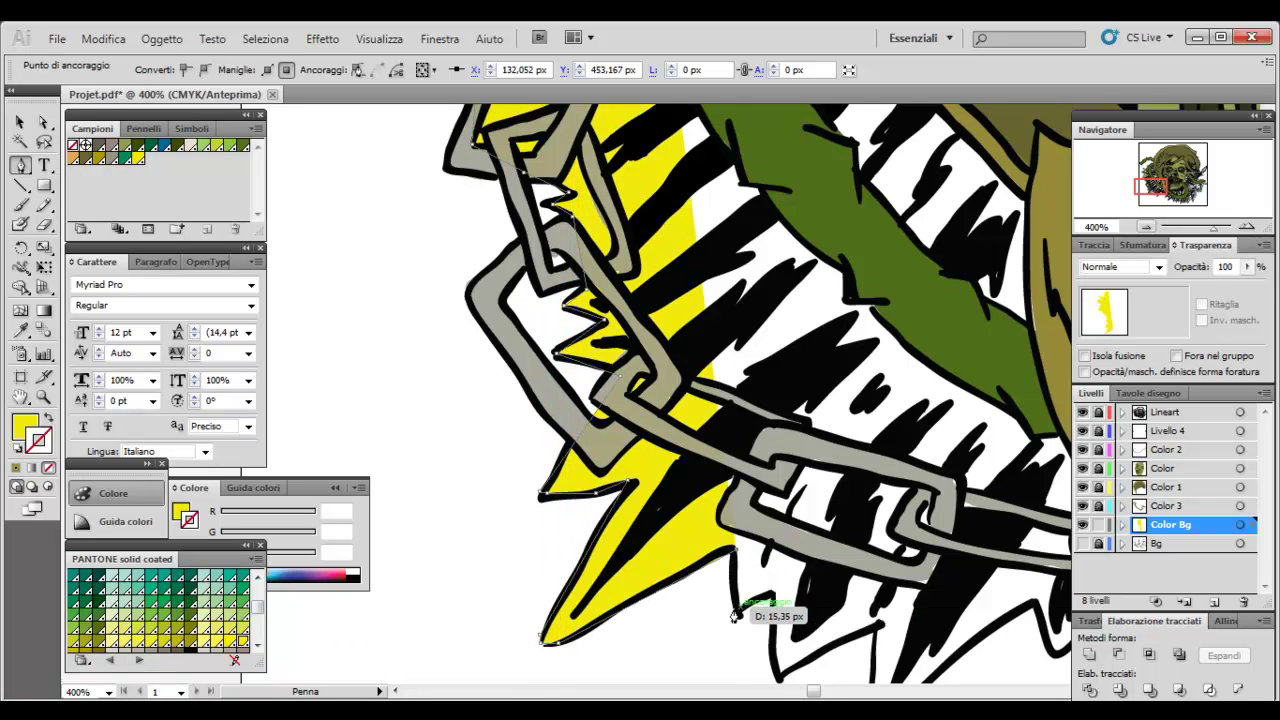
scroll(740, 560, "down", 3)
left_click(808, 472)
left_click_drag(803, 575, 814, 571)
left_click(983, 468)
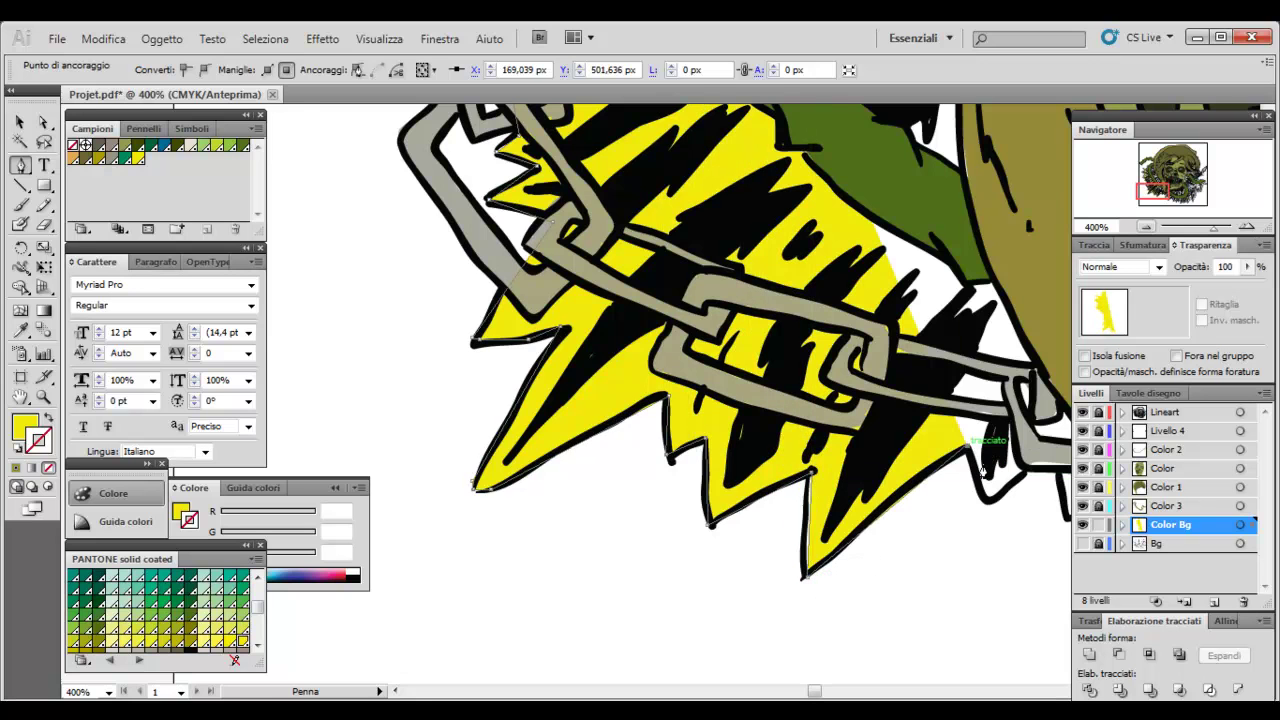
mouse_move(985, 505)
left_mouse_down()
mouse_move(635, 485)
mouse_move(689, 468)
left_mouse_up()
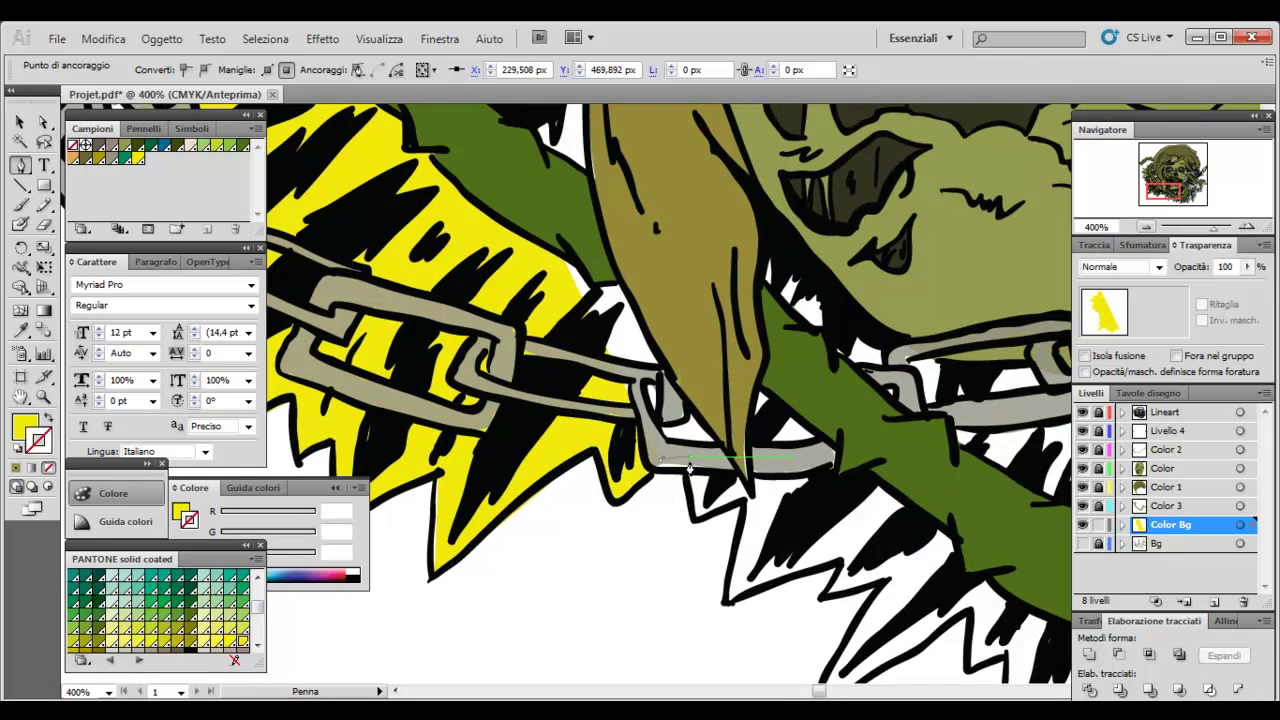
Trace the yellow outline along the spikes below the face
scroll(698, 470, "down", 3)
left_click(643, 440)
left_click(738, 436)
left_click(759, 400)
left_click(803, 414)
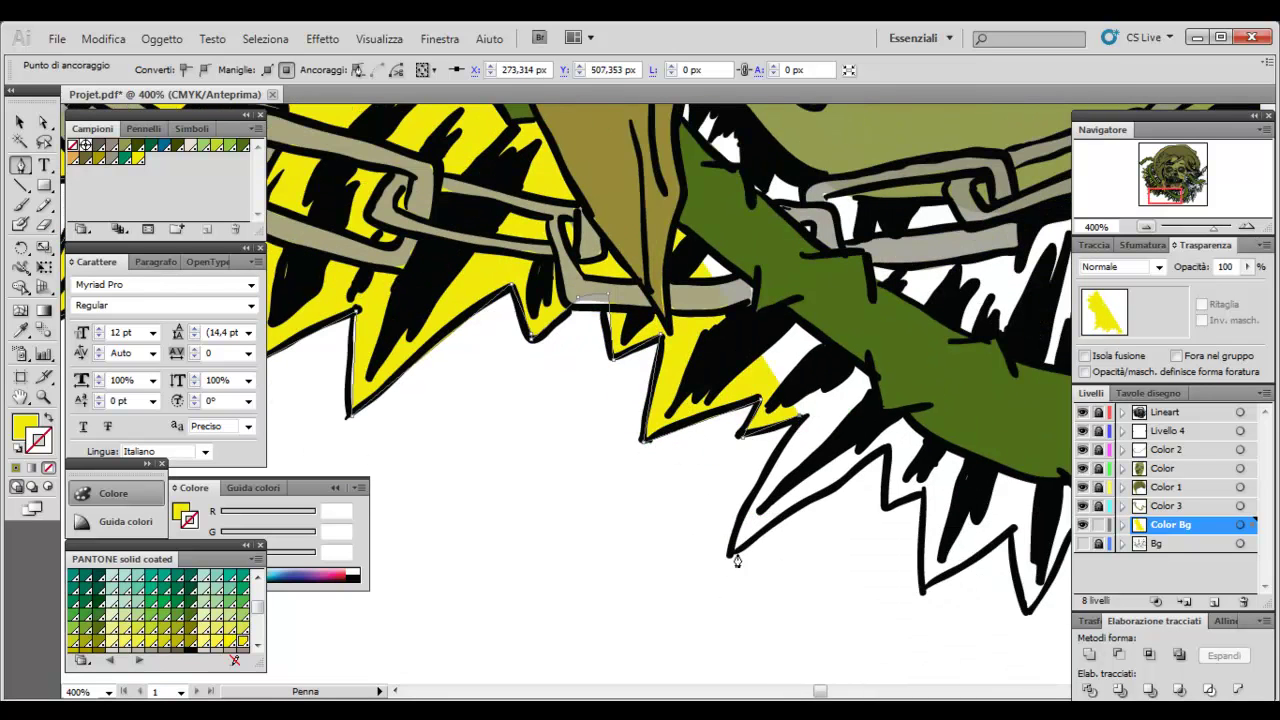
left_click(729, 554)
left_click(883, 459)
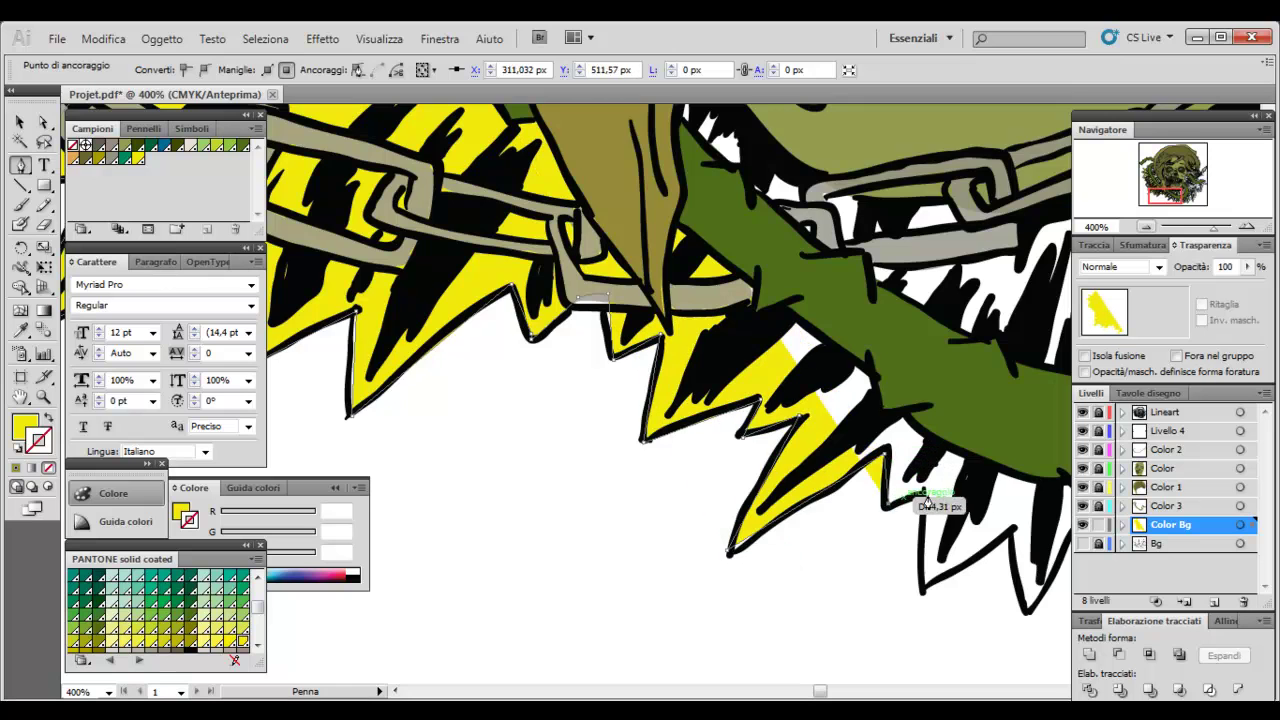
left_click(886, 500)
left_click(923, 488)
left_click_drag(948, 600, 716, 463)
Extend the yellow outline rightward along the next spikes
left_click(692, 457)
left_click(781, 397)
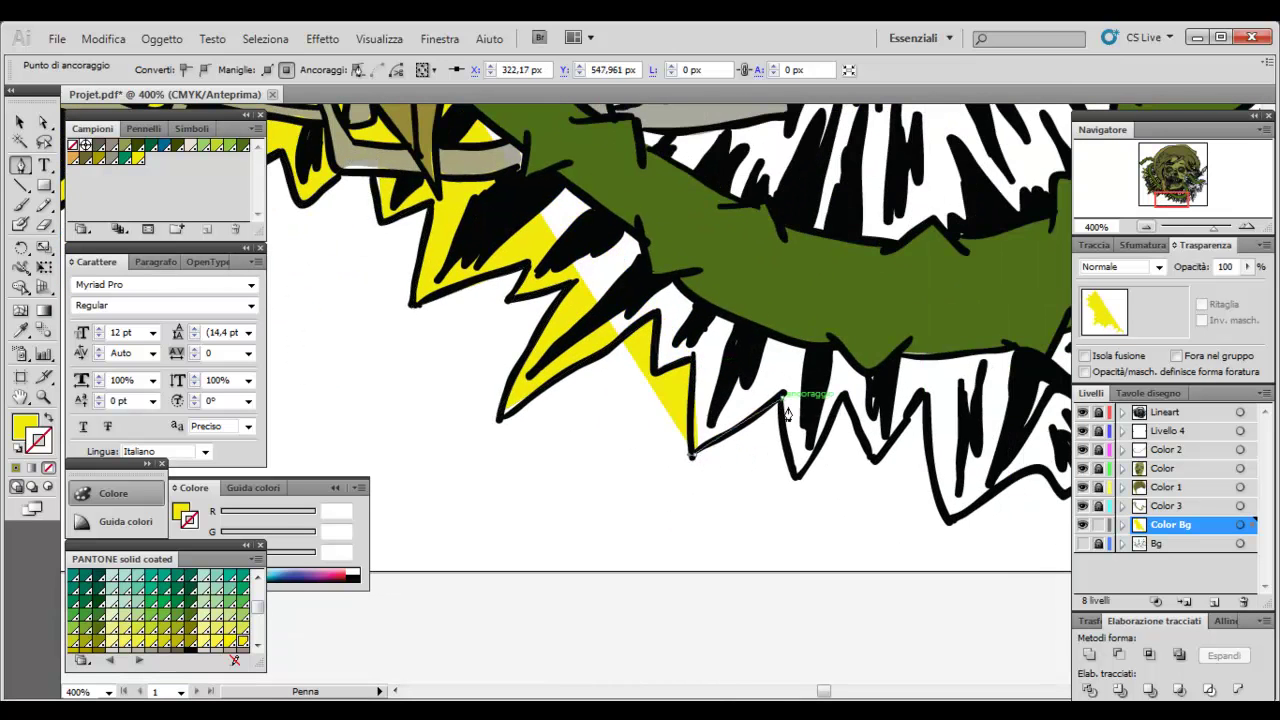
left_click(797, 476)
left_click(848, 402)
left_click(874, 462)
left_click(926, 394)
left_click(948, 520)
left_click(1014, 502)
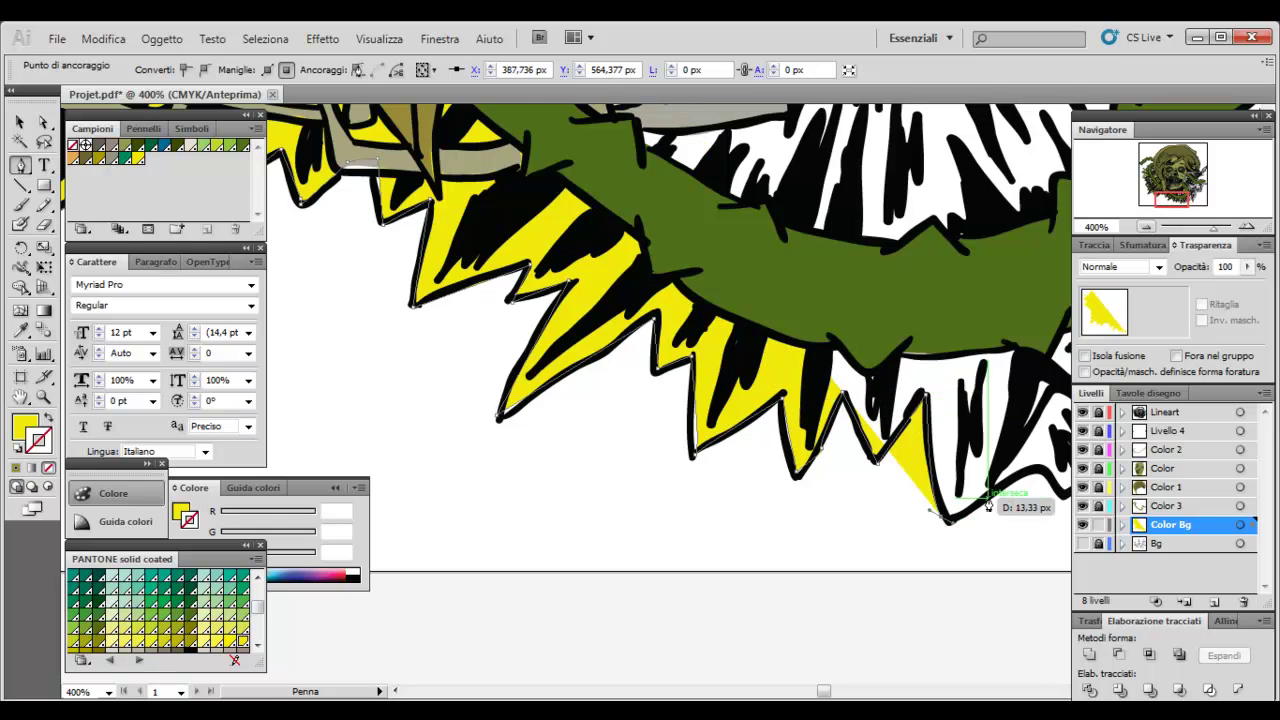
left_click_drag(1063, 480, 803, 480)
Trace the yellow outline along the spike bottoms and up to the right
left_click(803, 490)
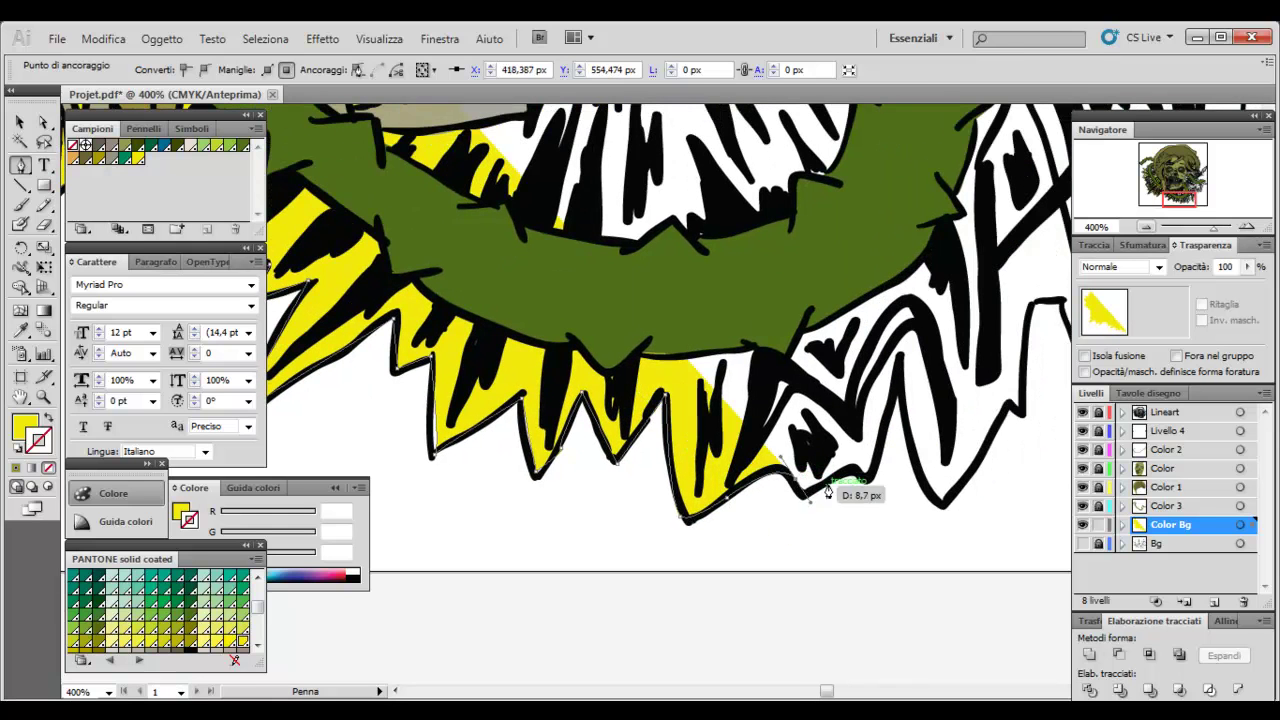
left_click(864, 472)
left_click(899, 354)
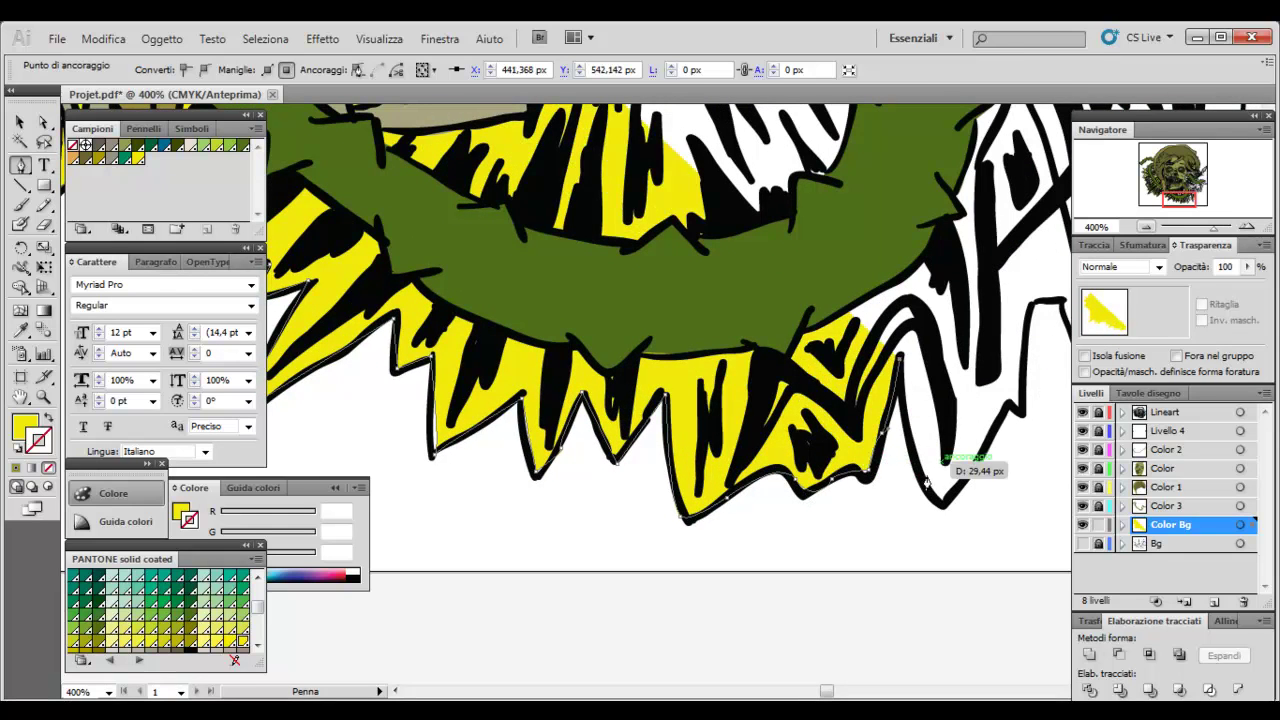
left_click(926, 490)
left_click(941, 505)
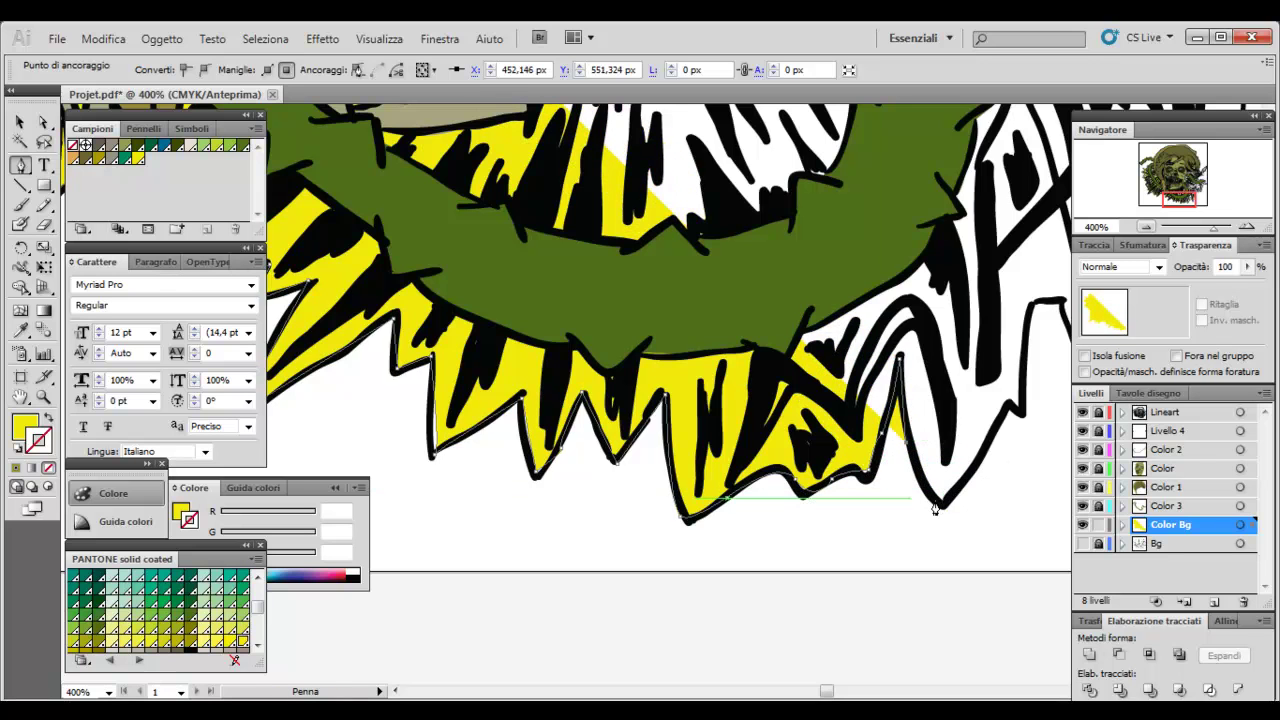
left_click(1012, 408)
left_click_drag(1012, 408, 777, 408)
Extend the yellow shape into the upper-right spikes with curved points
left_click(828, 303)
left_click(897, 466)
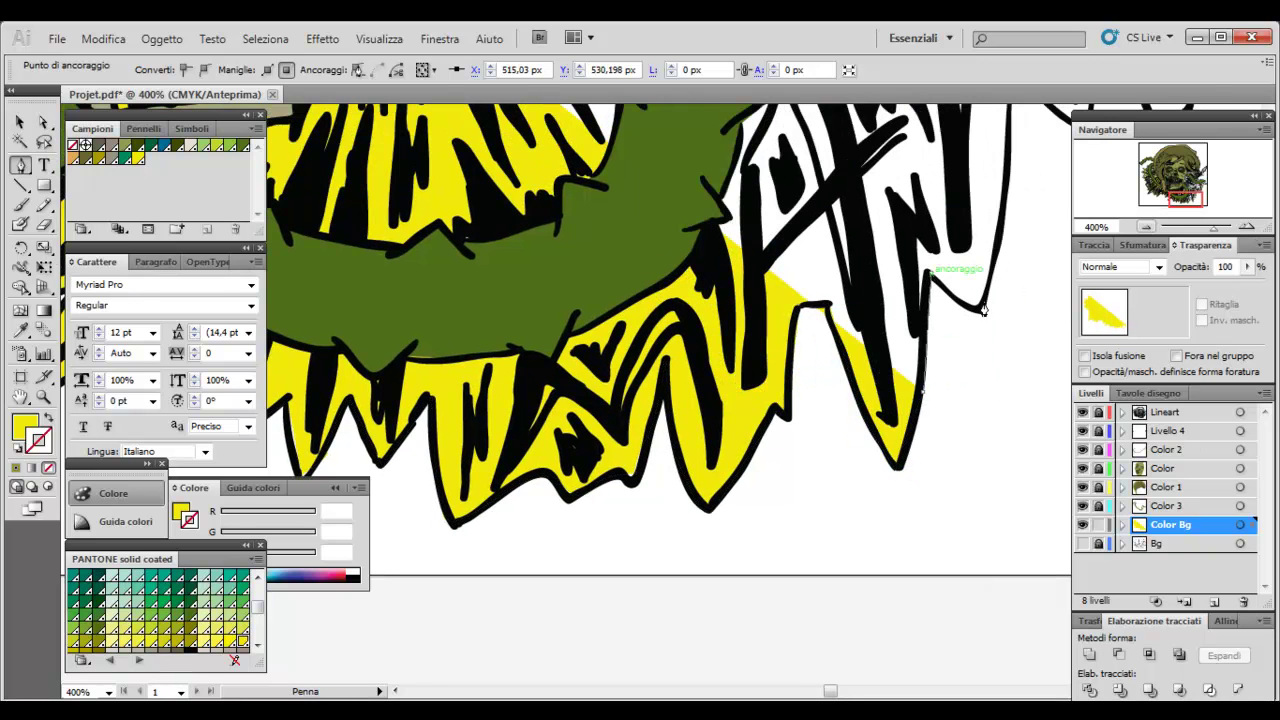
left_click(928, 270)
left_click(983, 317)
left_click_drag(983, 317, 858, 442)
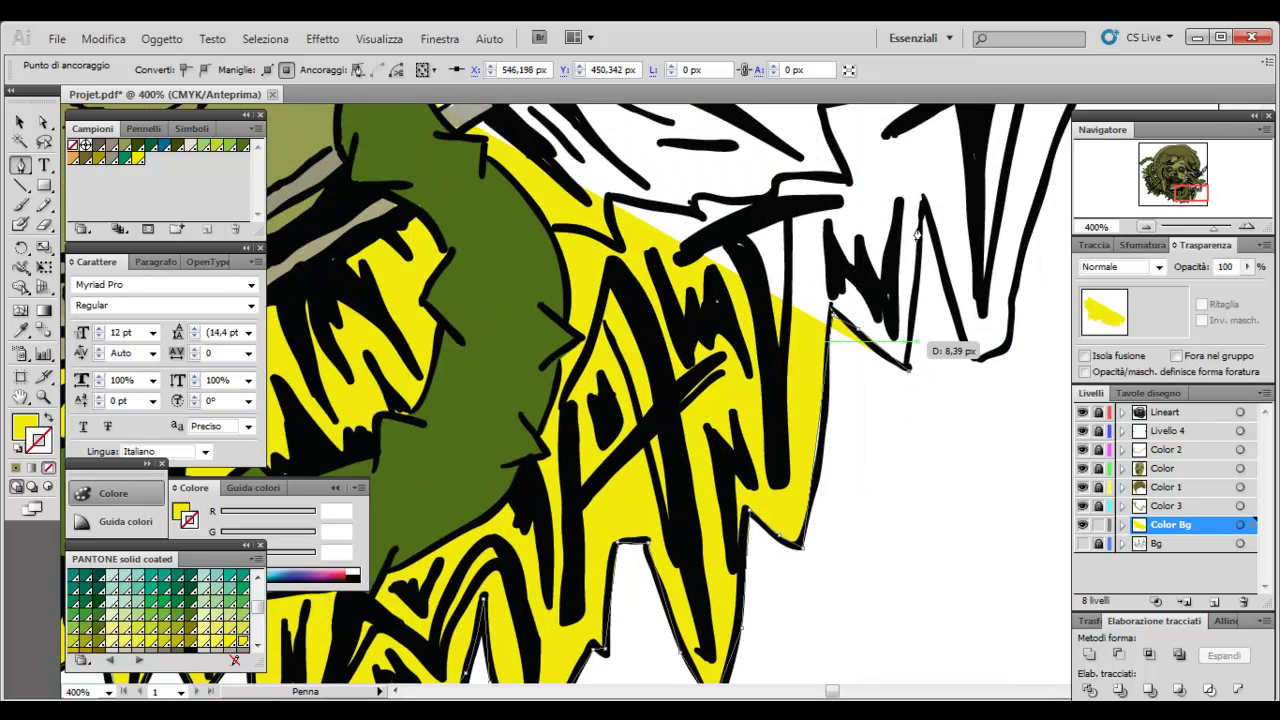
left_click(968, 352)
mouse_move(1020, 251)
left_mouse_down()
mouse_move(880, 371)
mouse_move(888, 240)
left_mouse_up()
left_click_drag(1012, 218, 868, 140)
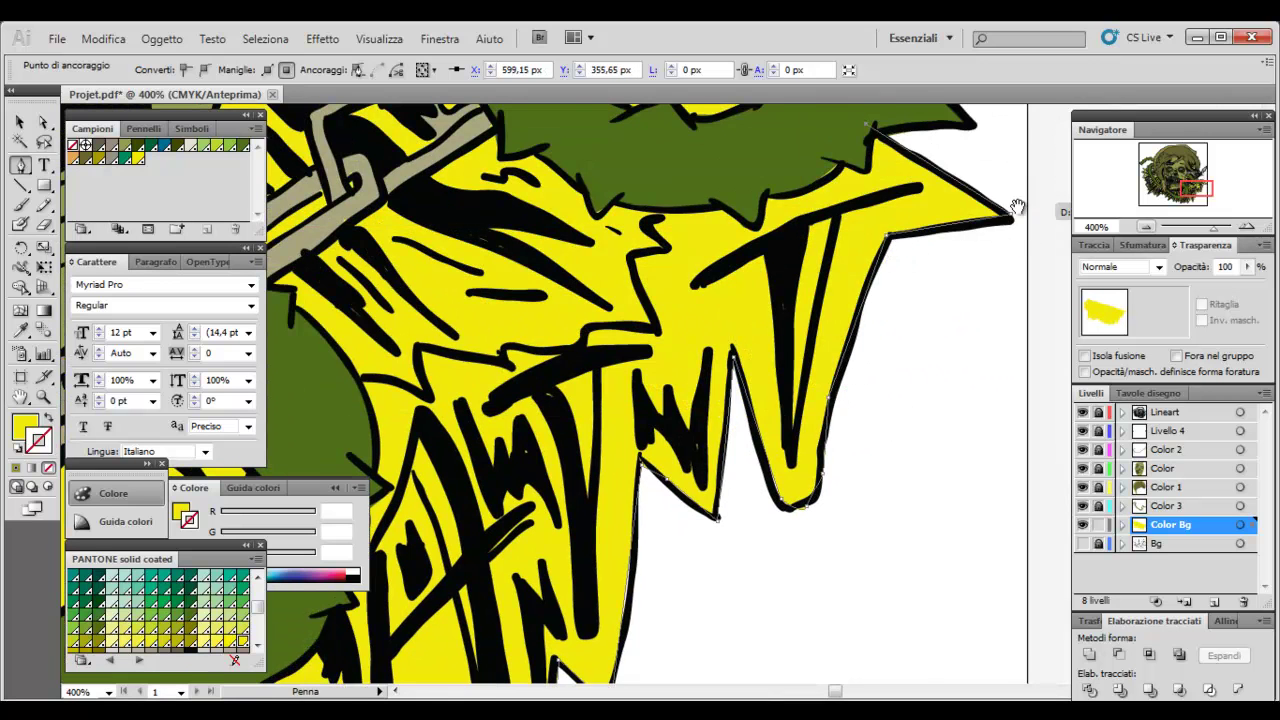
Carry the yellow outline around the spikes and up beside the grey chain
left_click_drag(1014, 206, 918, 588)
left_click(775, 508)
left_click(607, 530)
left_click_drag(537, 480, 538, 478)
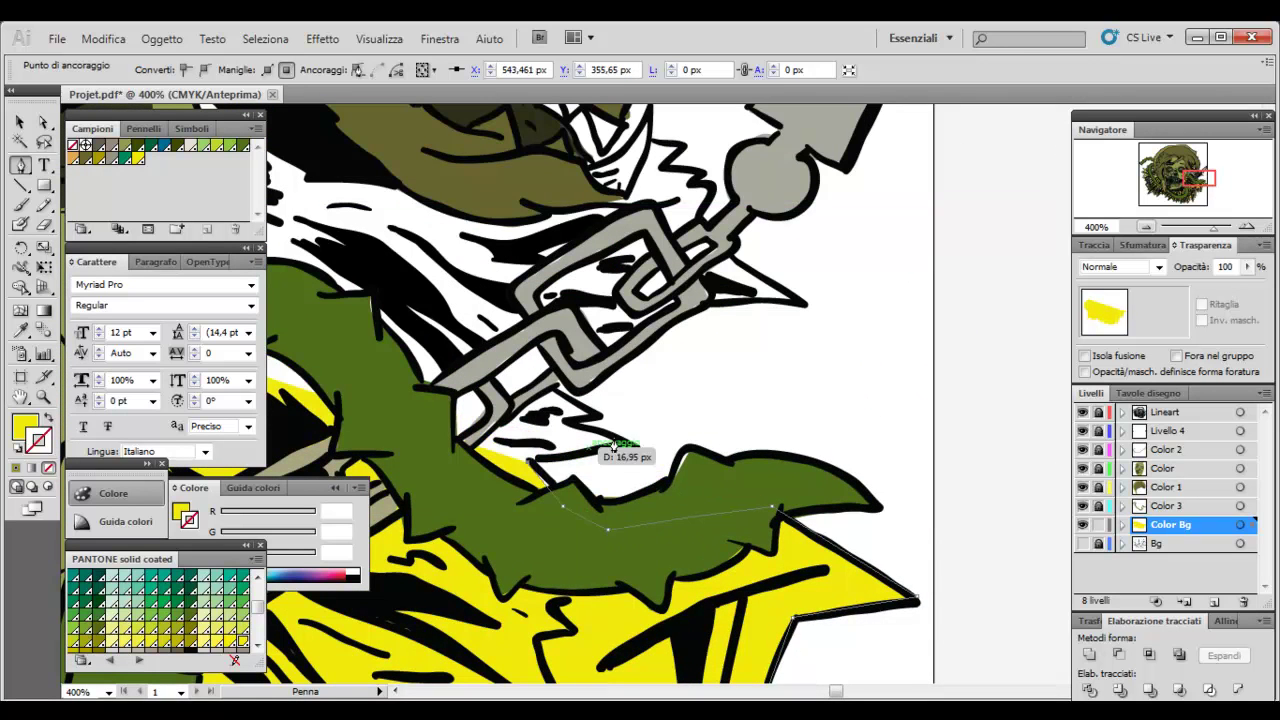
left_click_drag(568, 421, 578, 427)
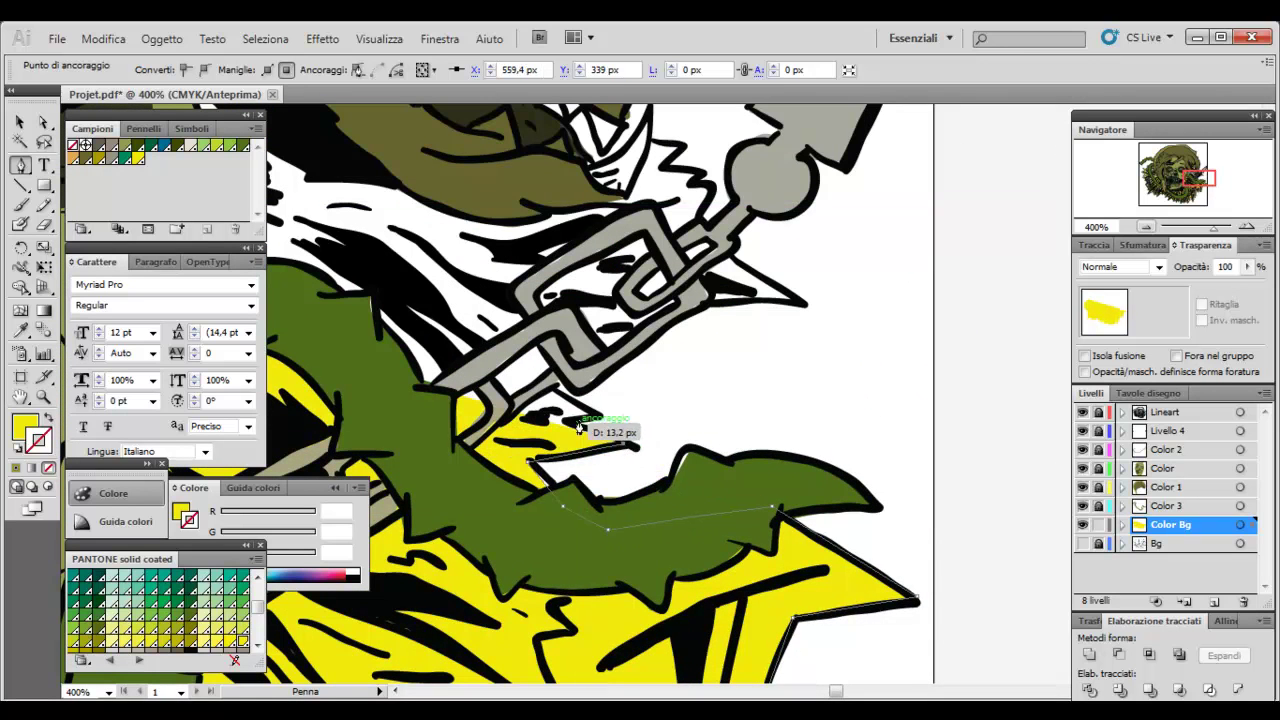
left_click(577, 369)
left_click(805, 304)
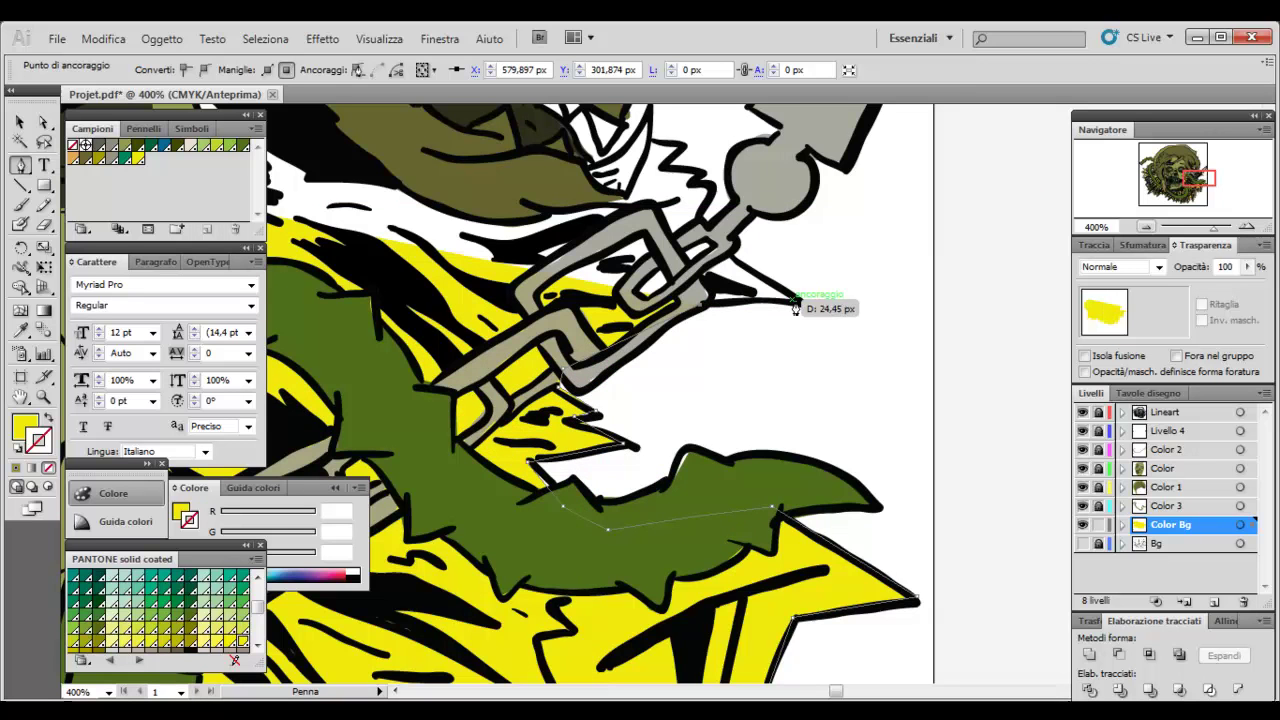
left_click(749, 262)
left_click(702, 188)
left_click_drag(702, 188, 700, 150)
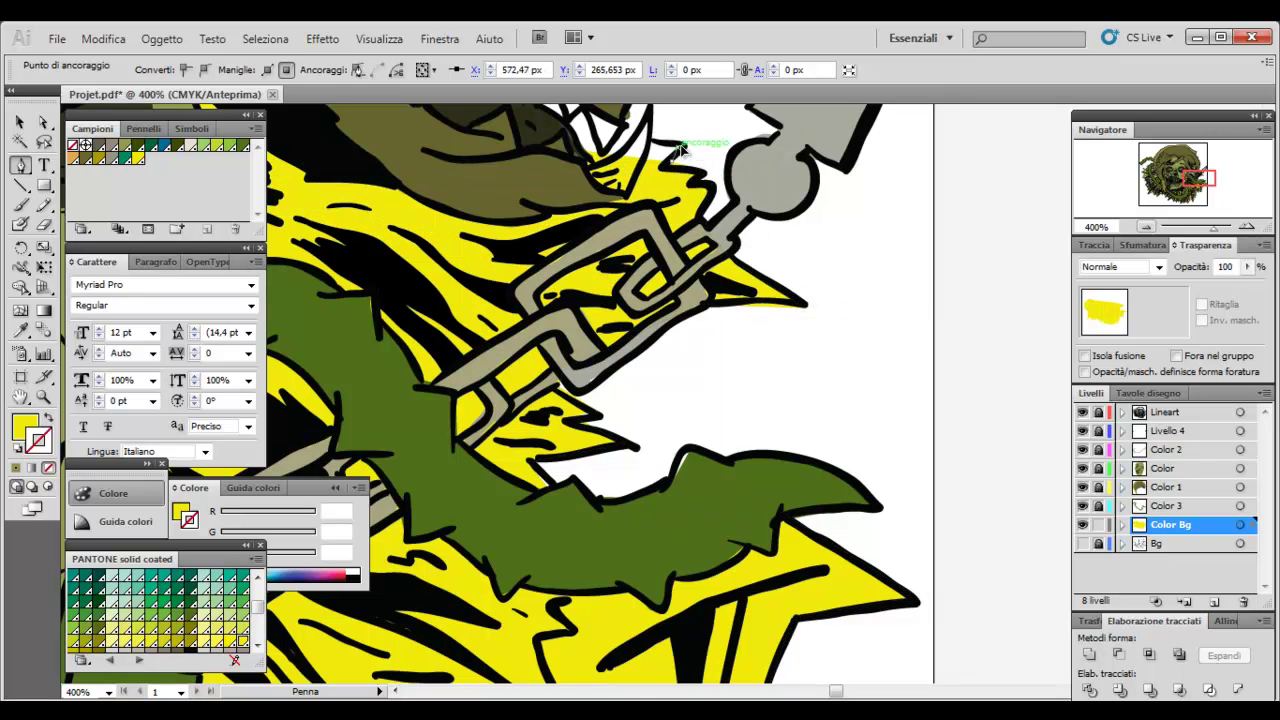
Close the yellow background shape near the face and zoom out to the whole head
scroll(700, 150, "up", 5)
left_click_drag(685, 457, 690, 460)
left_click_drag(641, 514, 645, 510)
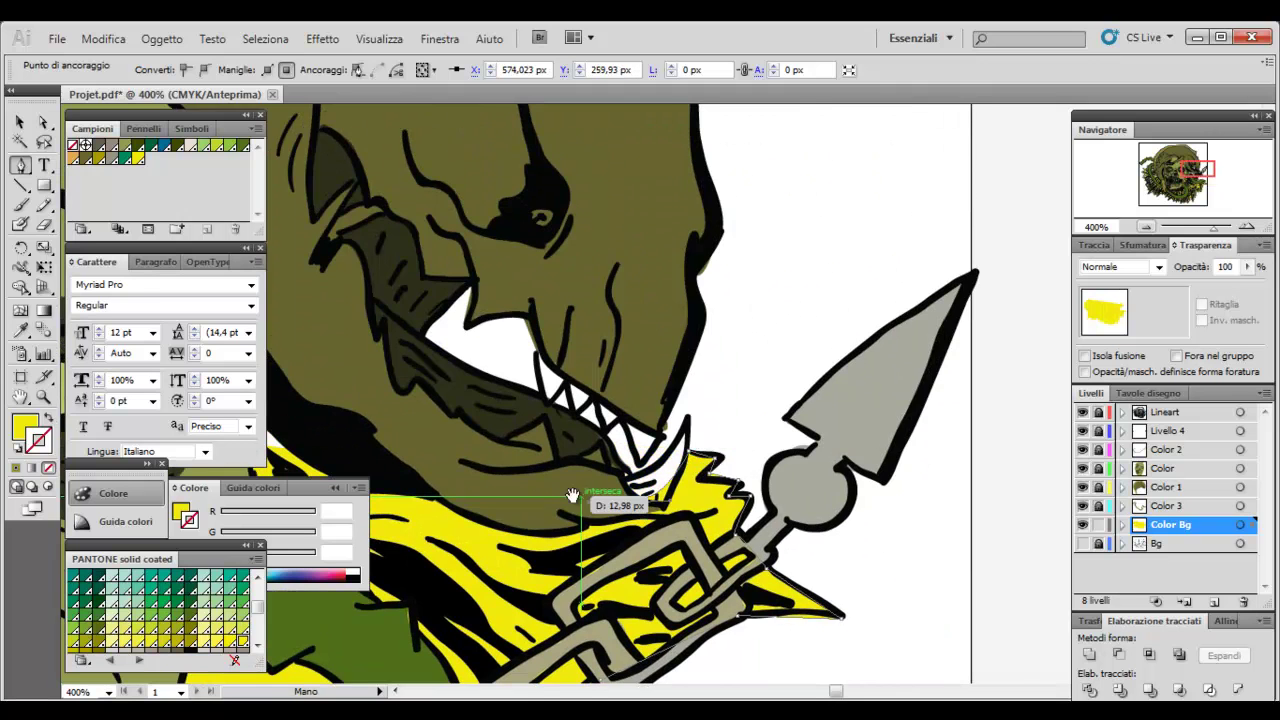
scroll(754, 390, "left", 6)
left_click_drag(586, 278, 728, 250)
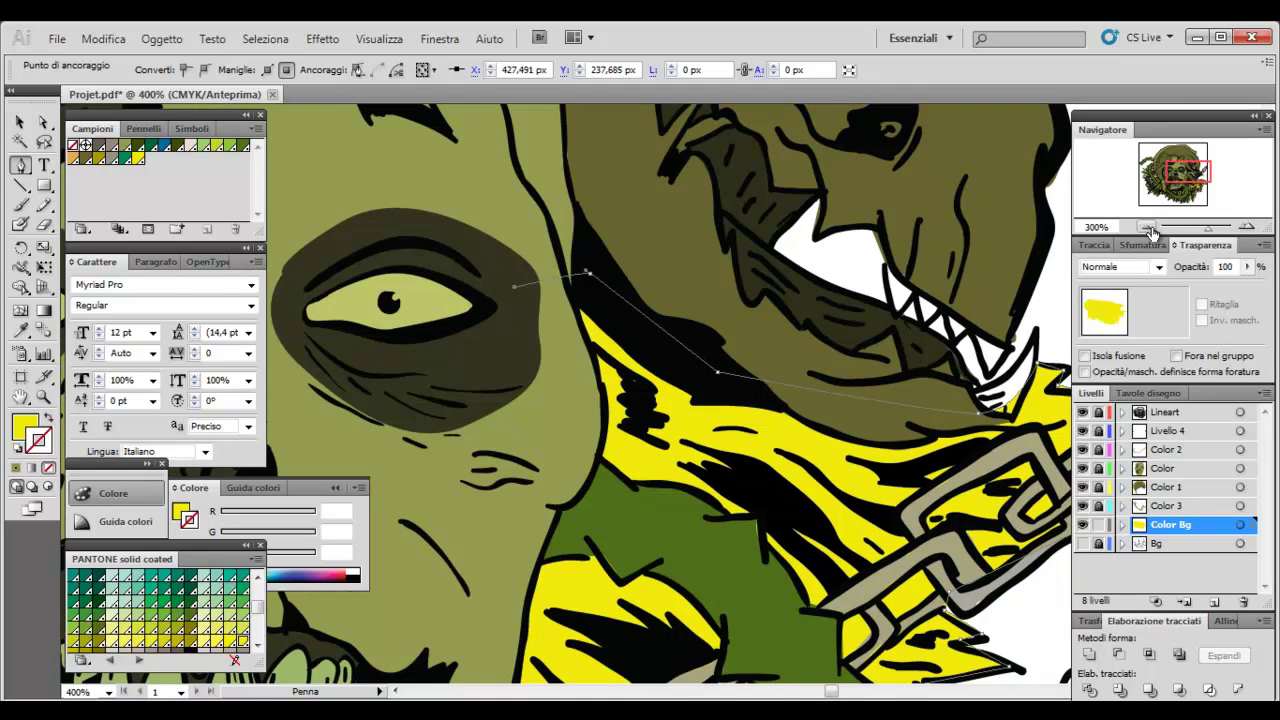
left_click_drag(1152, 232, 1146, 228)
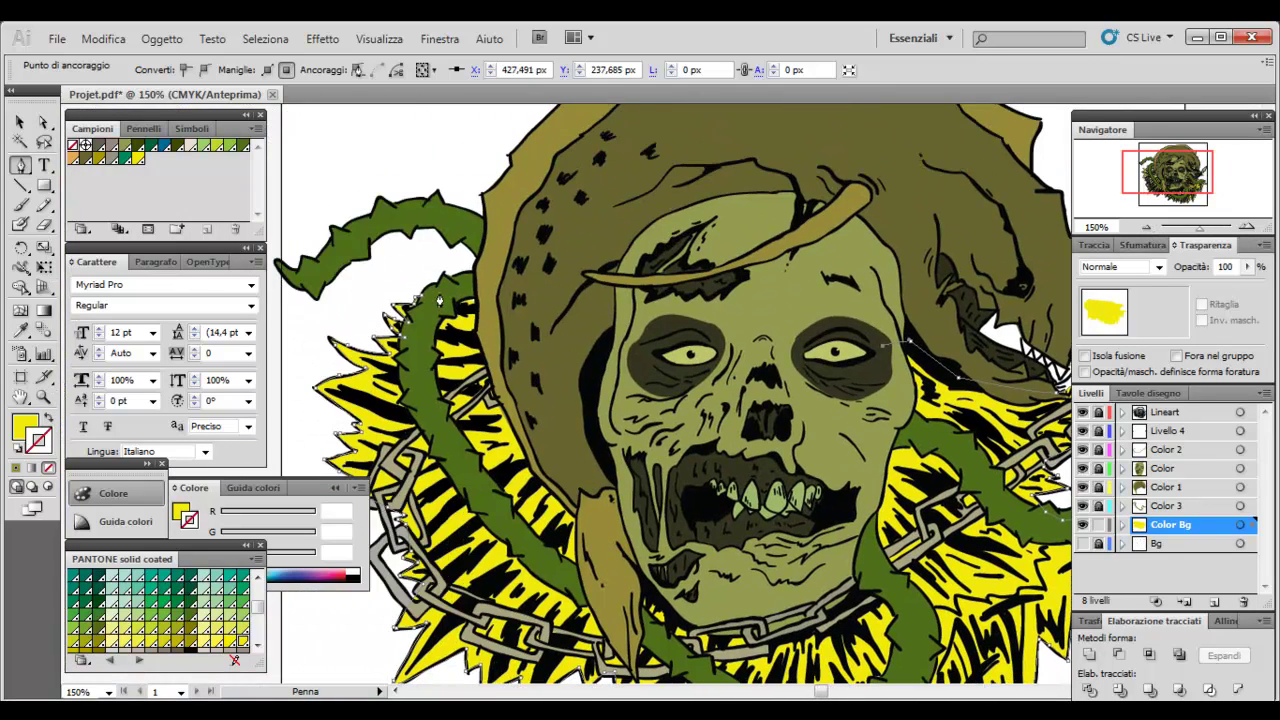
Recolour the yellow spiky background to mustard PANTONE 3985 C with no stroke
key("ctrl+shift+a")
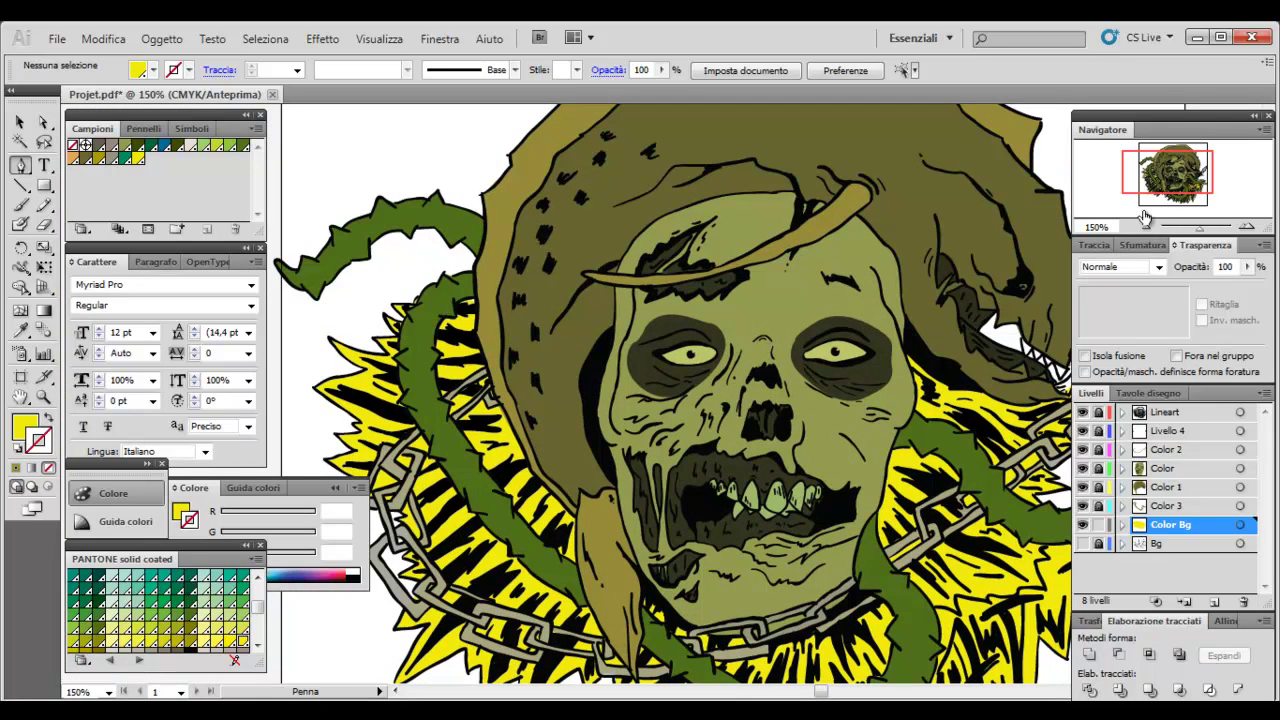
left_click_drag(1146, 228, 1139, 228)
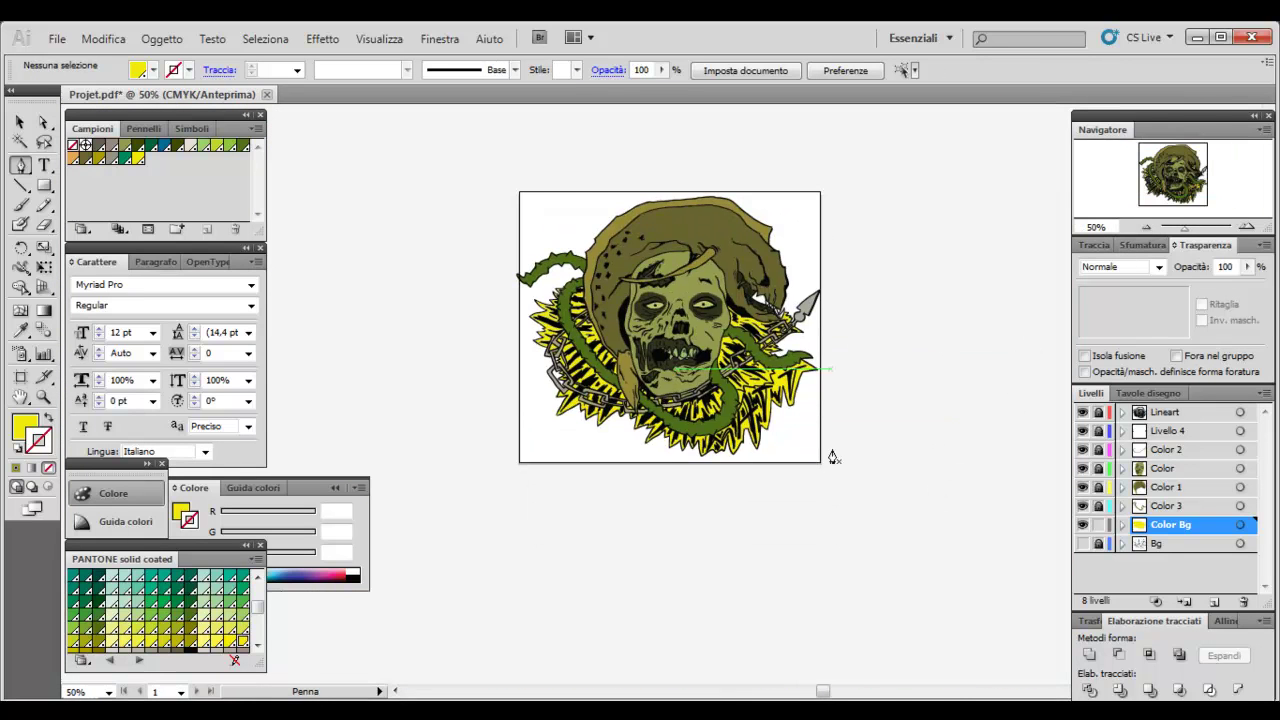
left_click(1249, 231)
left_click(1249, 231)
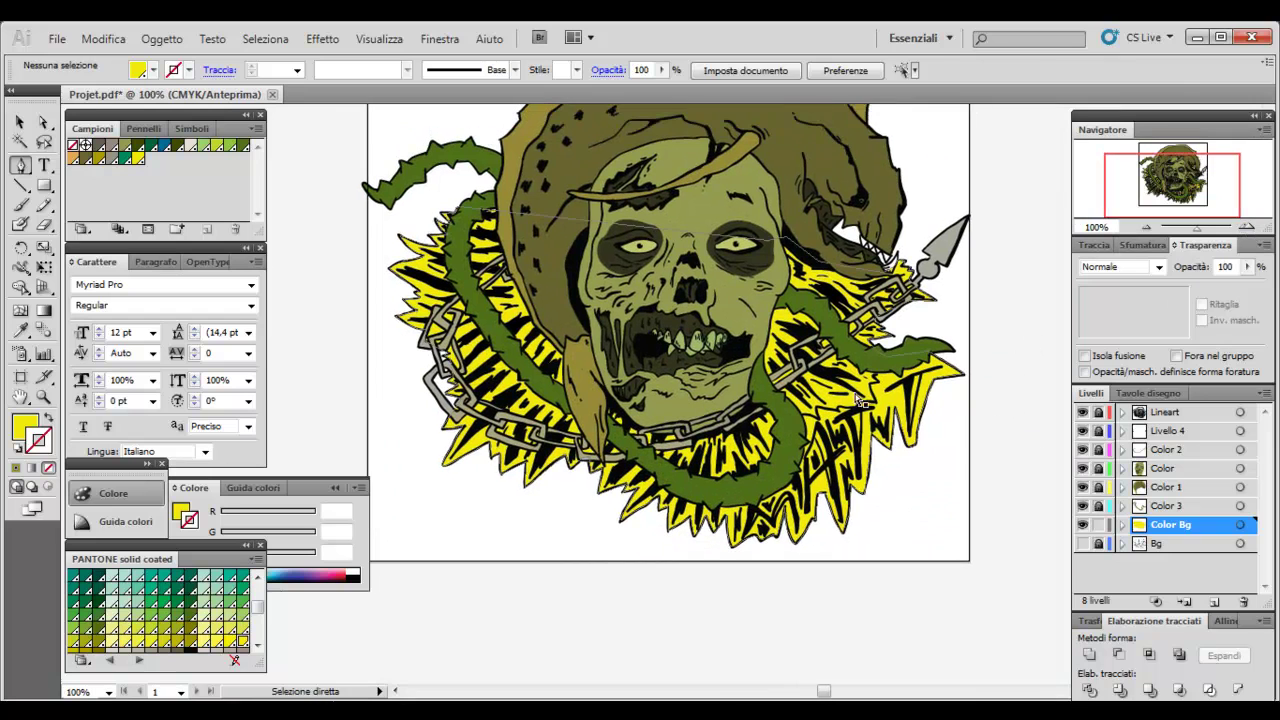
key("ctrl+a")
left_click(258, 648)
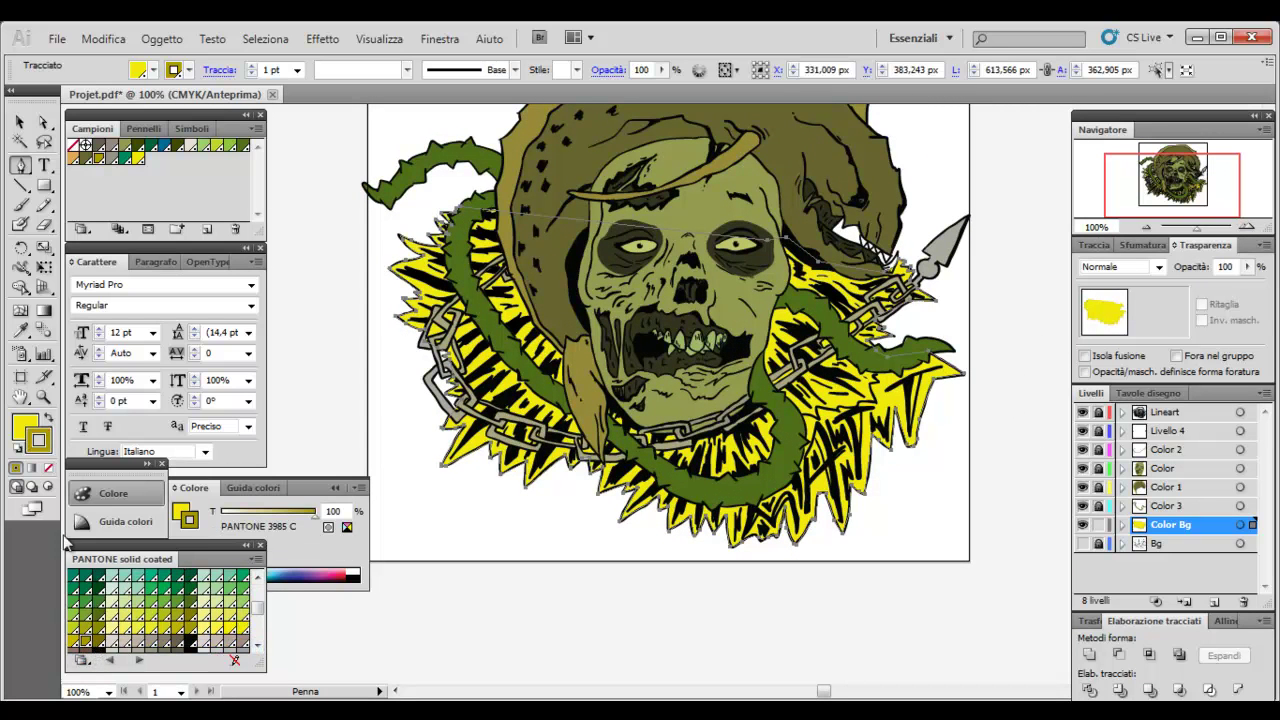
left_click(46, 418)
left_click(48, 467)
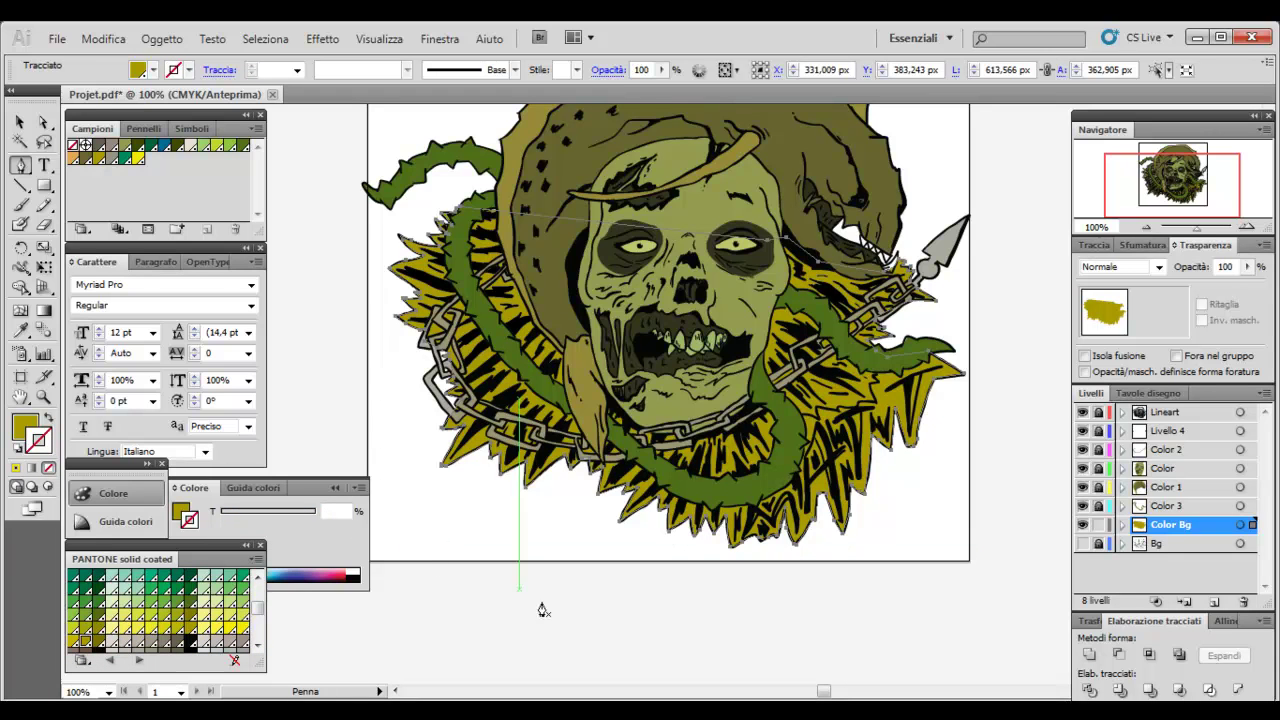
key("ctrl+shift+a")
key("ctrl+1")
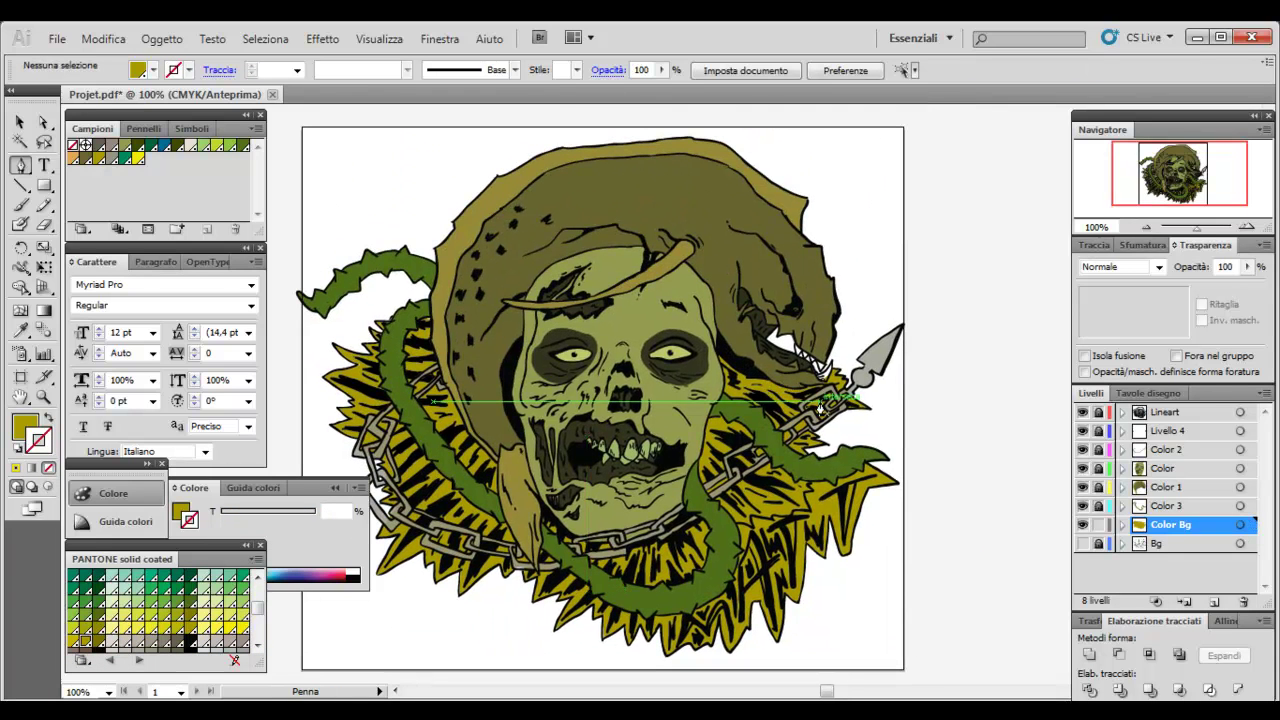
Zoom in on the mouth and teeth and make Color 2 the active layer
left_click_drag(752, 532, 930, 482)
left_click(1246, 227)
left_click(1246, 227)
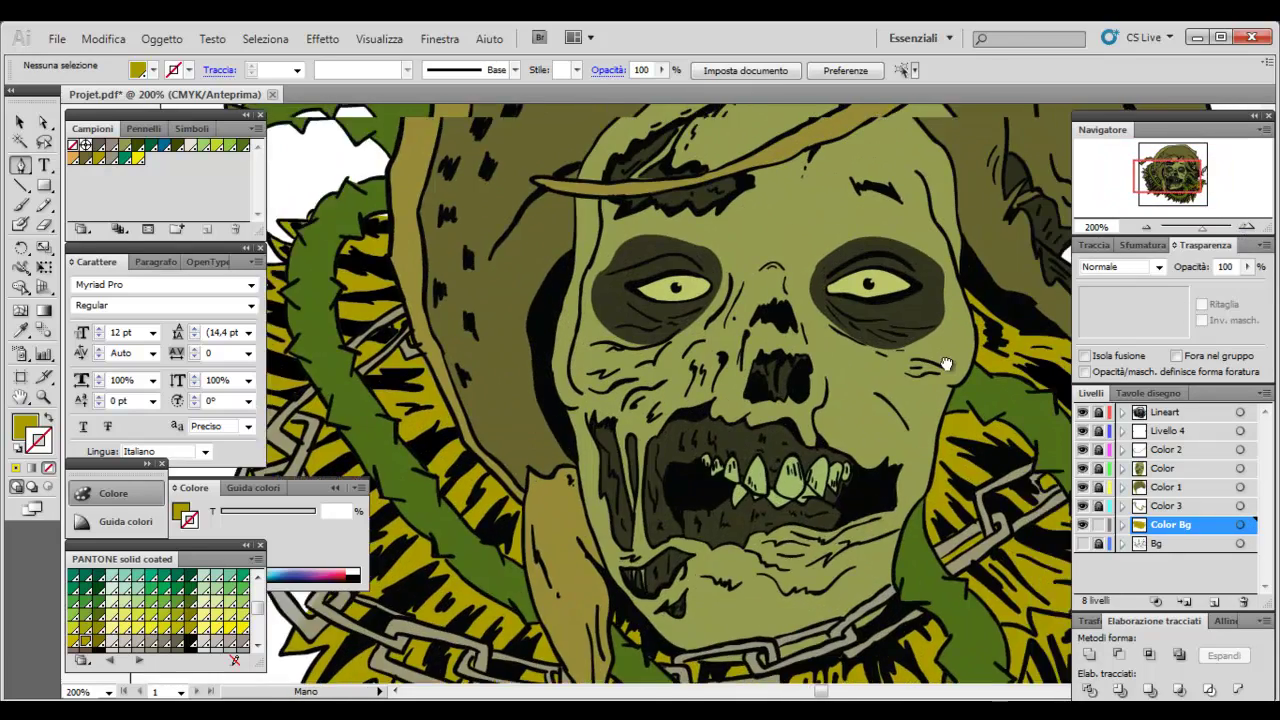
left_click_drag(938, 344, 809, 331)
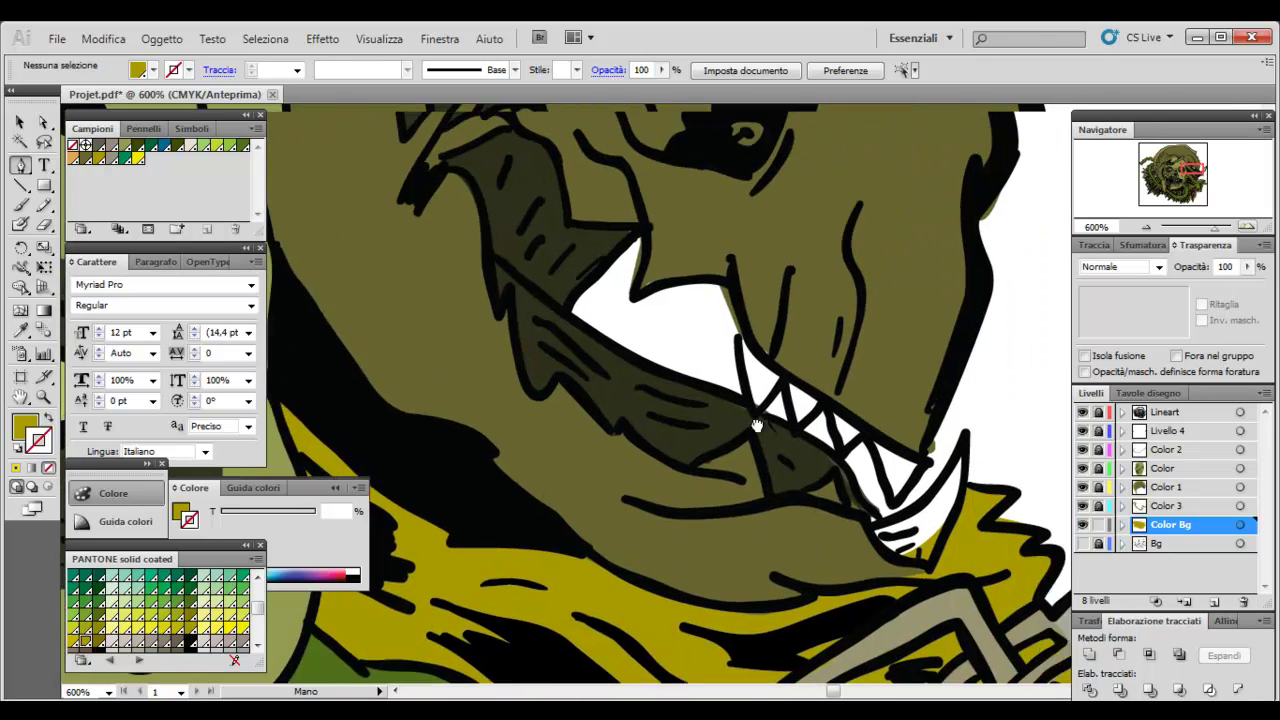
left_click(1103, 450)
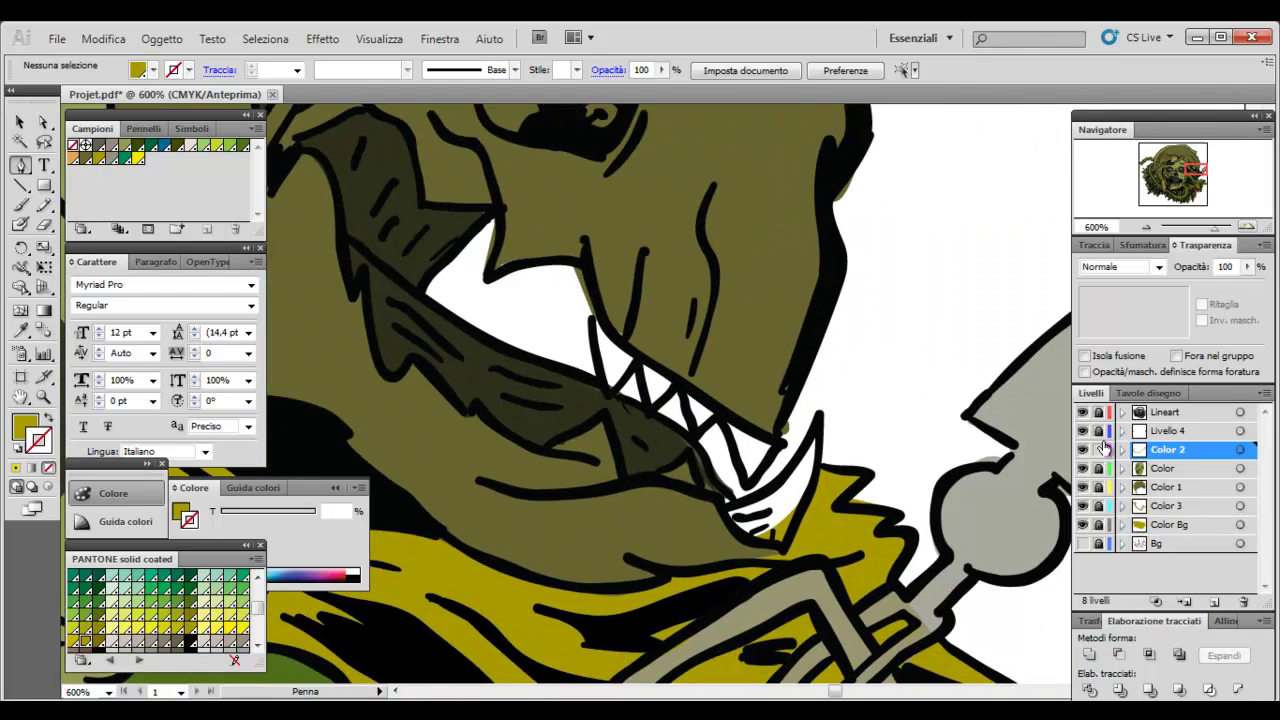
scroll(408, 331, "down", 5)
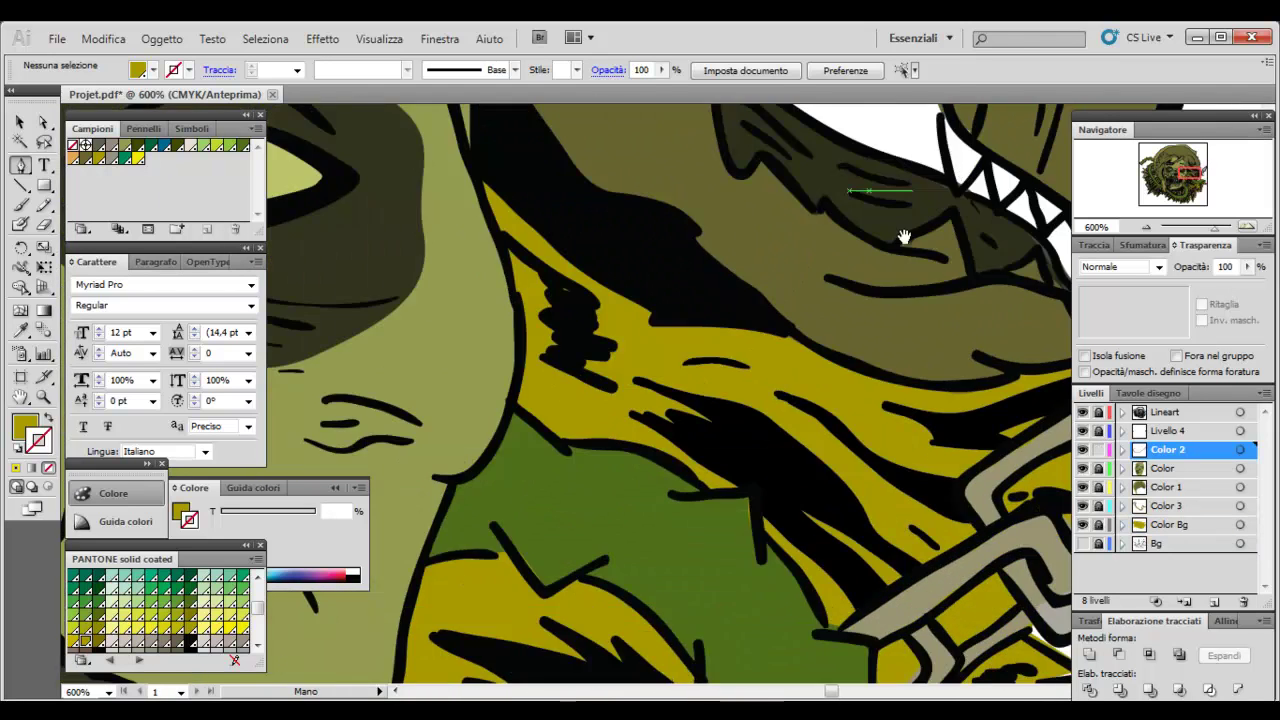
scroll(400, 360, "left", 5)
Sample the skin green (R157 G184 B105) and Blob Brush it over the upper tooth and white fang
key("i")
left_click(428, 528)
mouse_move(864, 253)
left_mouse_down()
mouse_move(594, 373)
mouse_move(400, 160)
left_mouse_up()
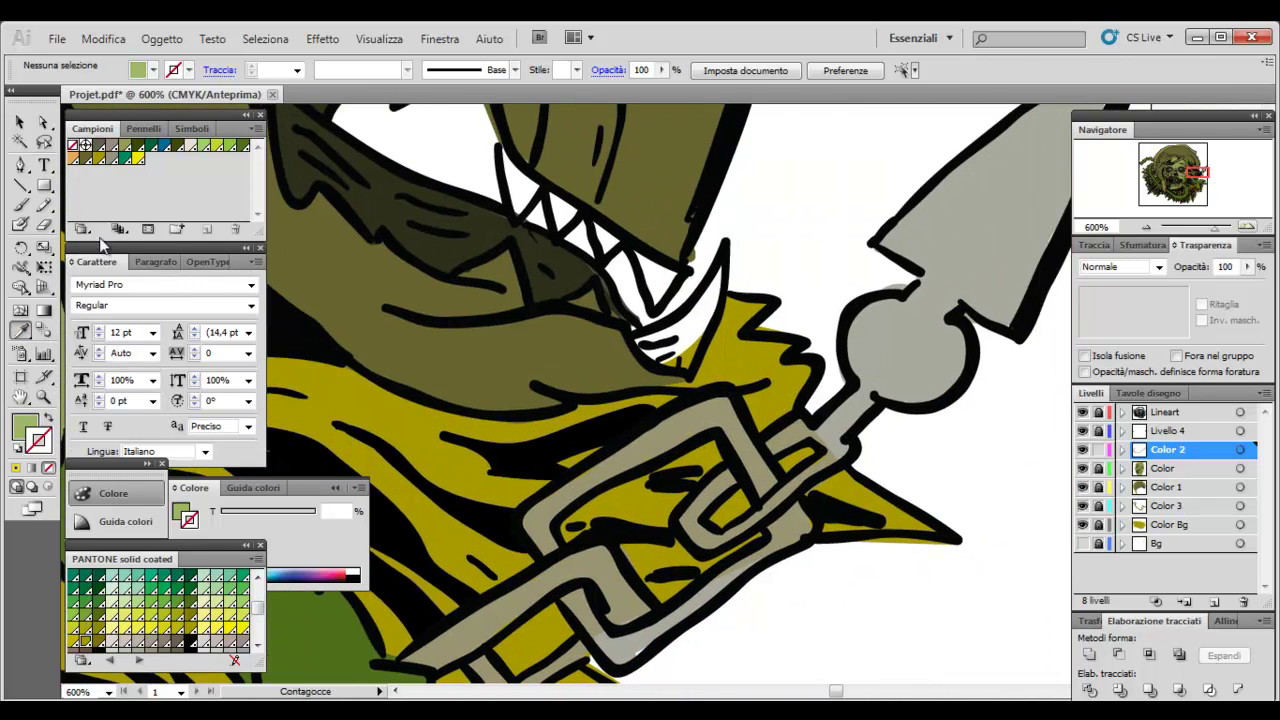
left_click(20, 224)
left_click_drag(512, 160, 526, 208)
key("shift+x")
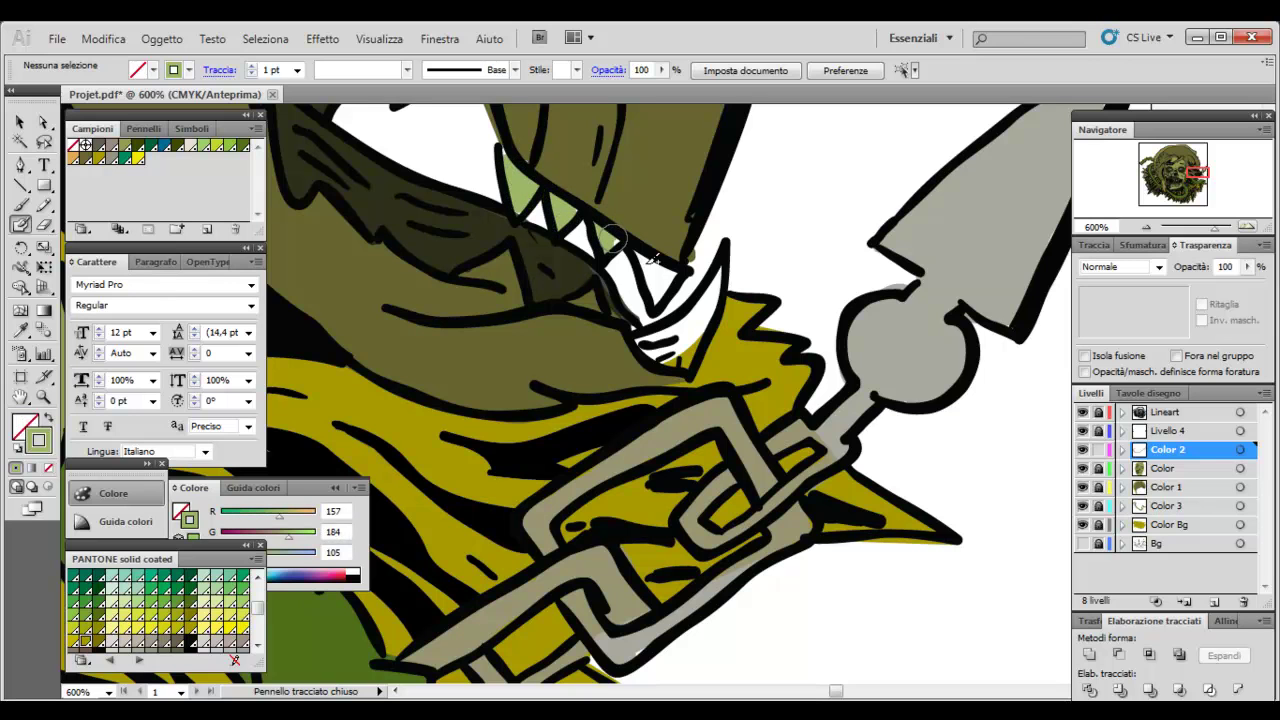
mouse_move(668, 266)
left_mouse_down()
mouse_move(712, 296)
mouse_move(677, 342)
left_mouse_up()
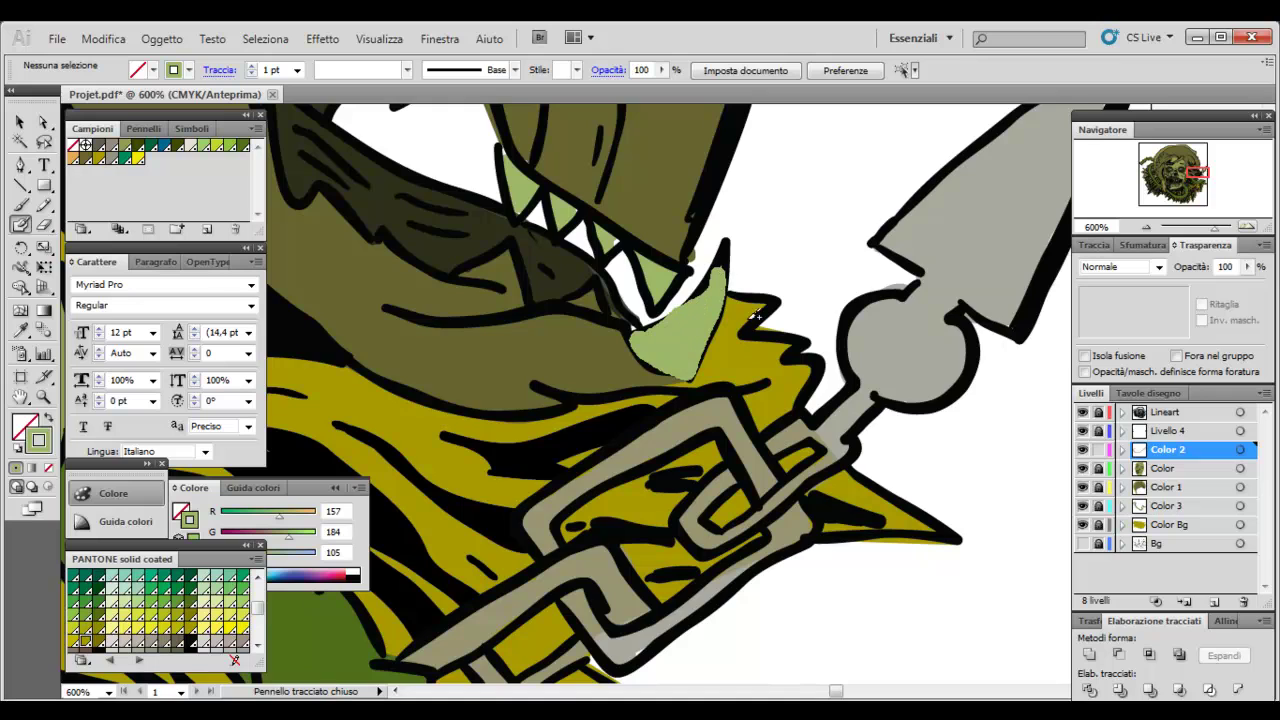
key("ctrl+minus")
key("ctrl+minus")
key("ctrl+minus")
key("ctrl+minus")
key("ctrl+minus")
mouse_move(1069, 342)
left_mouse_down()
mouse_move(980, 363)
mouse_move(995, 371)
left_mouse_up()
key("space")
Save the finished zombie head document from the File menu
left_click(57, 38)
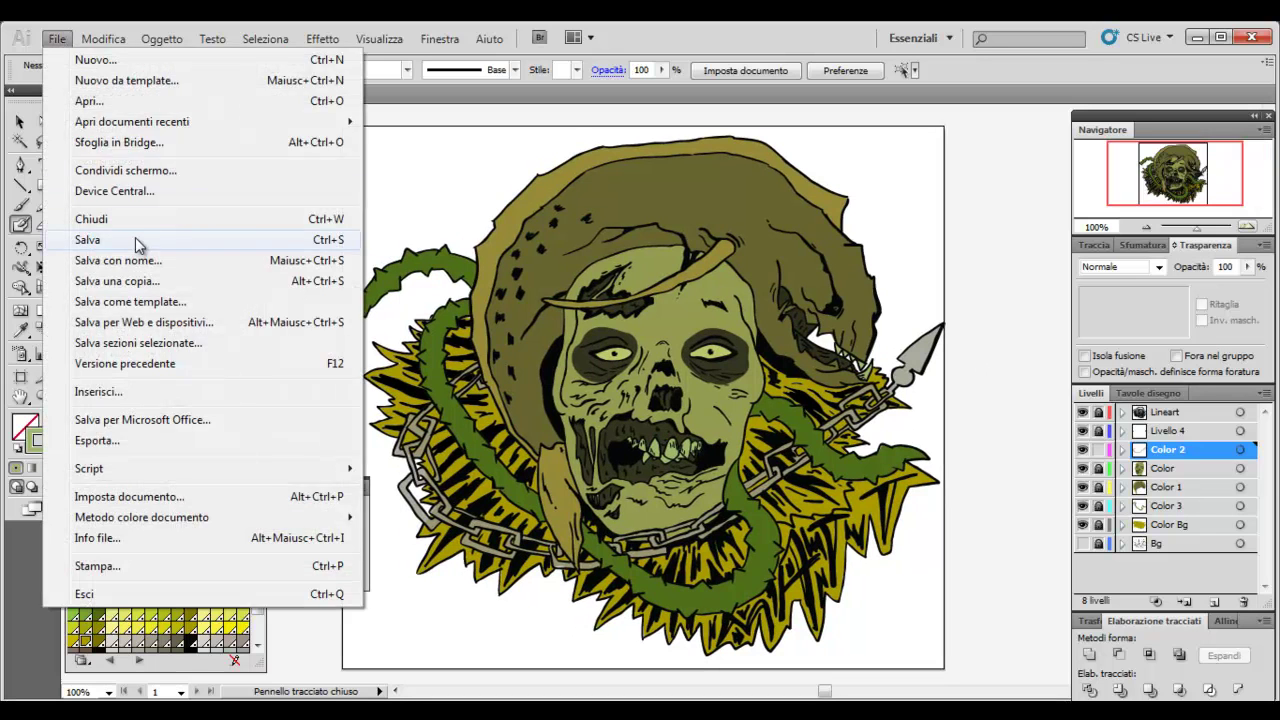
key("Escape")
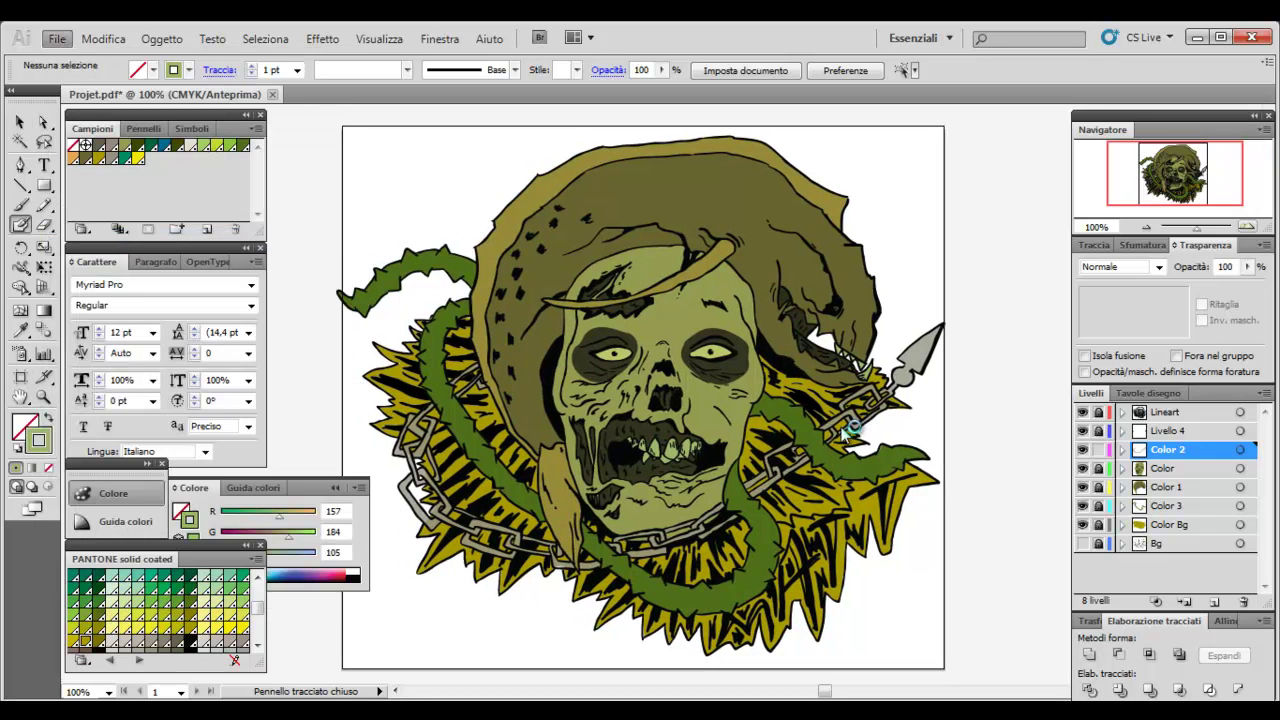